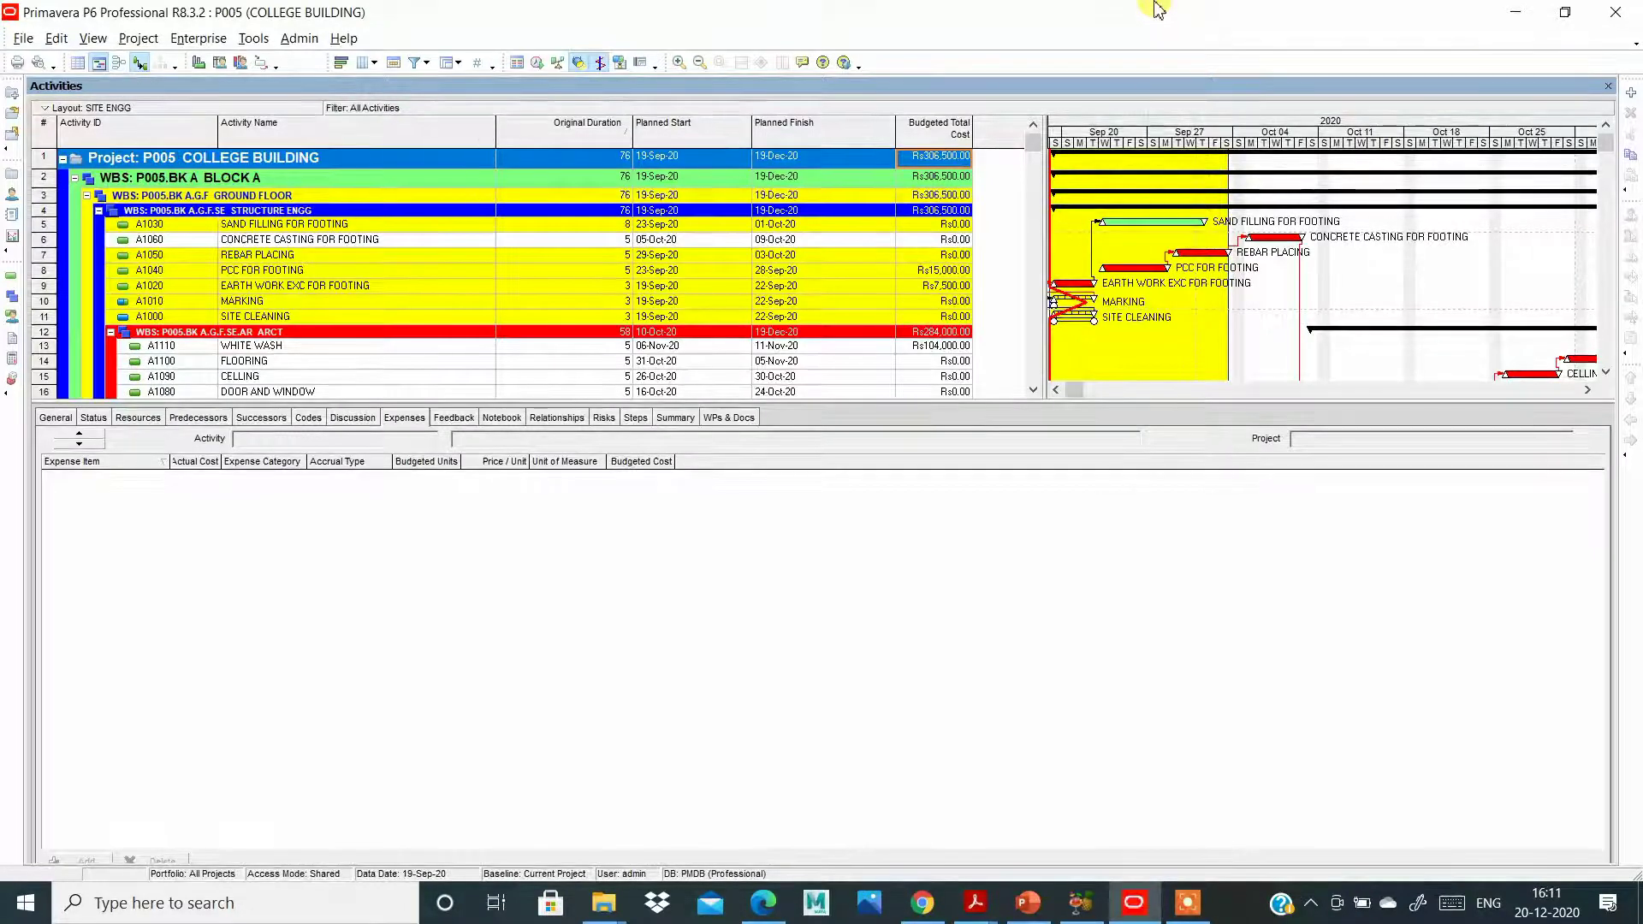
Open the enterprise Organizational Breakdown Structure and look through the OBS elements of the current projects, back to the start of the list.
left_click(199, 39)
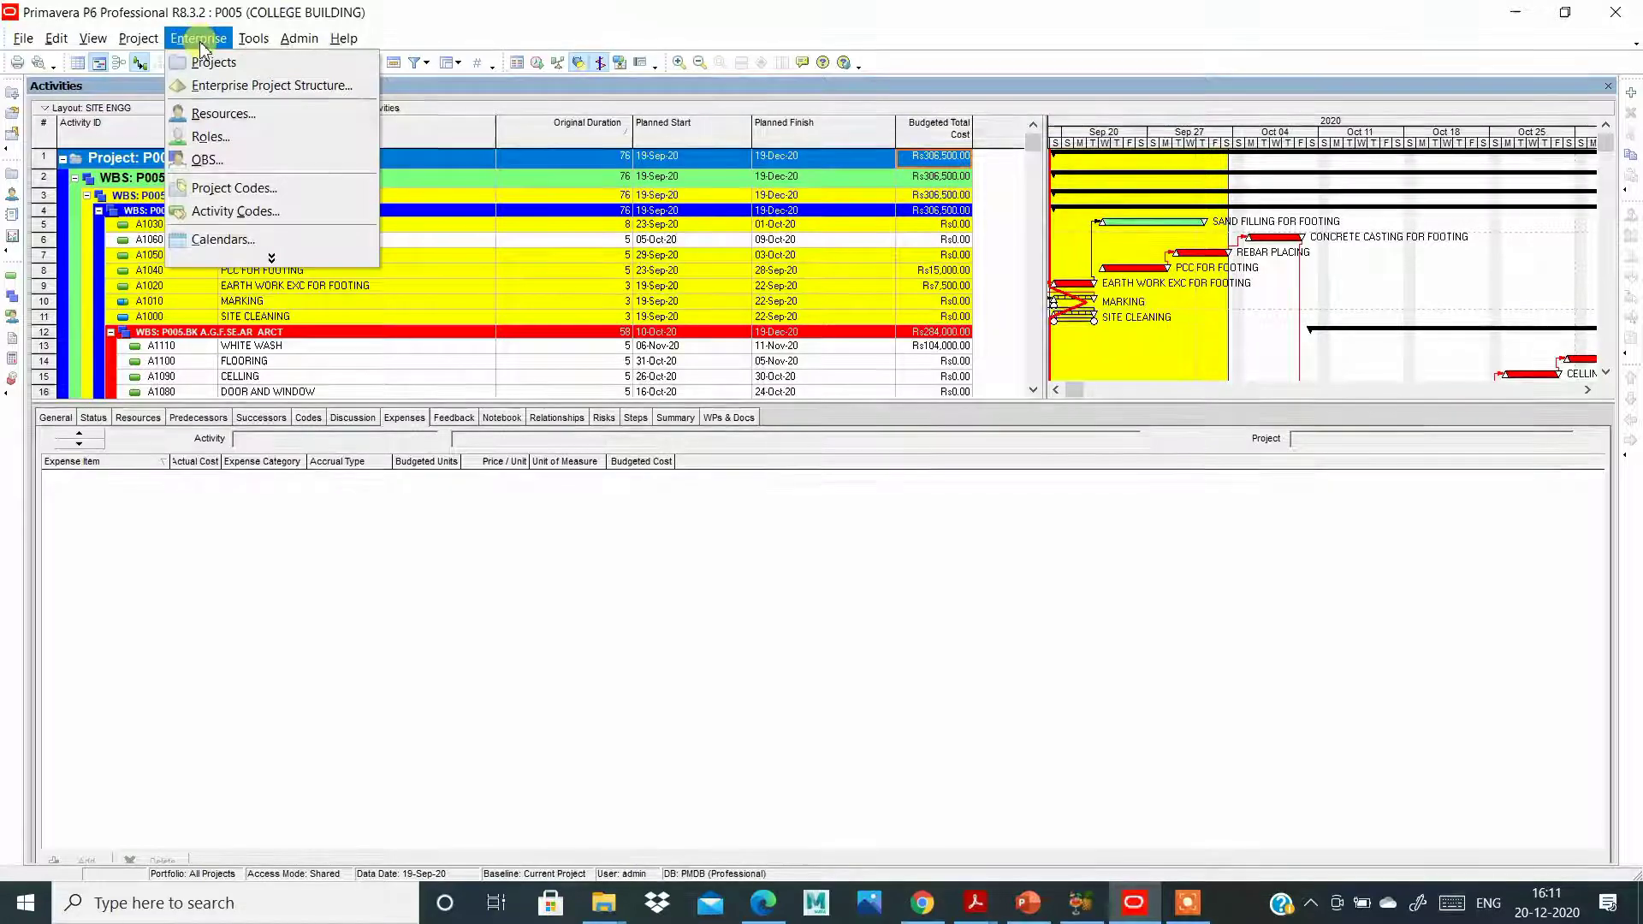
left_click(263, 162)
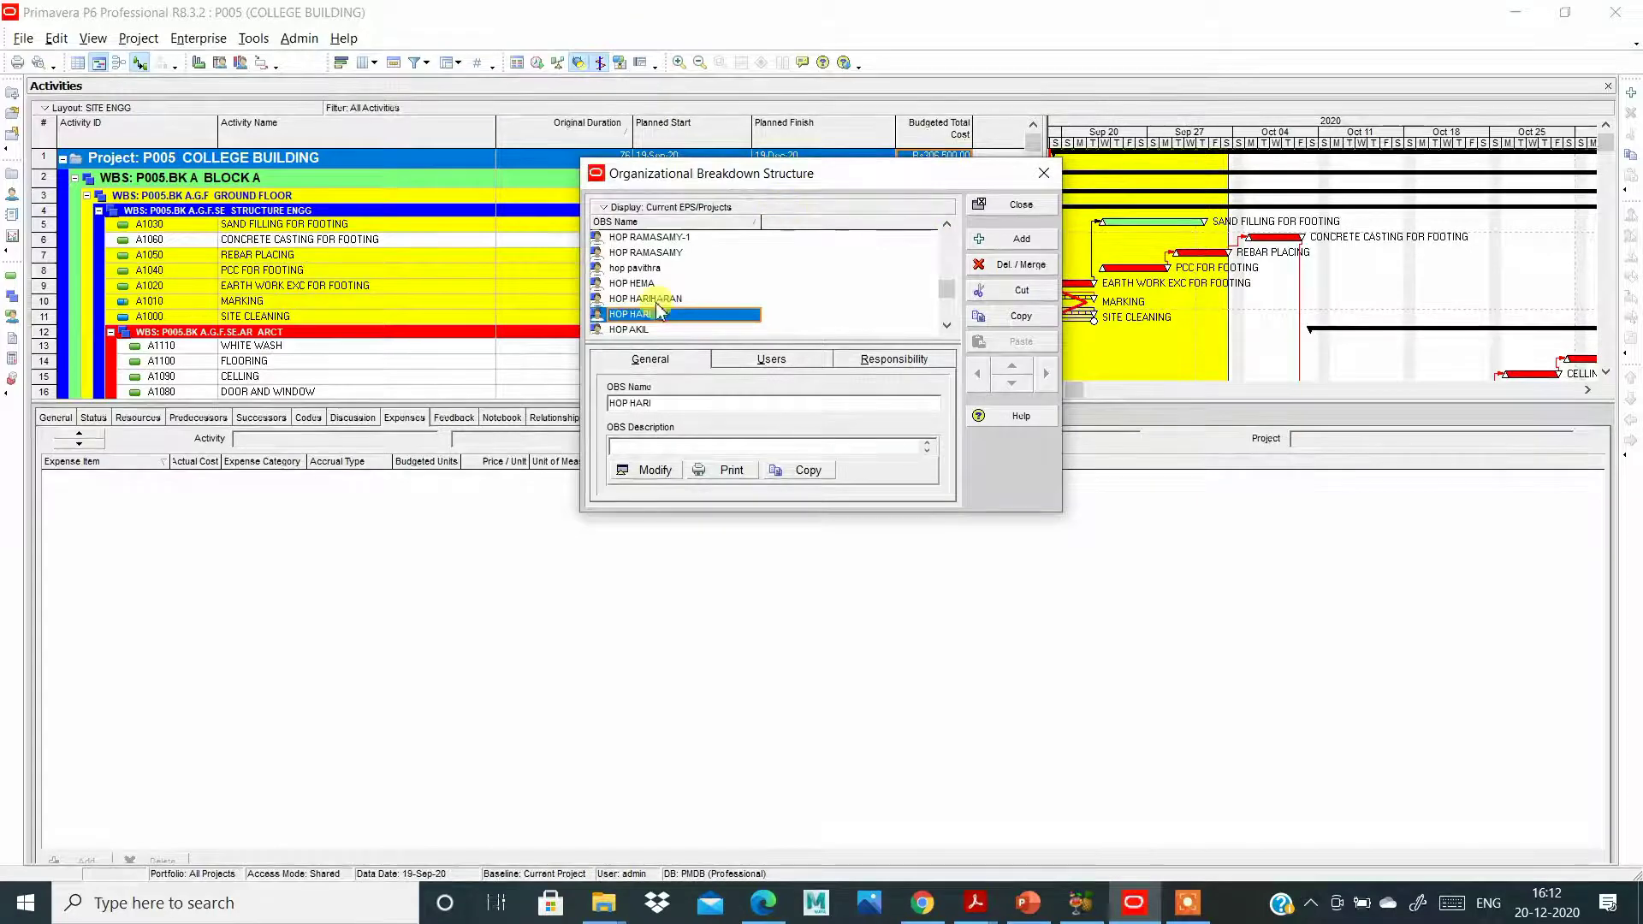
scroll(666, 315, "down", 2)
scroll(667, 315, "up", 2)
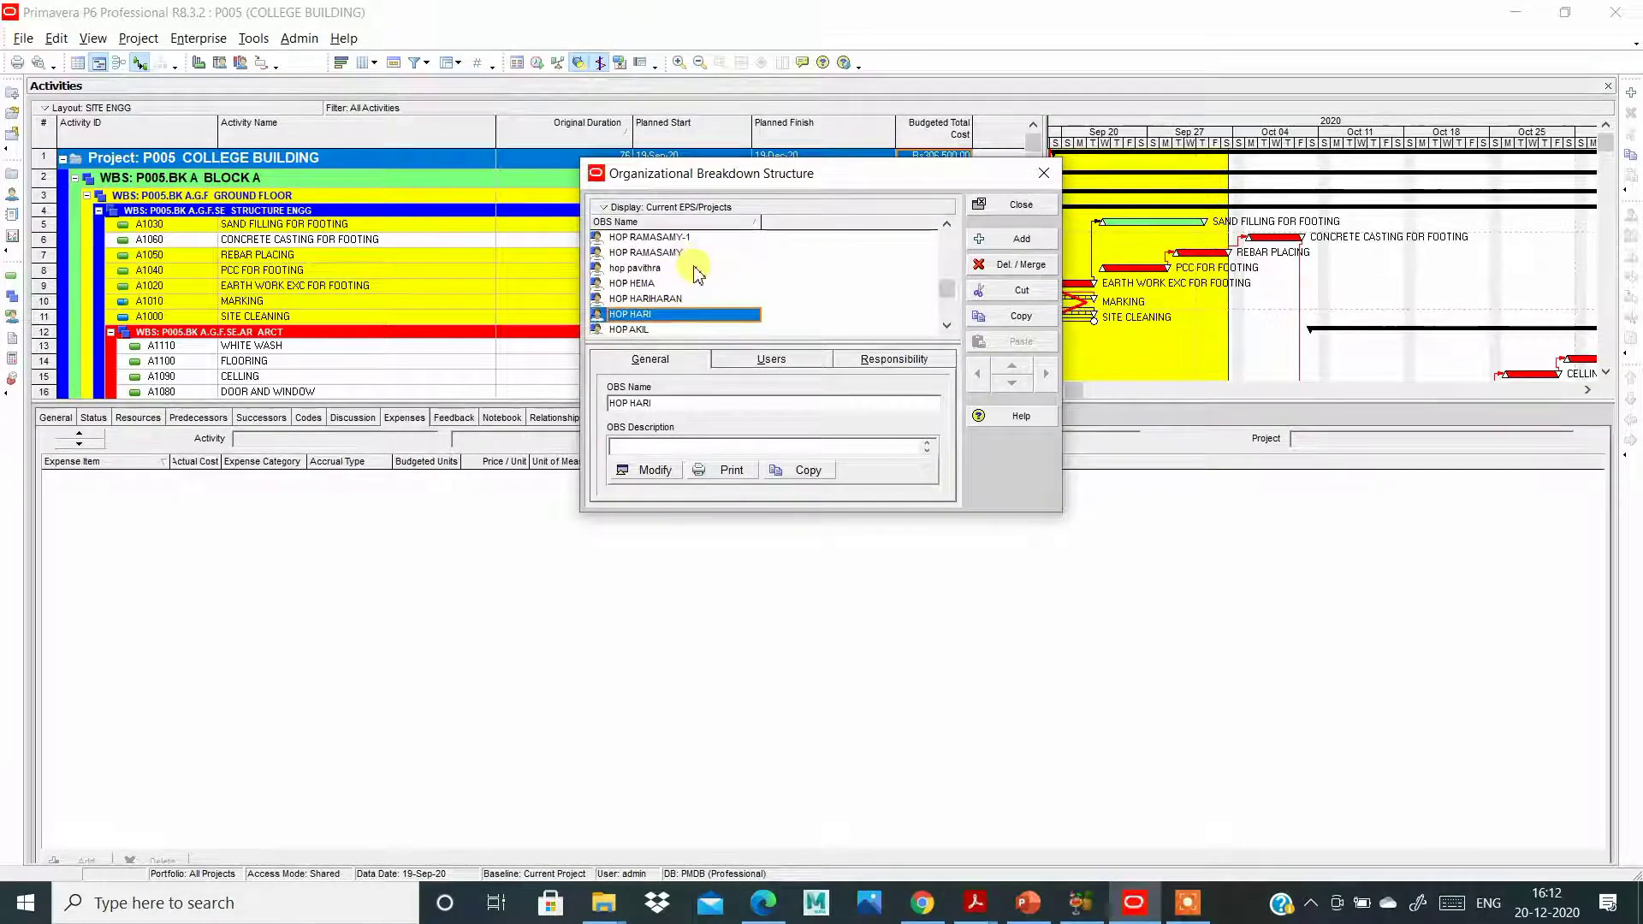
scroll(695, 272, "down", 1)
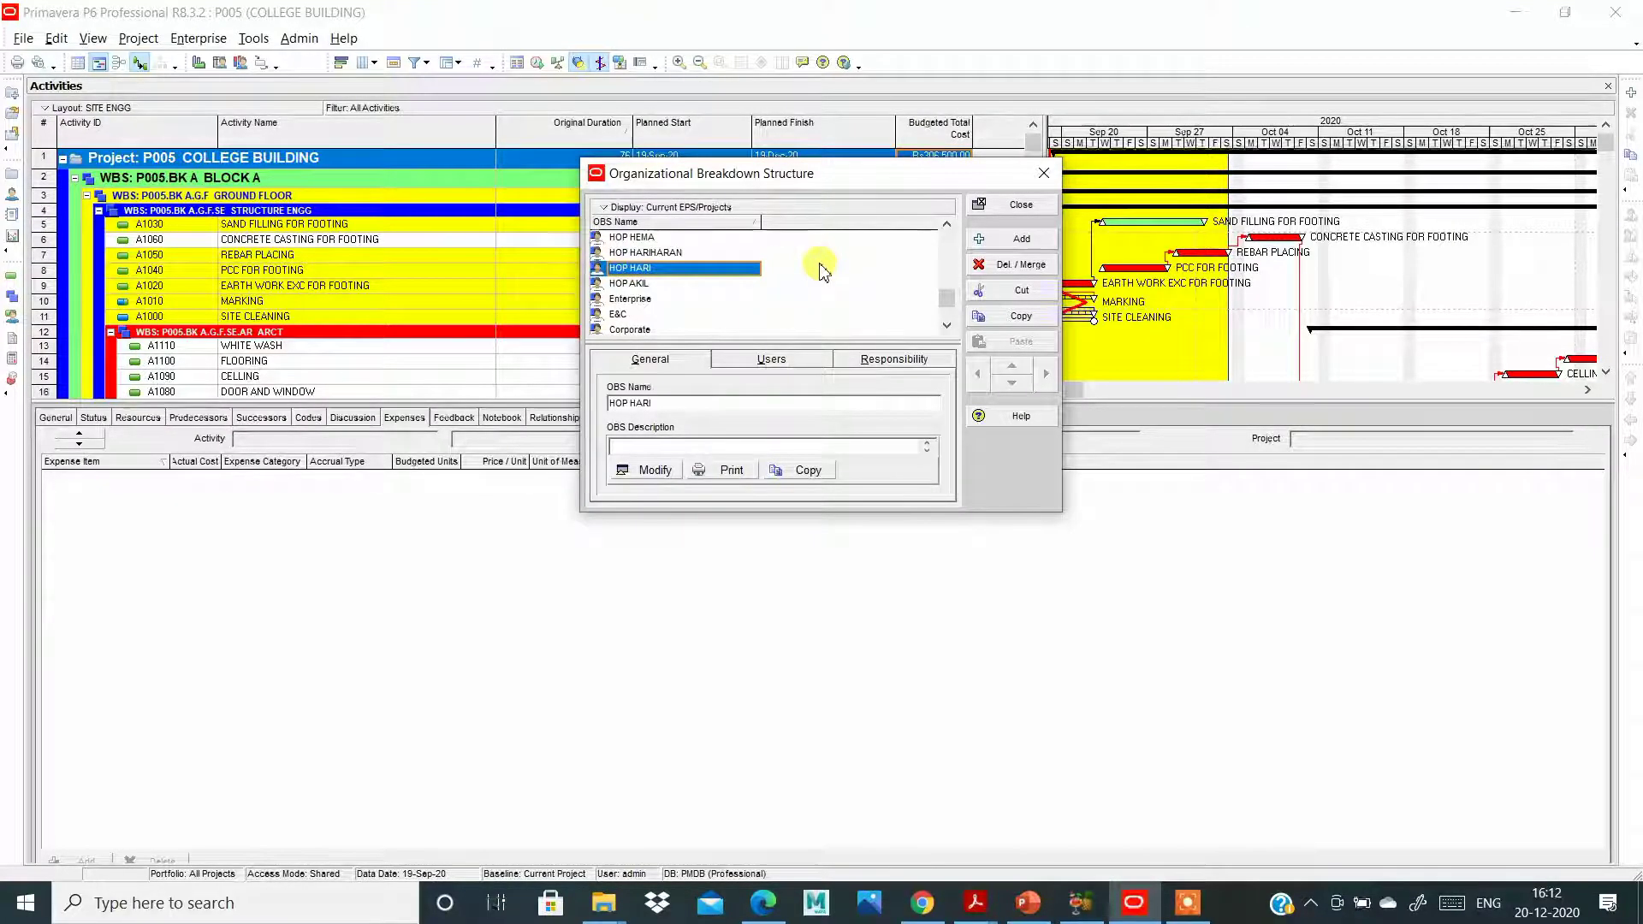
left_click_drag(947, 297, 943, 227)
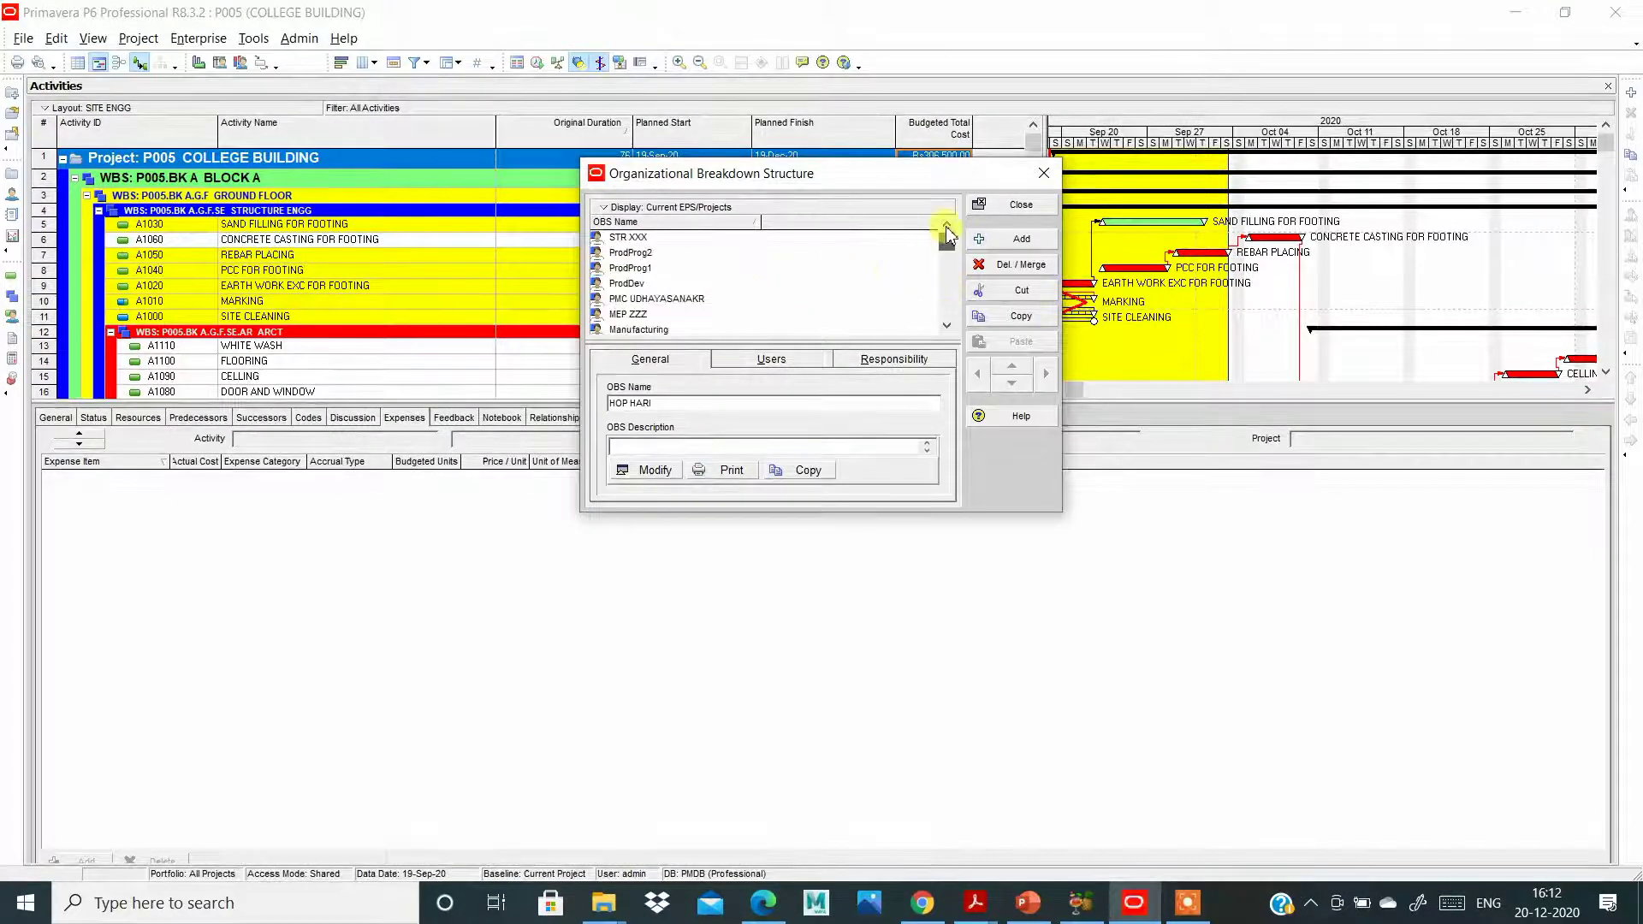
Add a new OBS element, accepting the switch to displaying all OBS elements, and name it HOP XXX.
left_click(1000, 240)
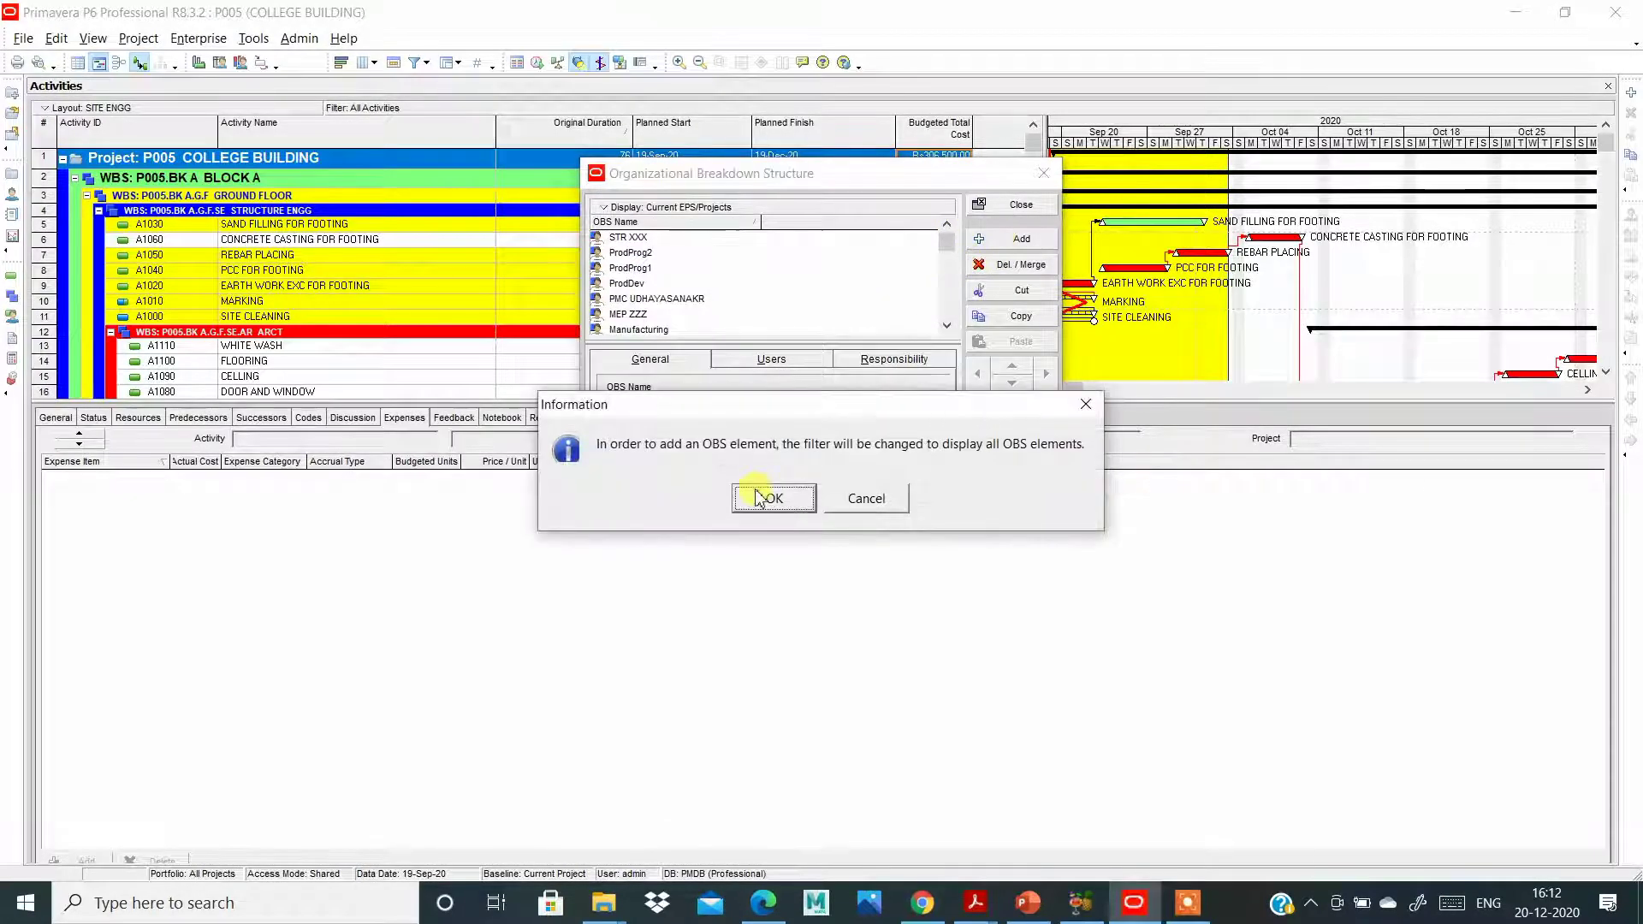
left_click(768, 499)
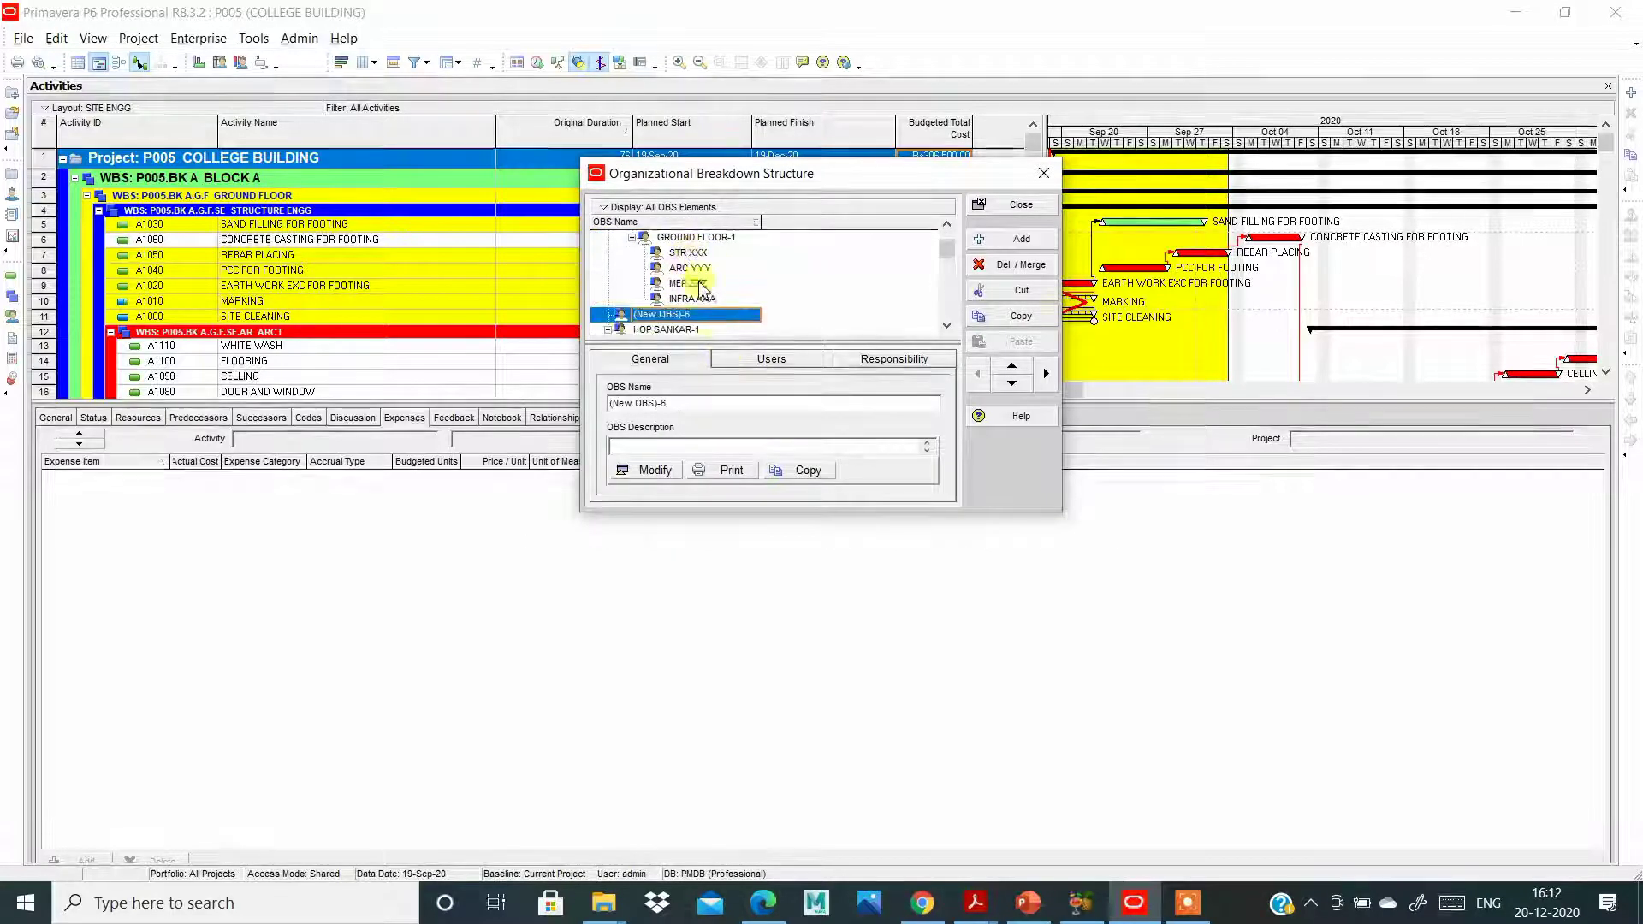
scroll(679, 321, "down", 1)
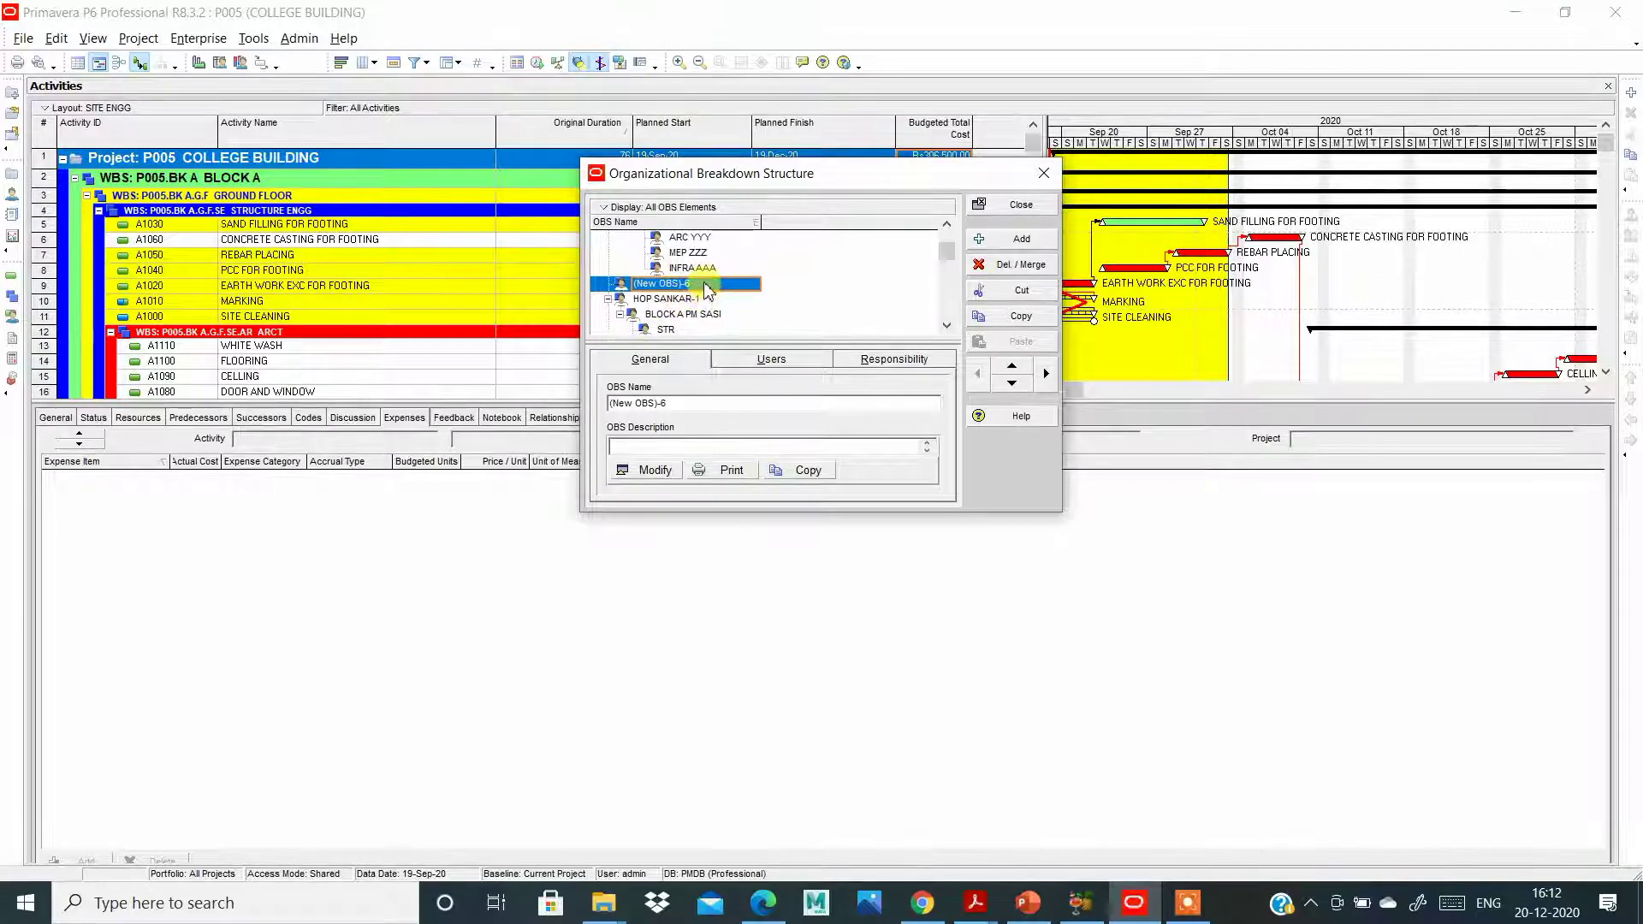
left_click(706, 285)
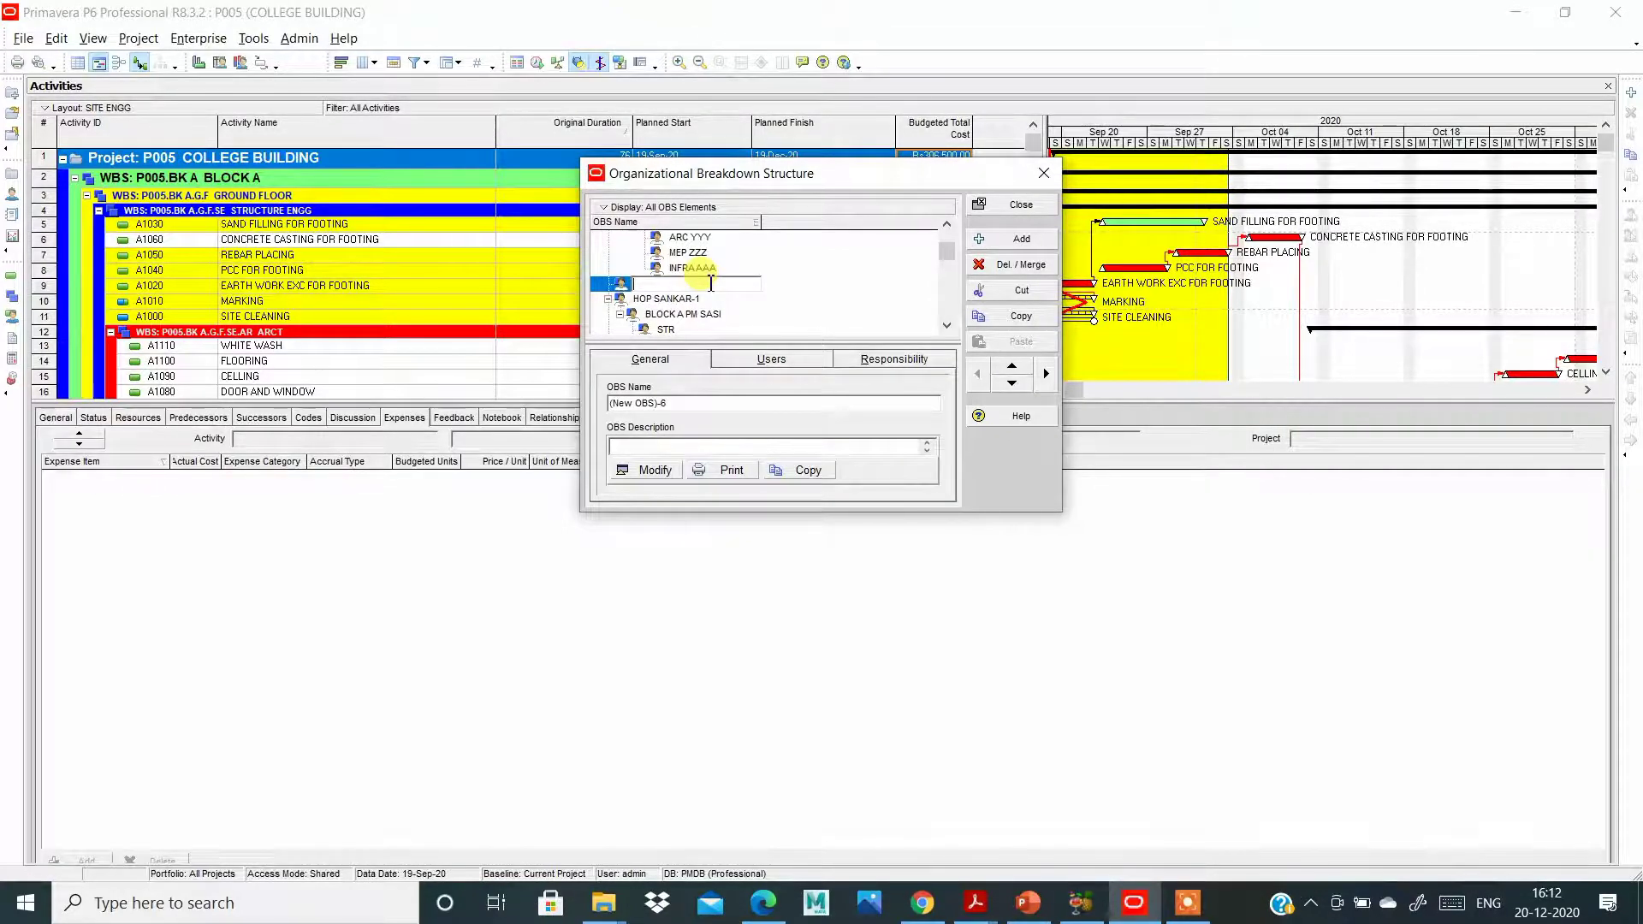
type("H")
left_click(608, 300)
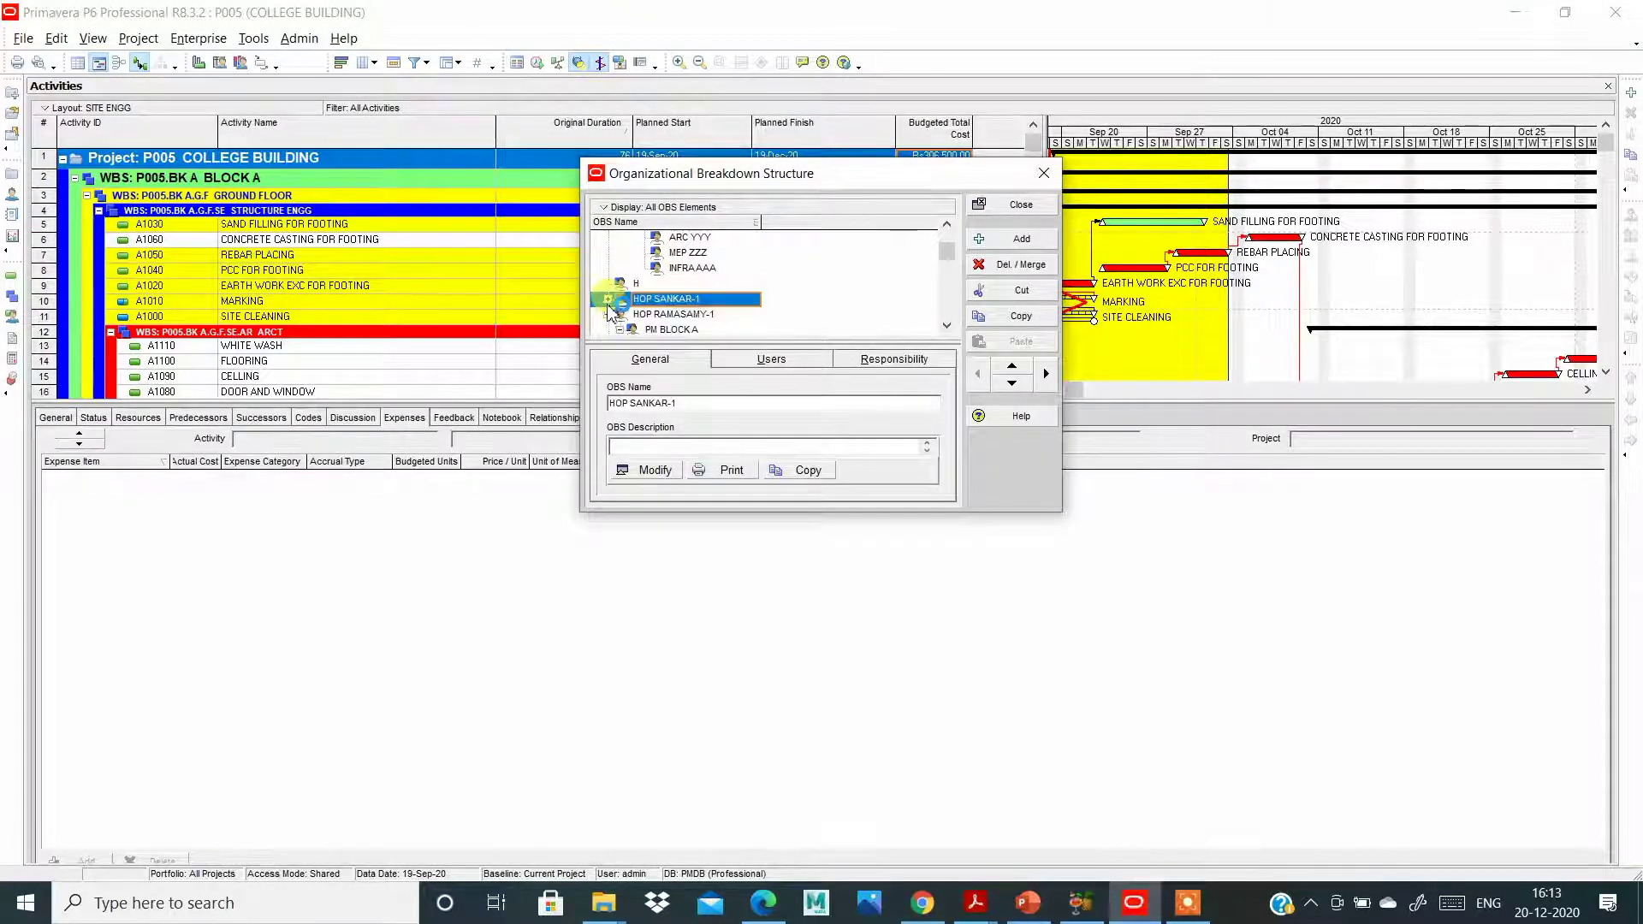
left_click(653, 286)
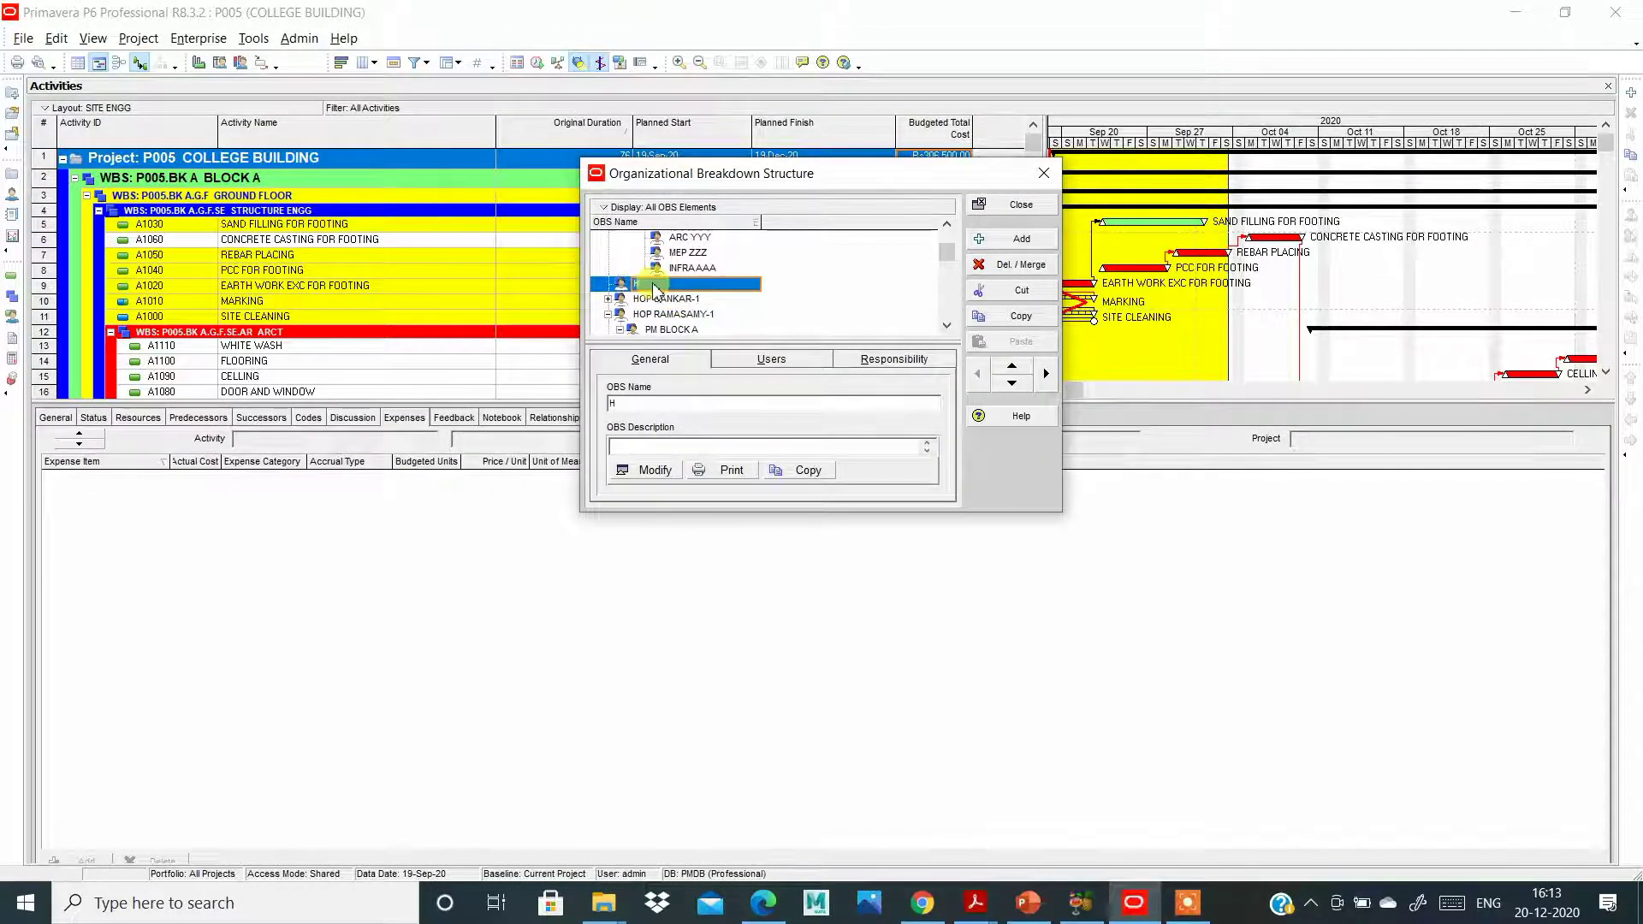
left_click(655, 286)
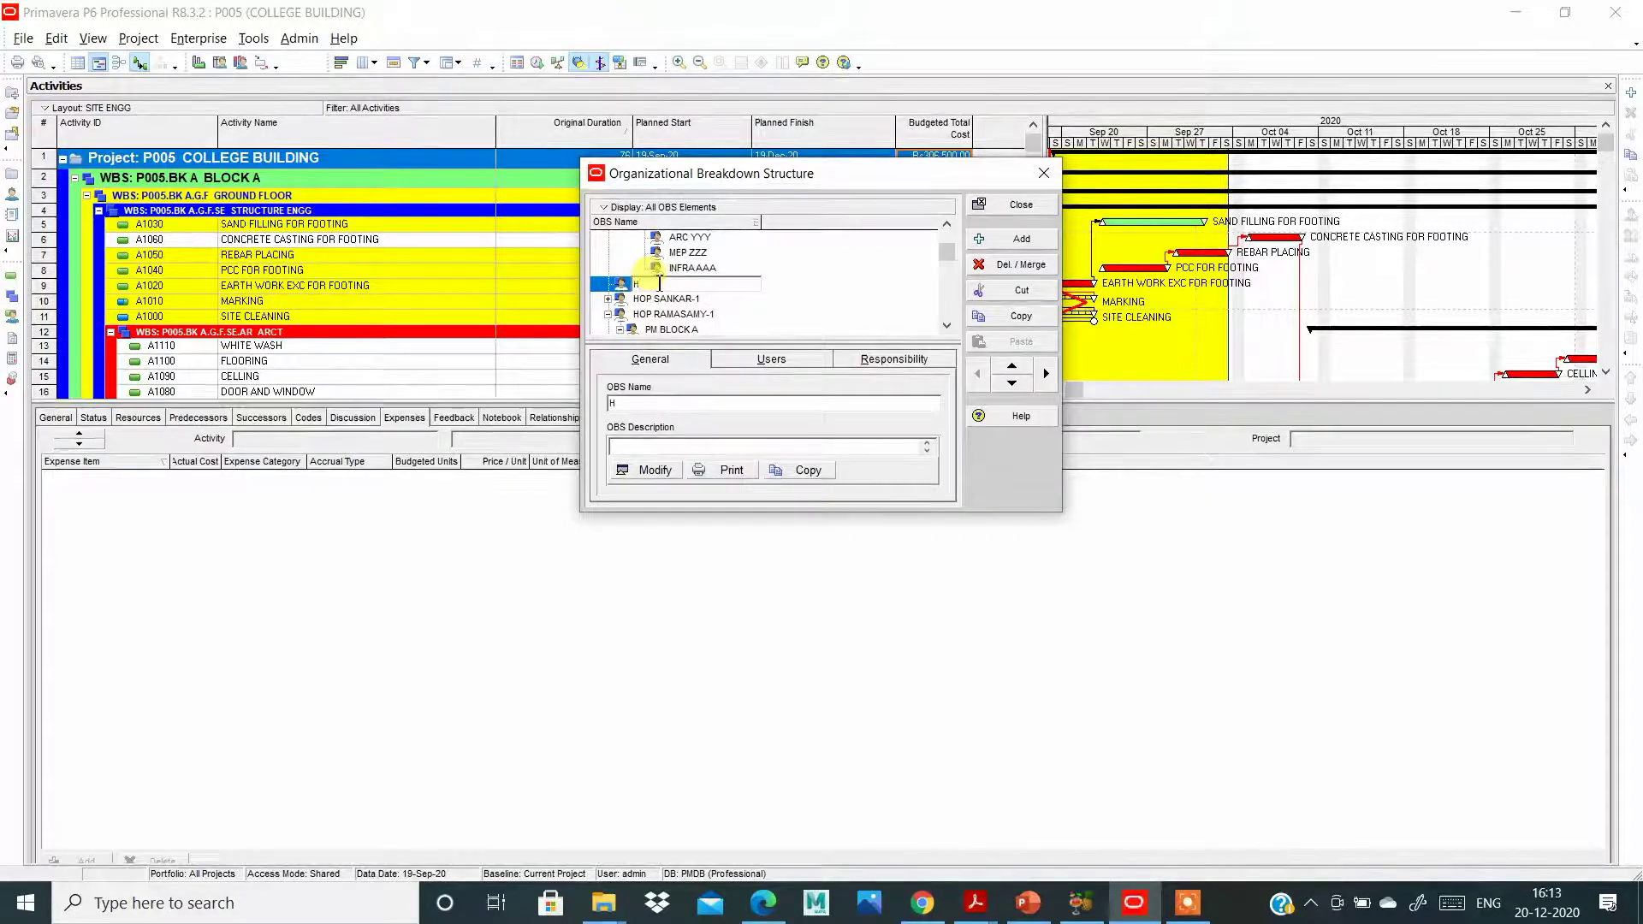
type("OP")
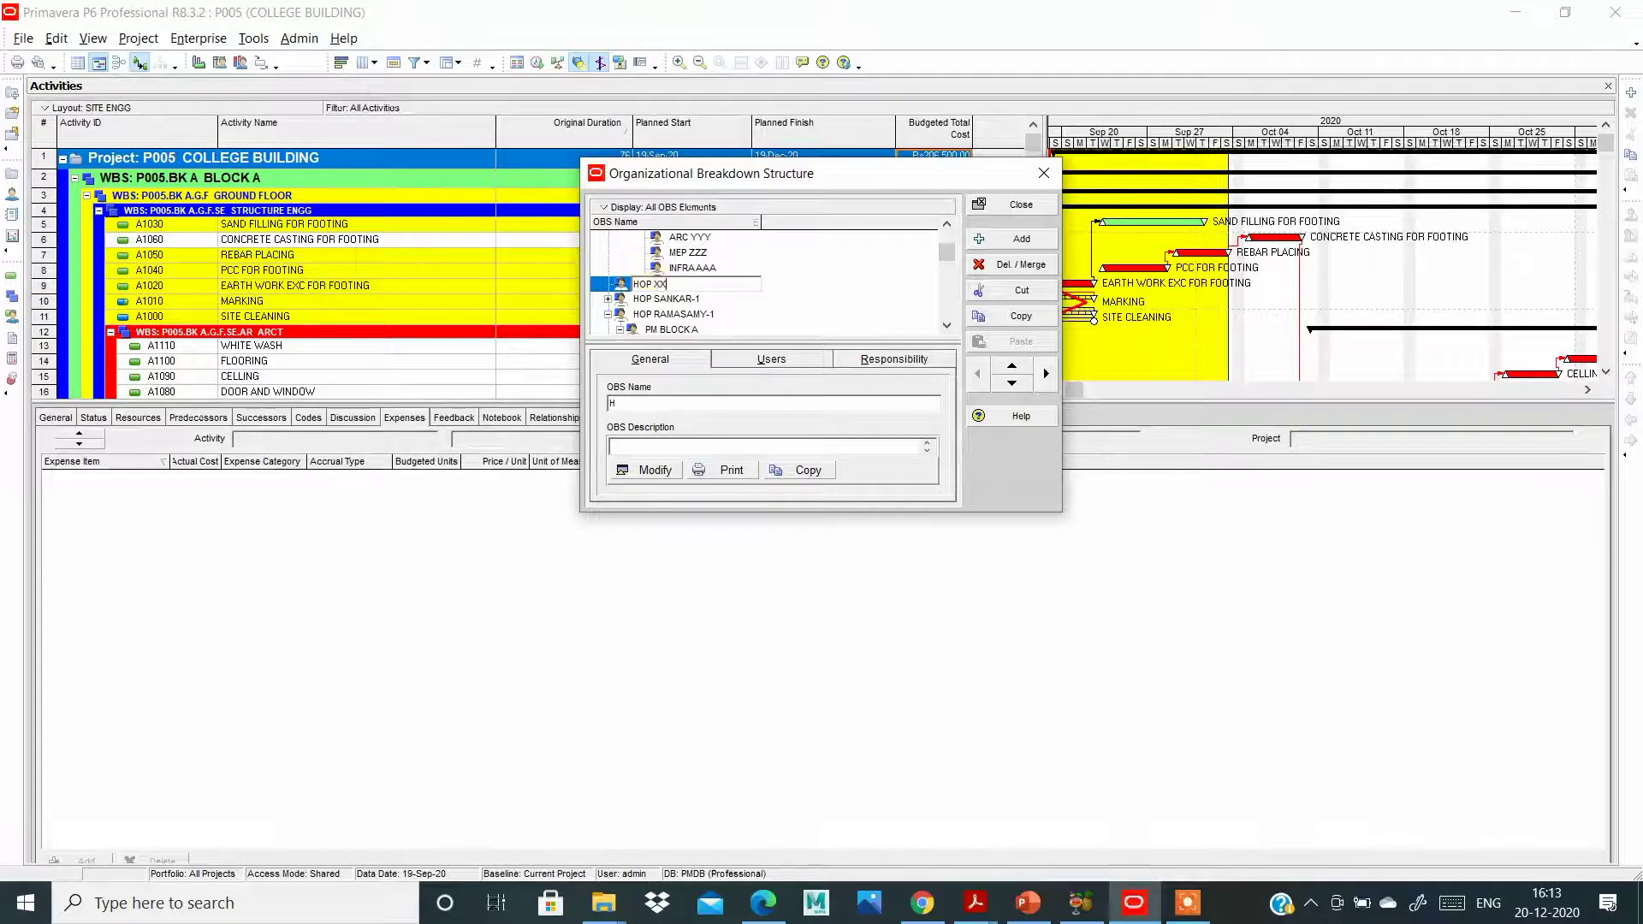
type("X")
key("Return")
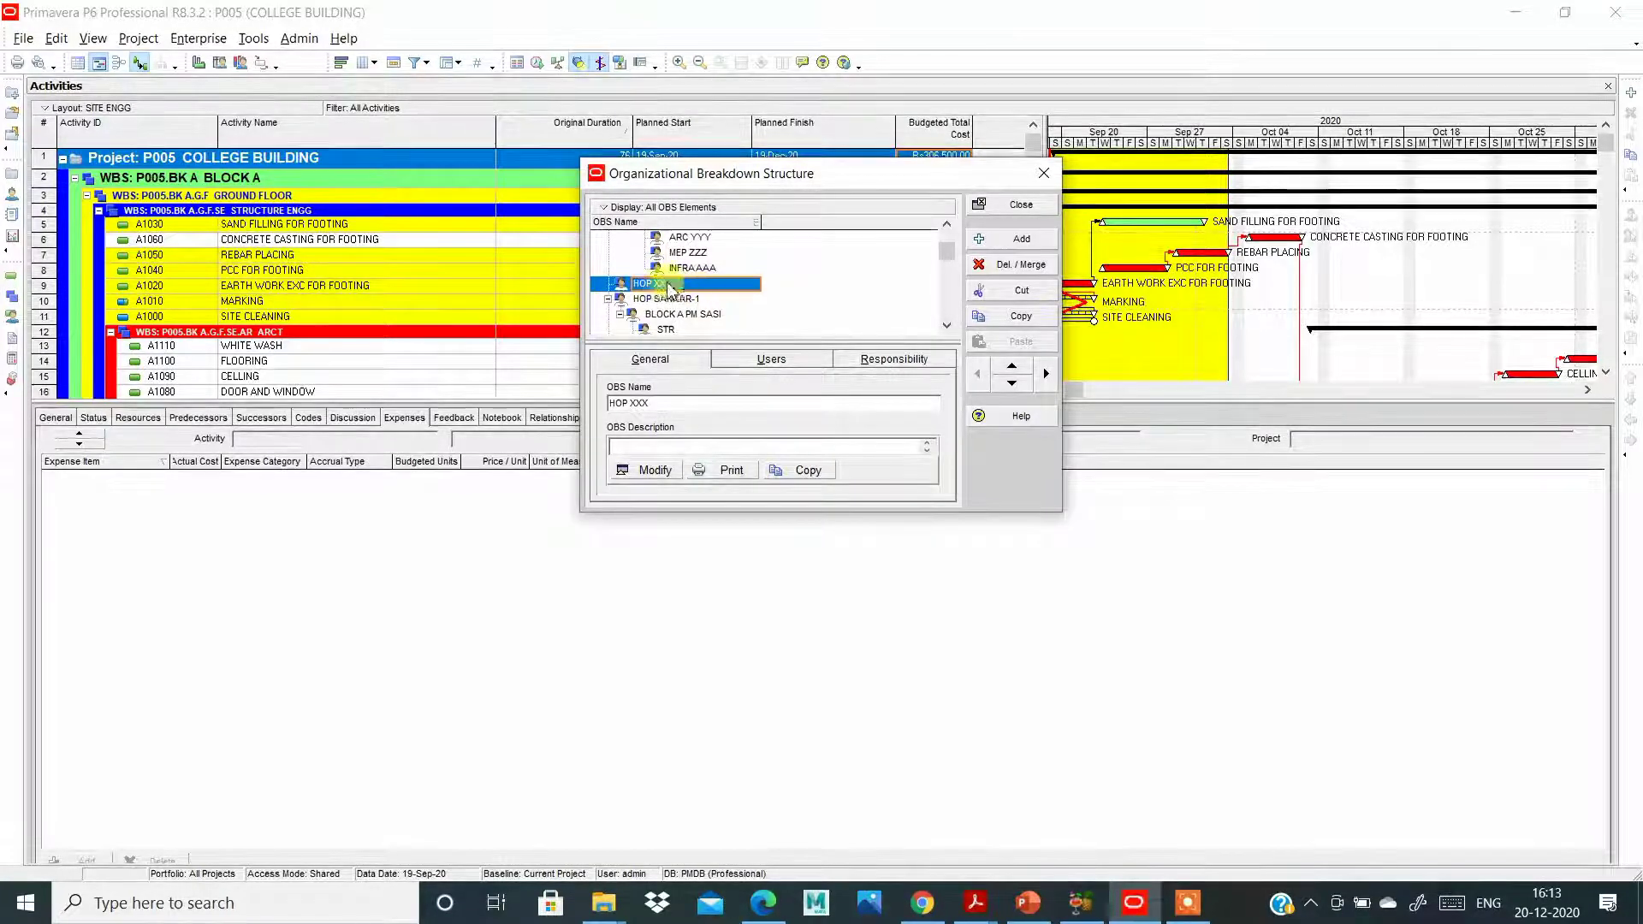
Collapse the two existing HOP branches directly below HOP XXX in the OBS tree.
left_click(607, 299)
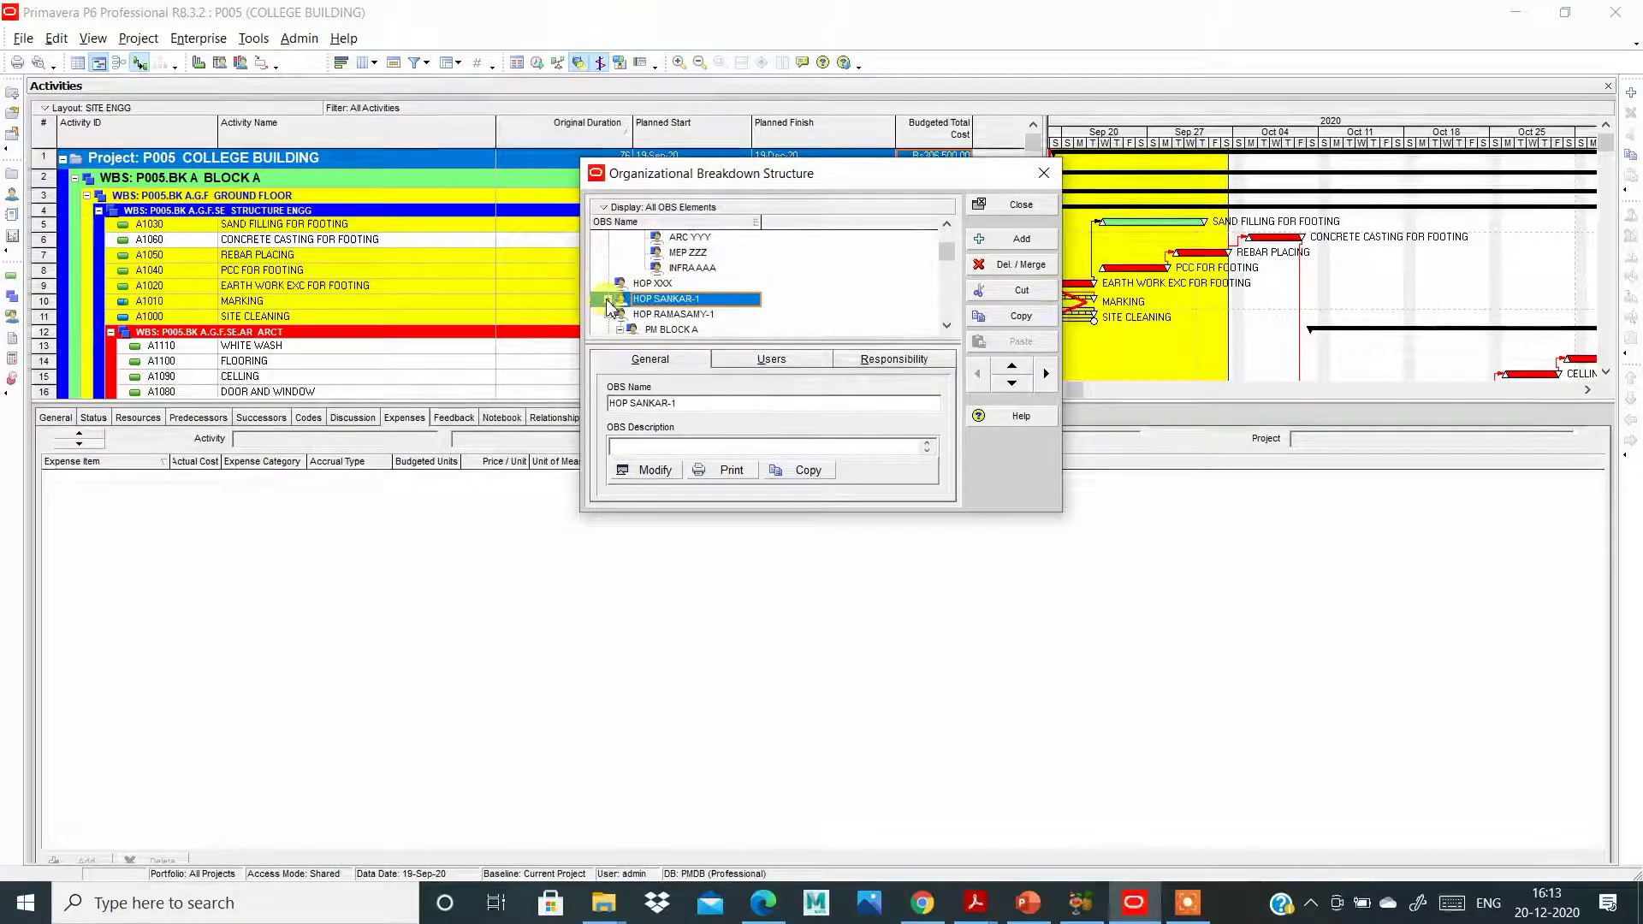
left_click(608, 314)
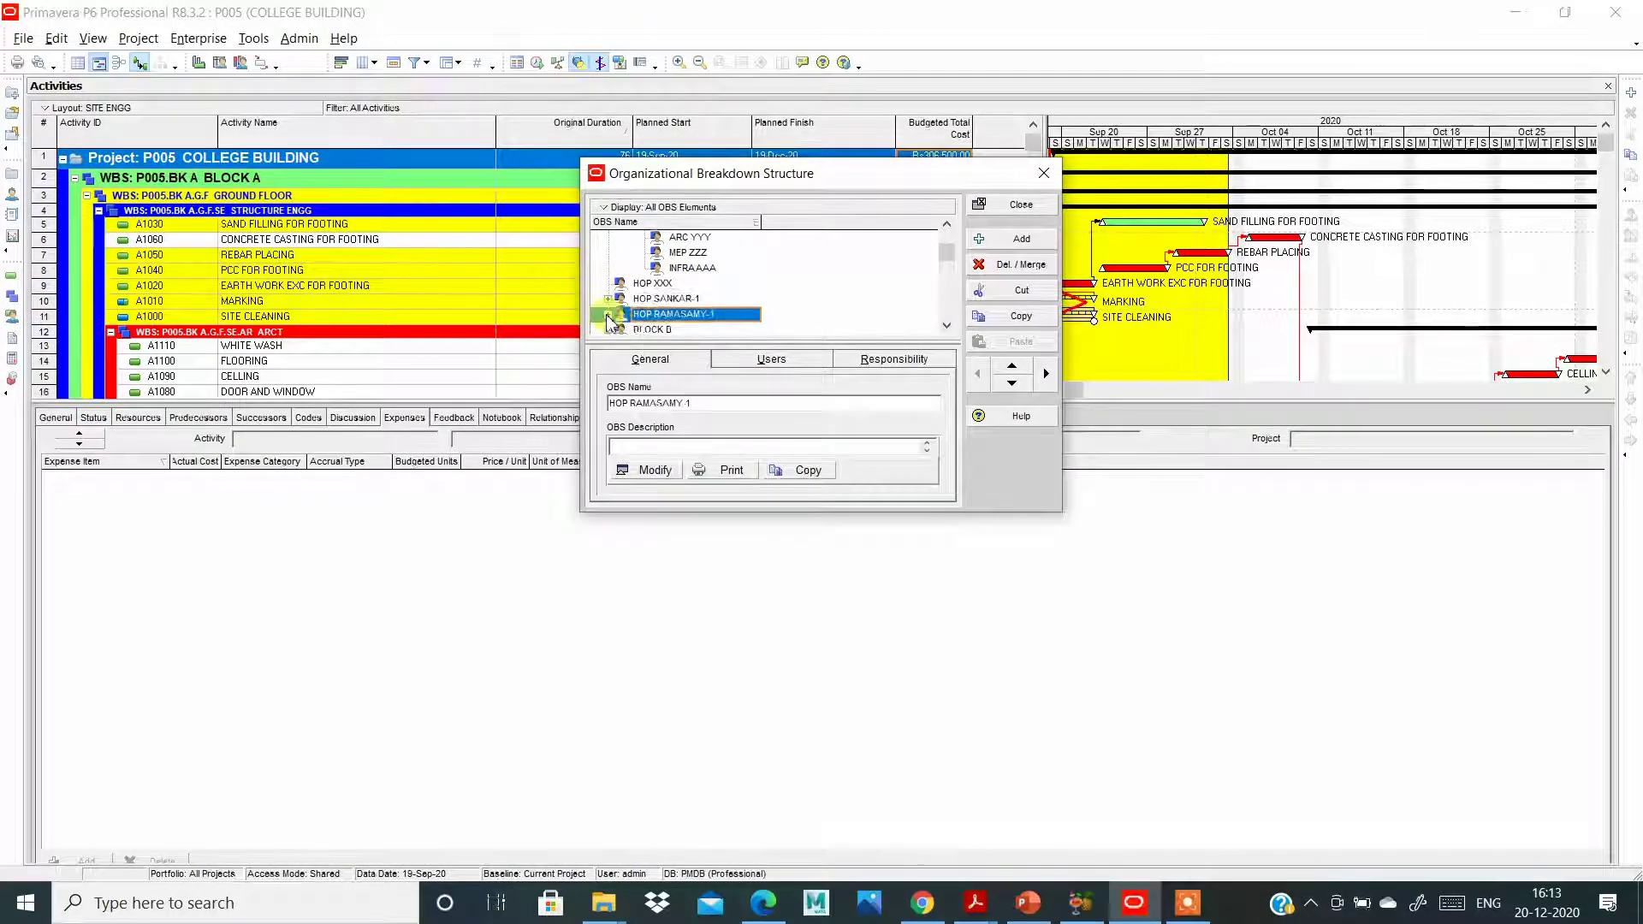
left_click(638, 285)
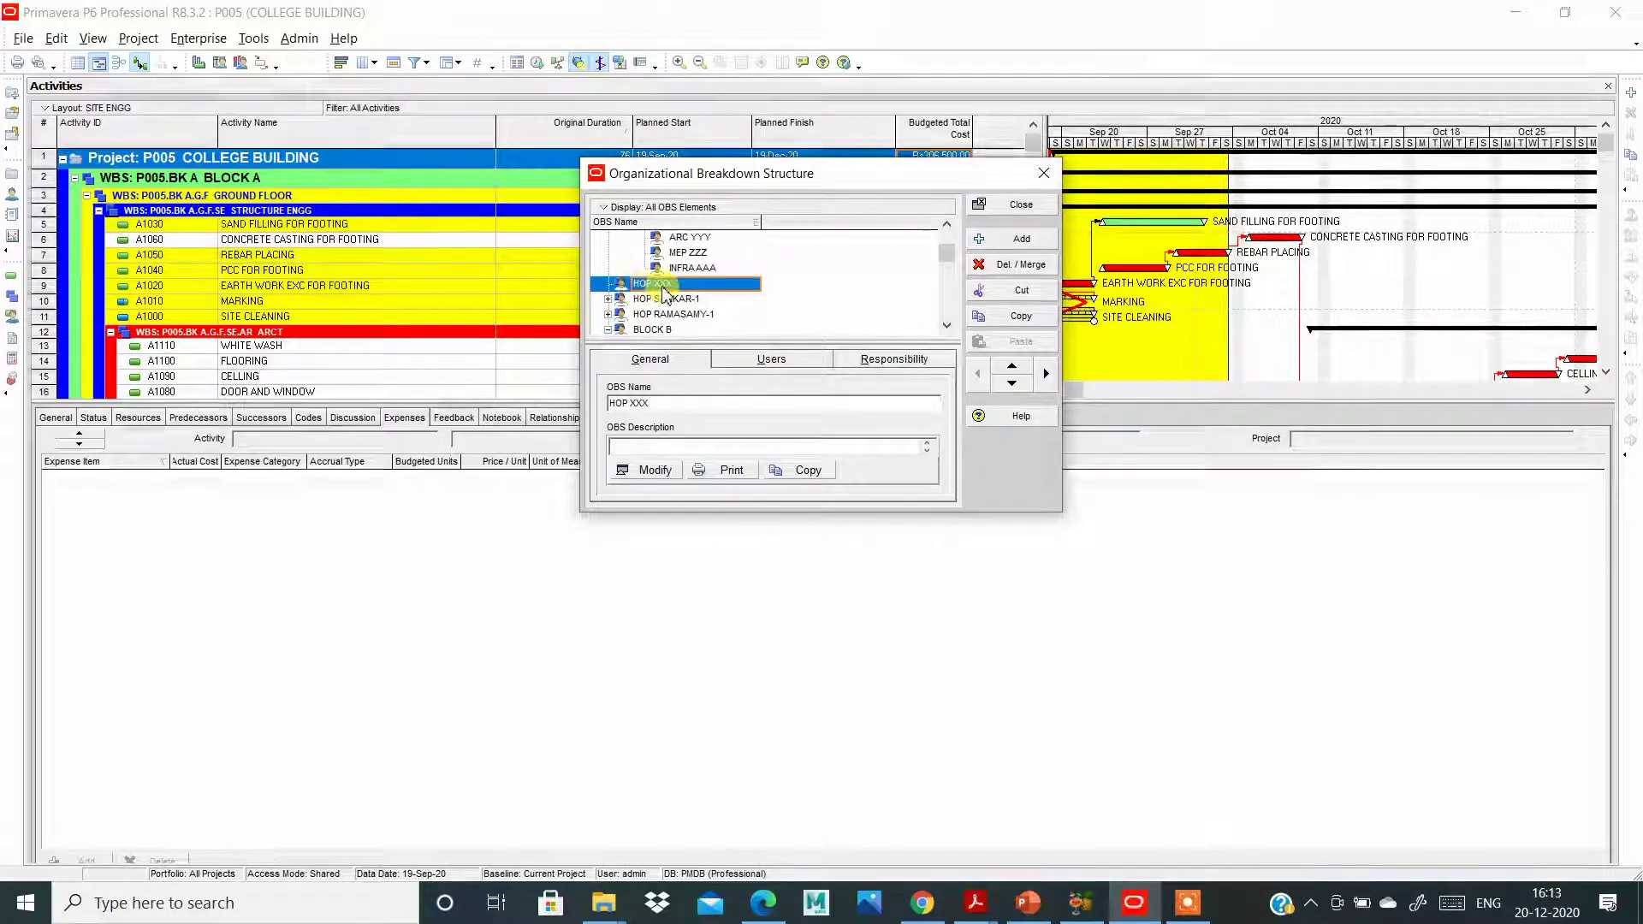
left_click(672, 284)
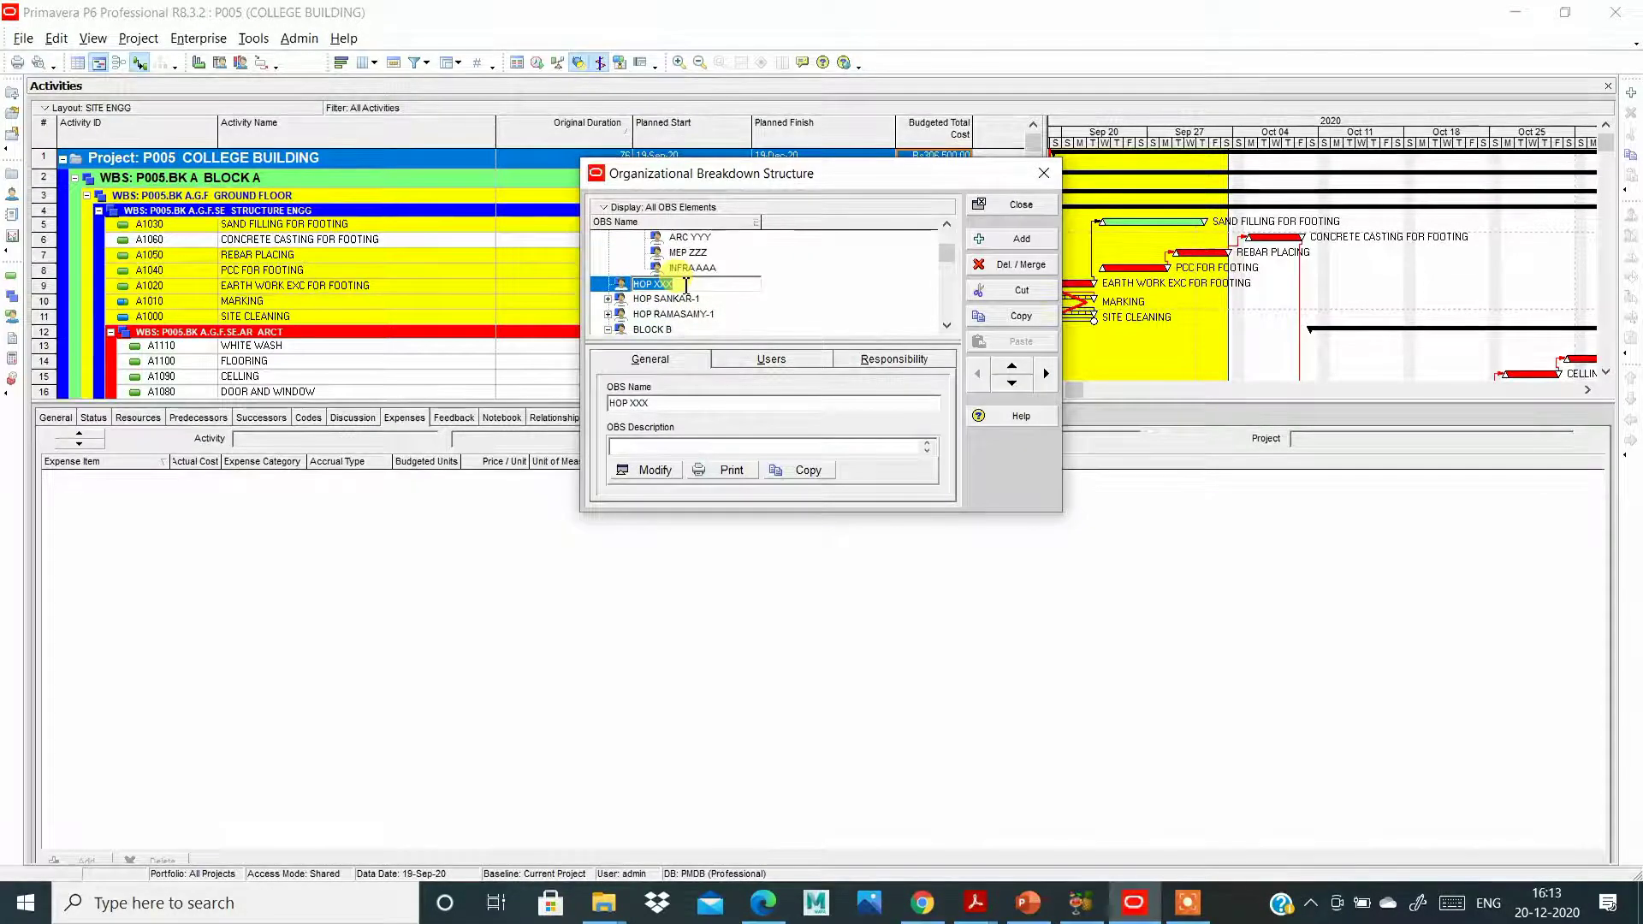
left_click(732, 301)
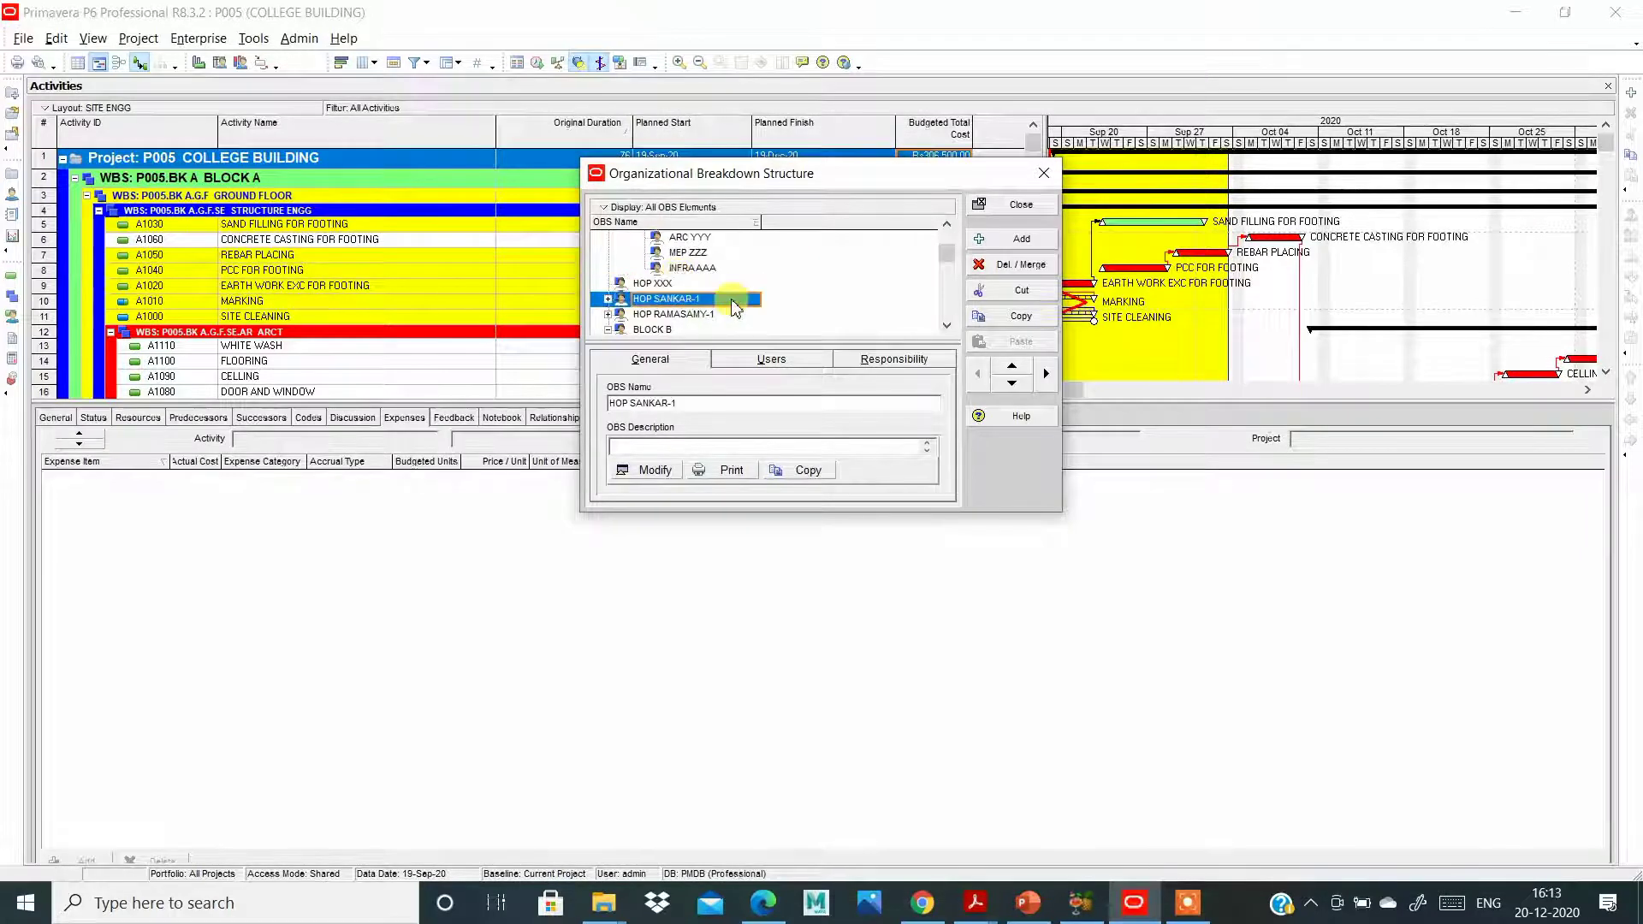
Add another OBS element after HOP XXX and name it BLOCK A PM.
left_click(721, 285)
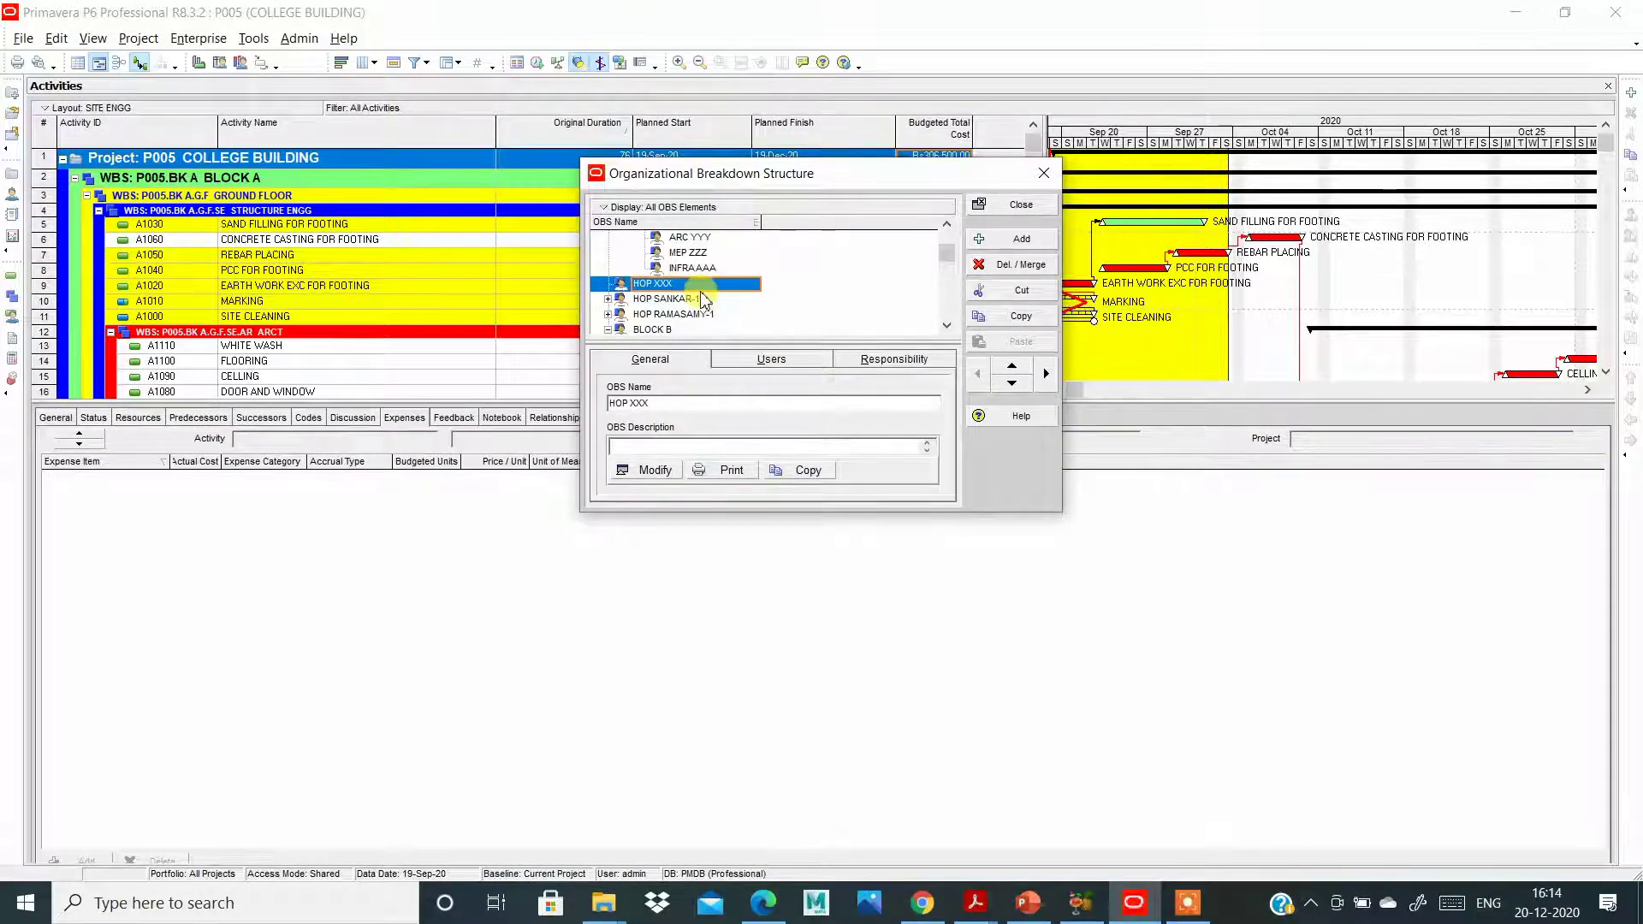
left_click(993, 241)
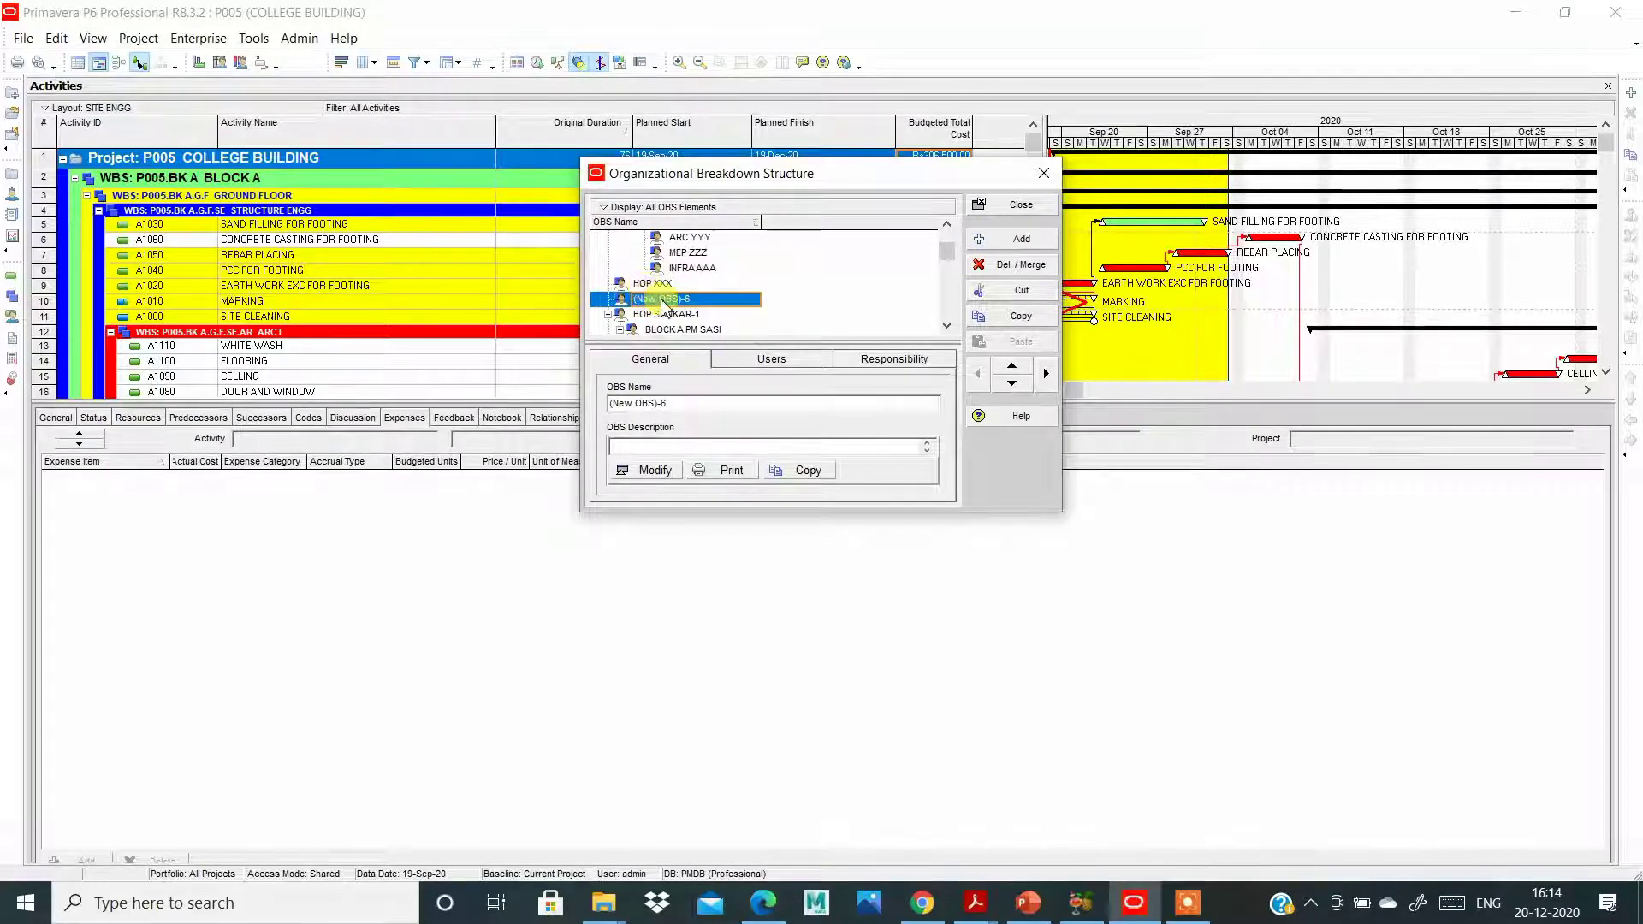
left_click(698, 299)
left_click(700, 299)
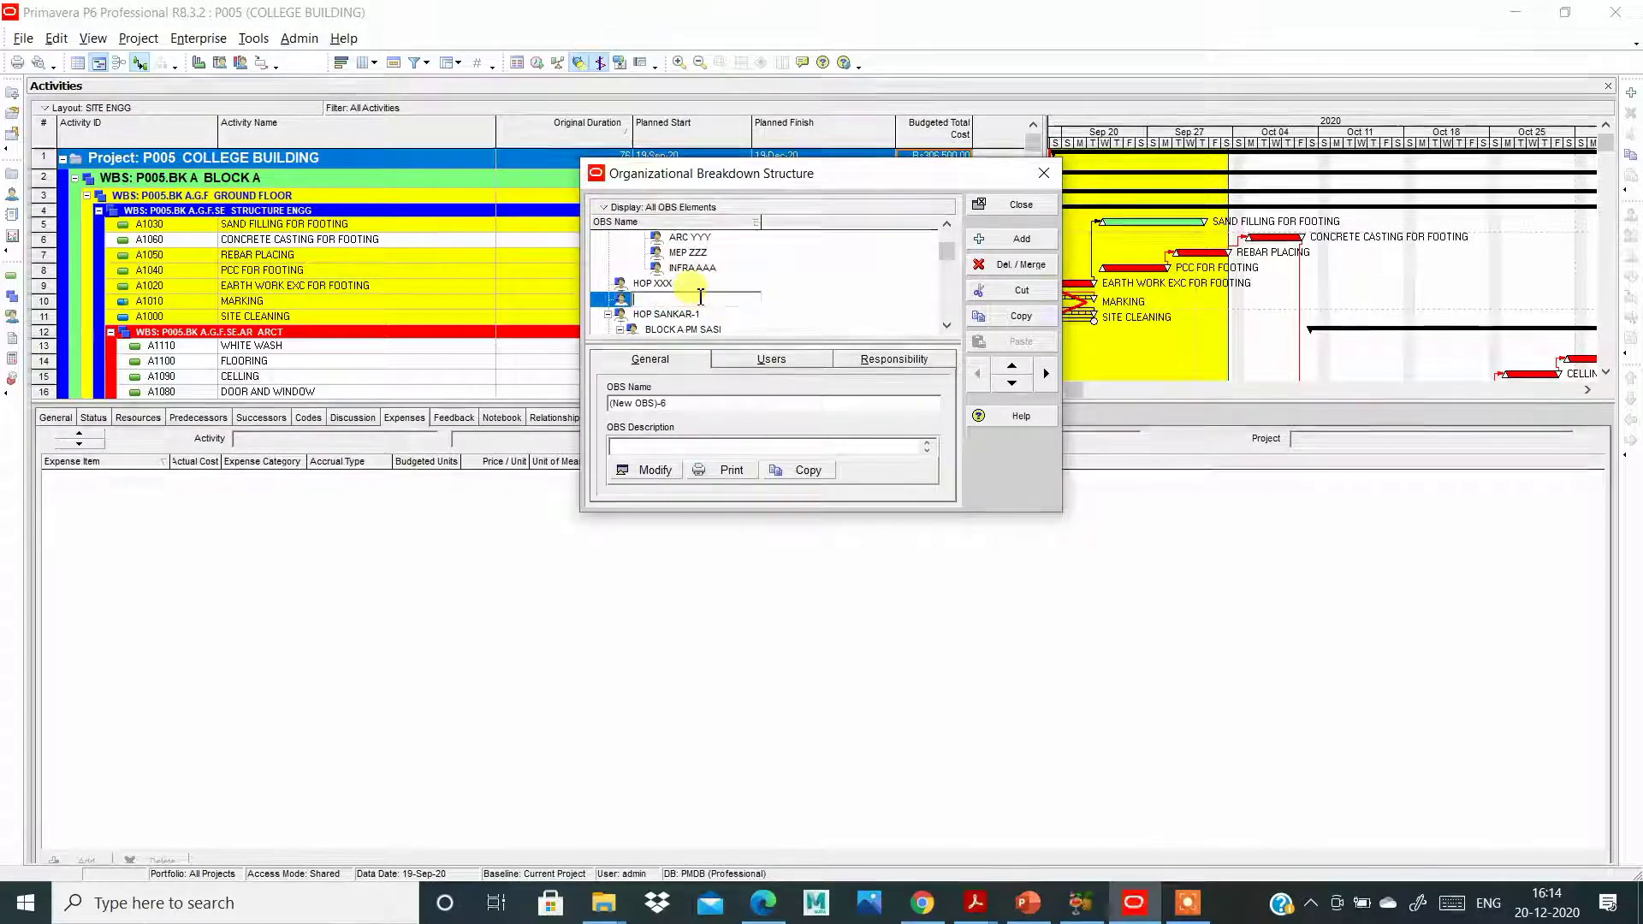
type("BLO")
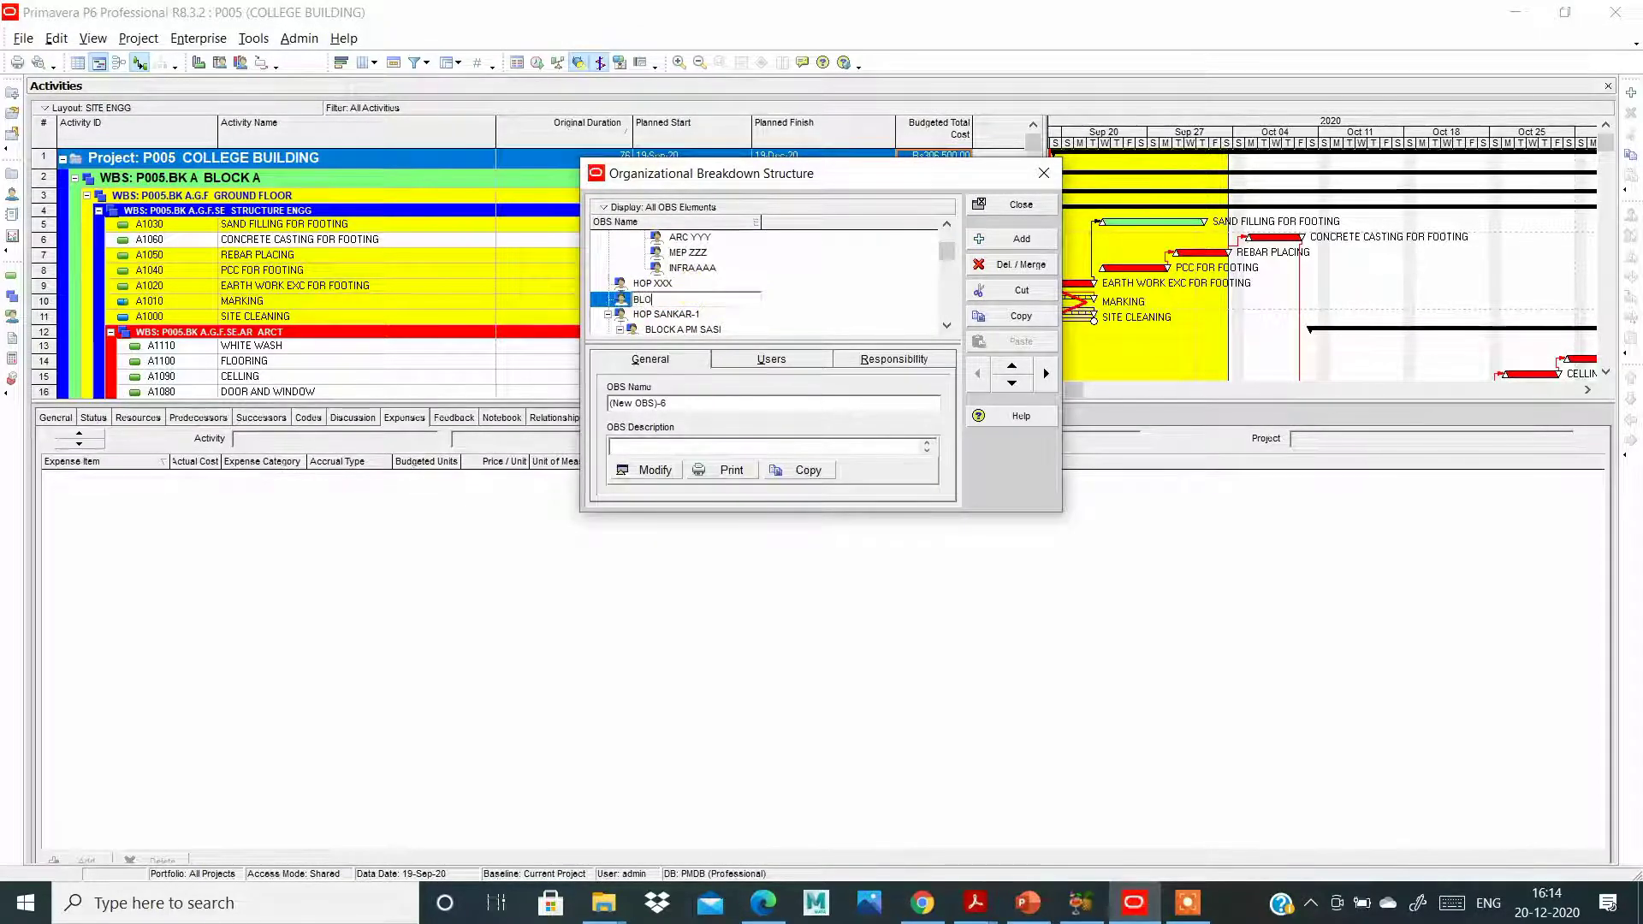
type("CK A")
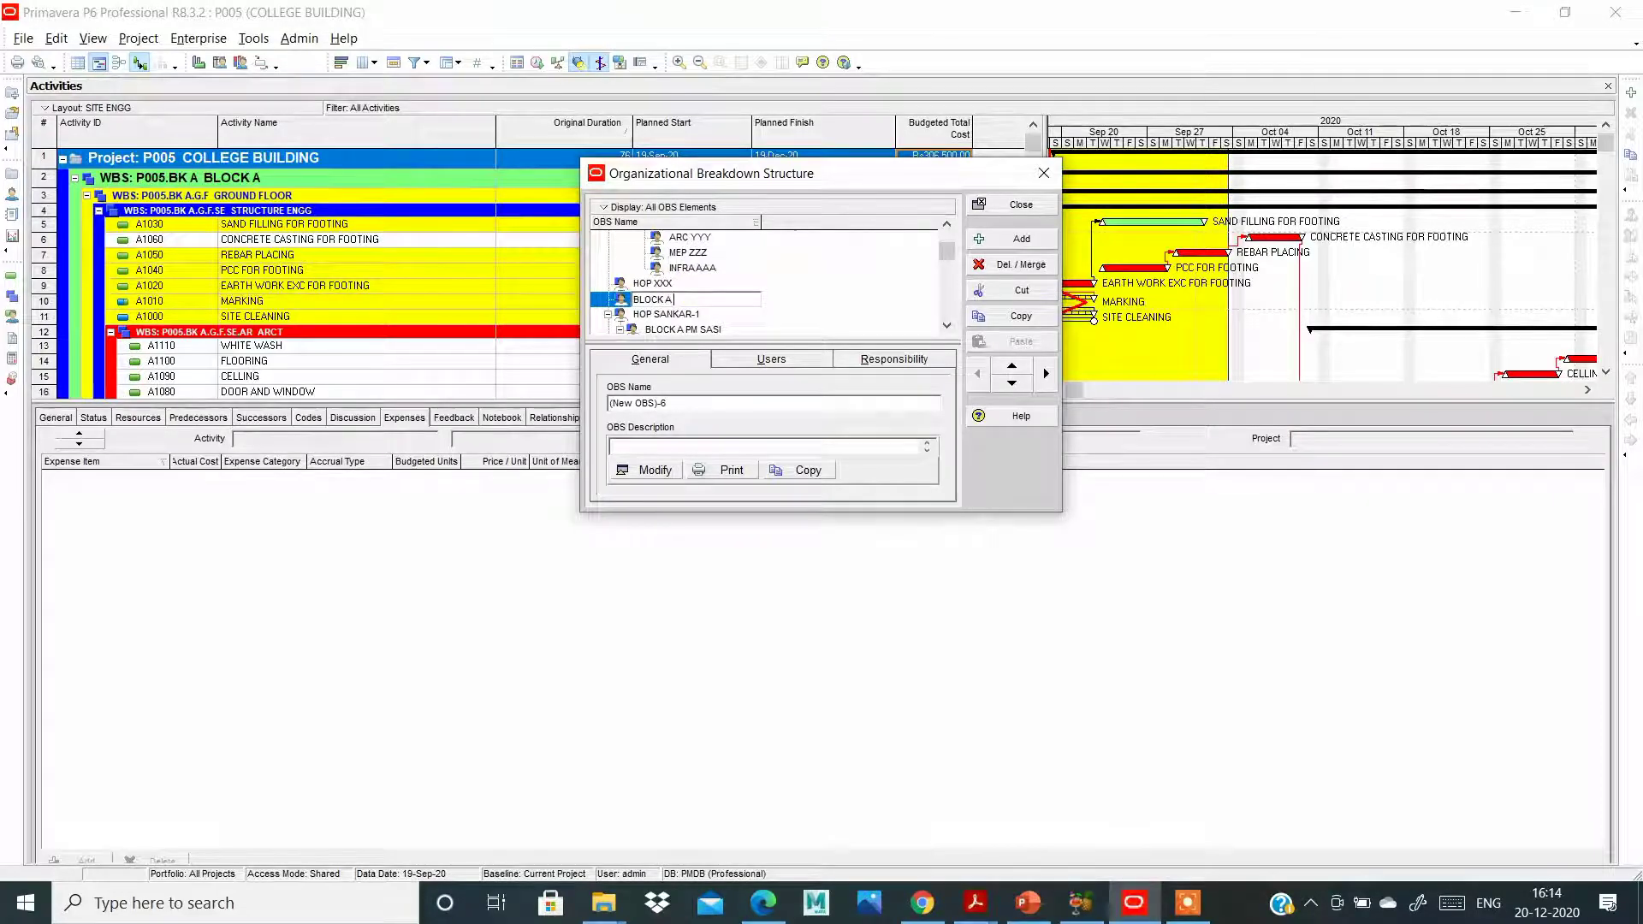
type(" PM")
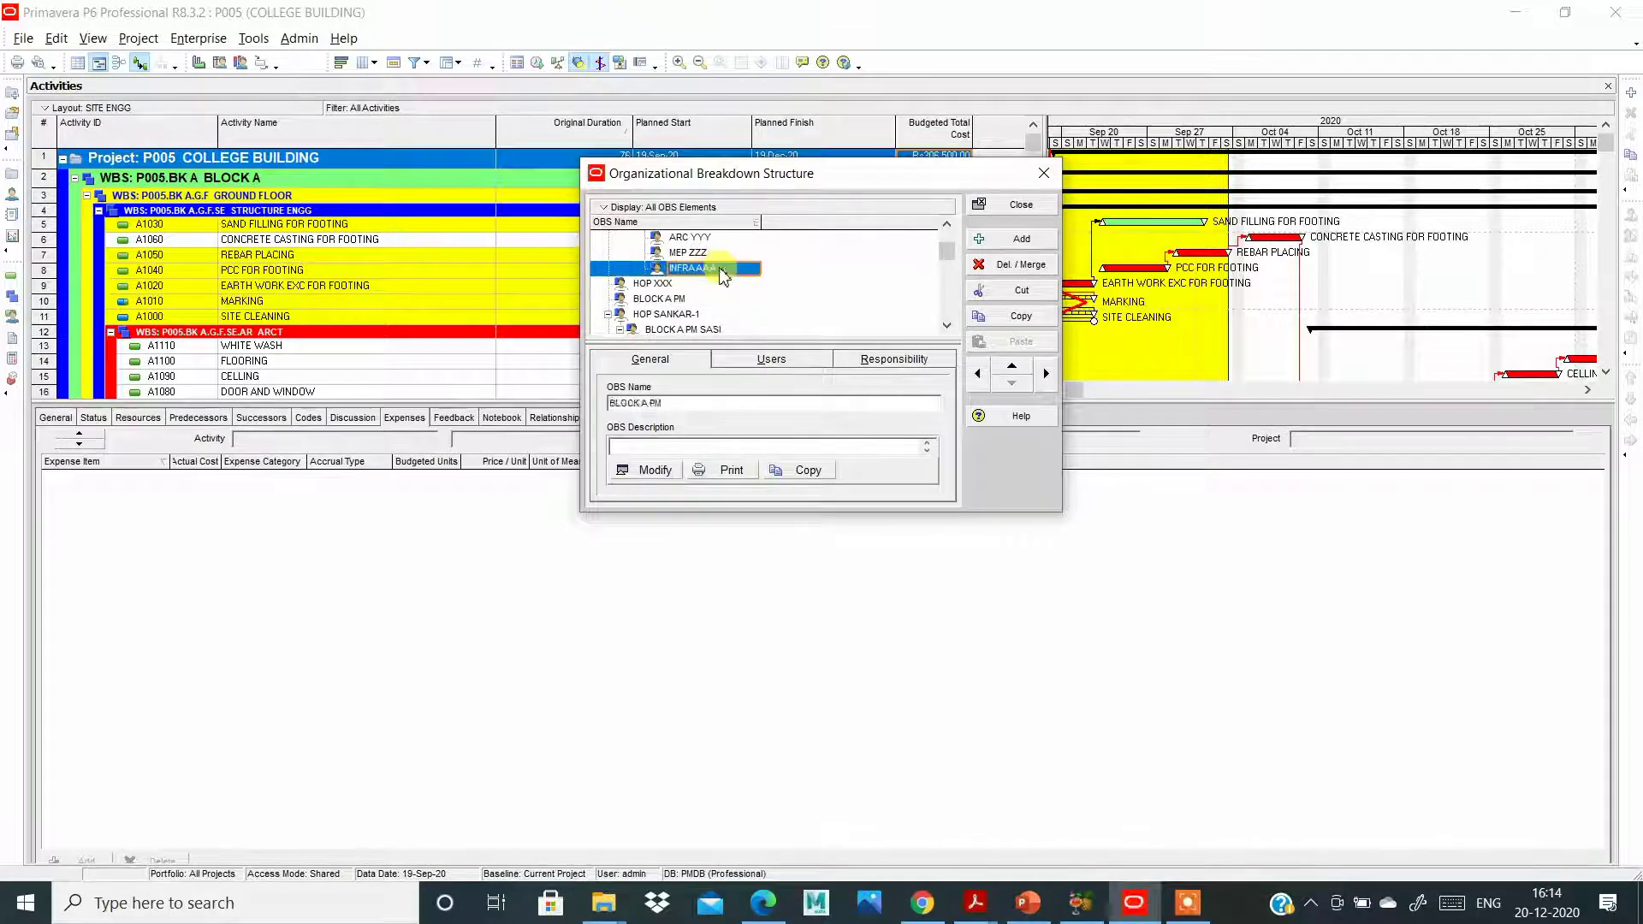
Indent BLOCK A PM one level so that it sits under HOP XXX.
left_click(677, 299)
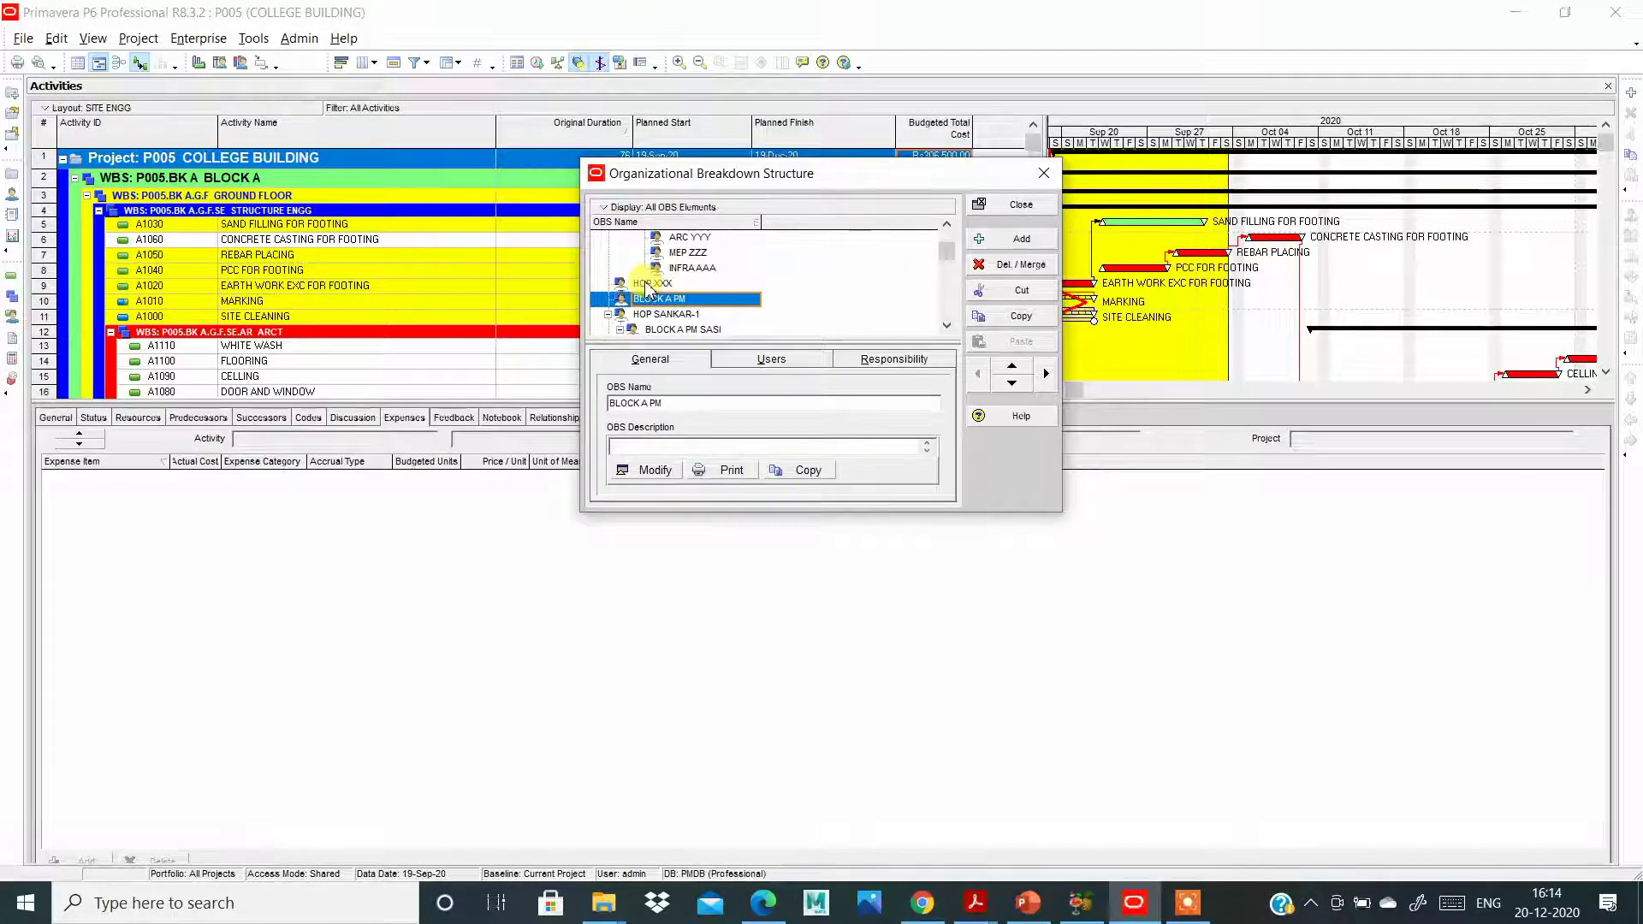
left_click(1046, 376)
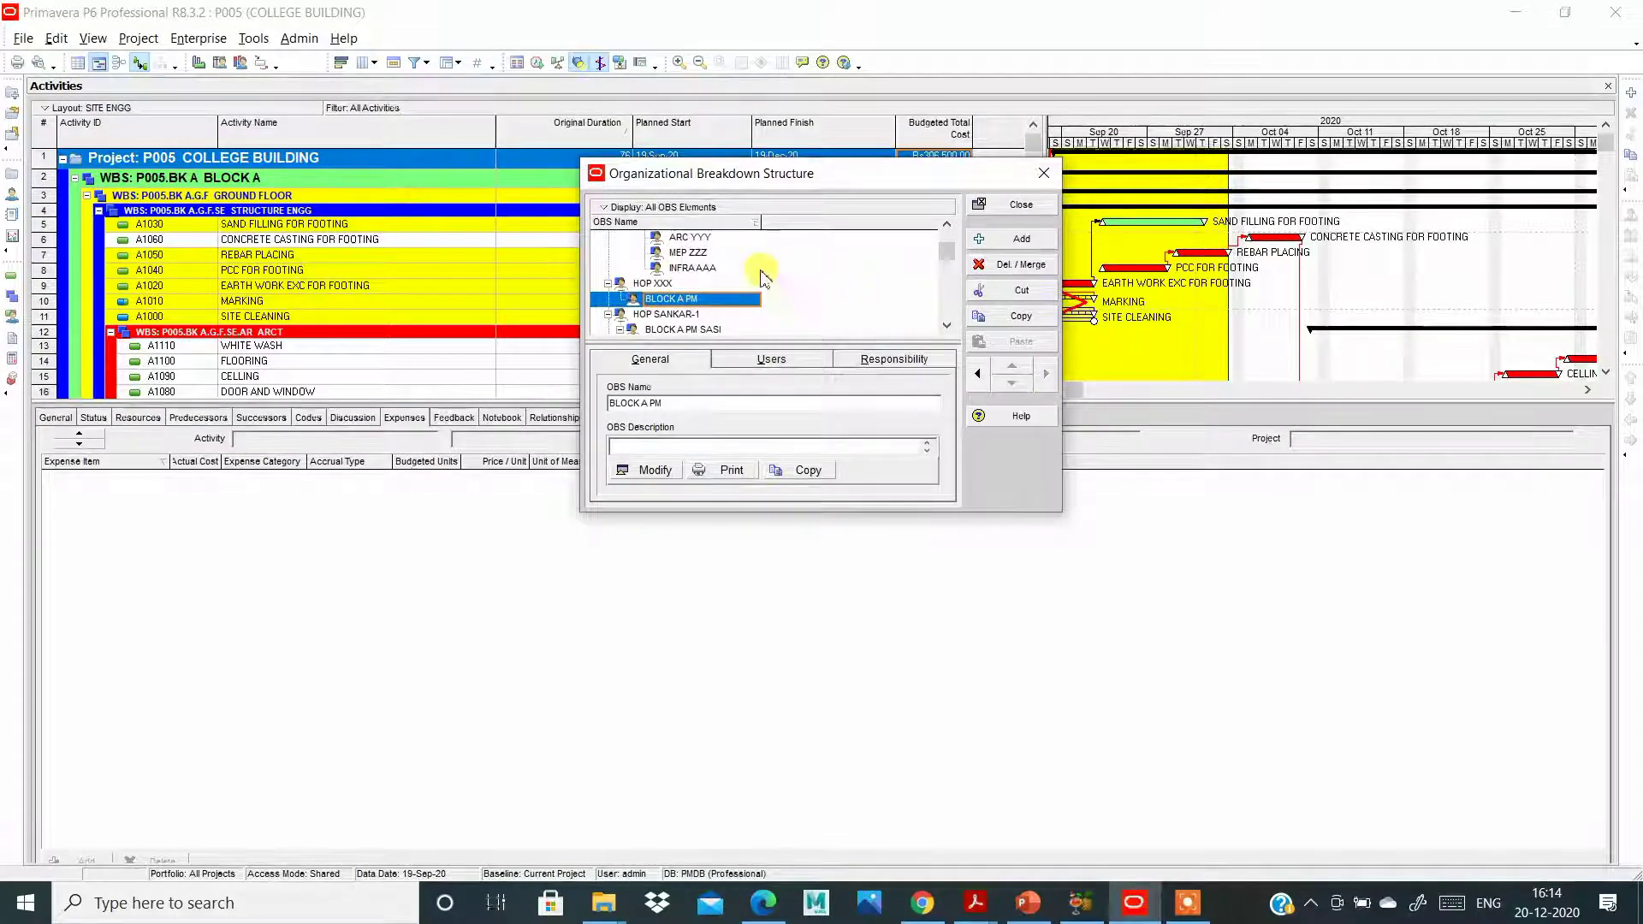
left_click(734, 299)
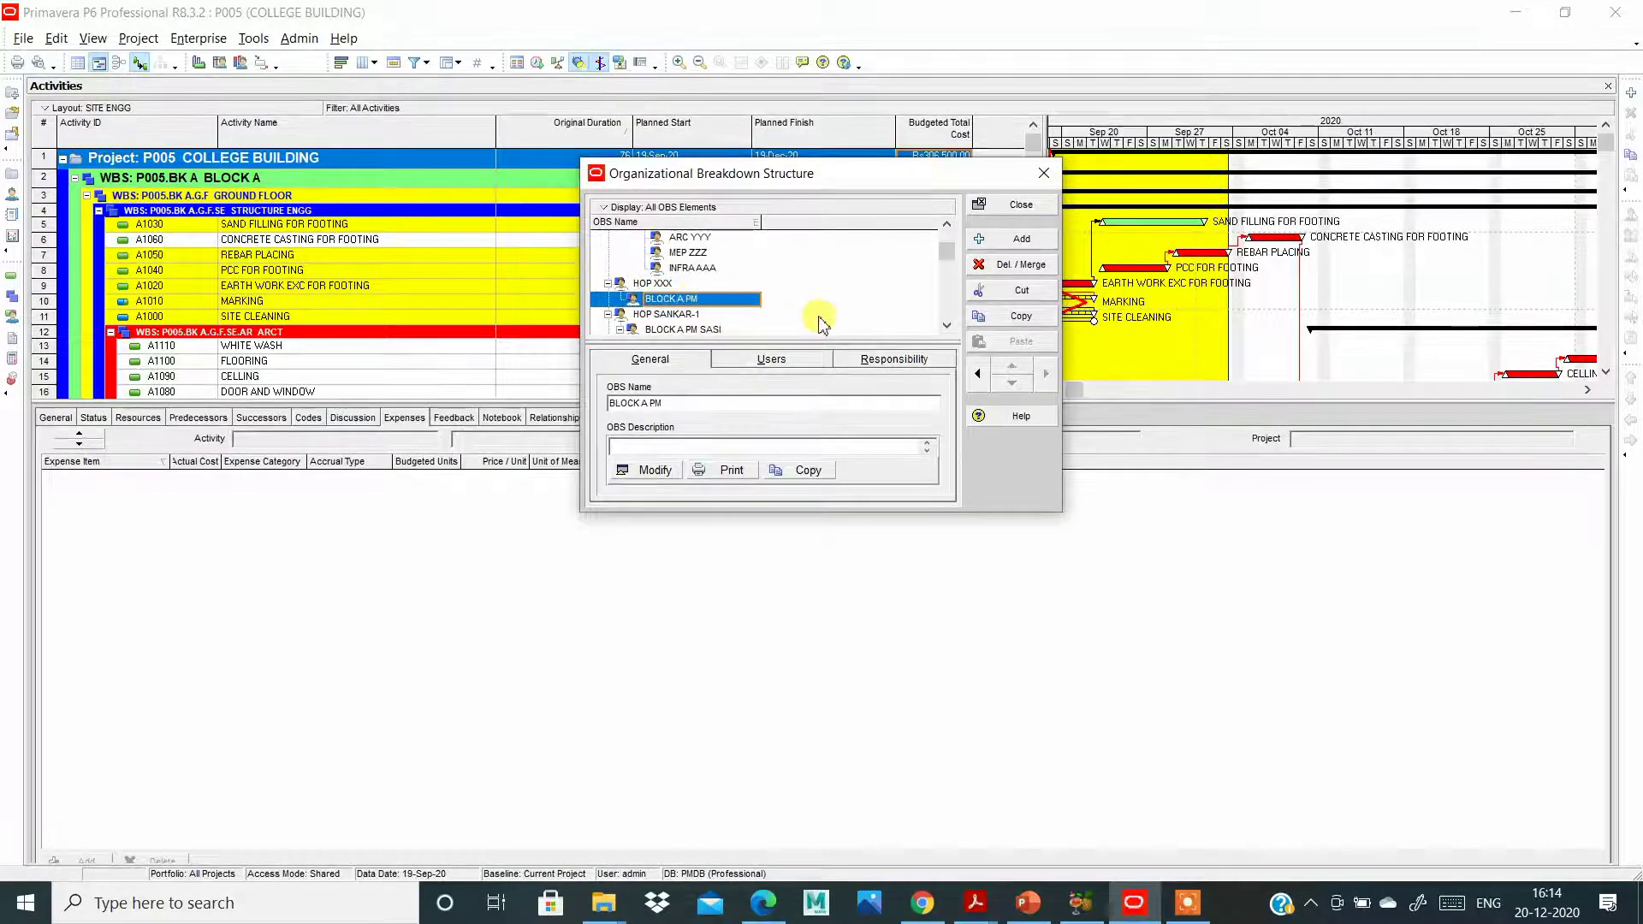
left_click(659, 285)
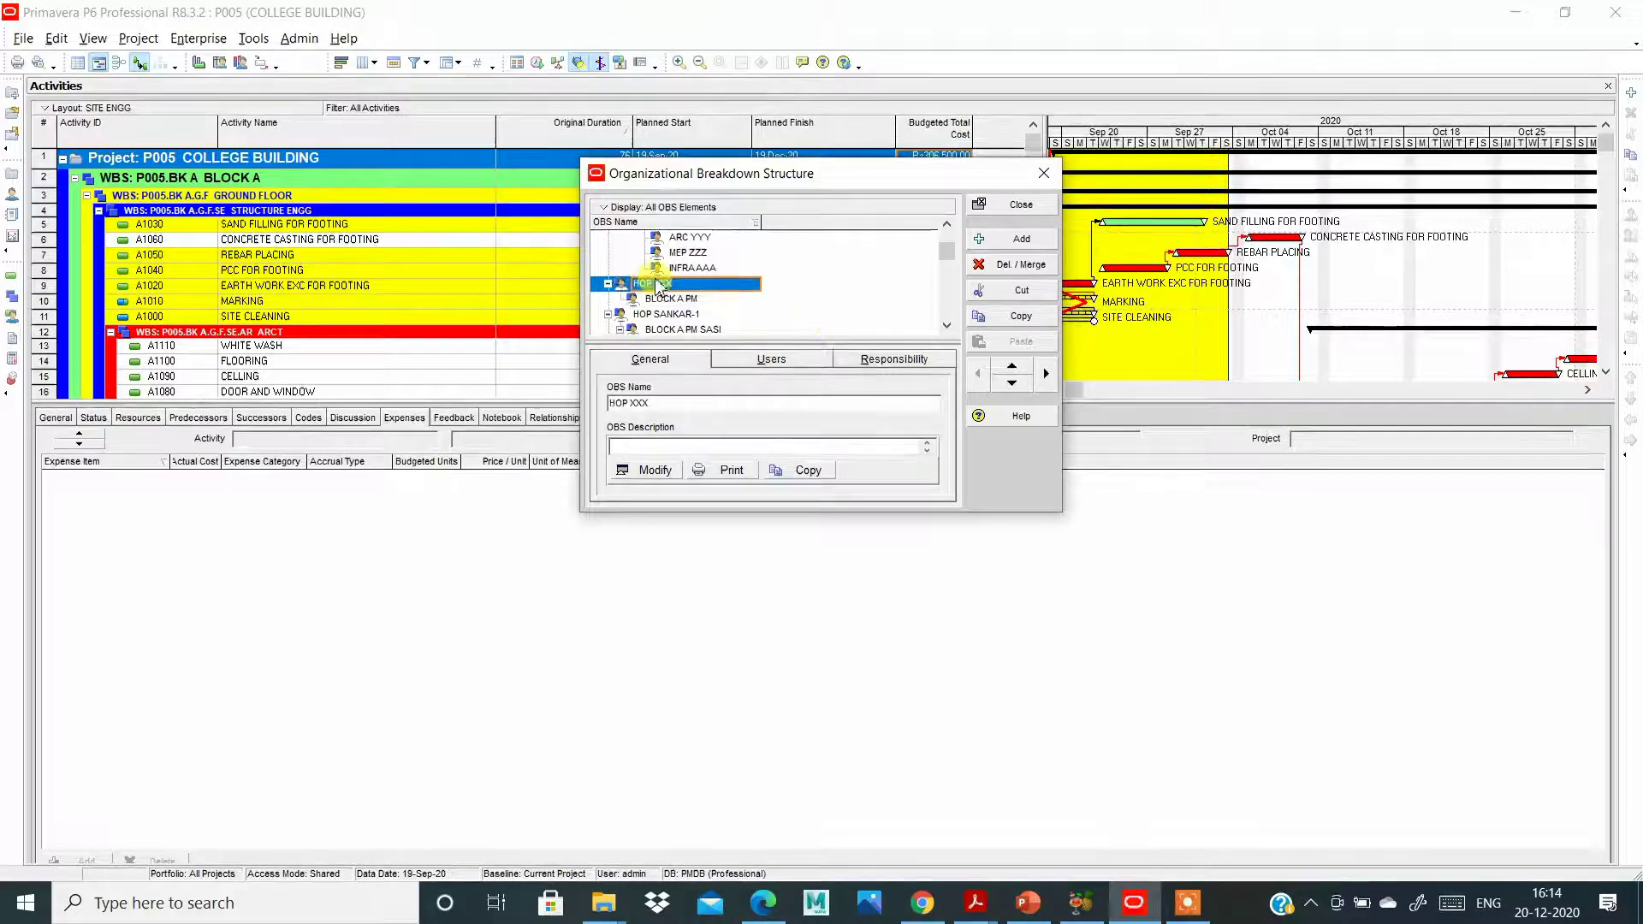
left_click(701, 301)
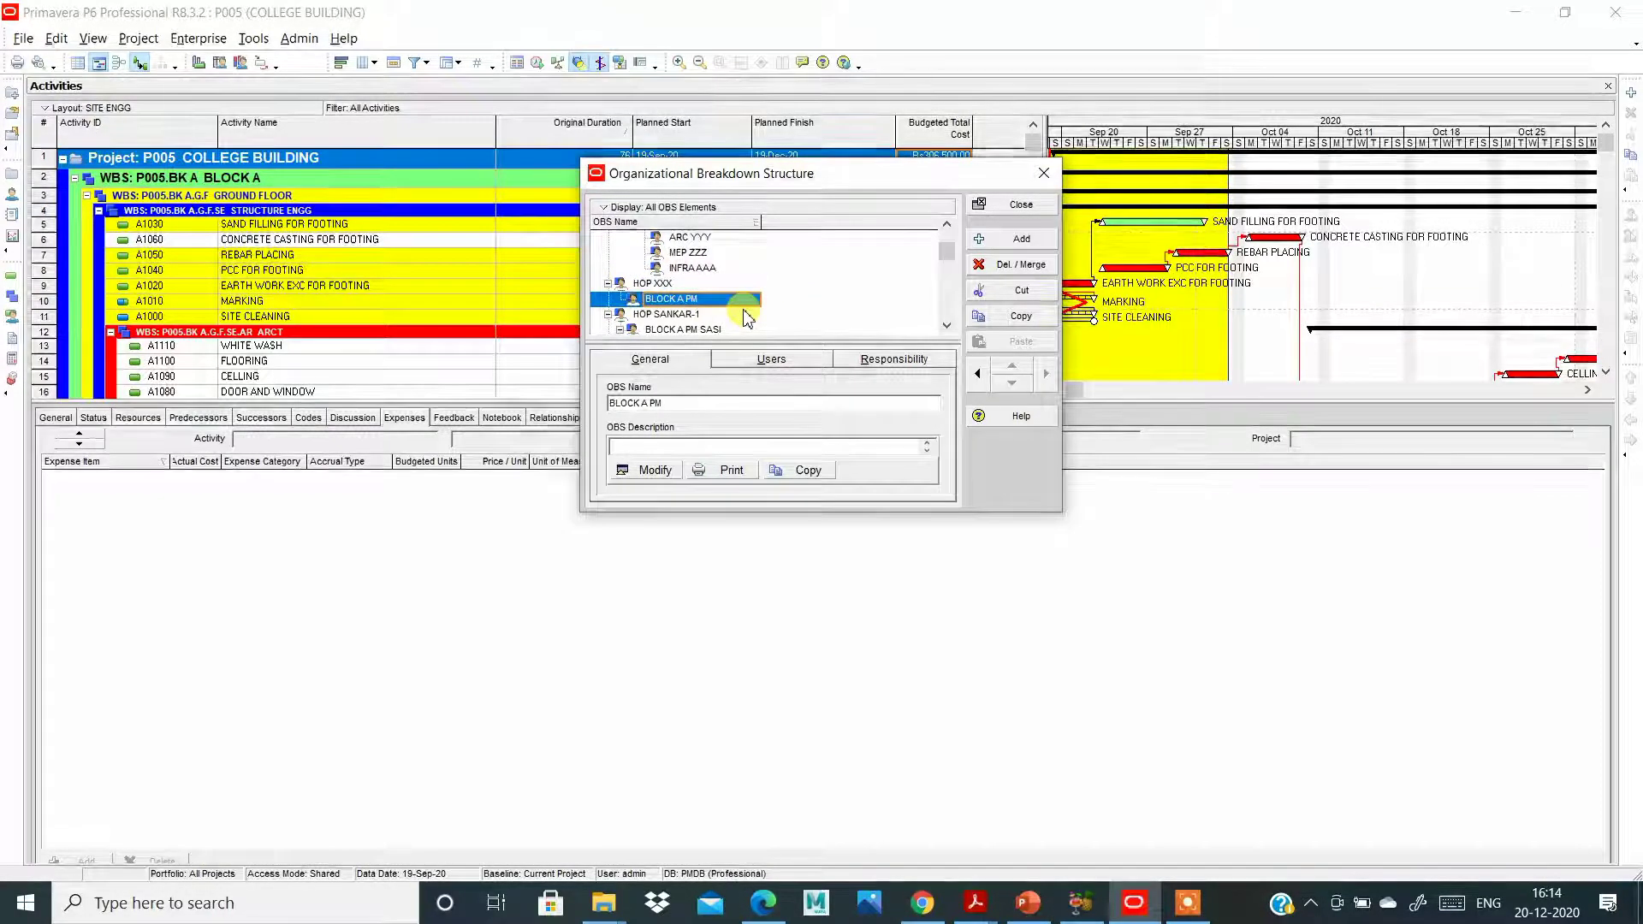
left_click(723, 298)
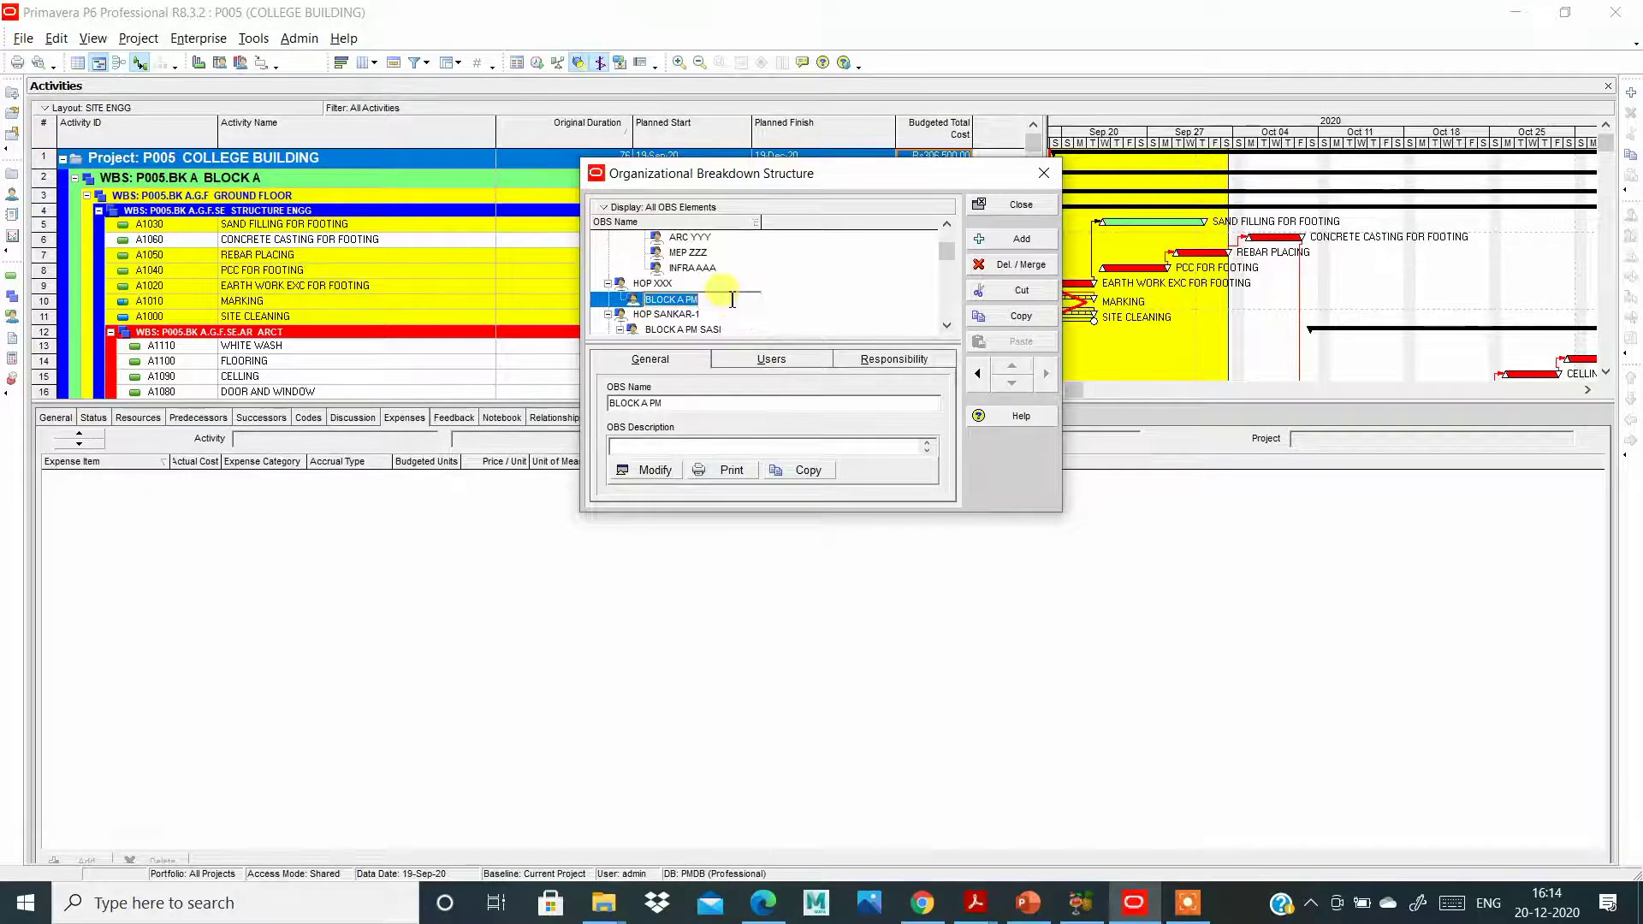
key("Return")
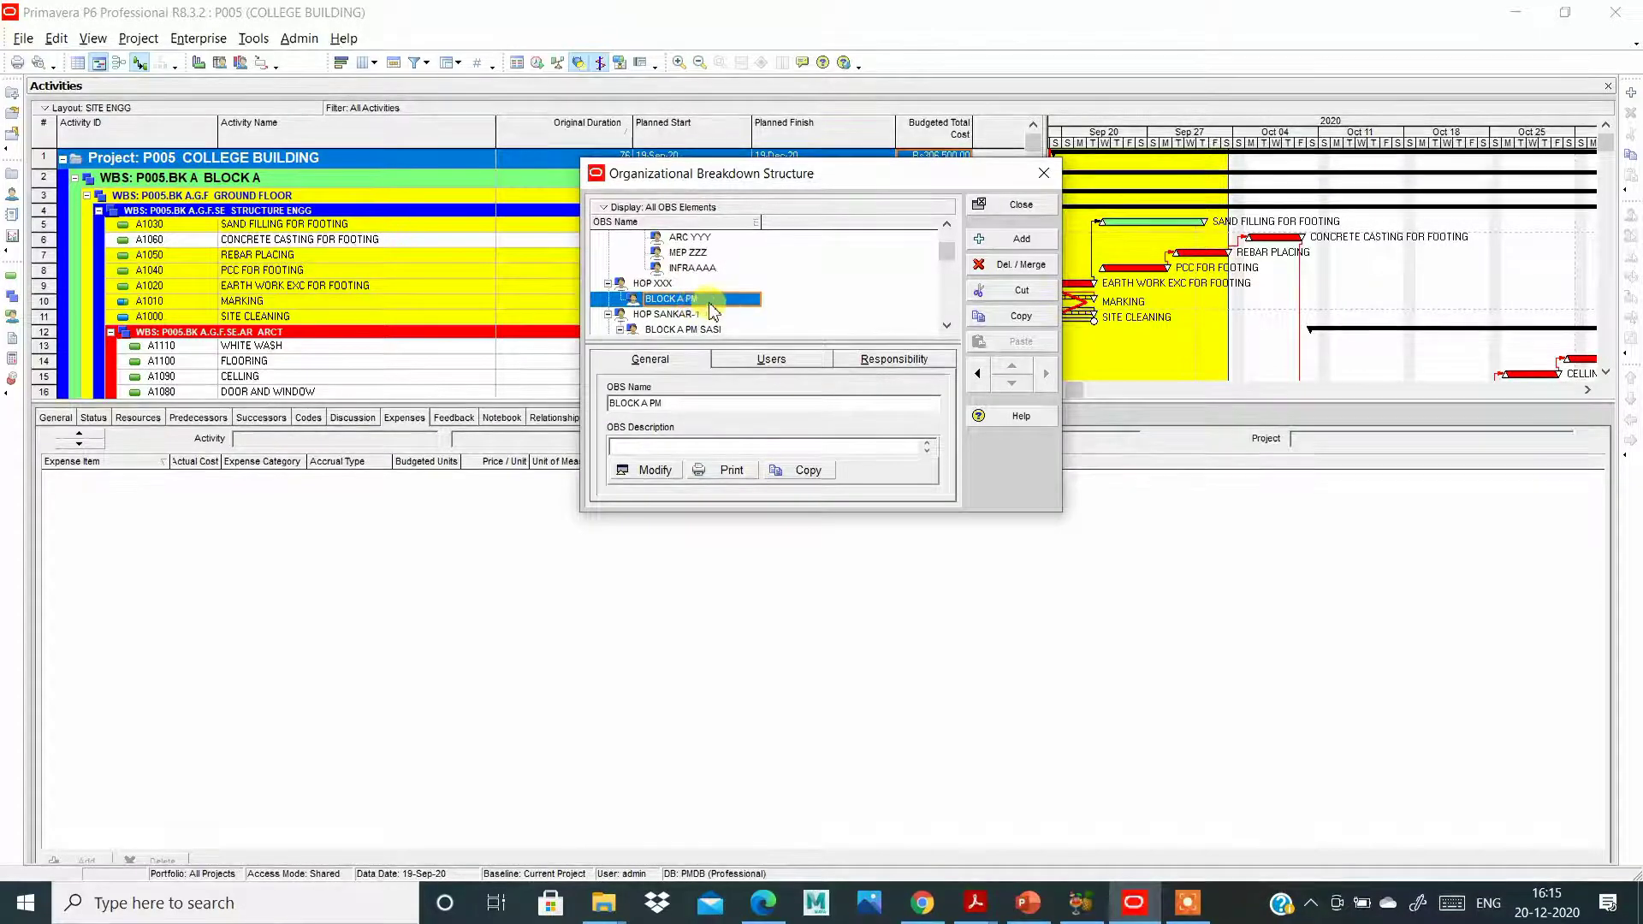
Rename the BLOCK A PM element under HOP XXX to YYY.
left_click(708, 303)
key("BackSpace")
type("YYY")
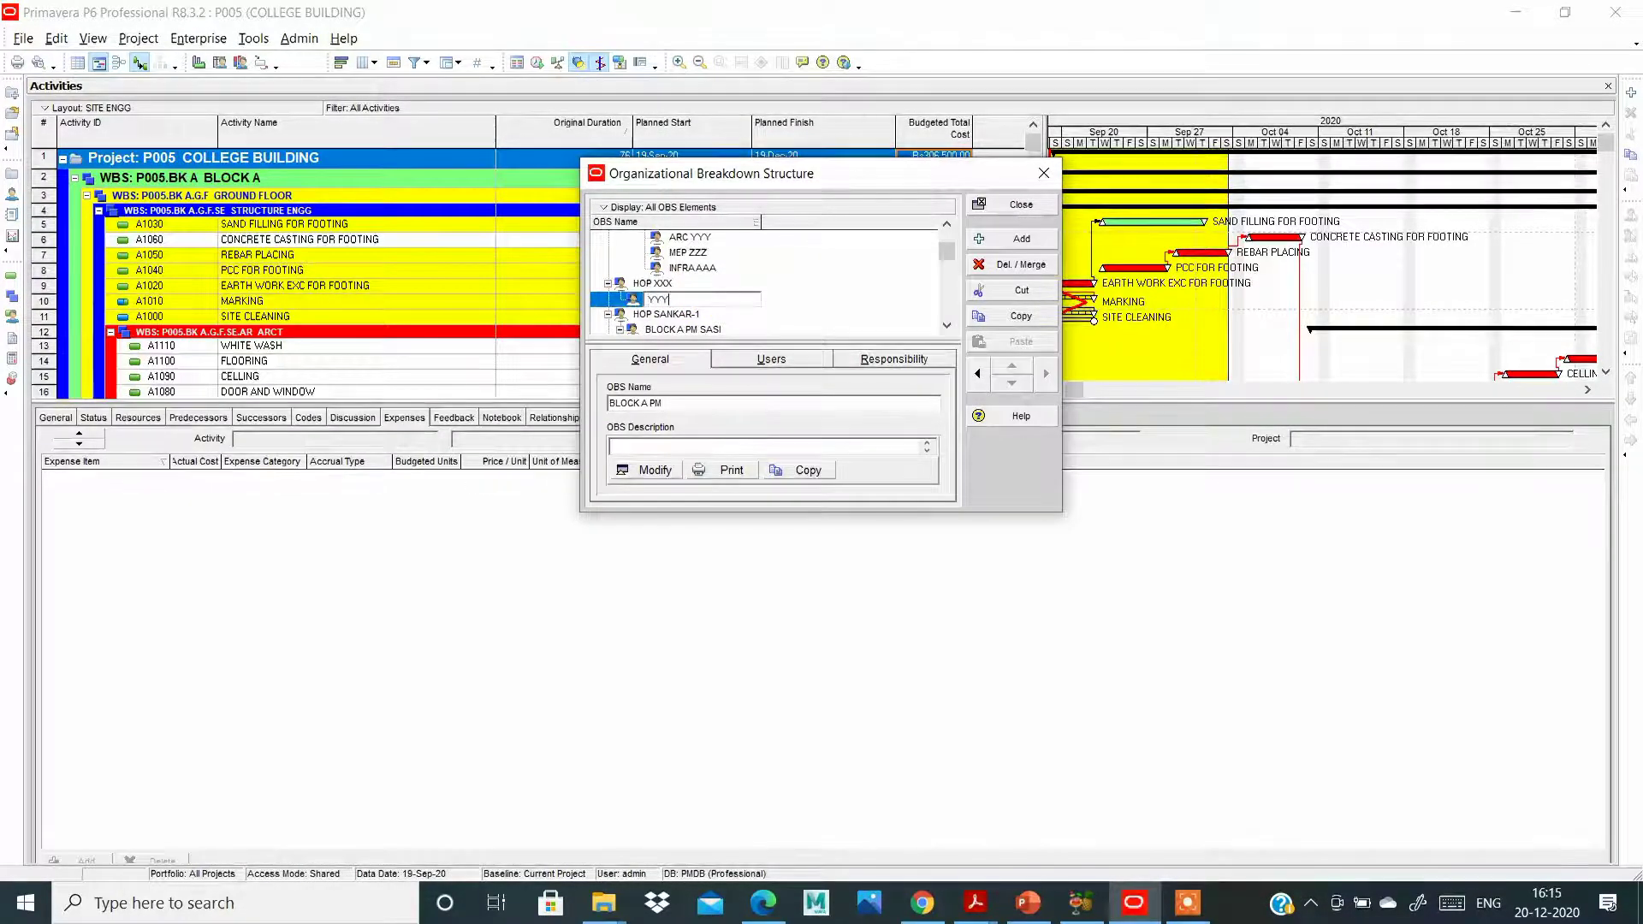
key("Return")
Rename the YYY element under HOP XXX to BLOCK A PM YYY.
left_click(721, 298)
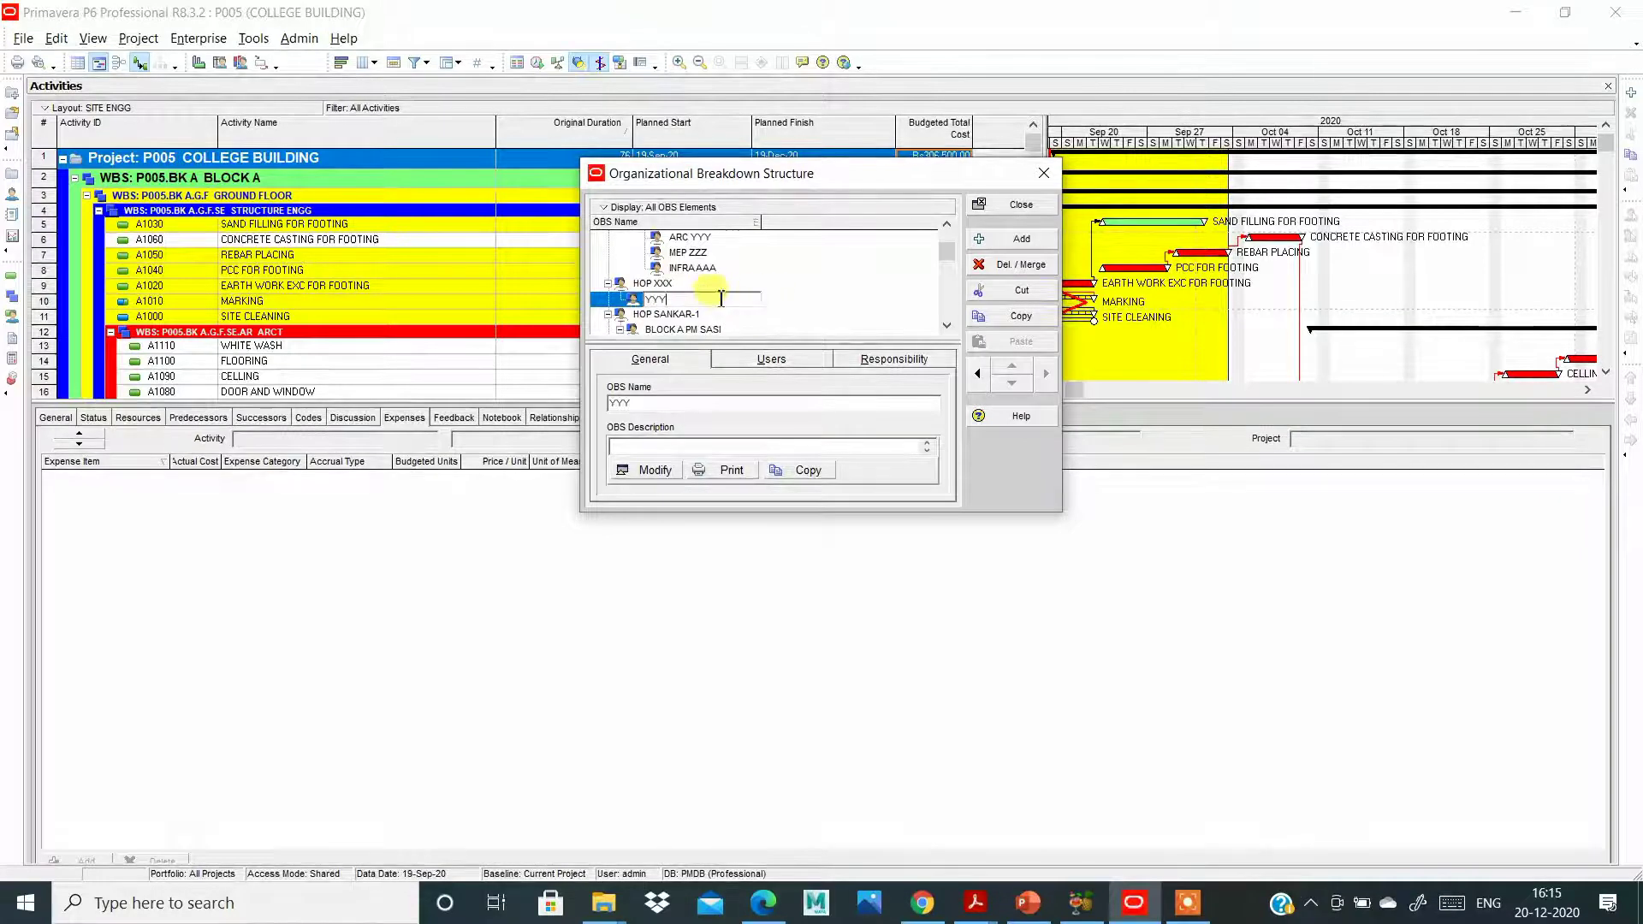
key("BackSpace")
key("BackSpace")
key("BackSpace")
type("BLOCK")
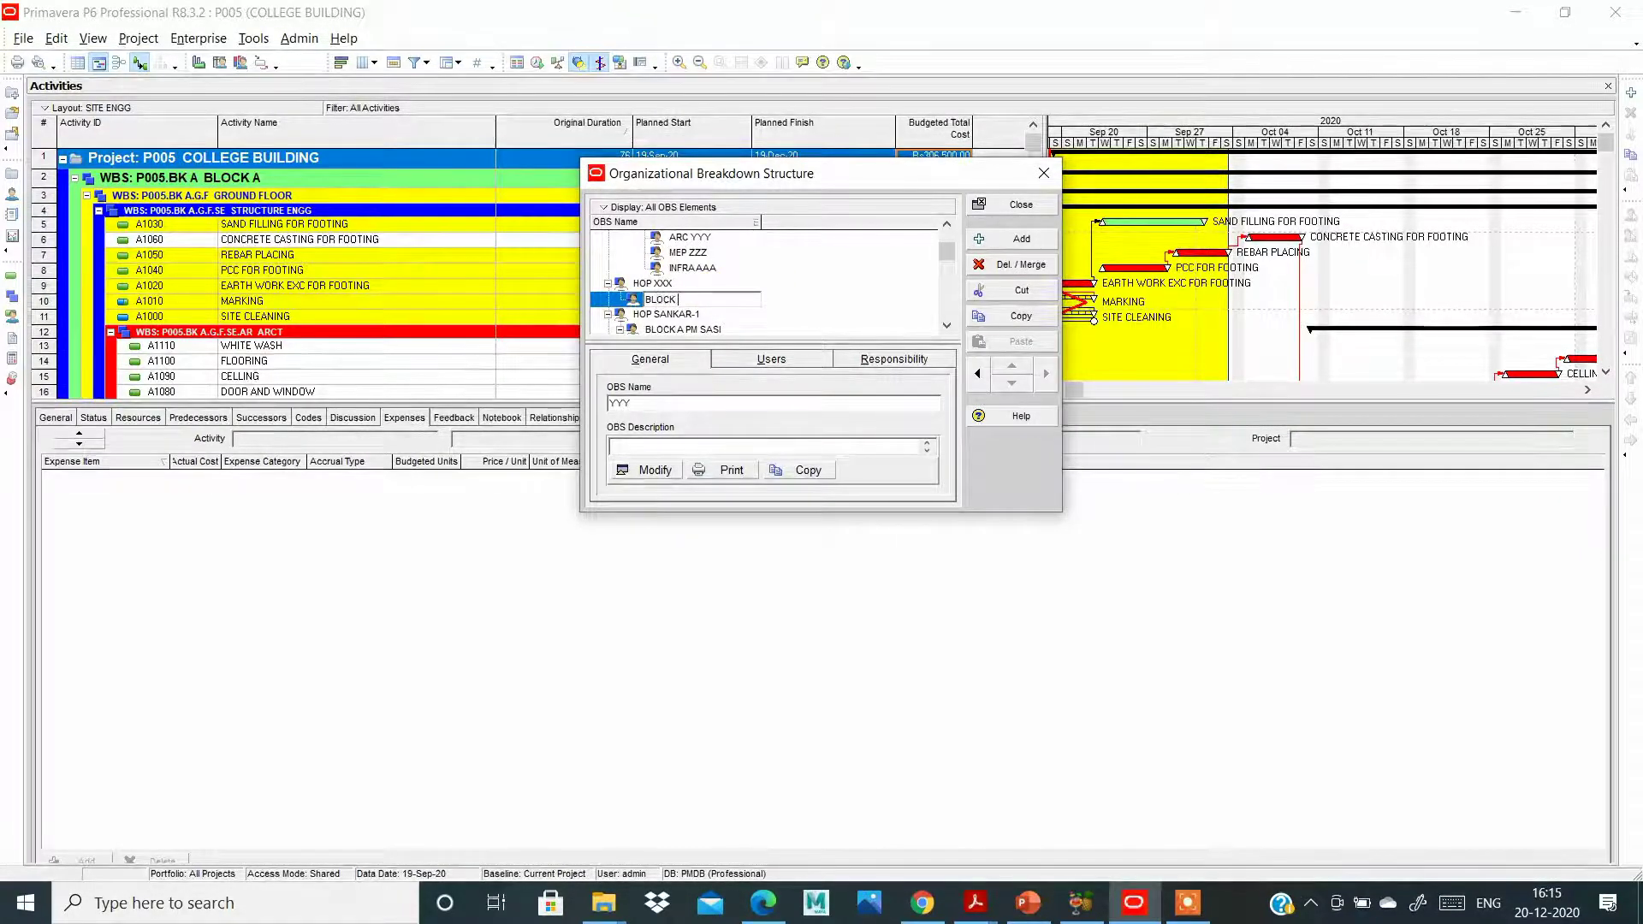
type(" A P")
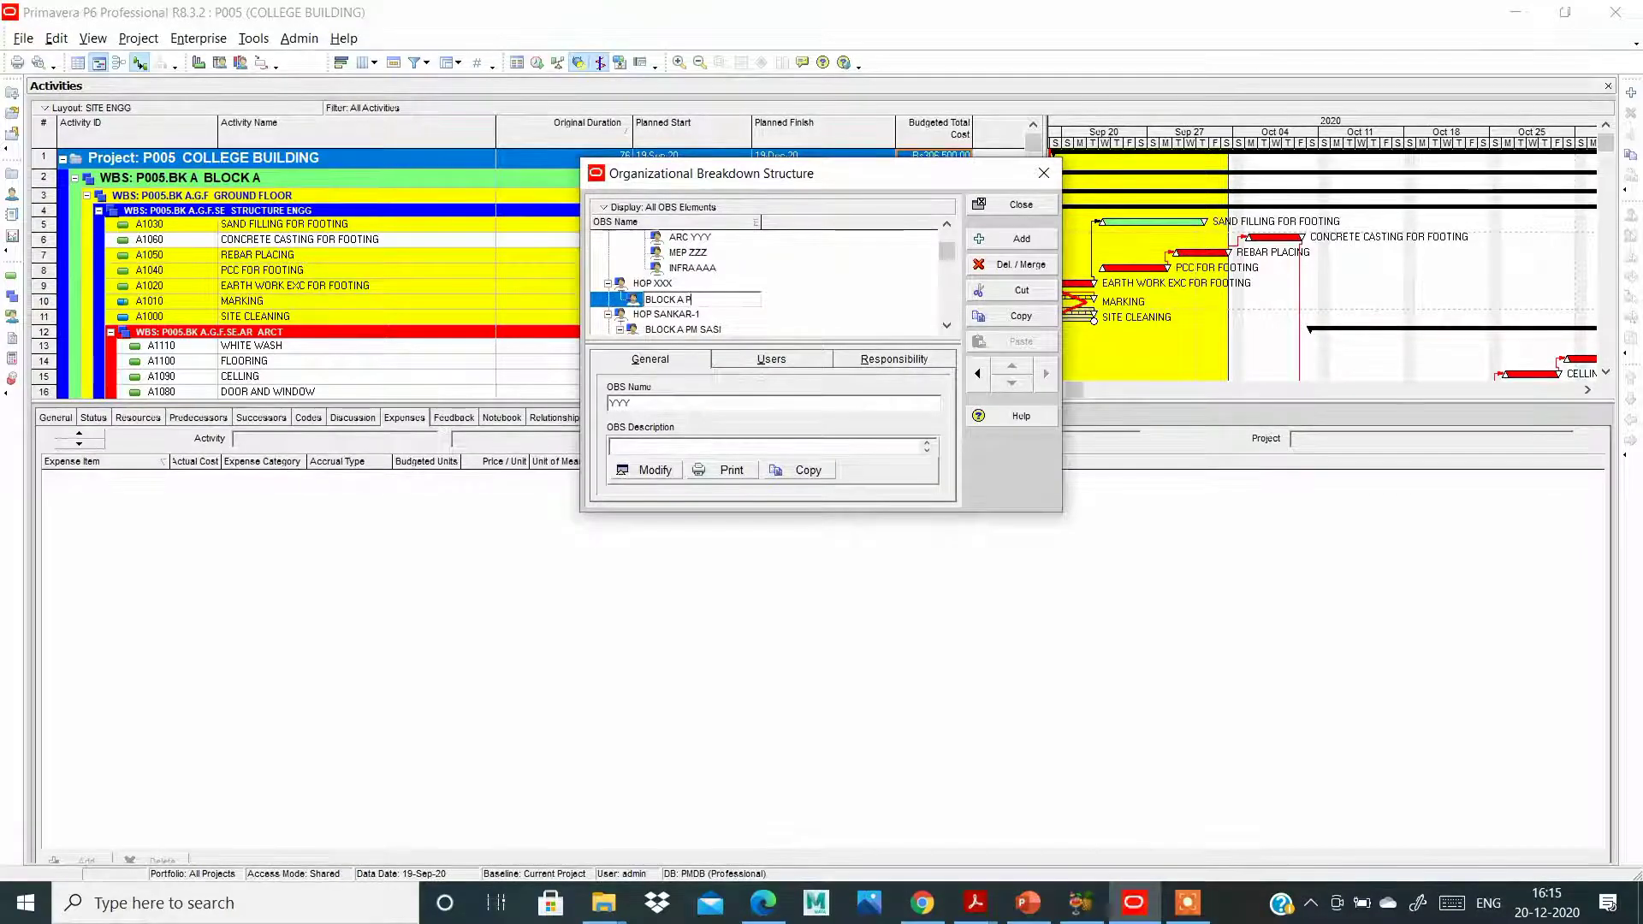
type("M YYY")
left_click(853, 296)
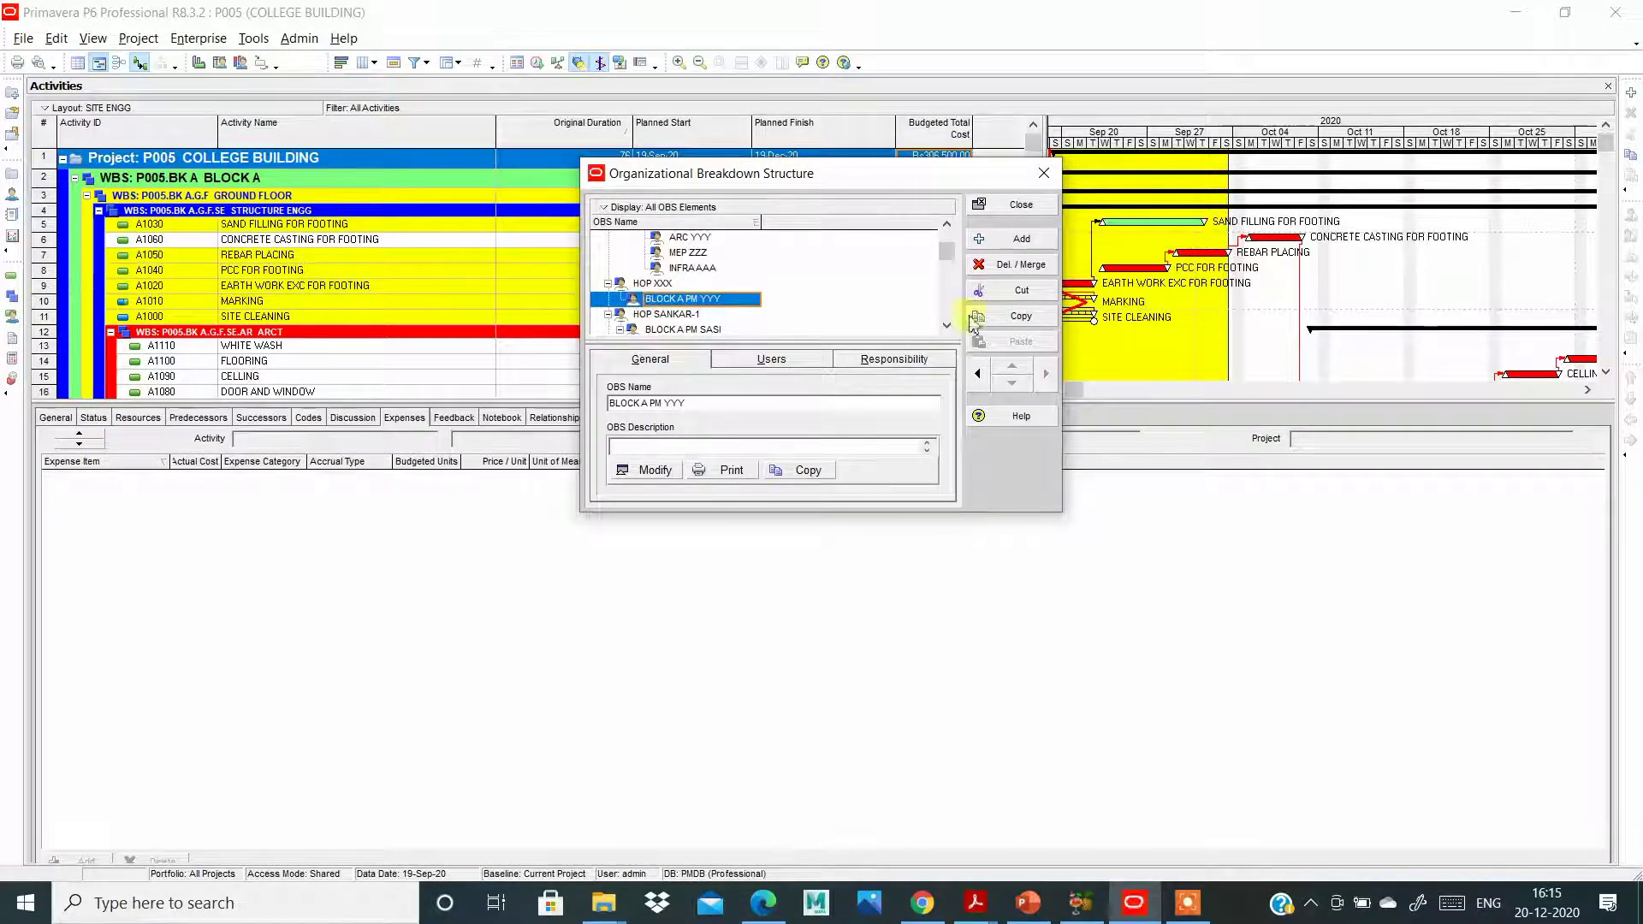
Add a new OBS element after BLOCK A PM YYY and indent it one level beneath that element.
left_click(981, 243)
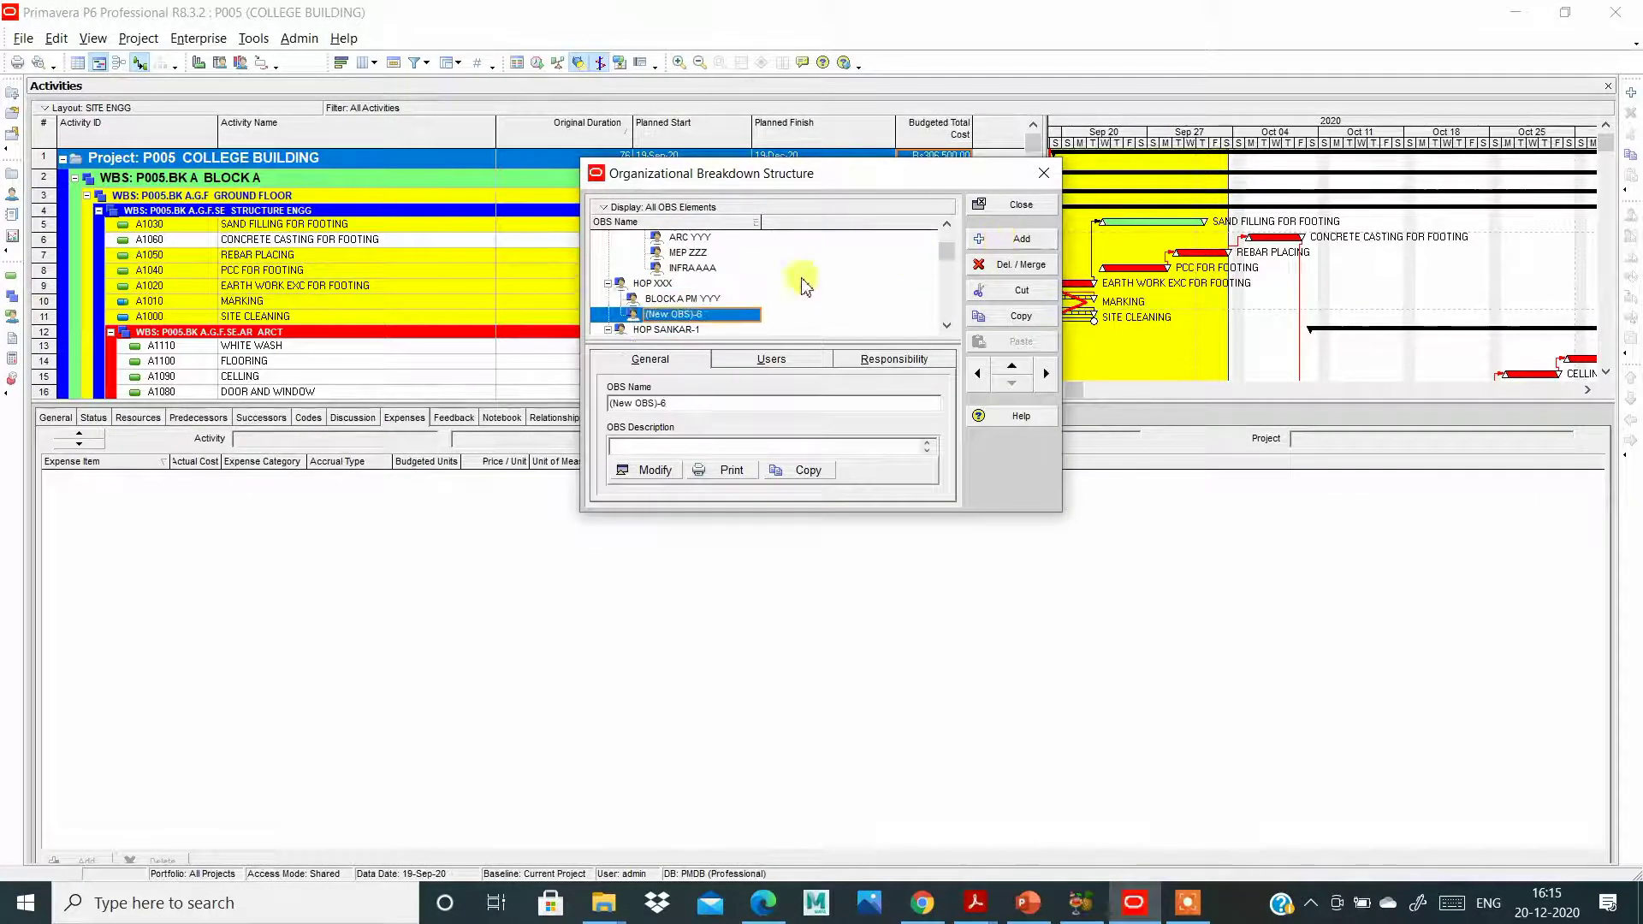
left_click(704, 300)
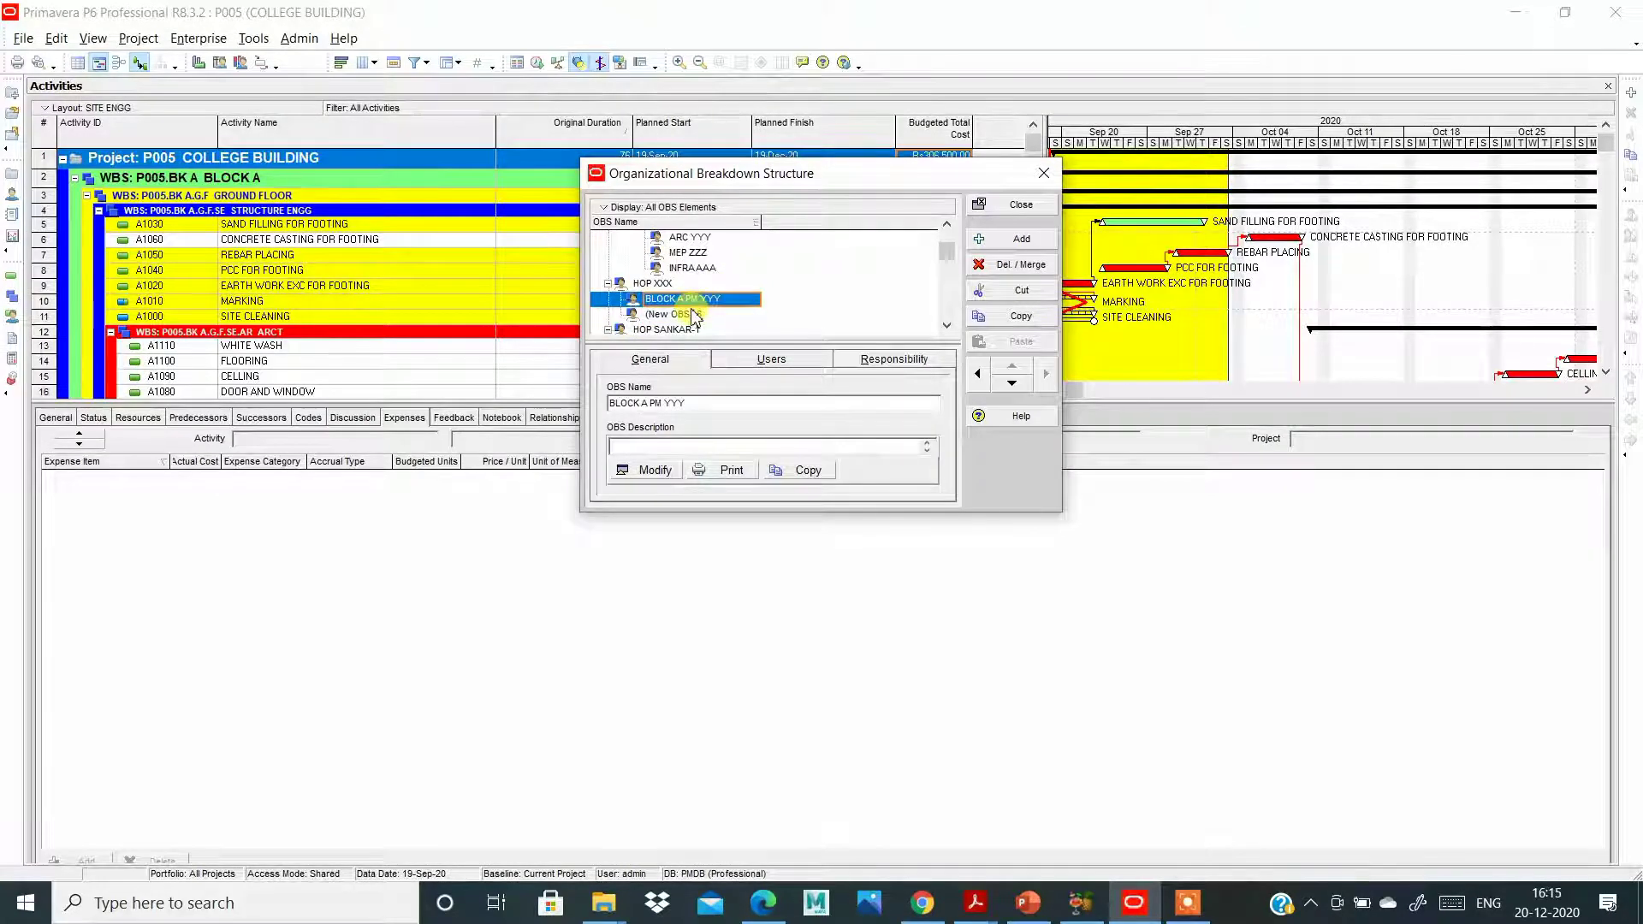
left_click(689, 315)
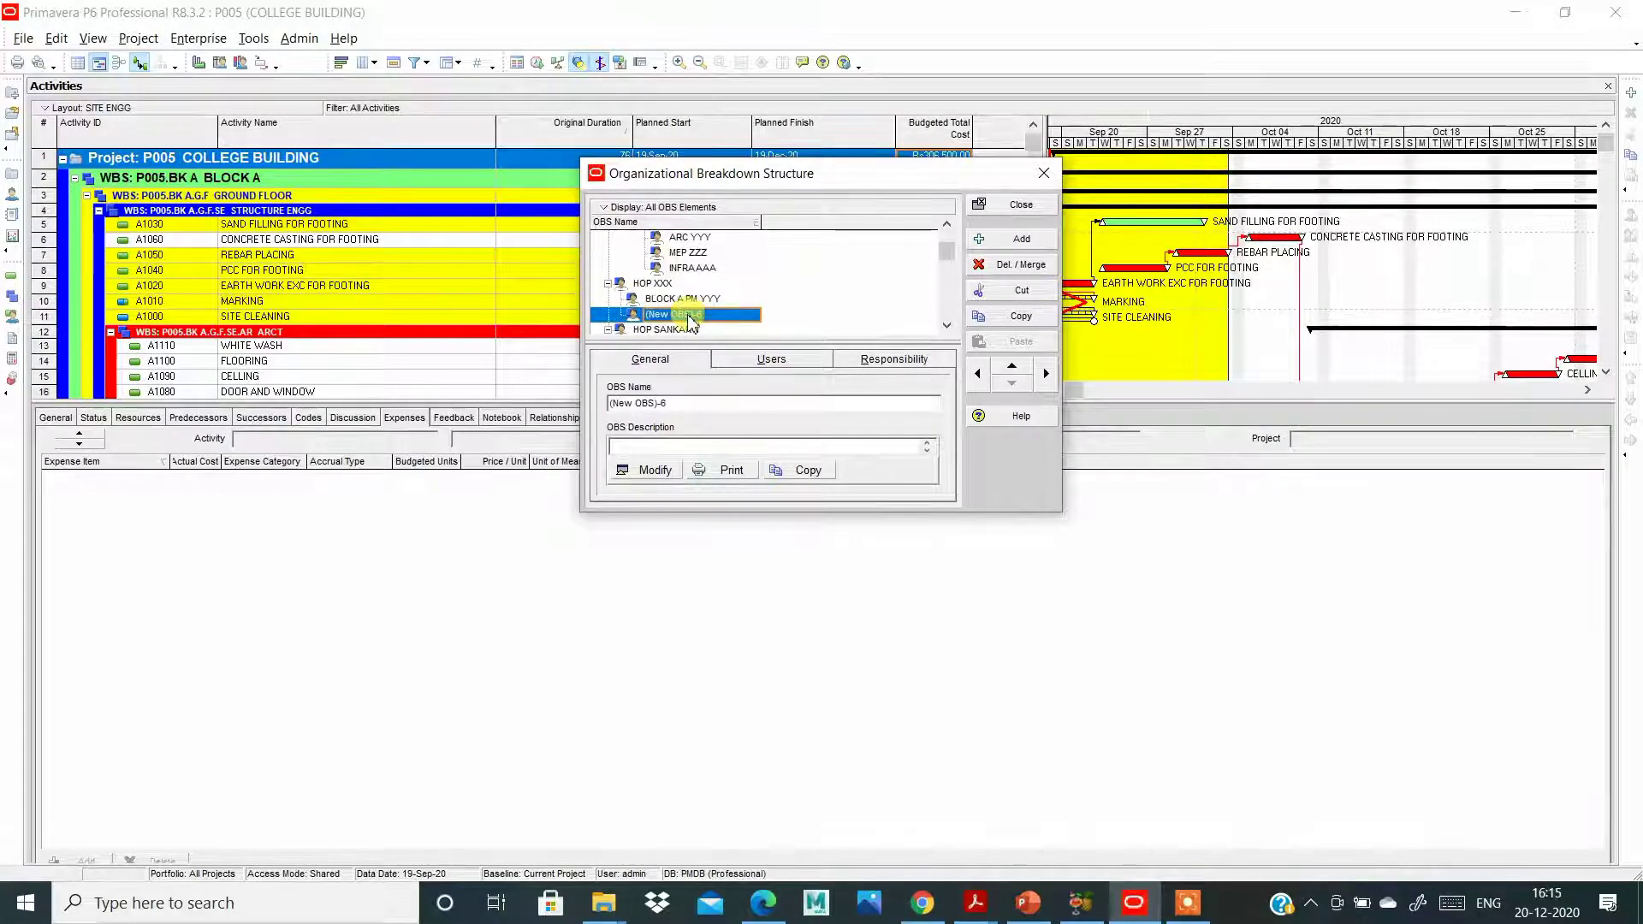
left_click(1046, 374)
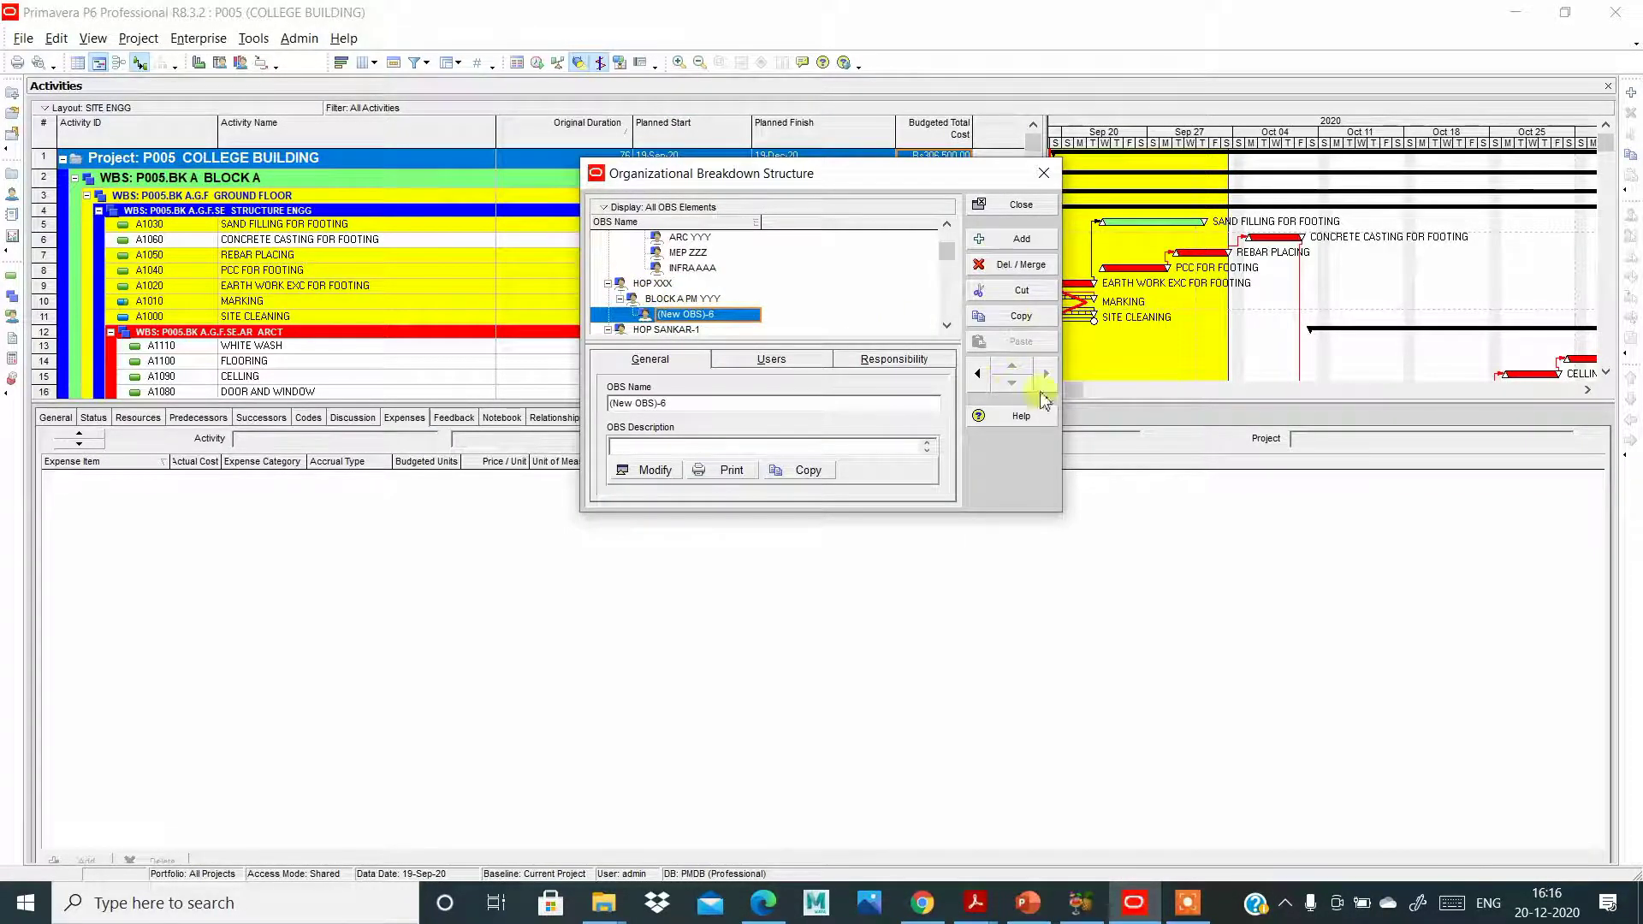
Name the new element beneath BLOCK A PM YYY as GROUND FLOOR PM YYY.
left_click(750, 316)
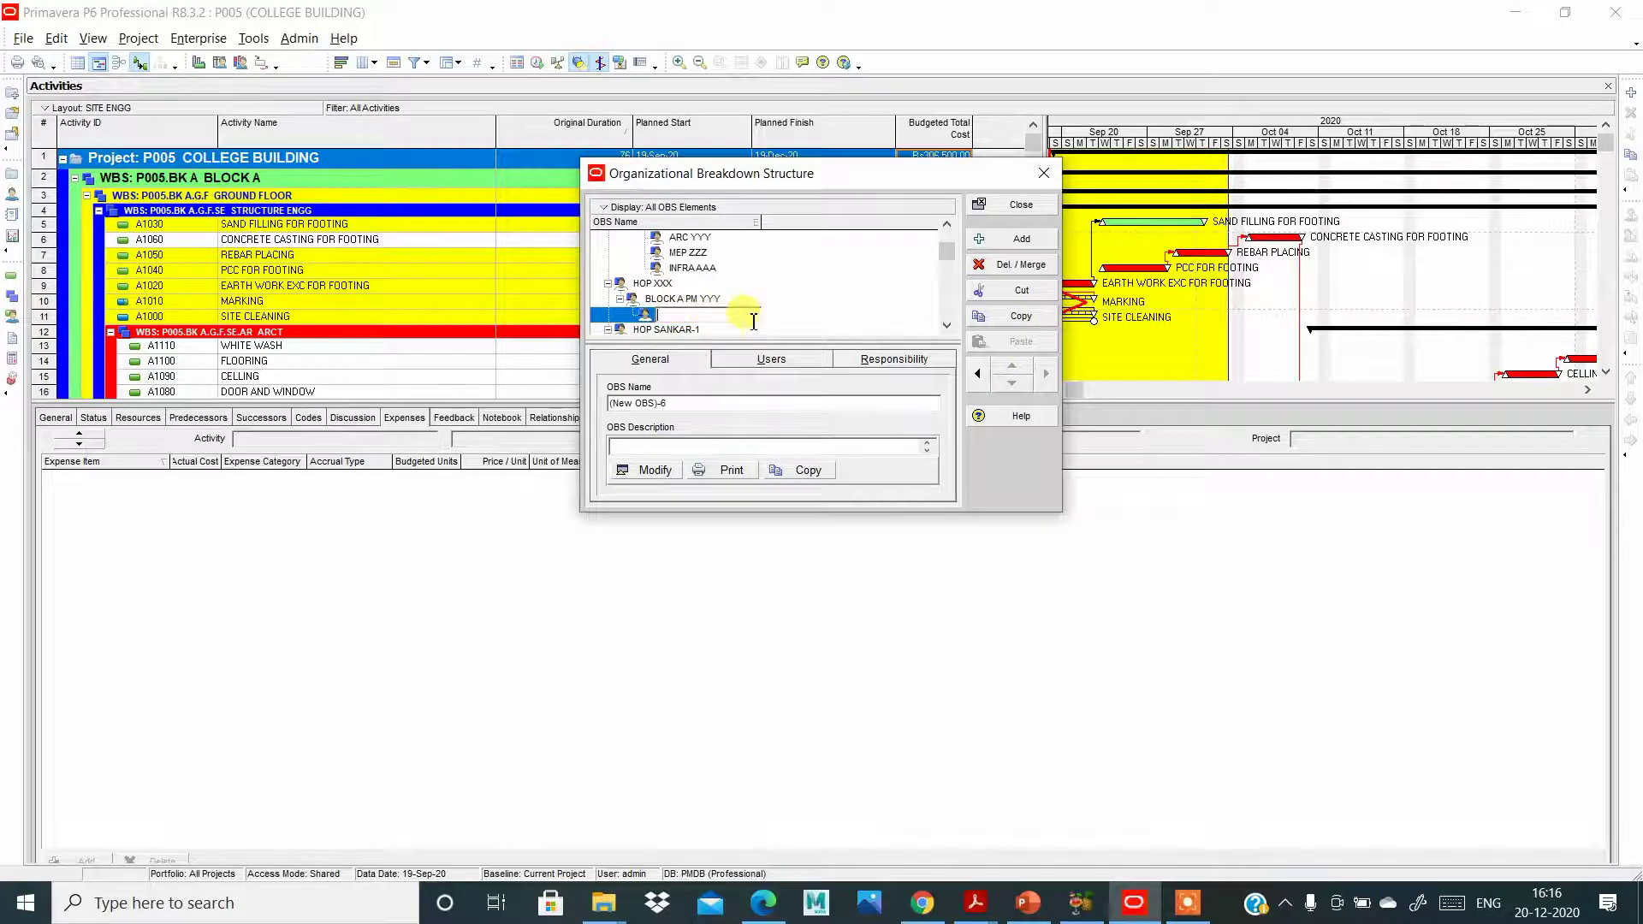
type("g")
key("BackSpace")
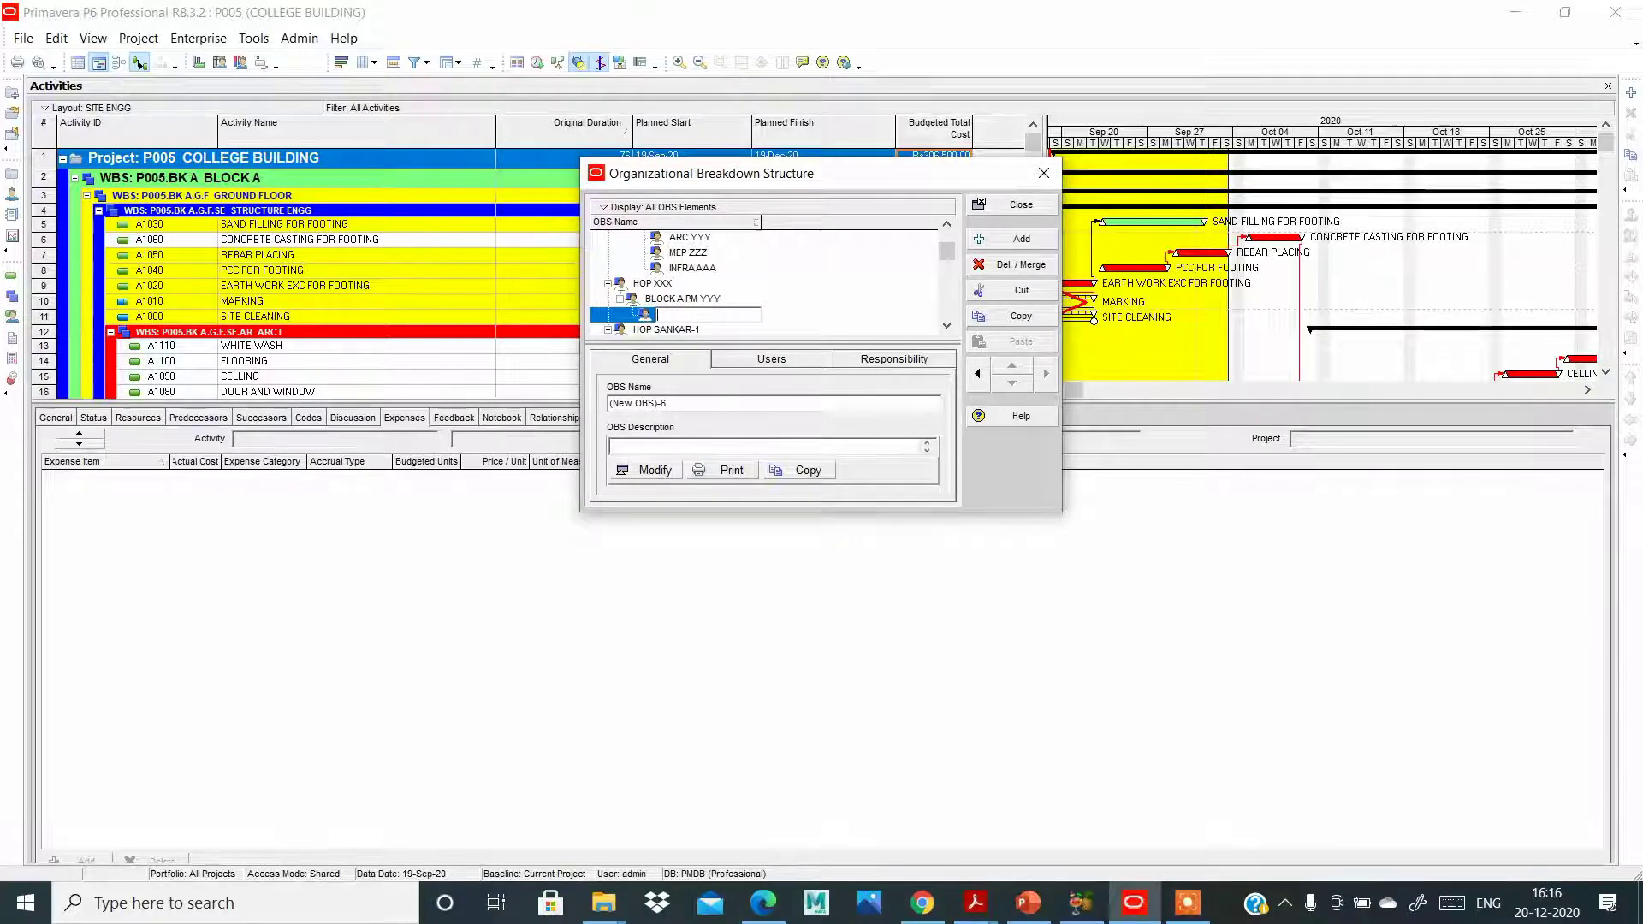
type("GR")
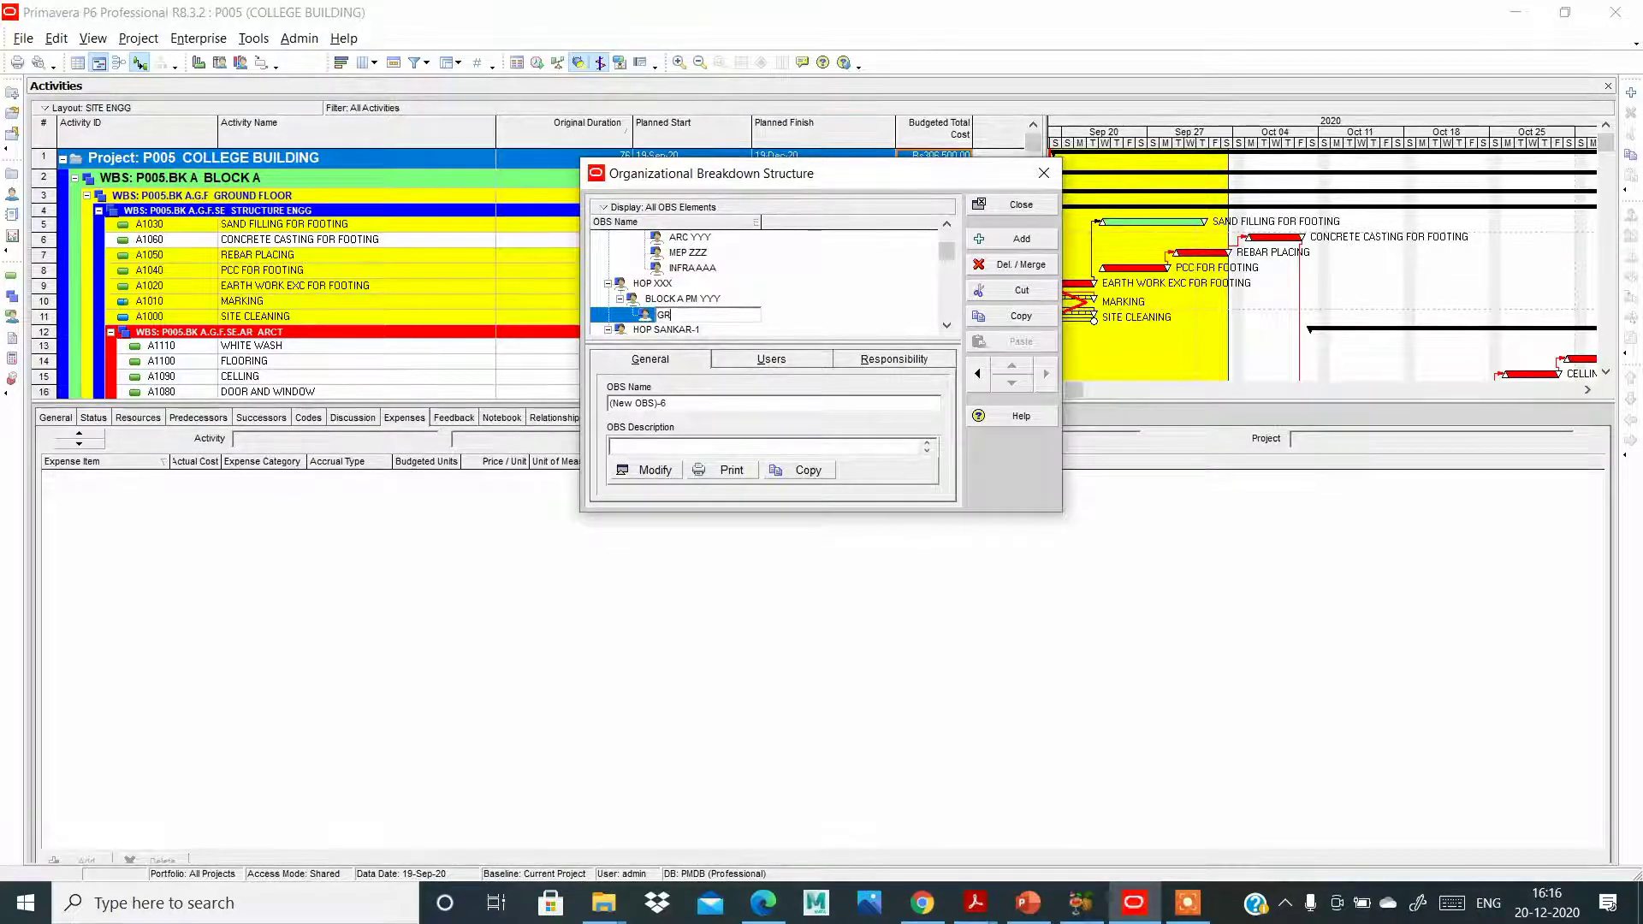
type("OUN")
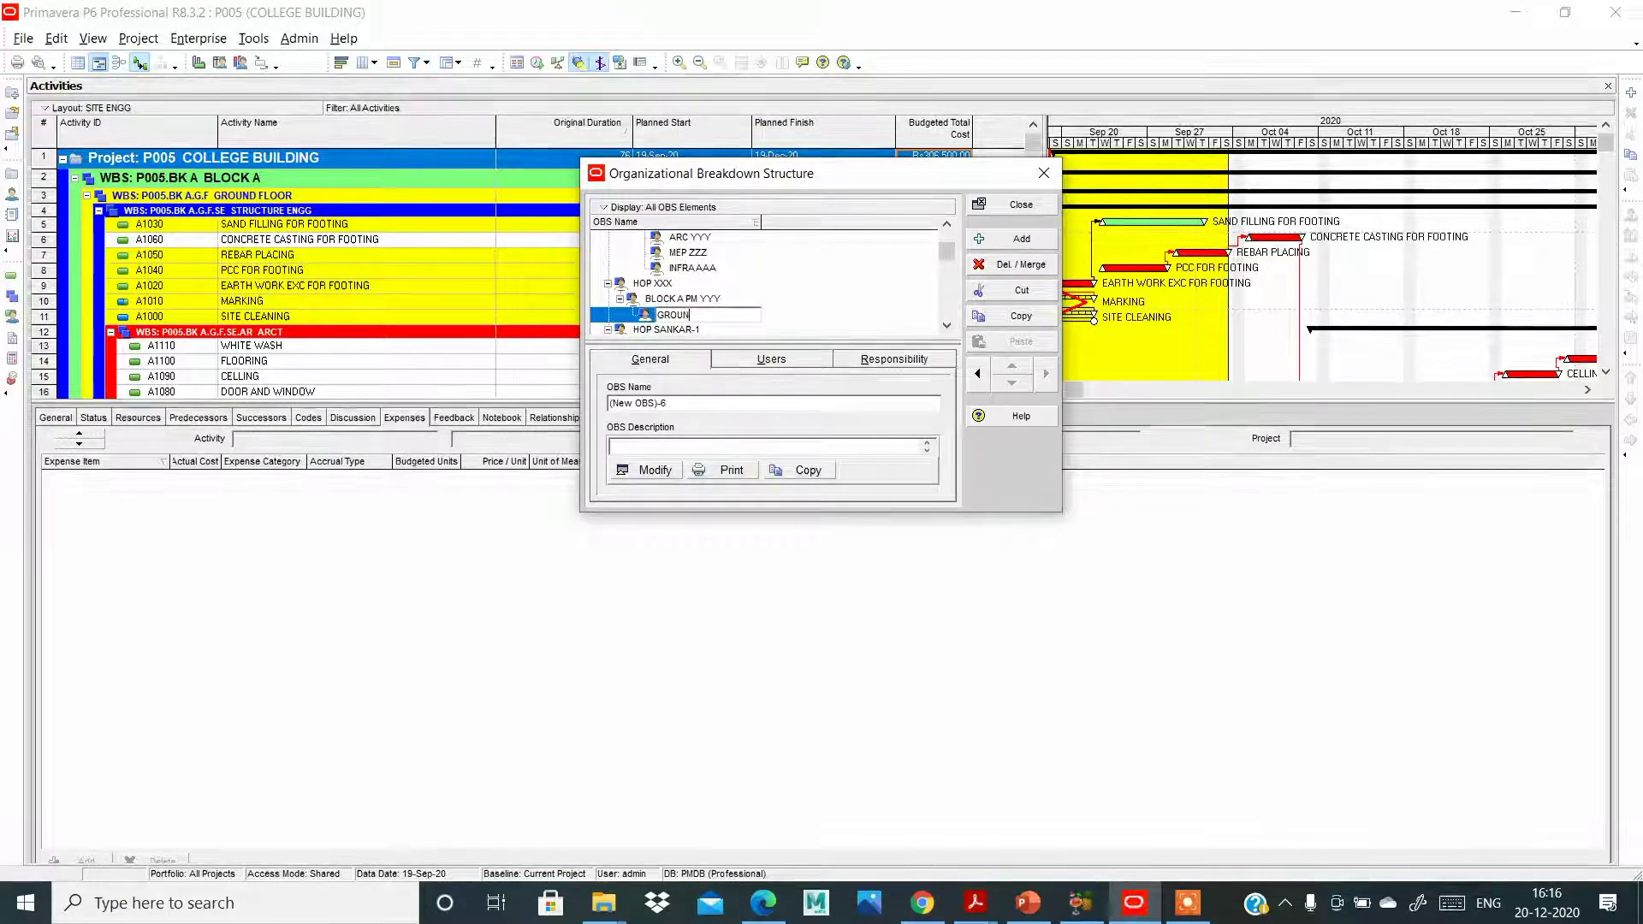
type("D FL")
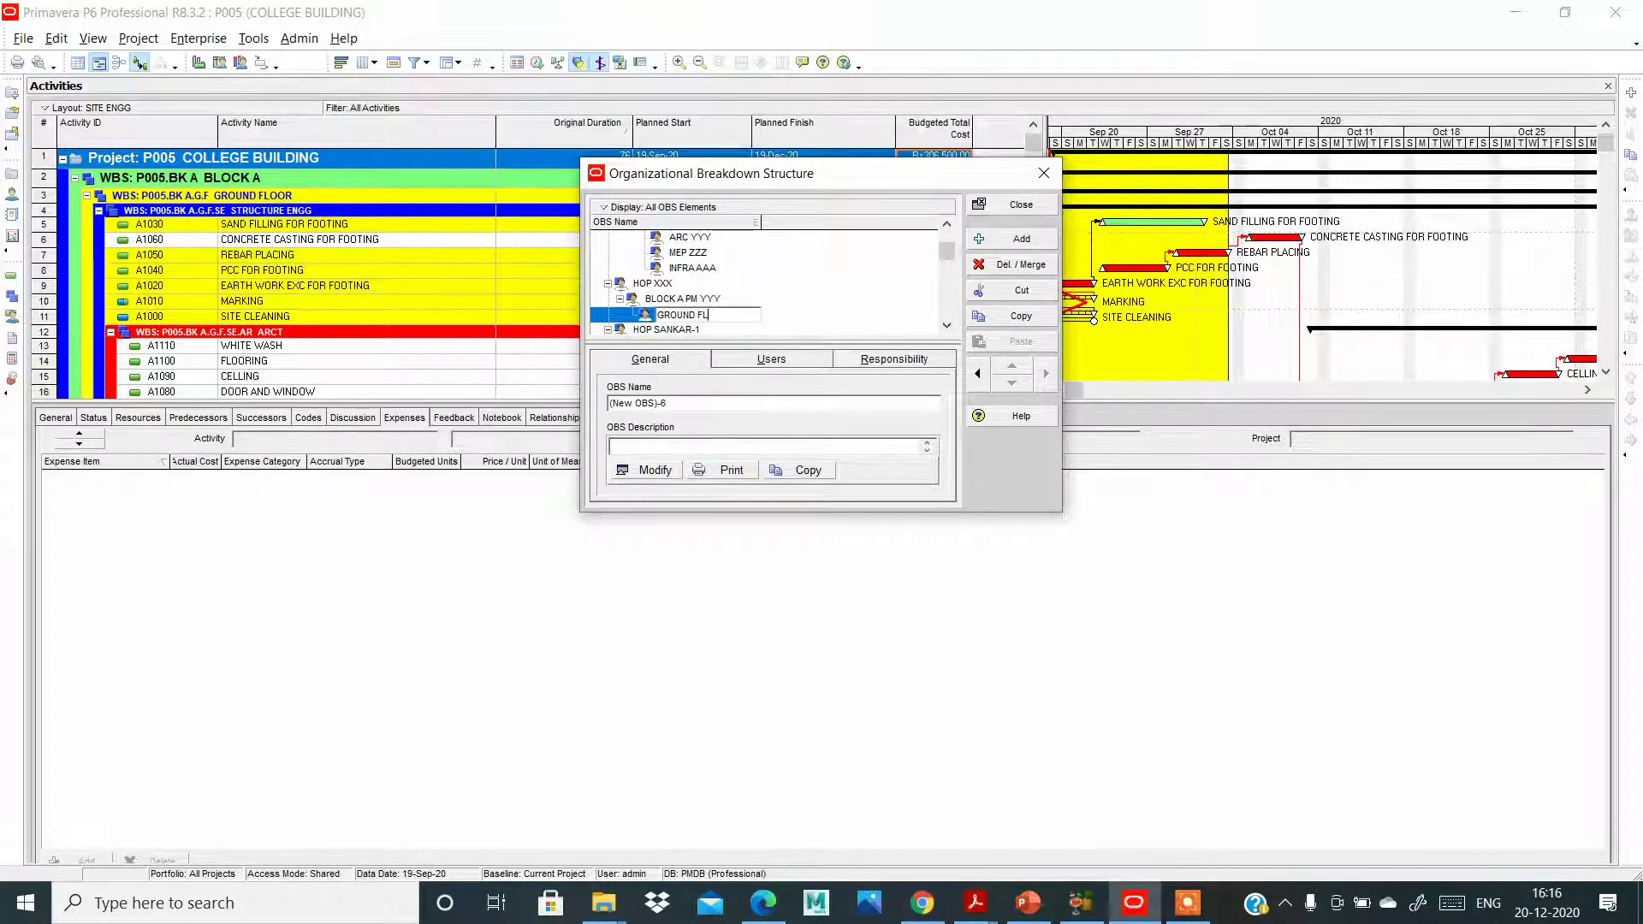
type("OOR")
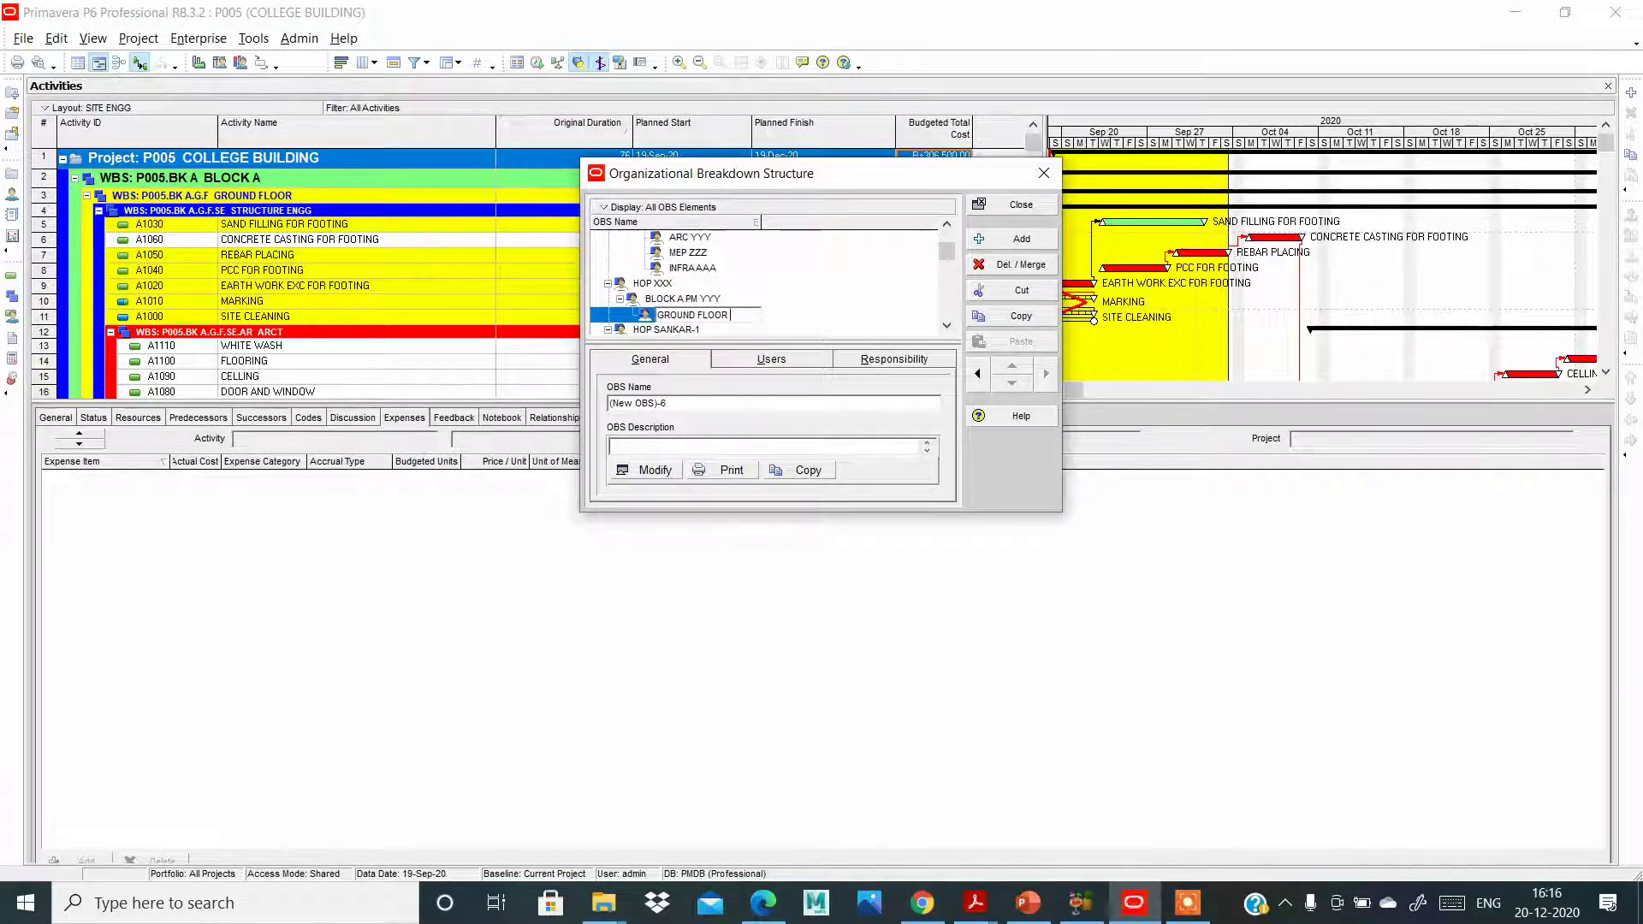
type(" P")
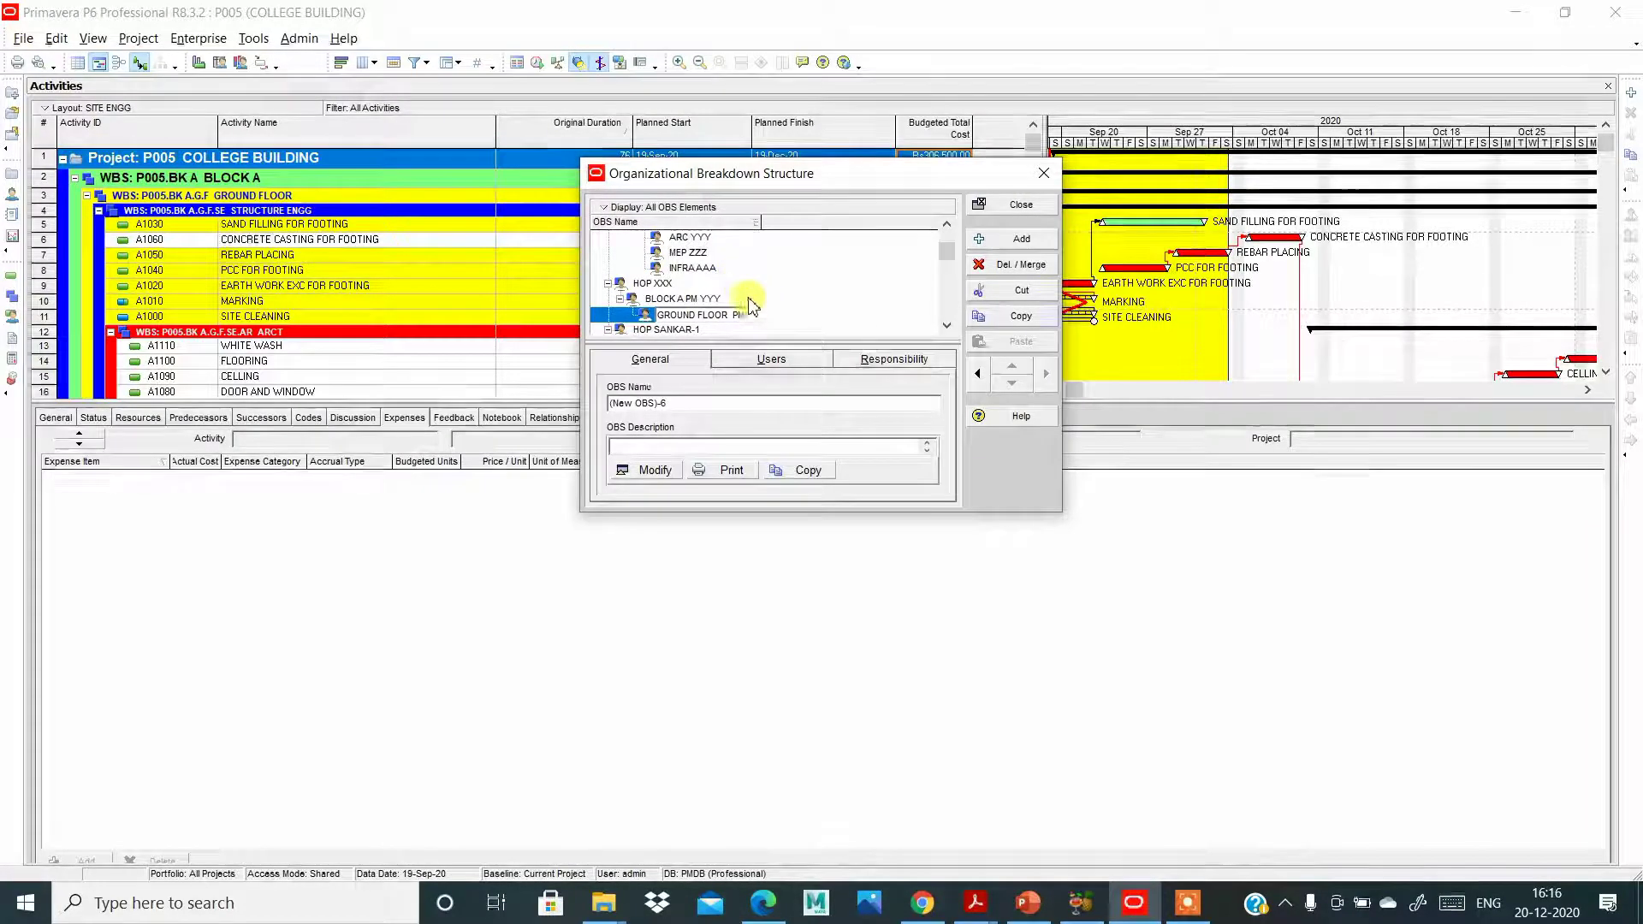
left_click(685, 312)
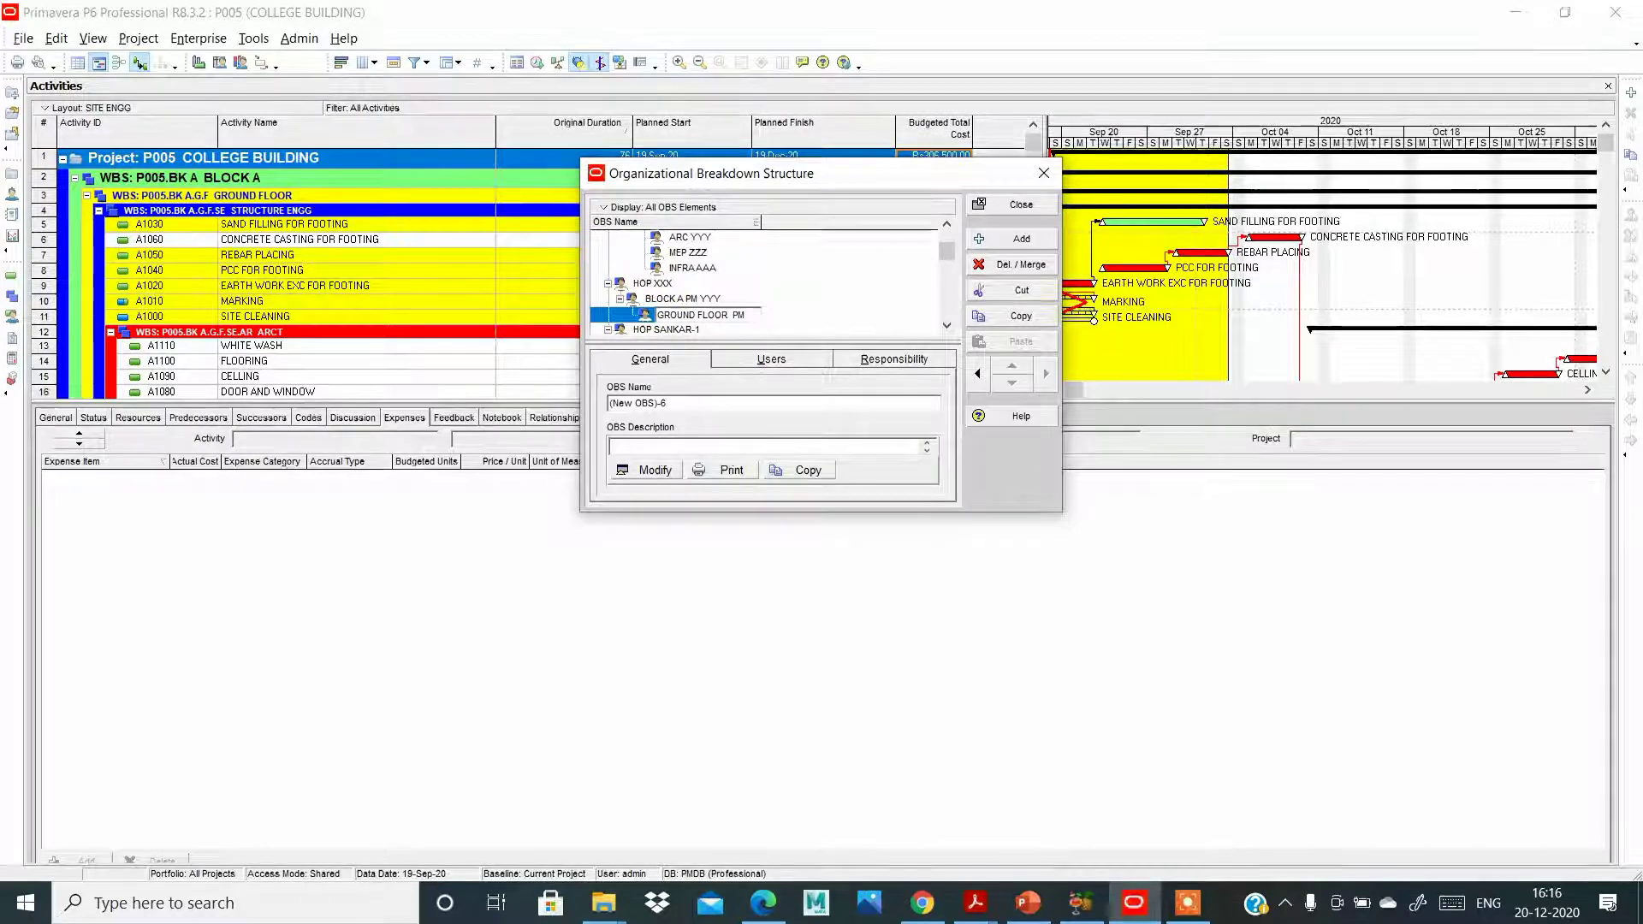
type("YYY")
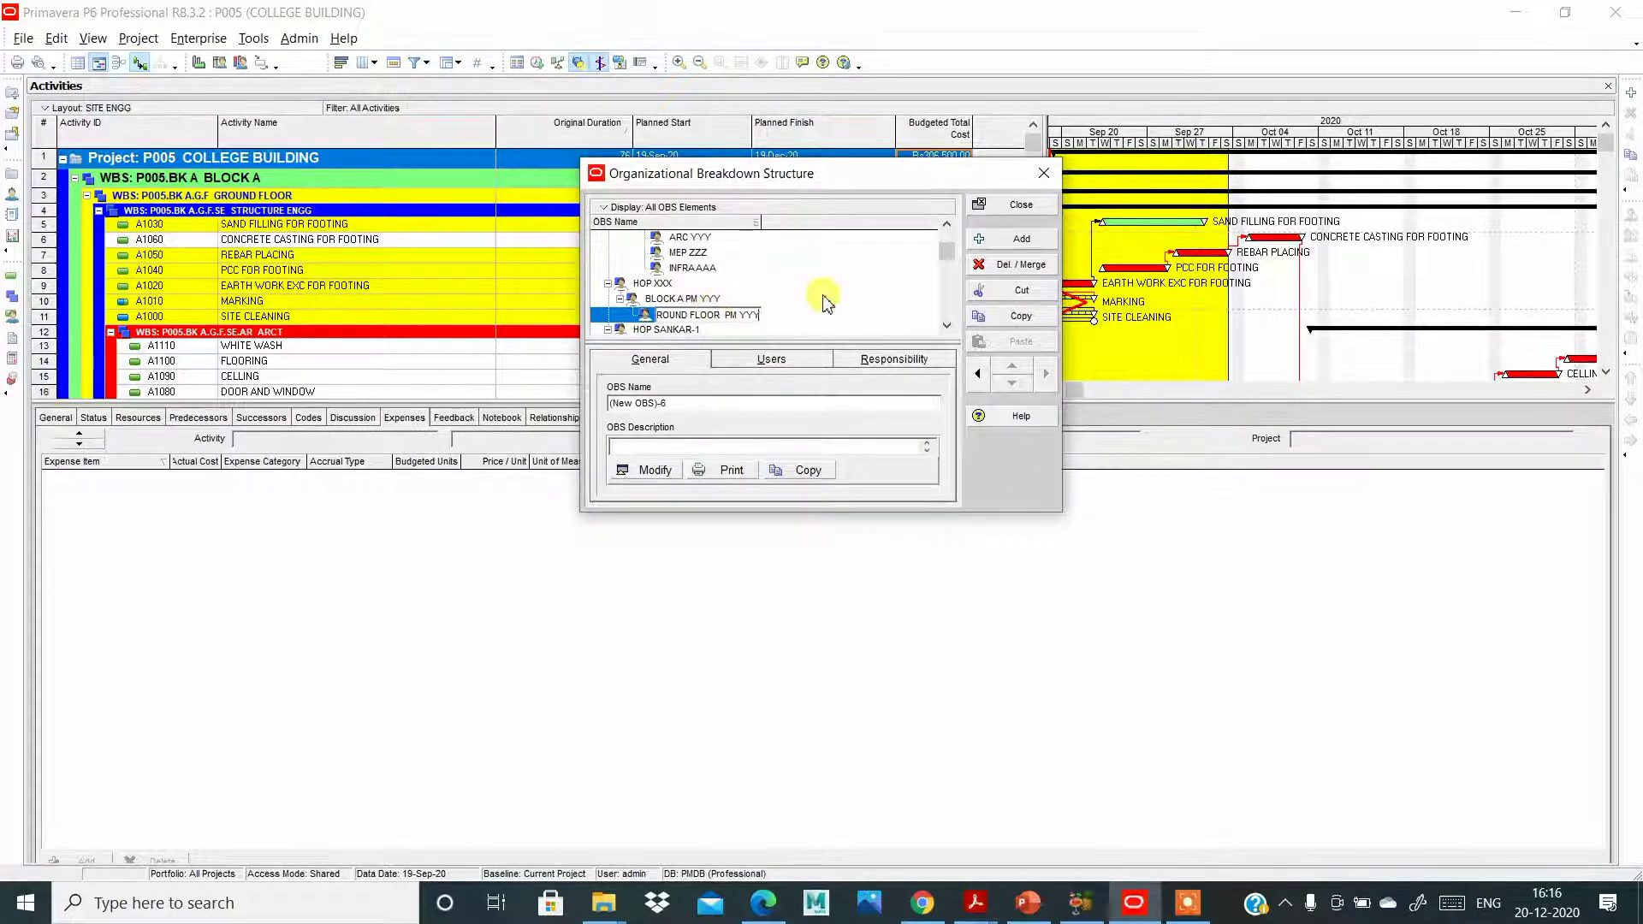
key("Return")
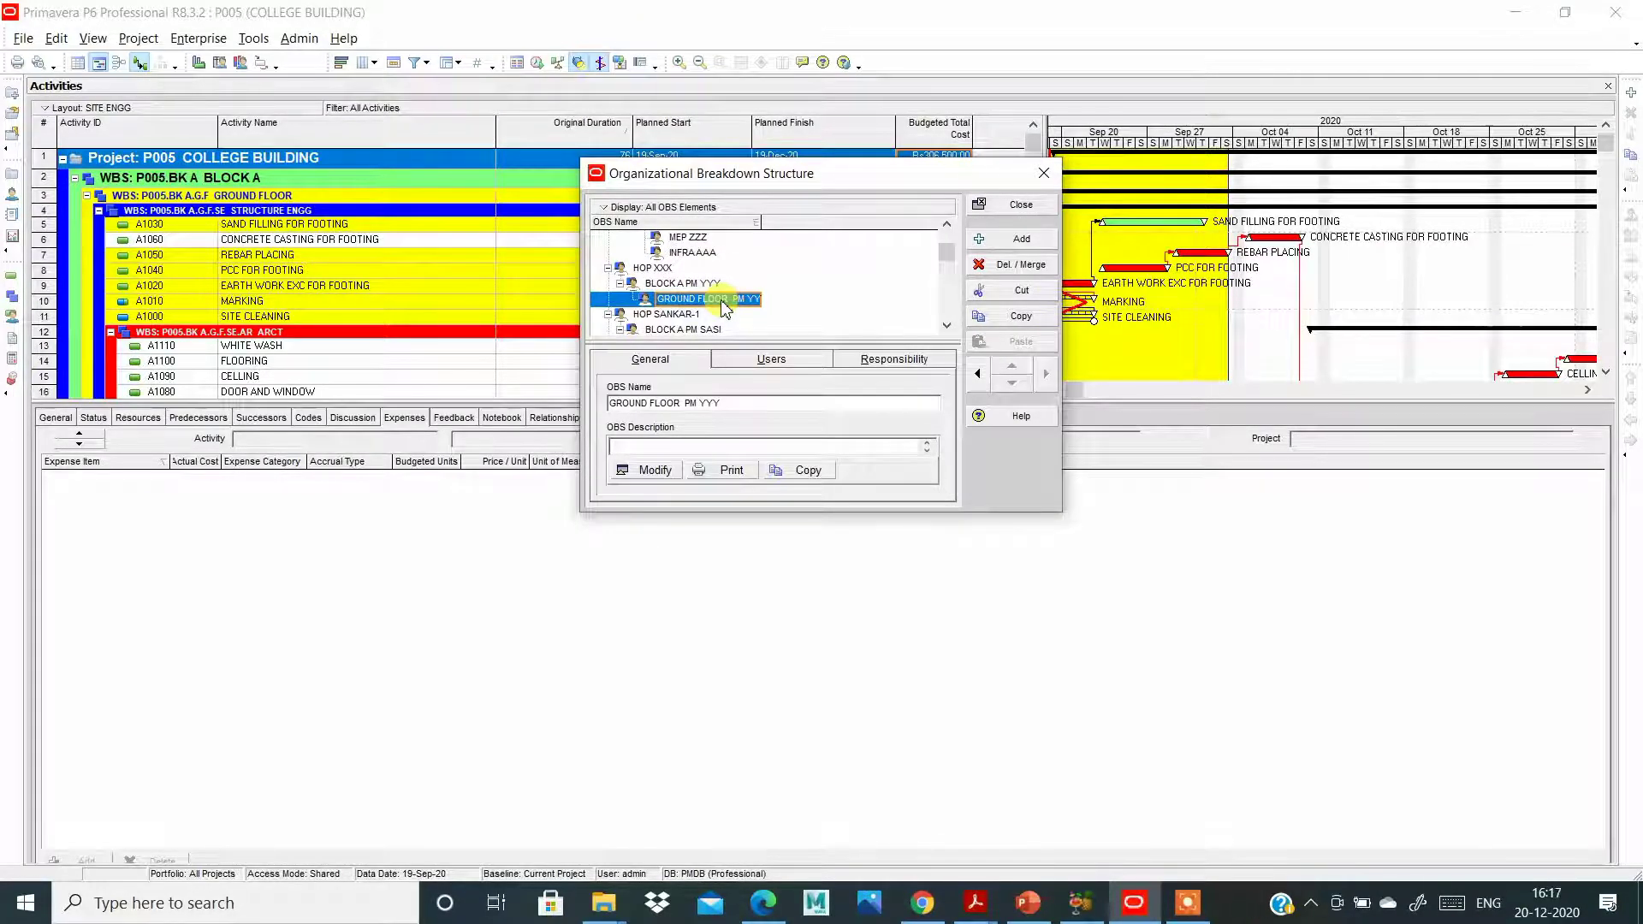
Add a new OBS element after GROUND FLOOR PM YYY and indent it one level beneath that element.
left_click(663, 268)
left_click(671, 284)
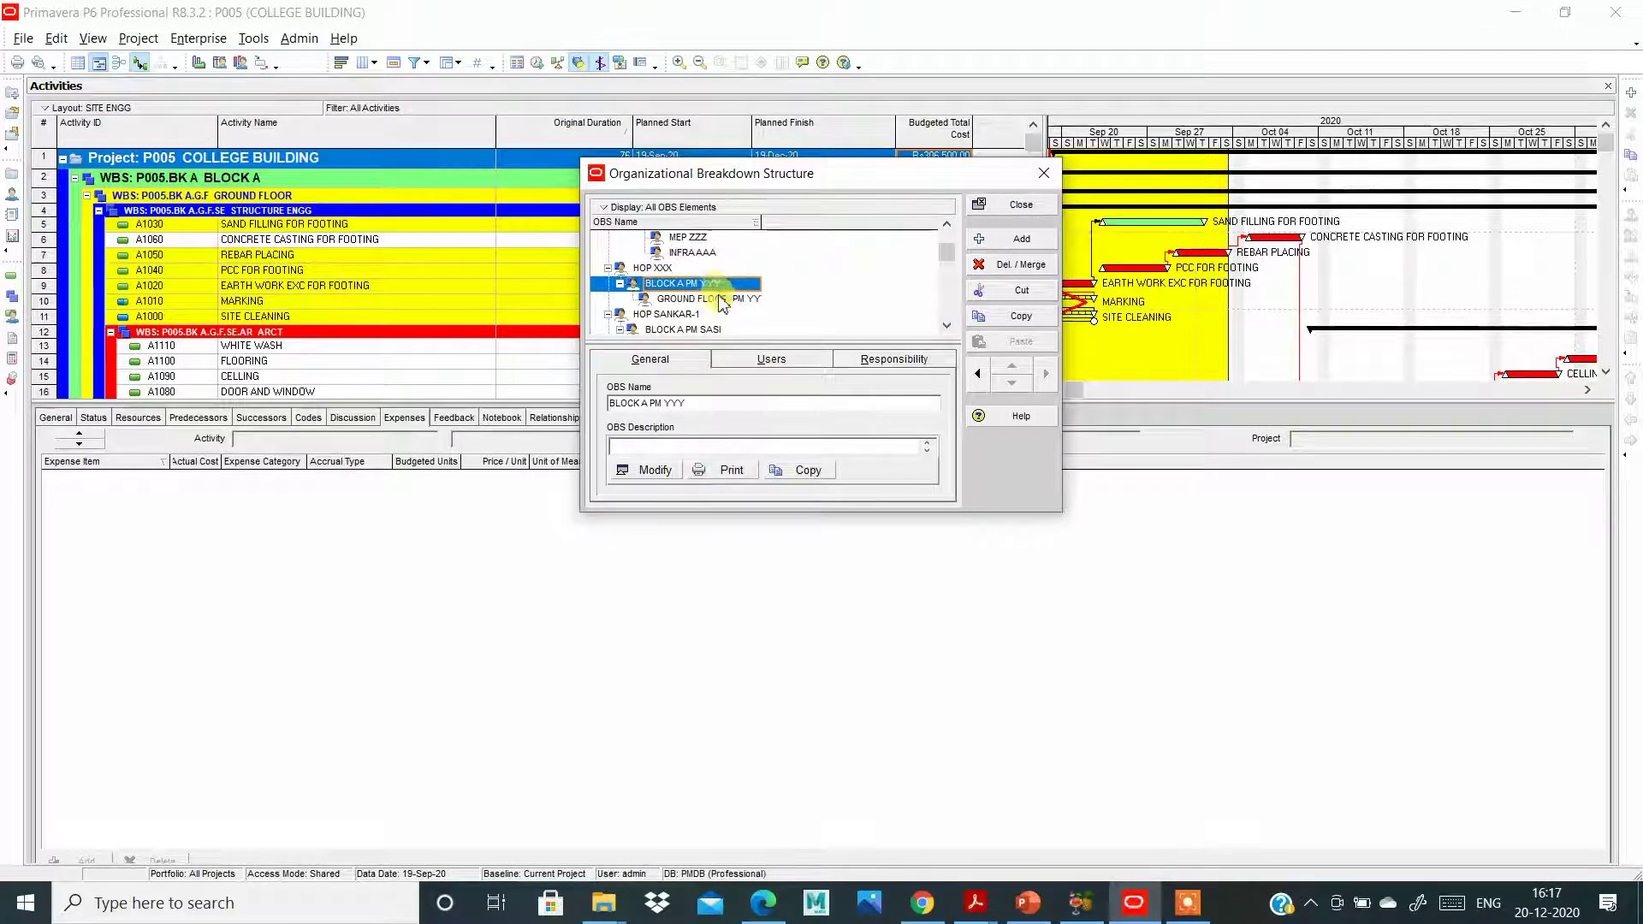
left_click(717, 299)
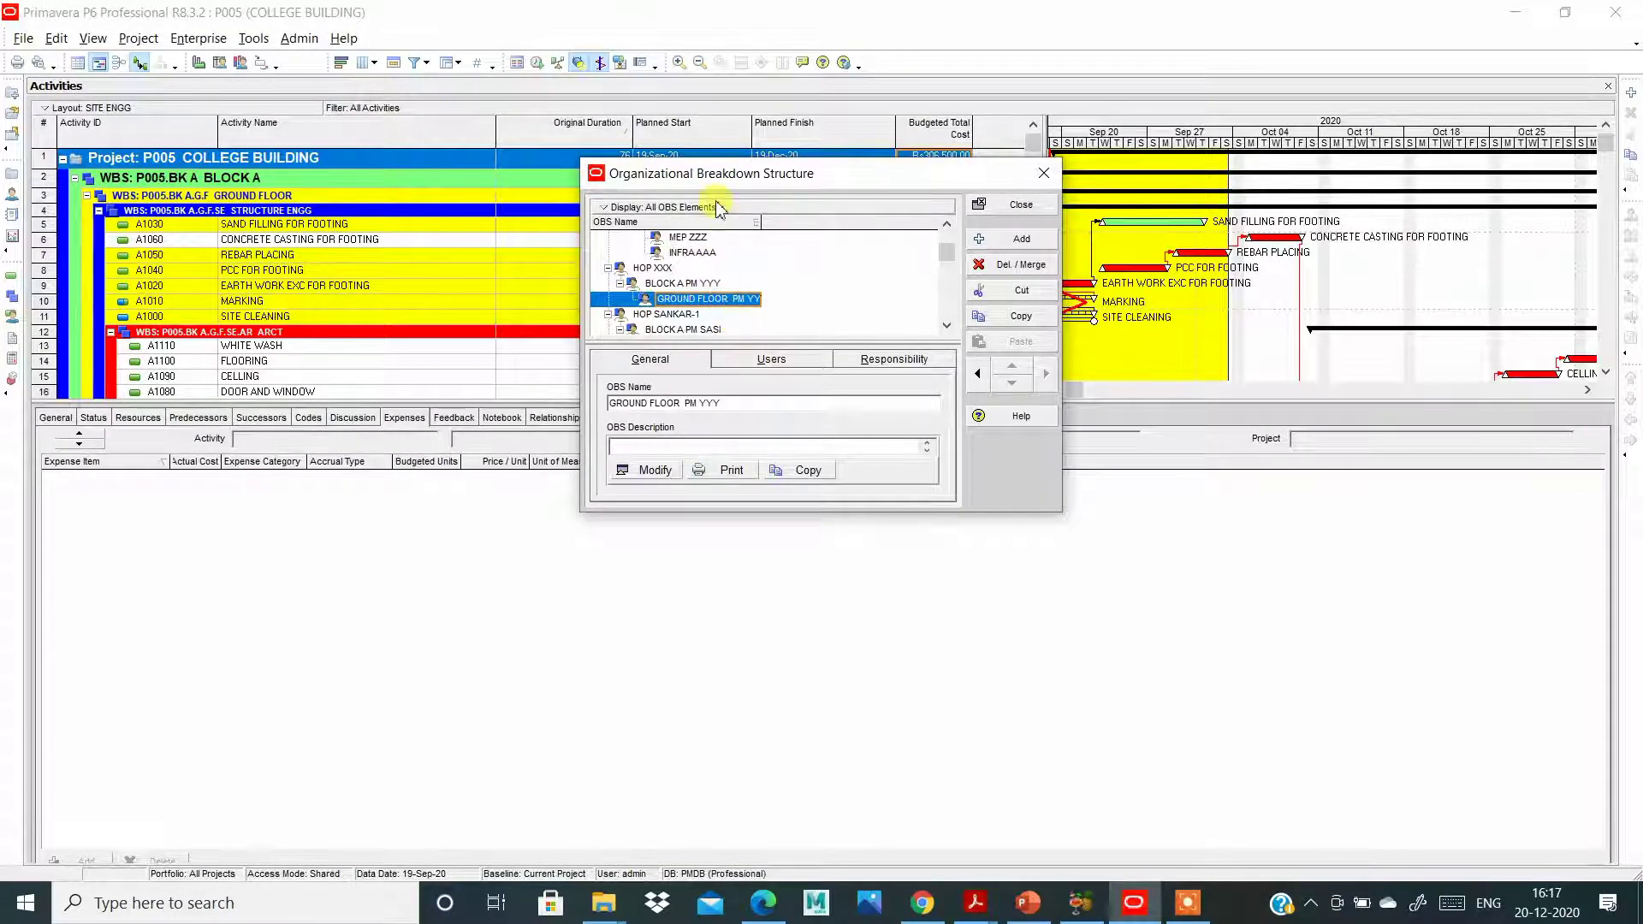
left_click_drag(701, 173, 647, 172)
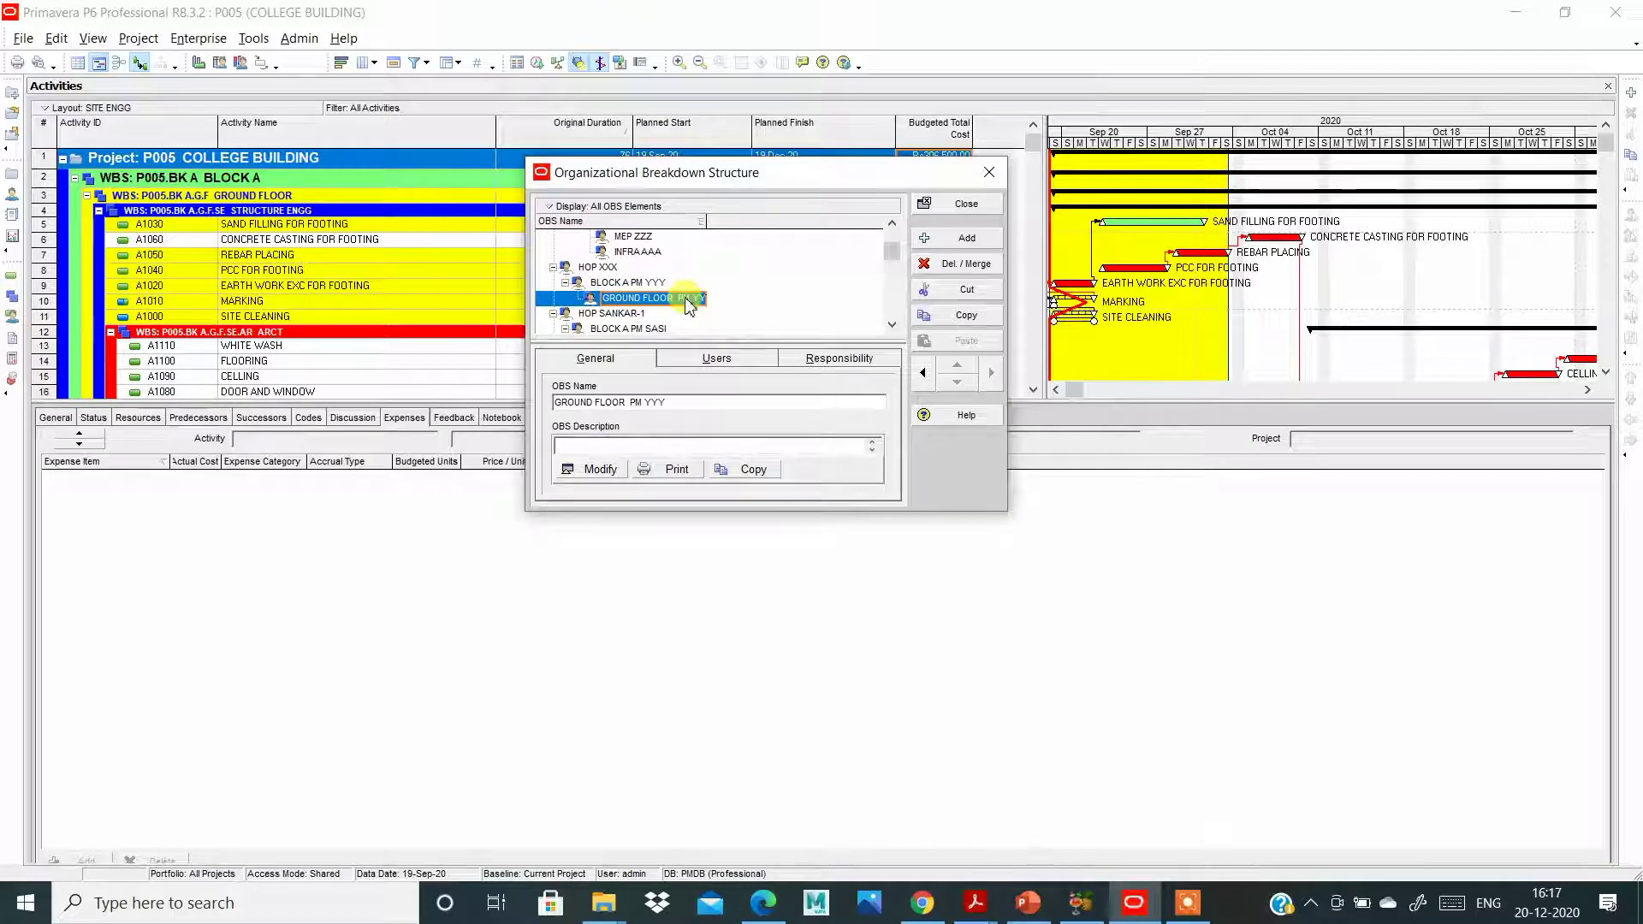
left_click(952, 243)
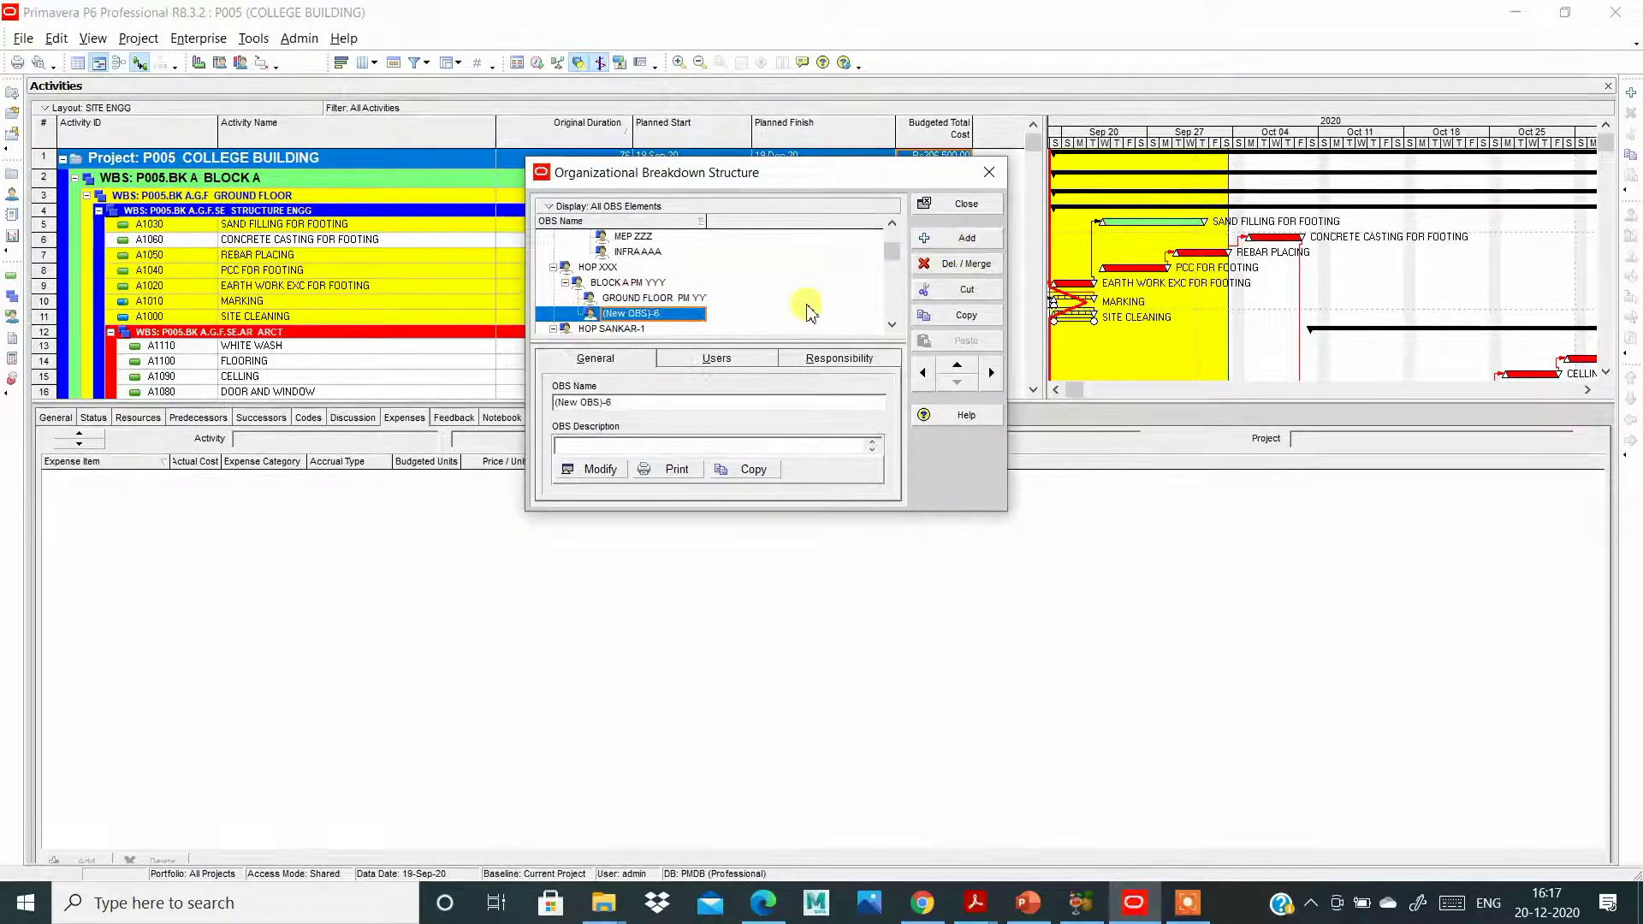
left_click(993, 376)
Name the new element beneath GROUND FLOOR PM YYY as STRUCTURAL ENGG AAA.
left_click(680, 313)
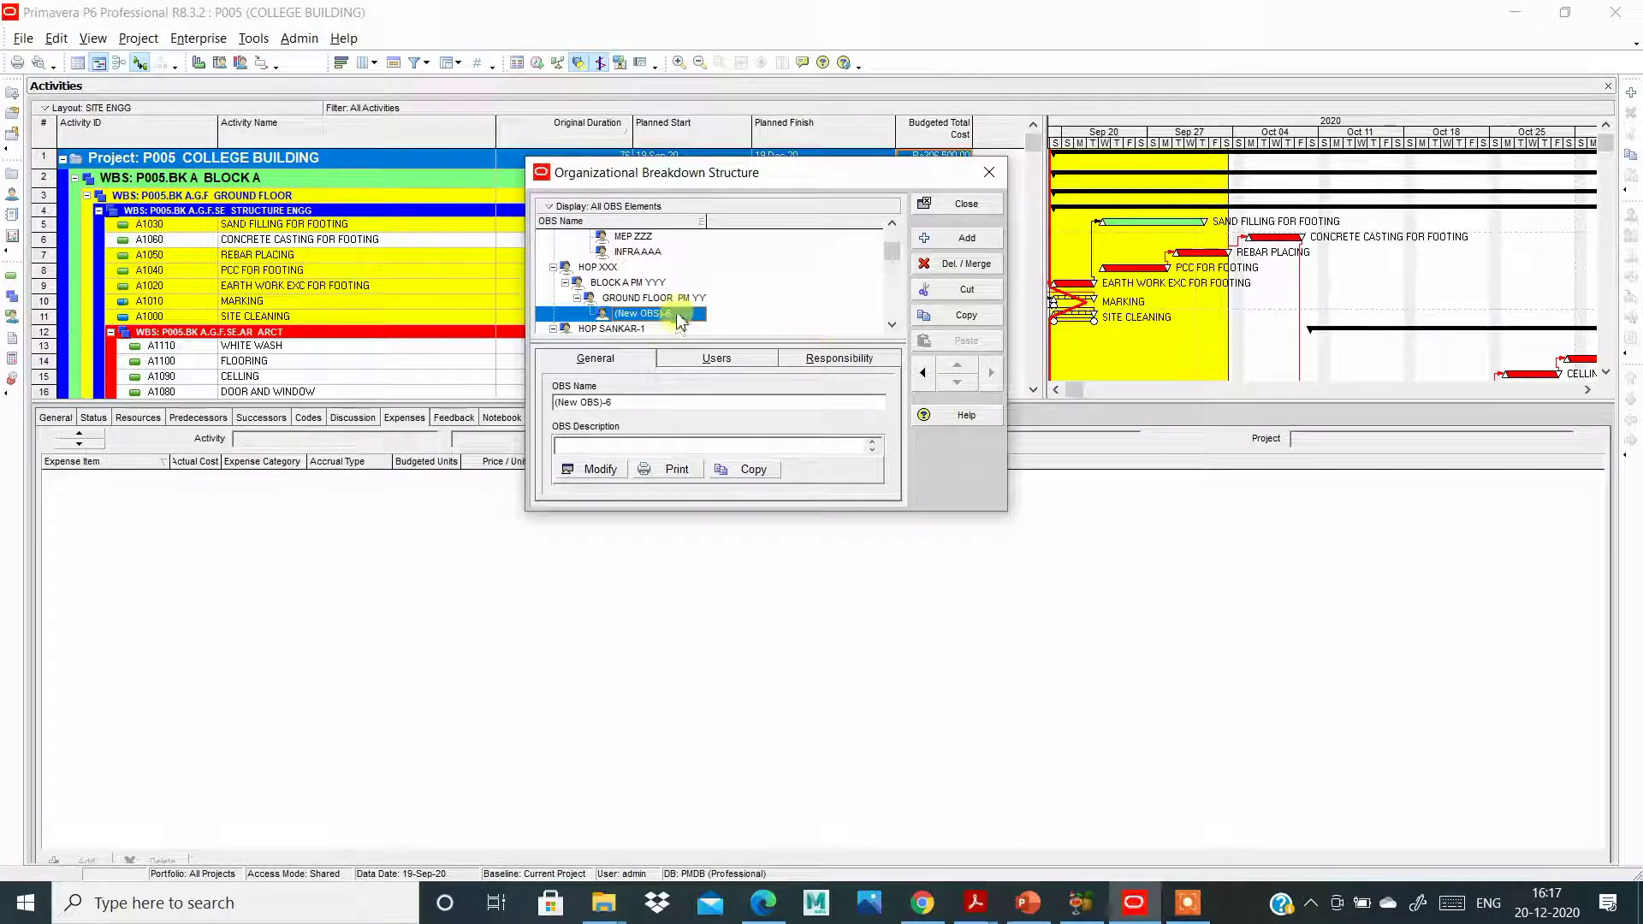
key("BackSpace")
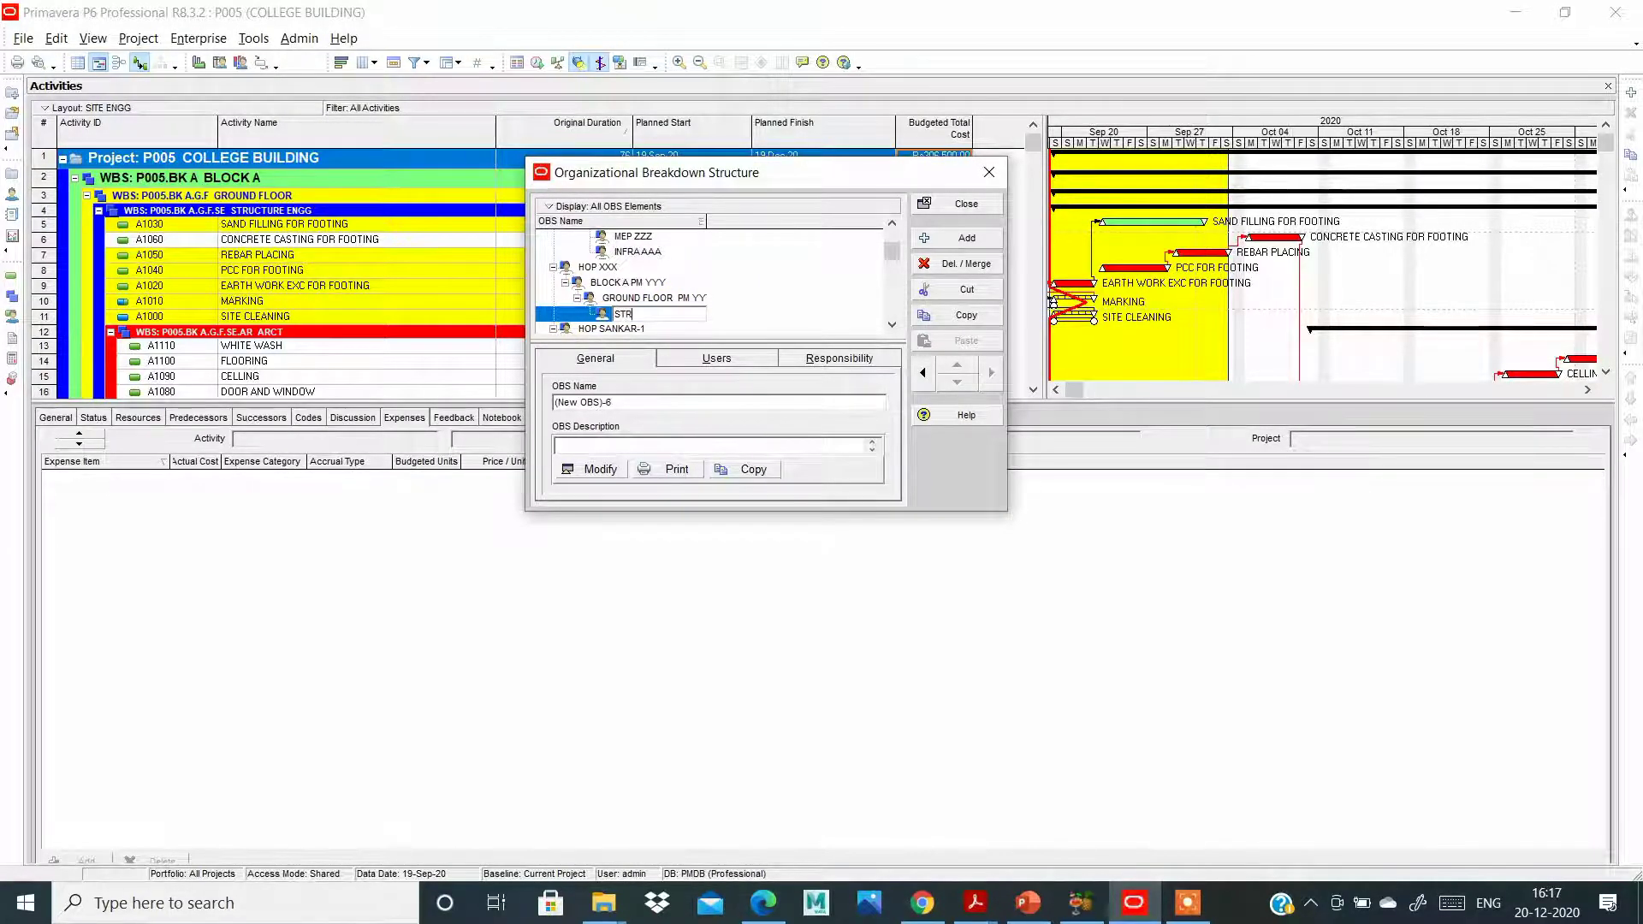
type("STRUCTUR")
type("AL")
type(" ENGG AAA")
key("Return")
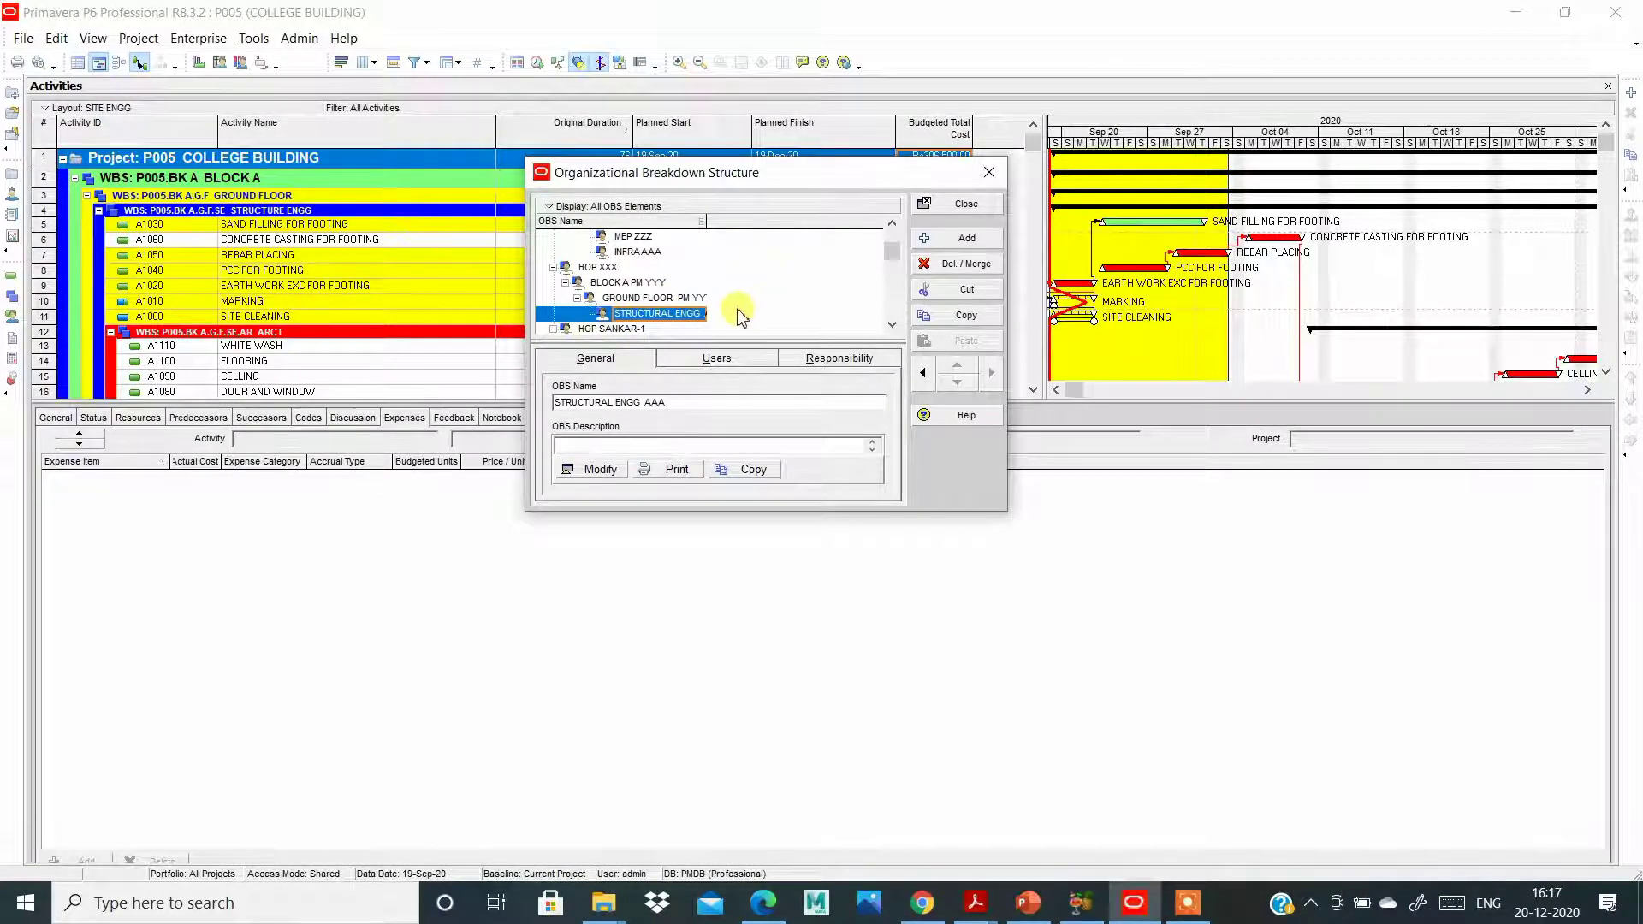
Add another OBS element after STRUCTURAL ENGG AAA on the same level and name it ARCT ENGG.
left_click(980, 246)
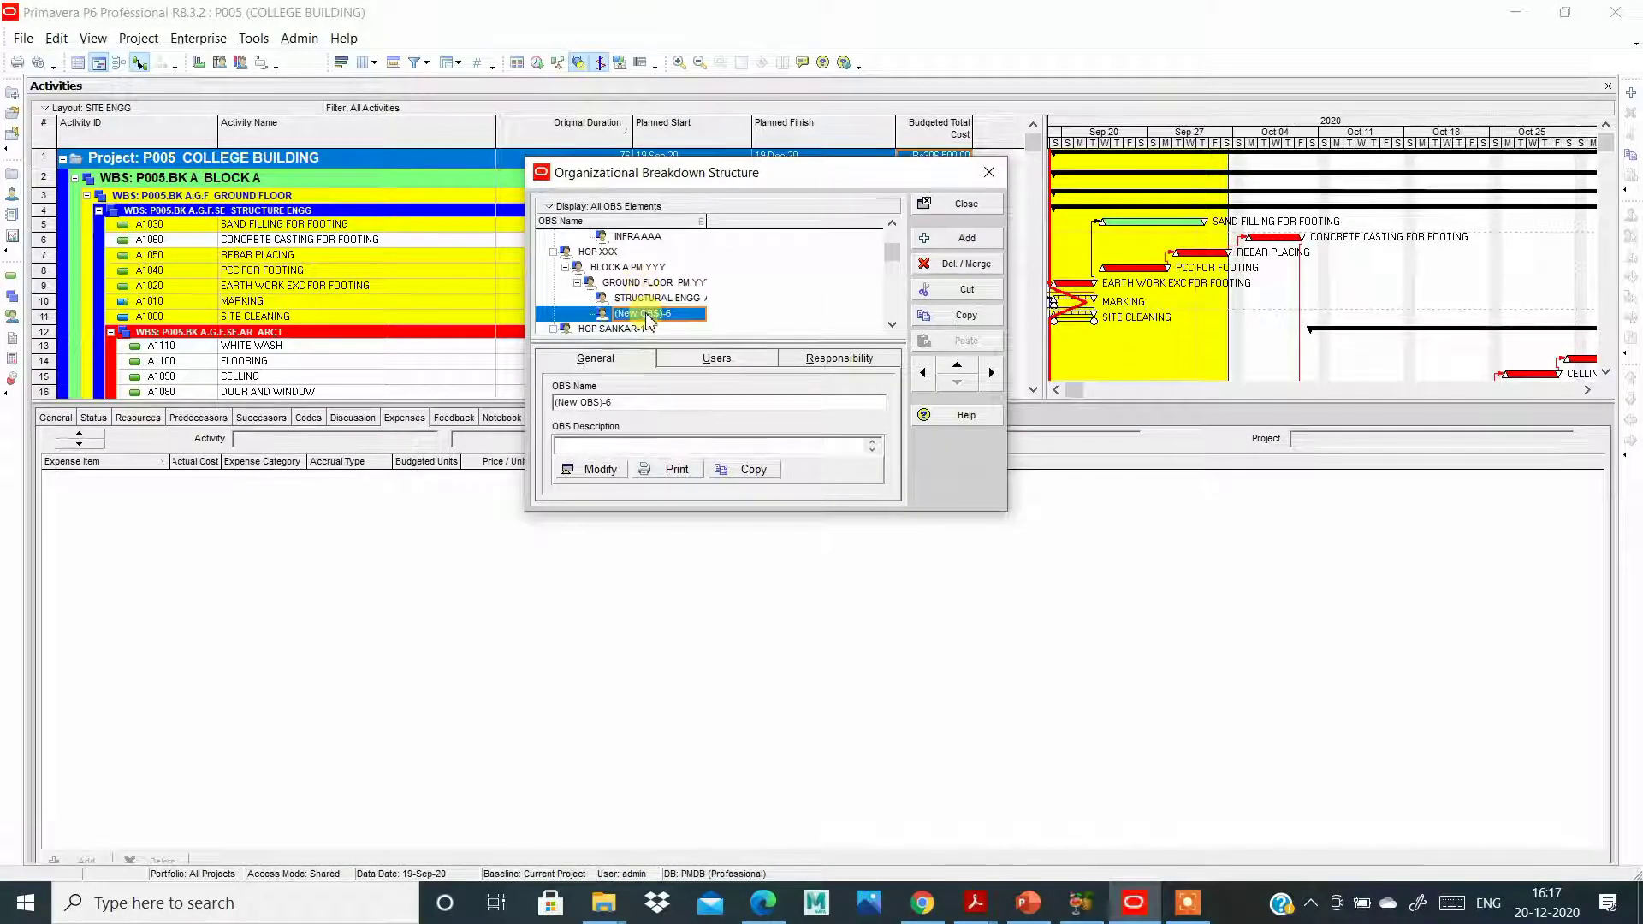
left_click(676, 313)
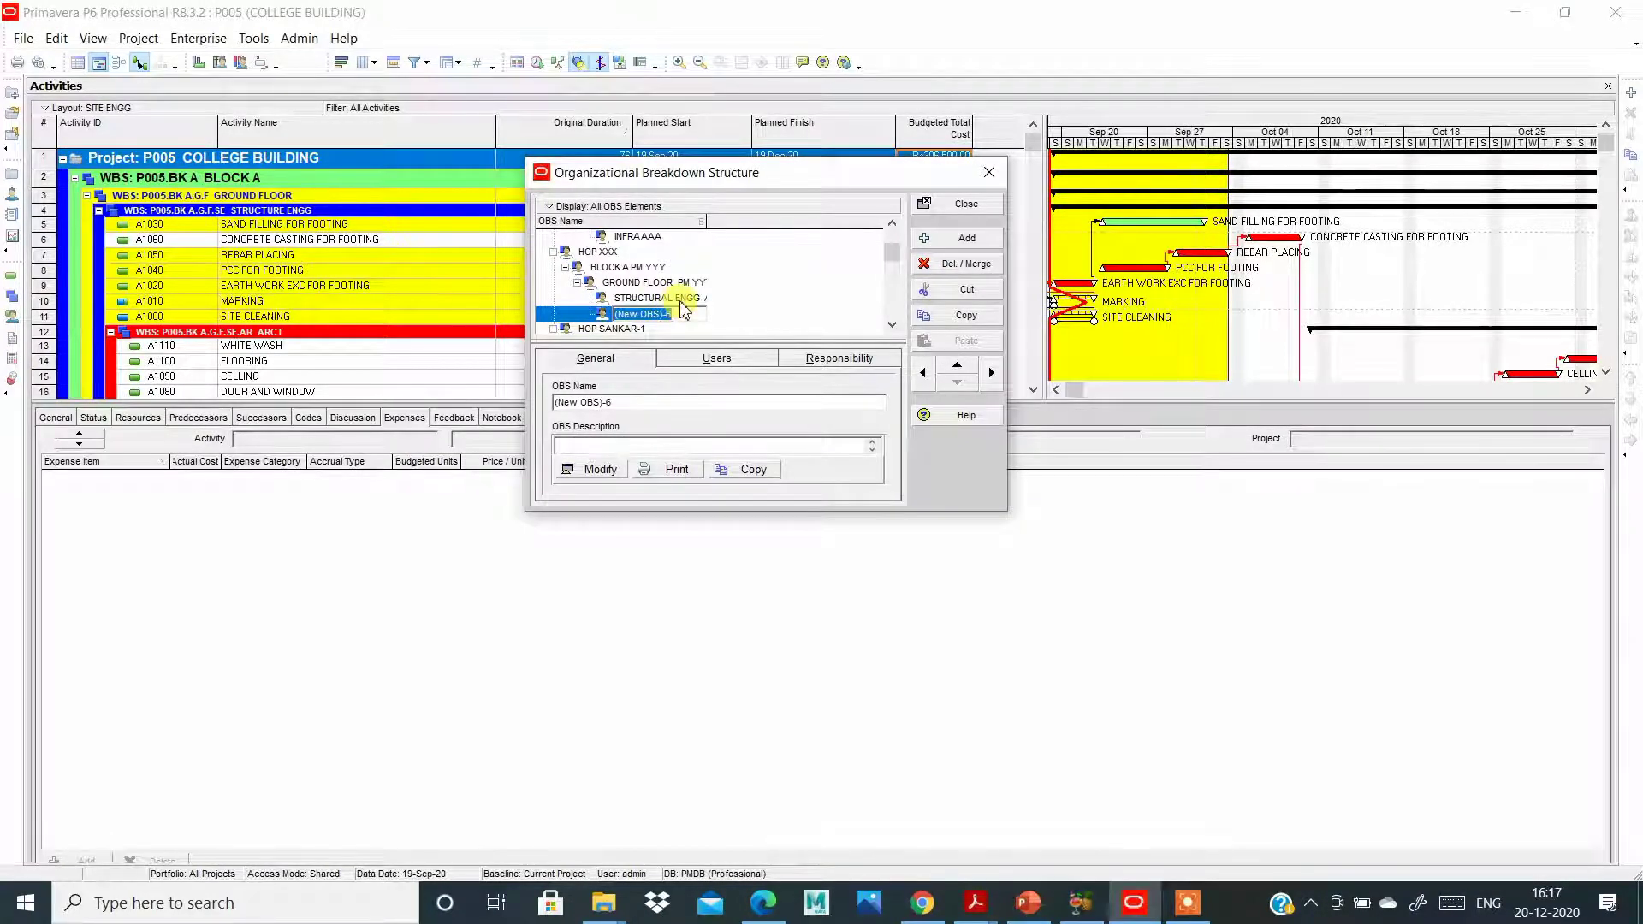
type("ARCT ENGG")
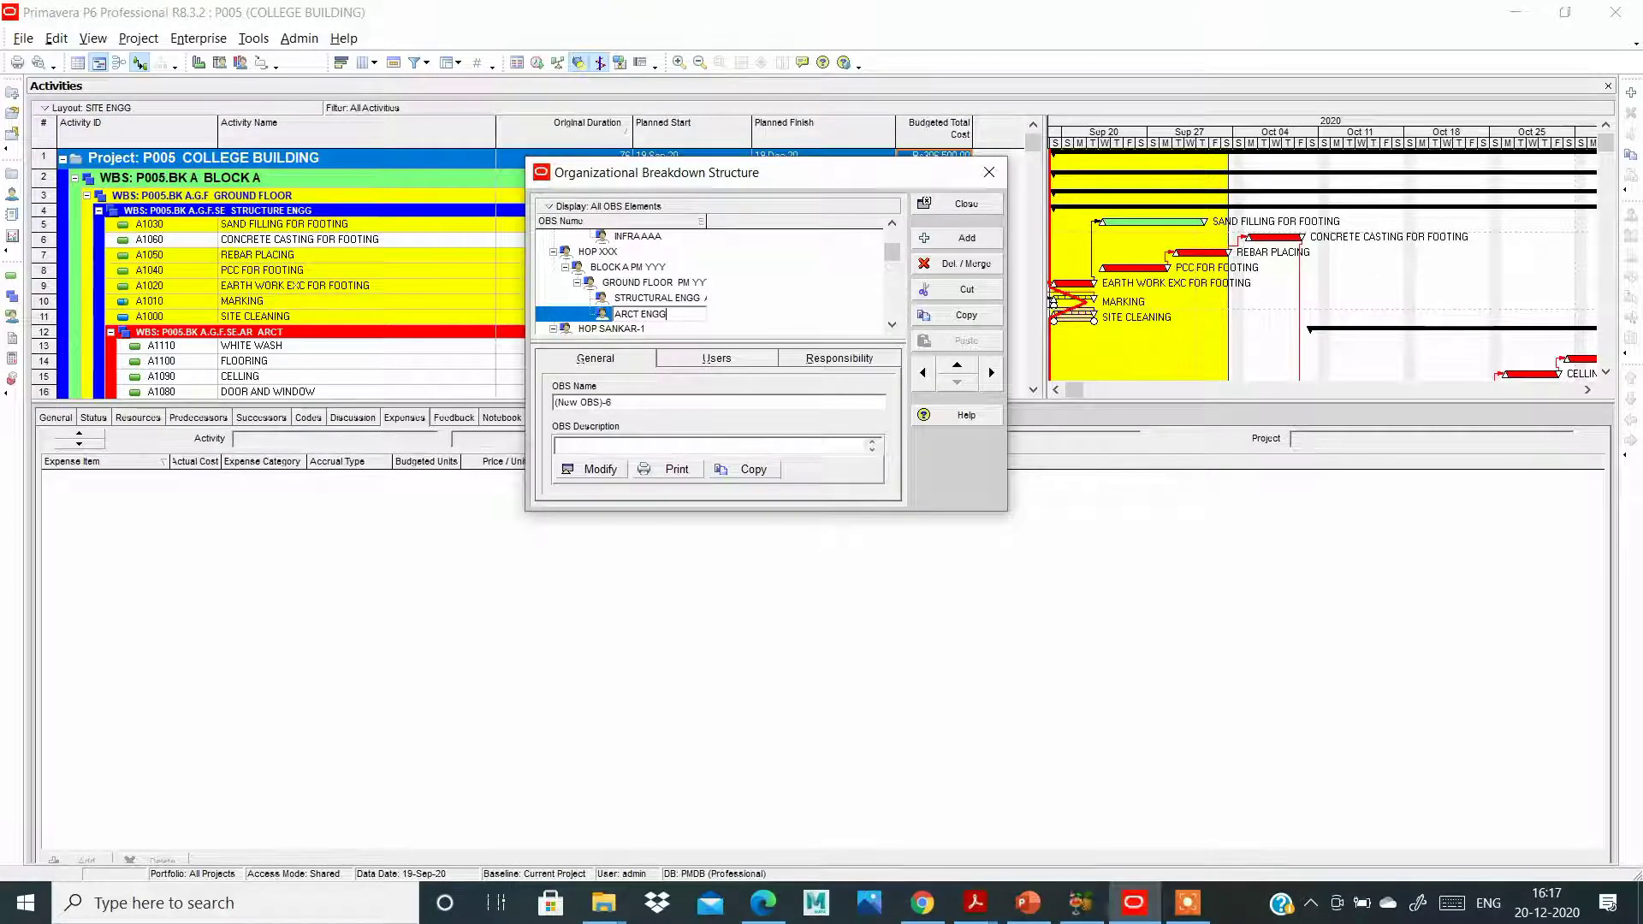
key("Return")
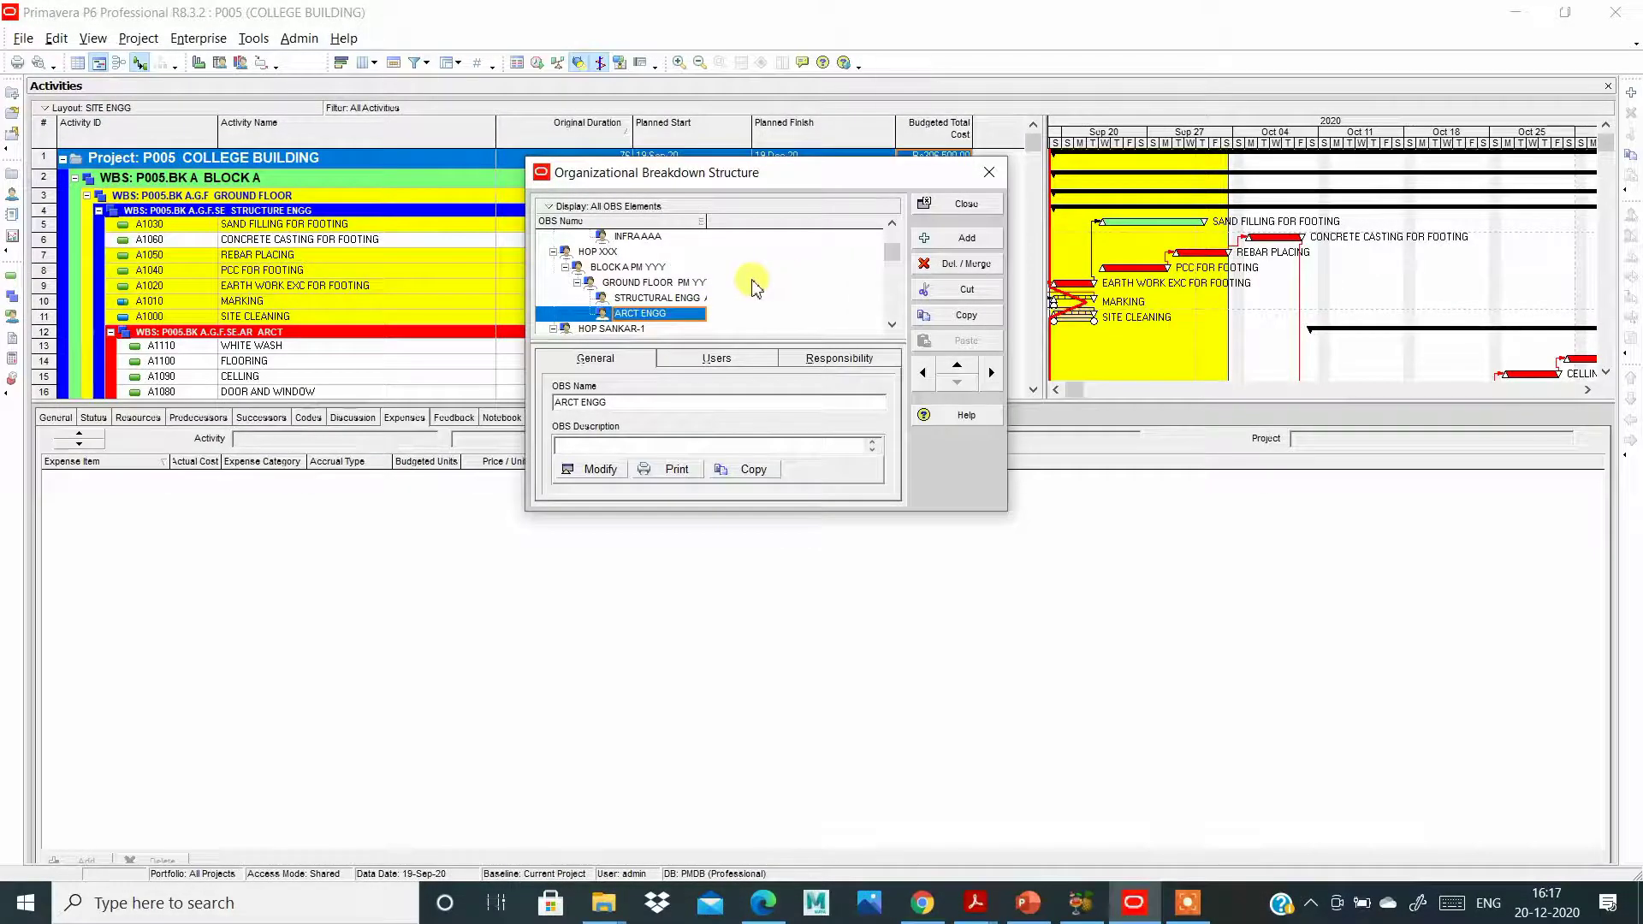
Add another OBS element after ARCT ENGG on the same level and name it MEP E.
left_click(948, 239)
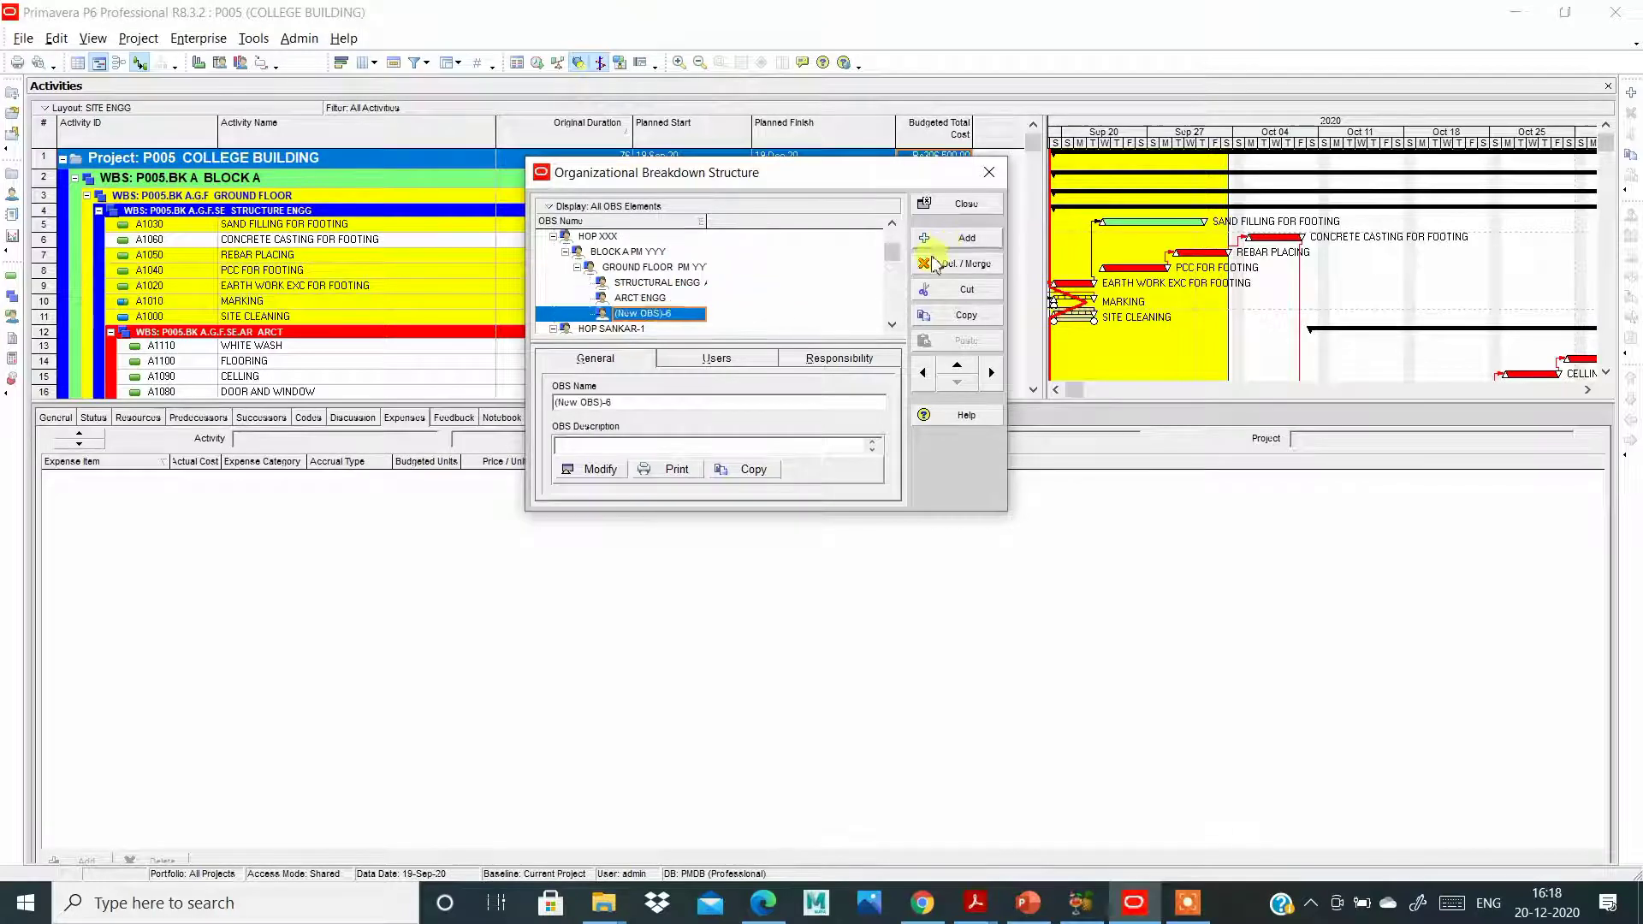
left_click(684, 316)
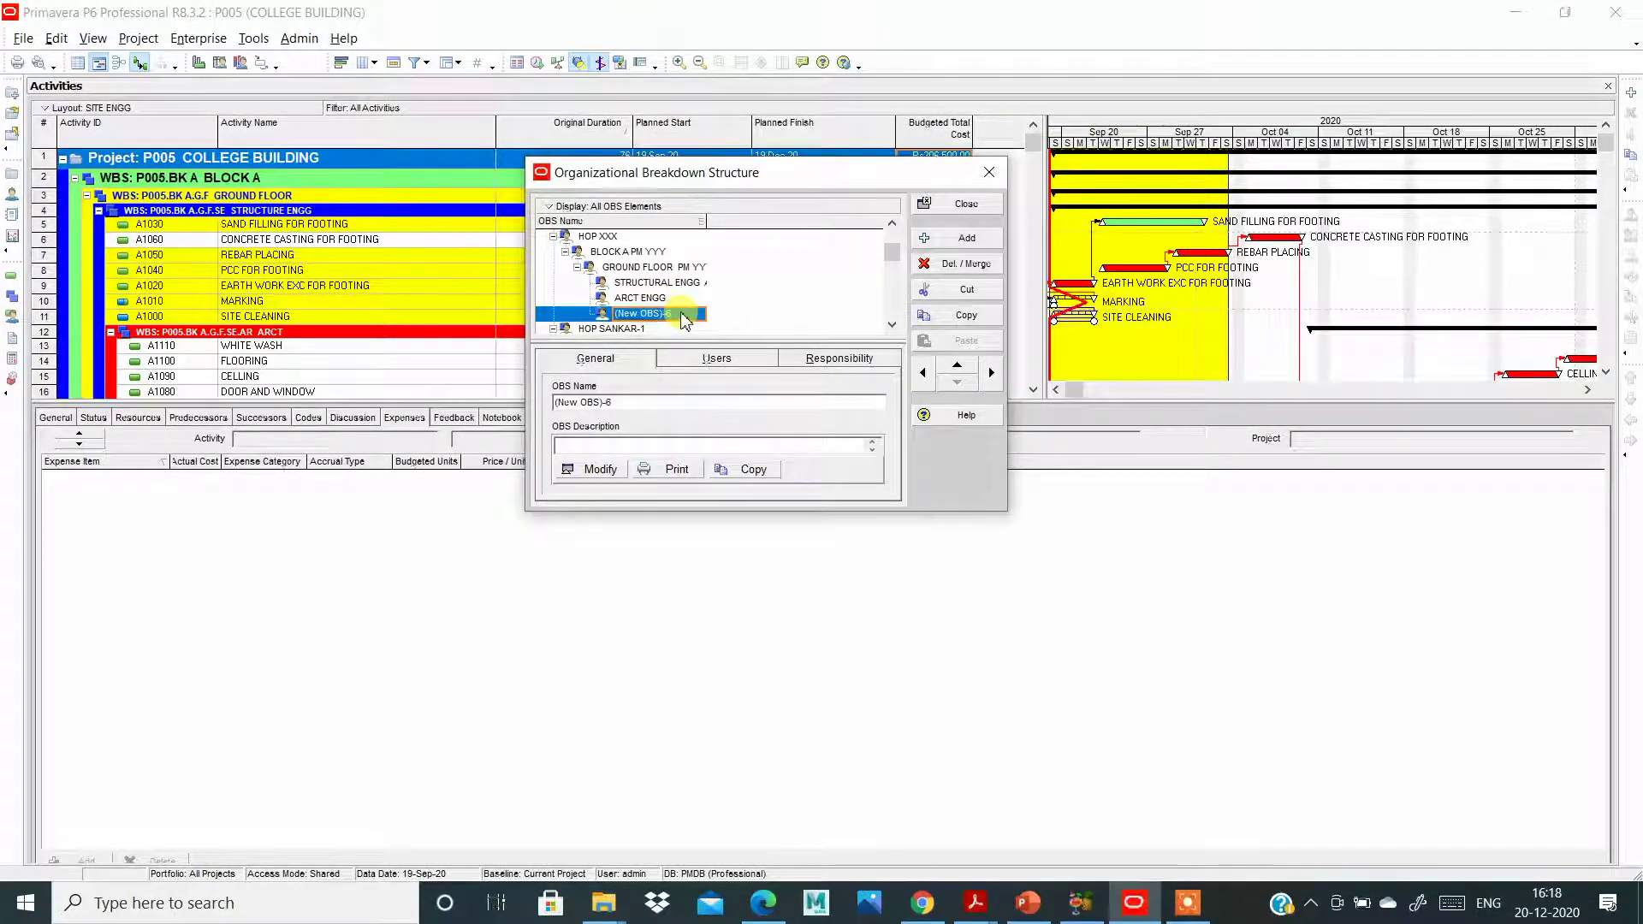
left_click(601, 313)
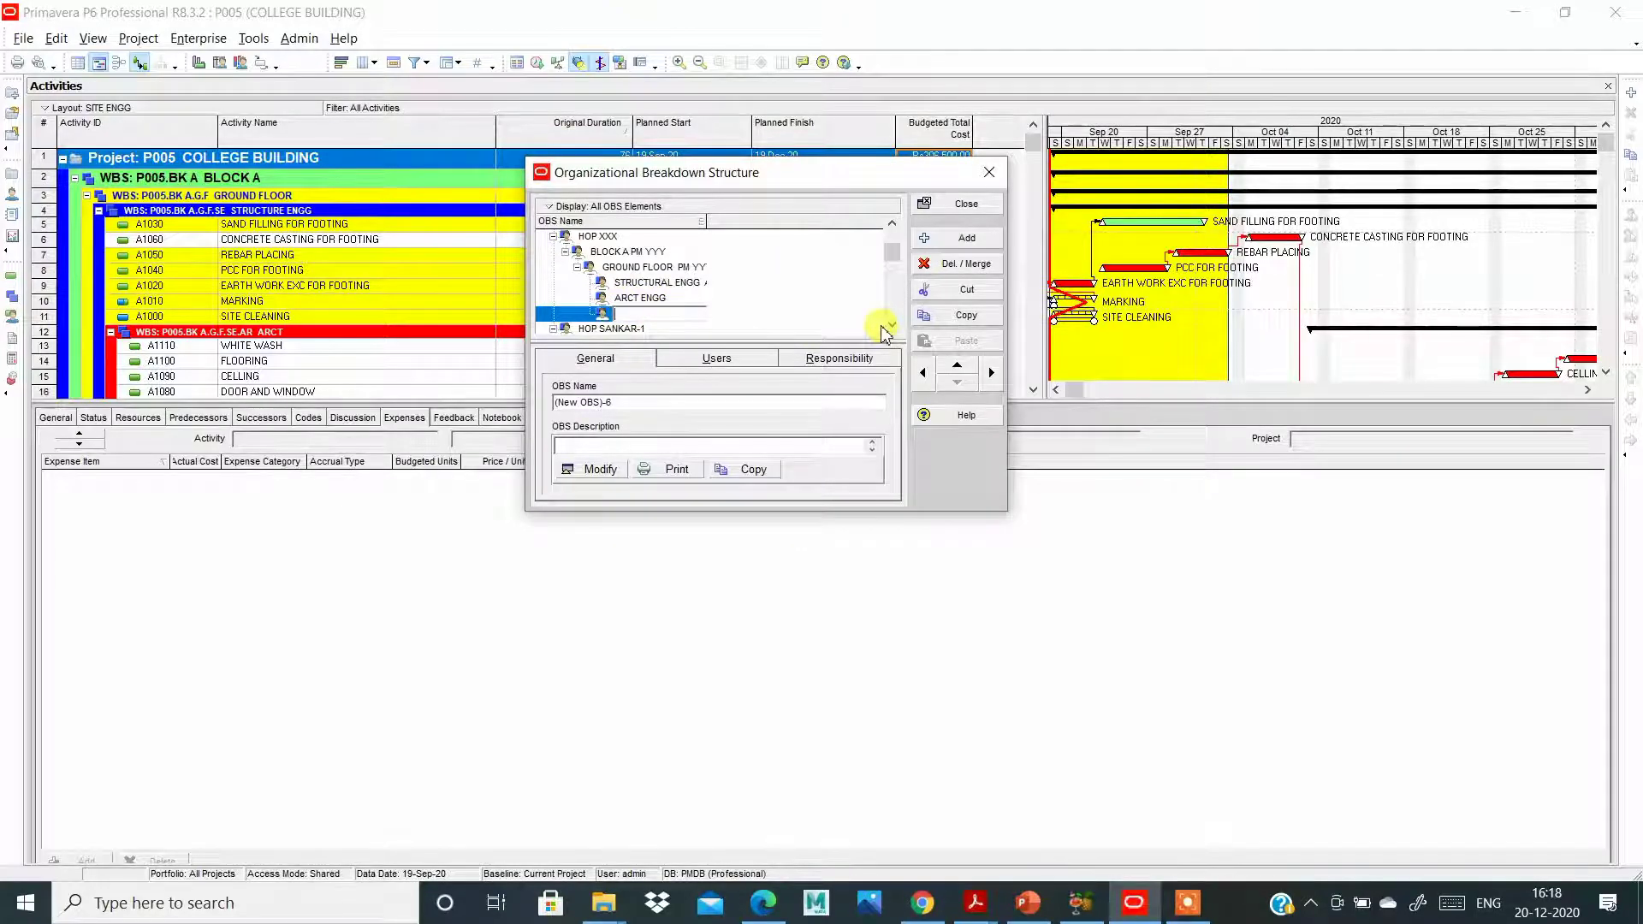
type("M")
type("EP")
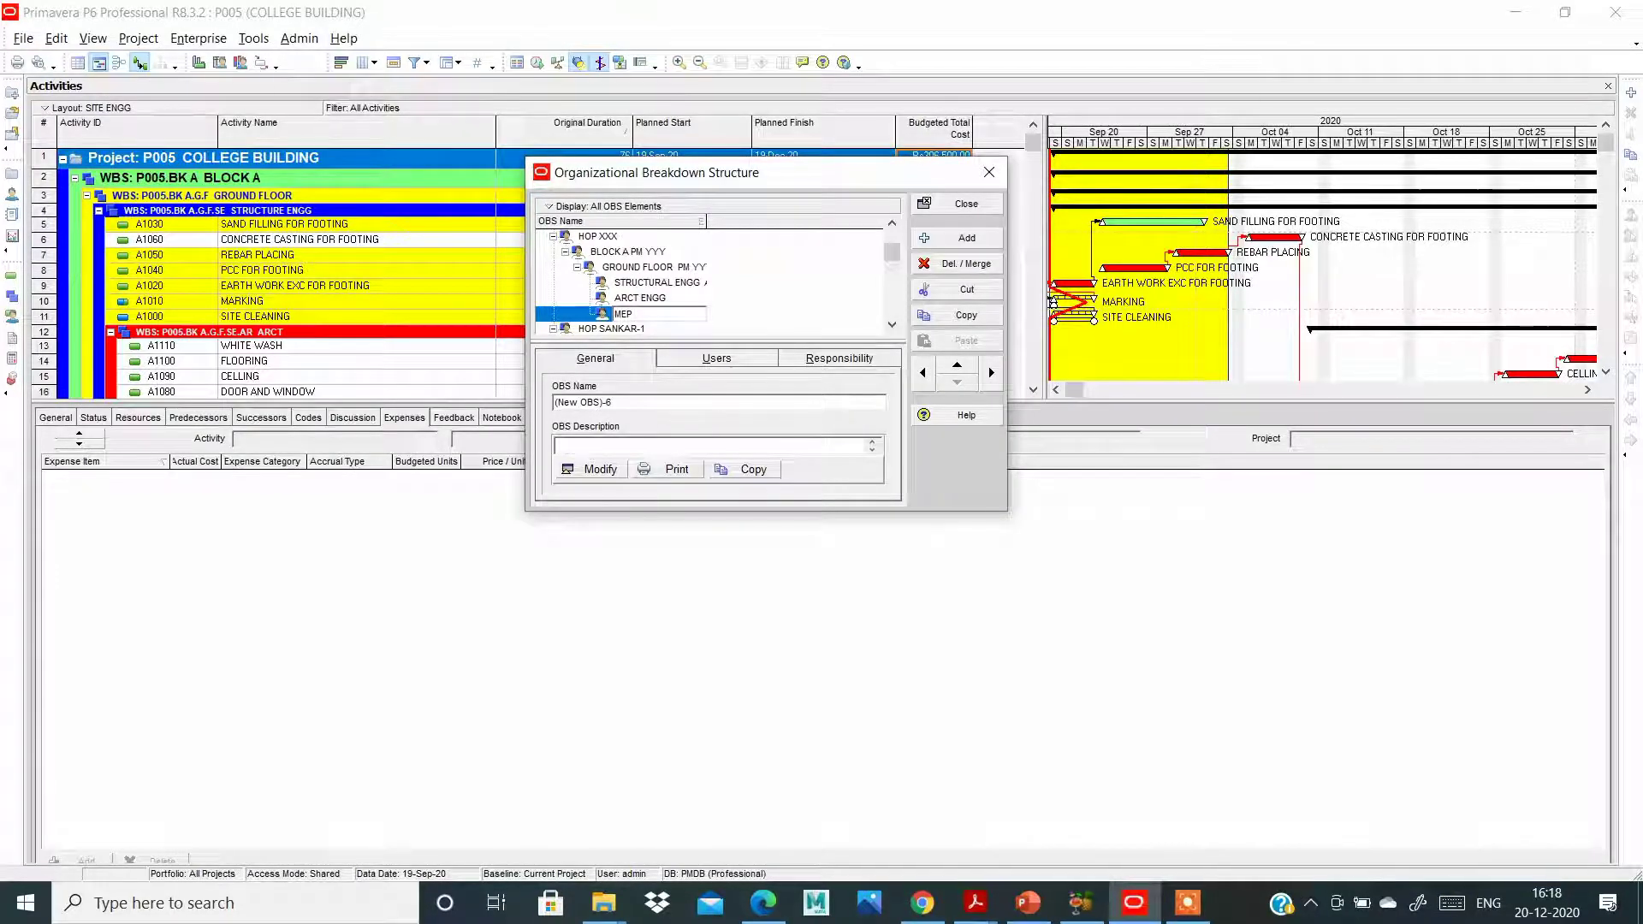
type(" E")
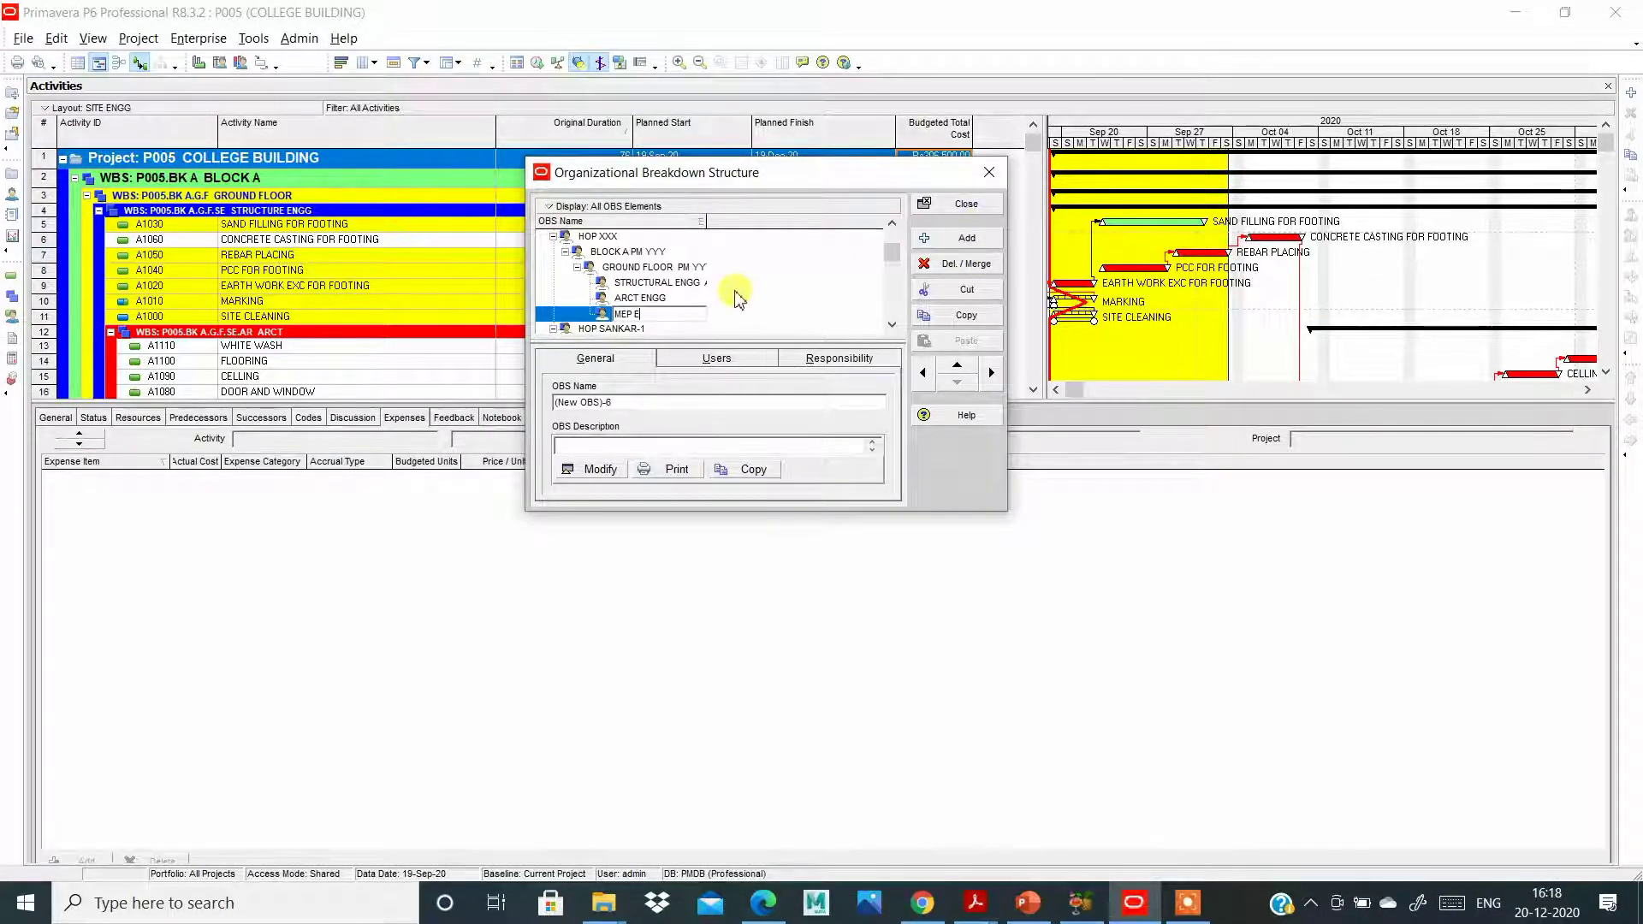
Rename the ARCT ENGG element beneath GROUND FLOOR PM YYY as ARC ENGG FF.
left_click(691, 298)
left_click(691, 297)
key("BackSpace")
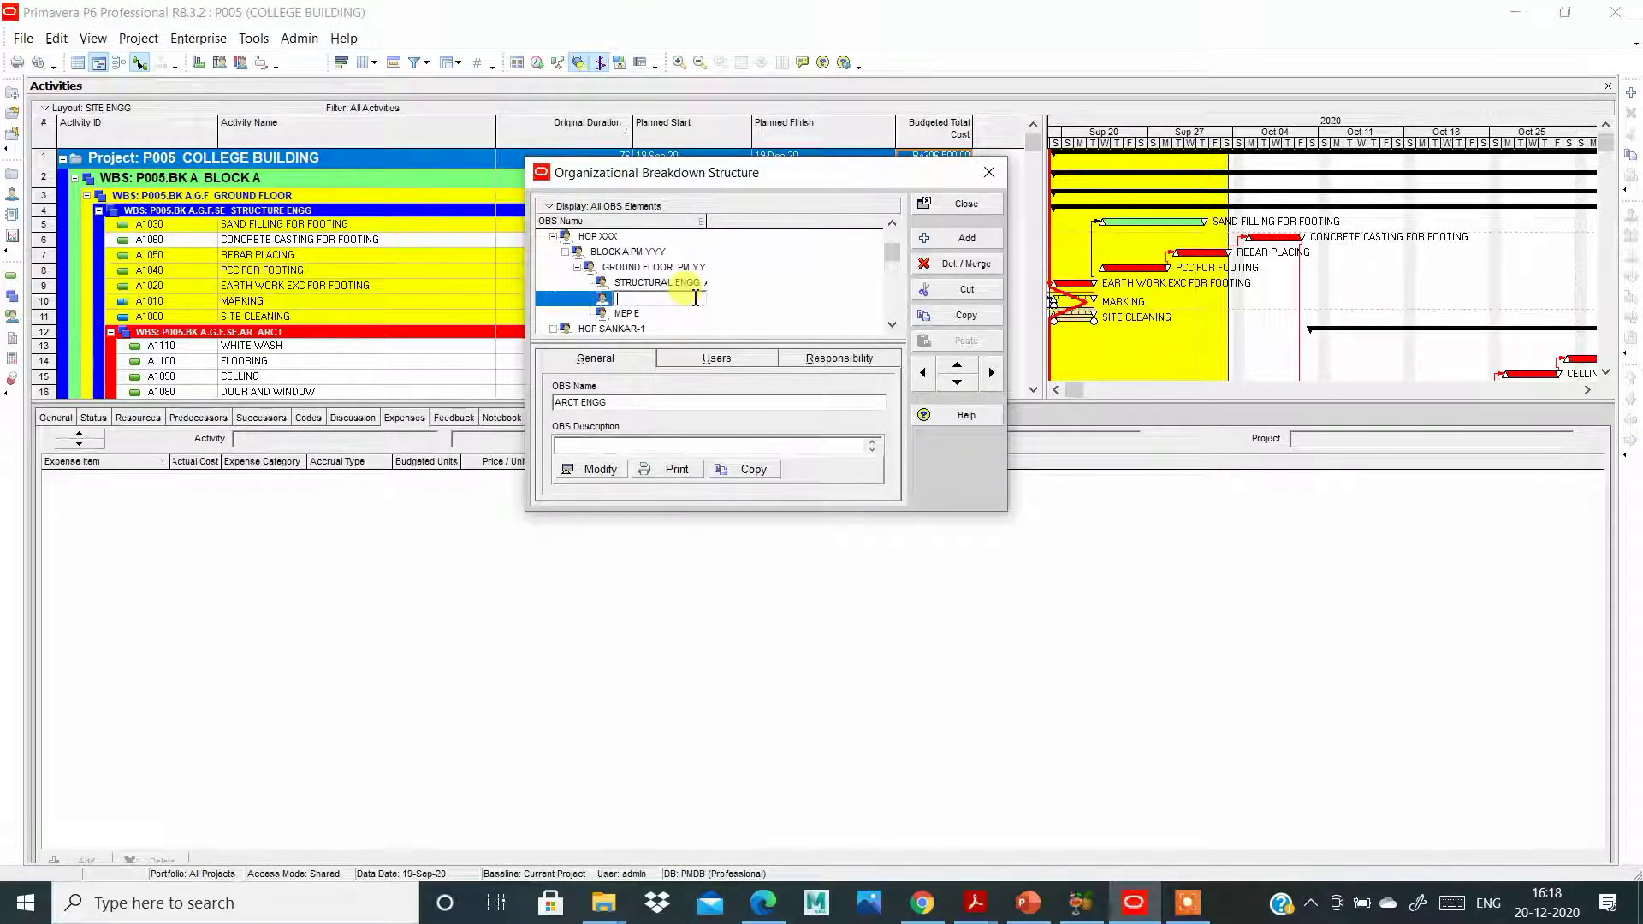
type("A")
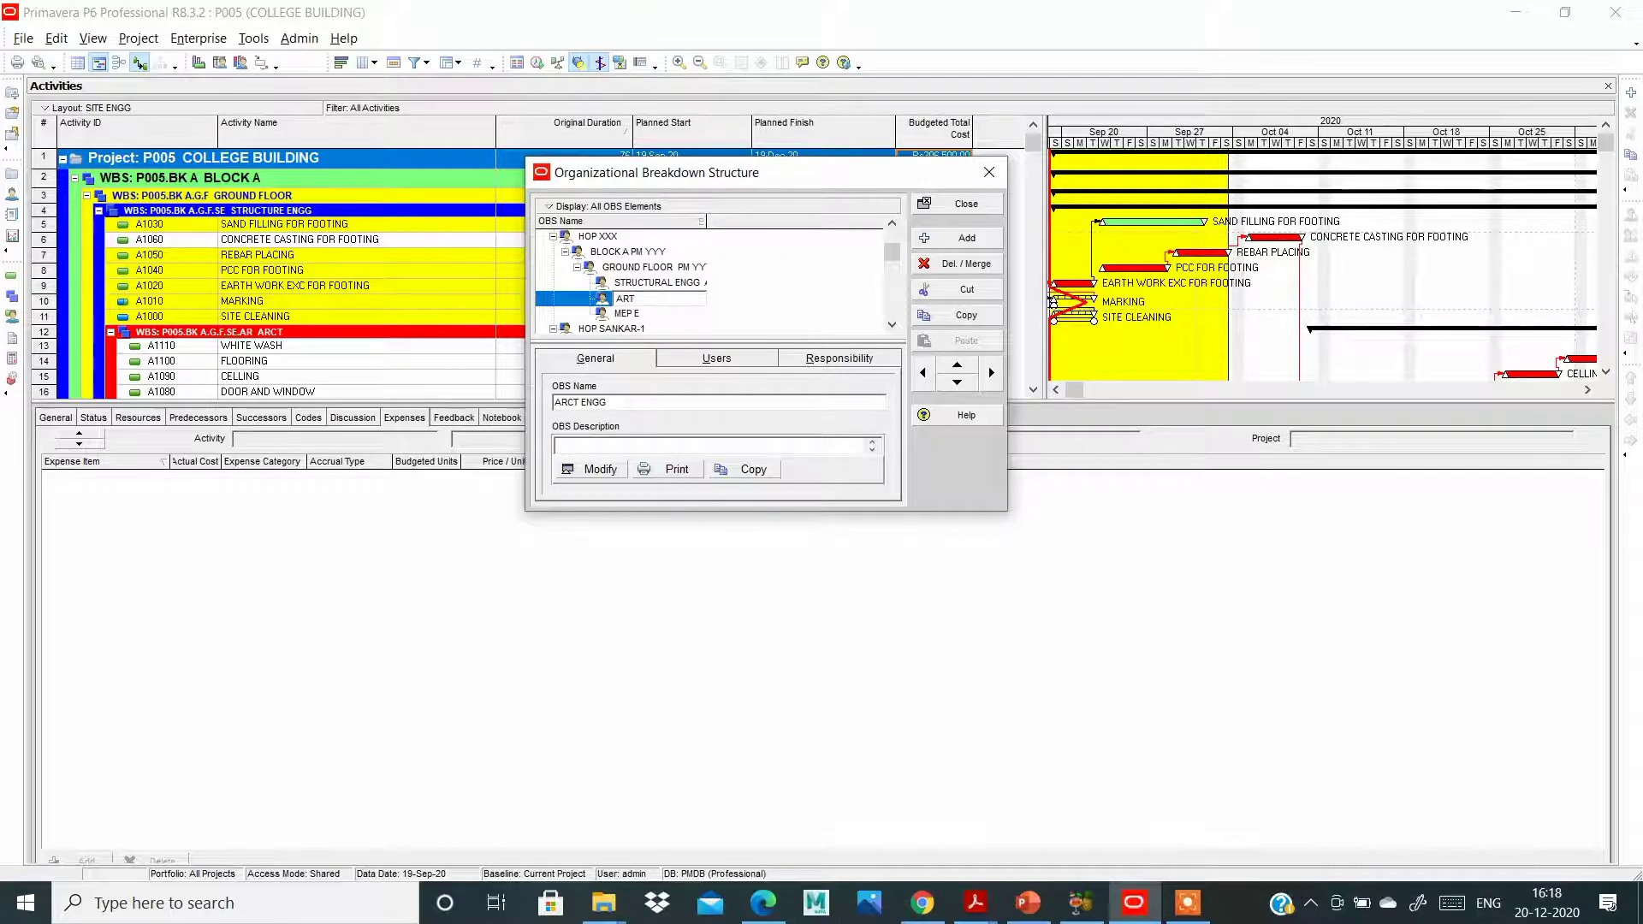
type("RT EN")
left_click(636, 300)
key("BackSpace")
type("C")
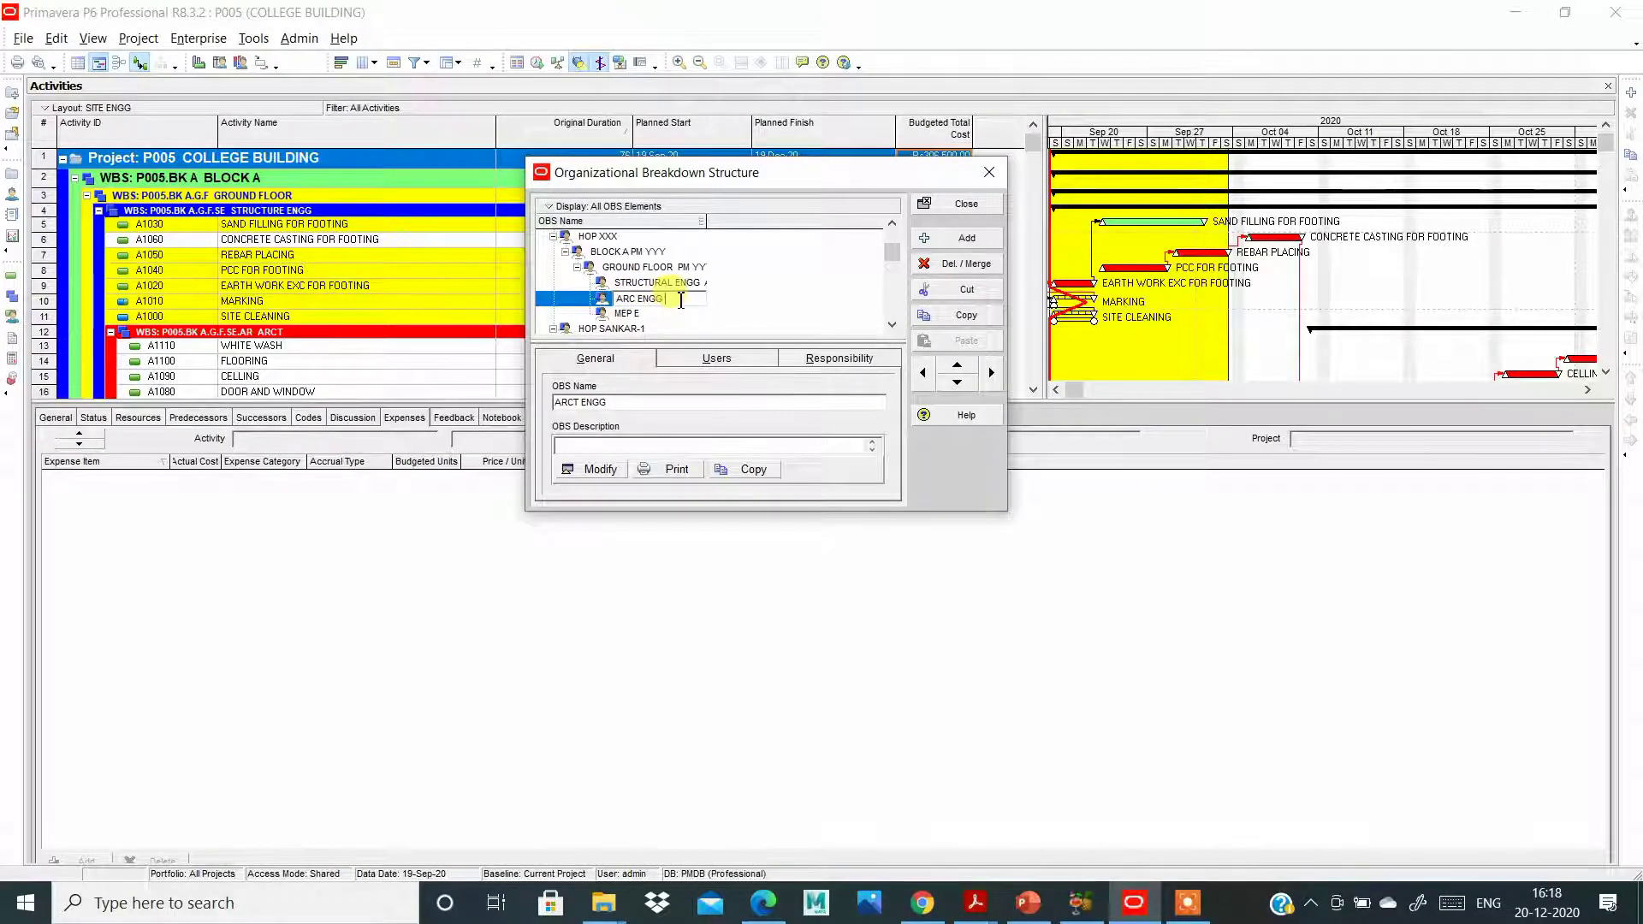
type(" FF")
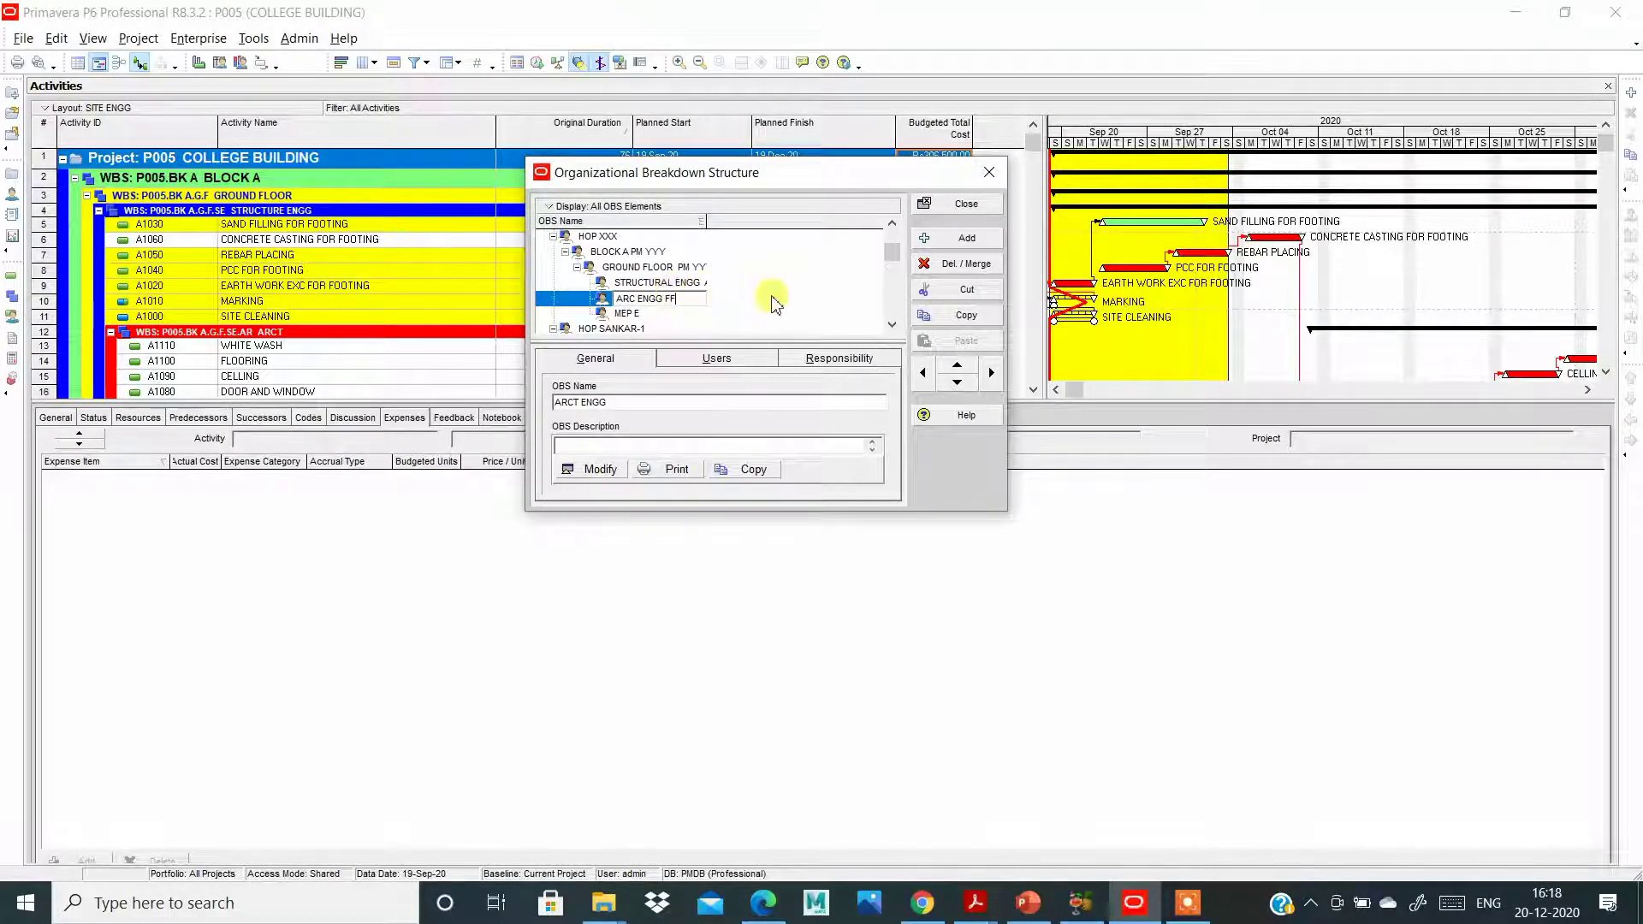
left_click(776, 304)
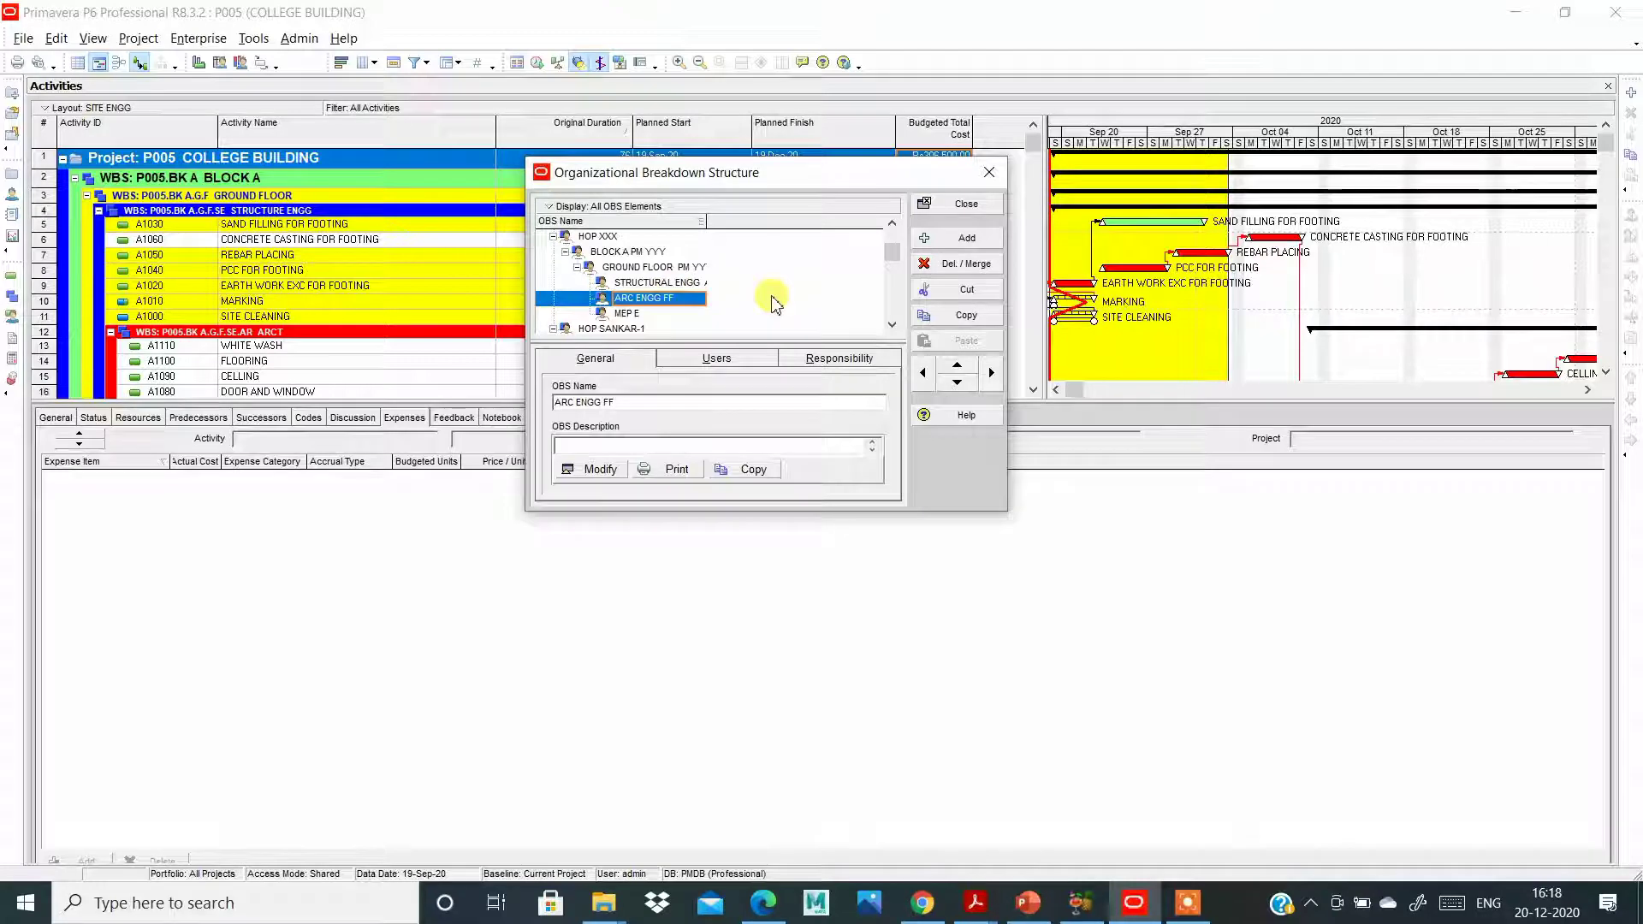
Add another OBS element after MEP E on the same level and name it INFRA H.
left_click(618, 268)
left_click(638, 284)
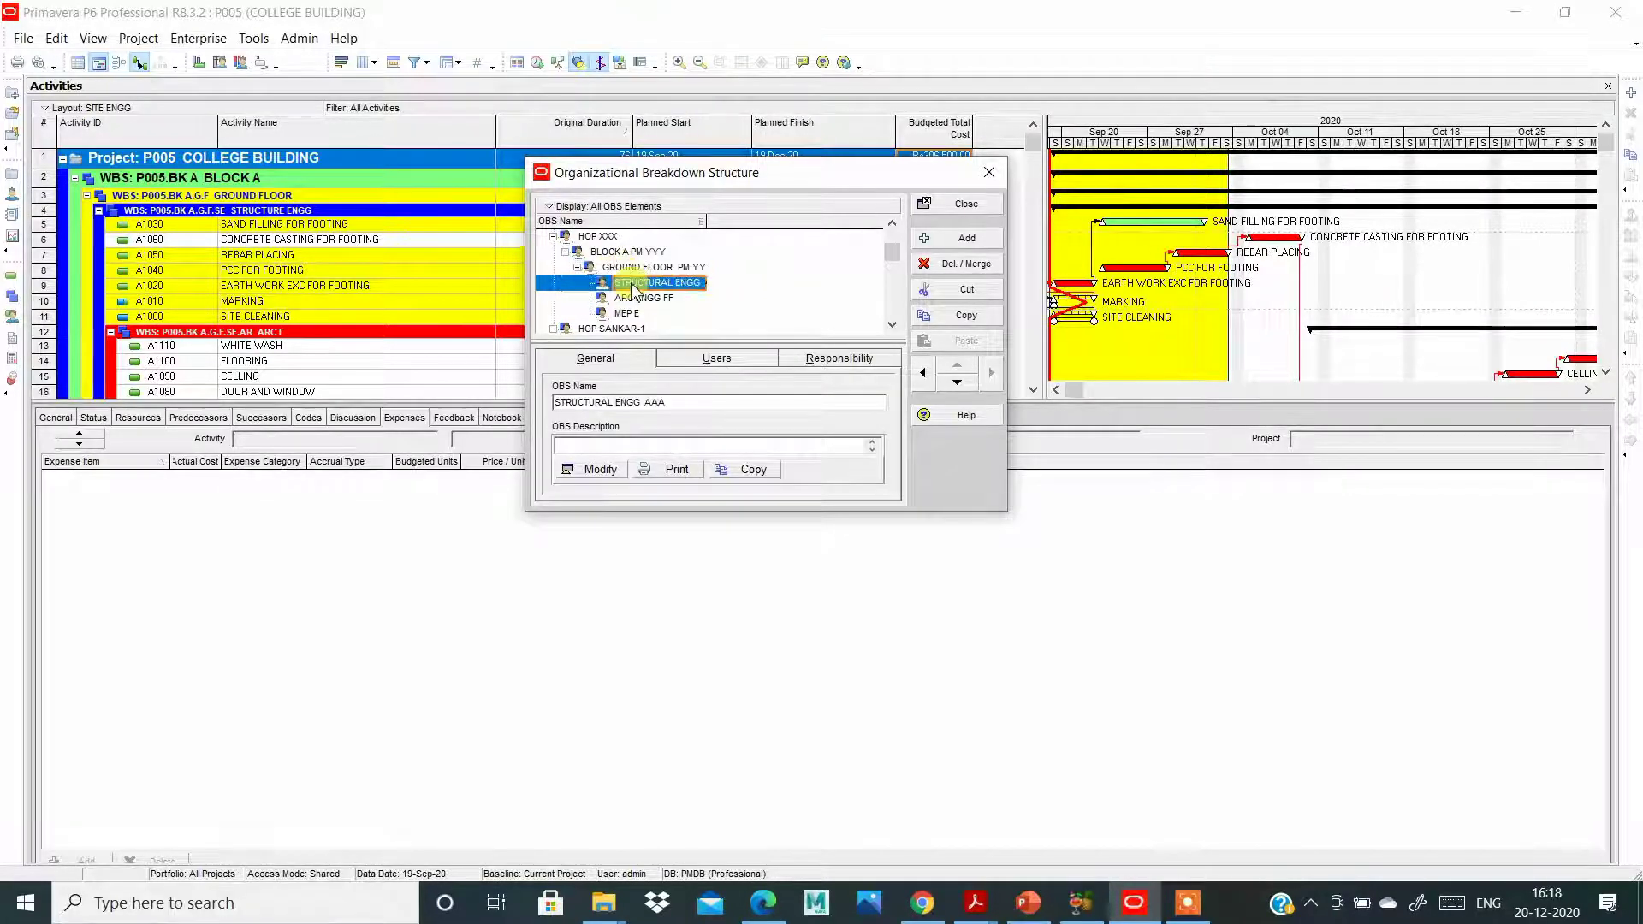
left_click(643, 299)
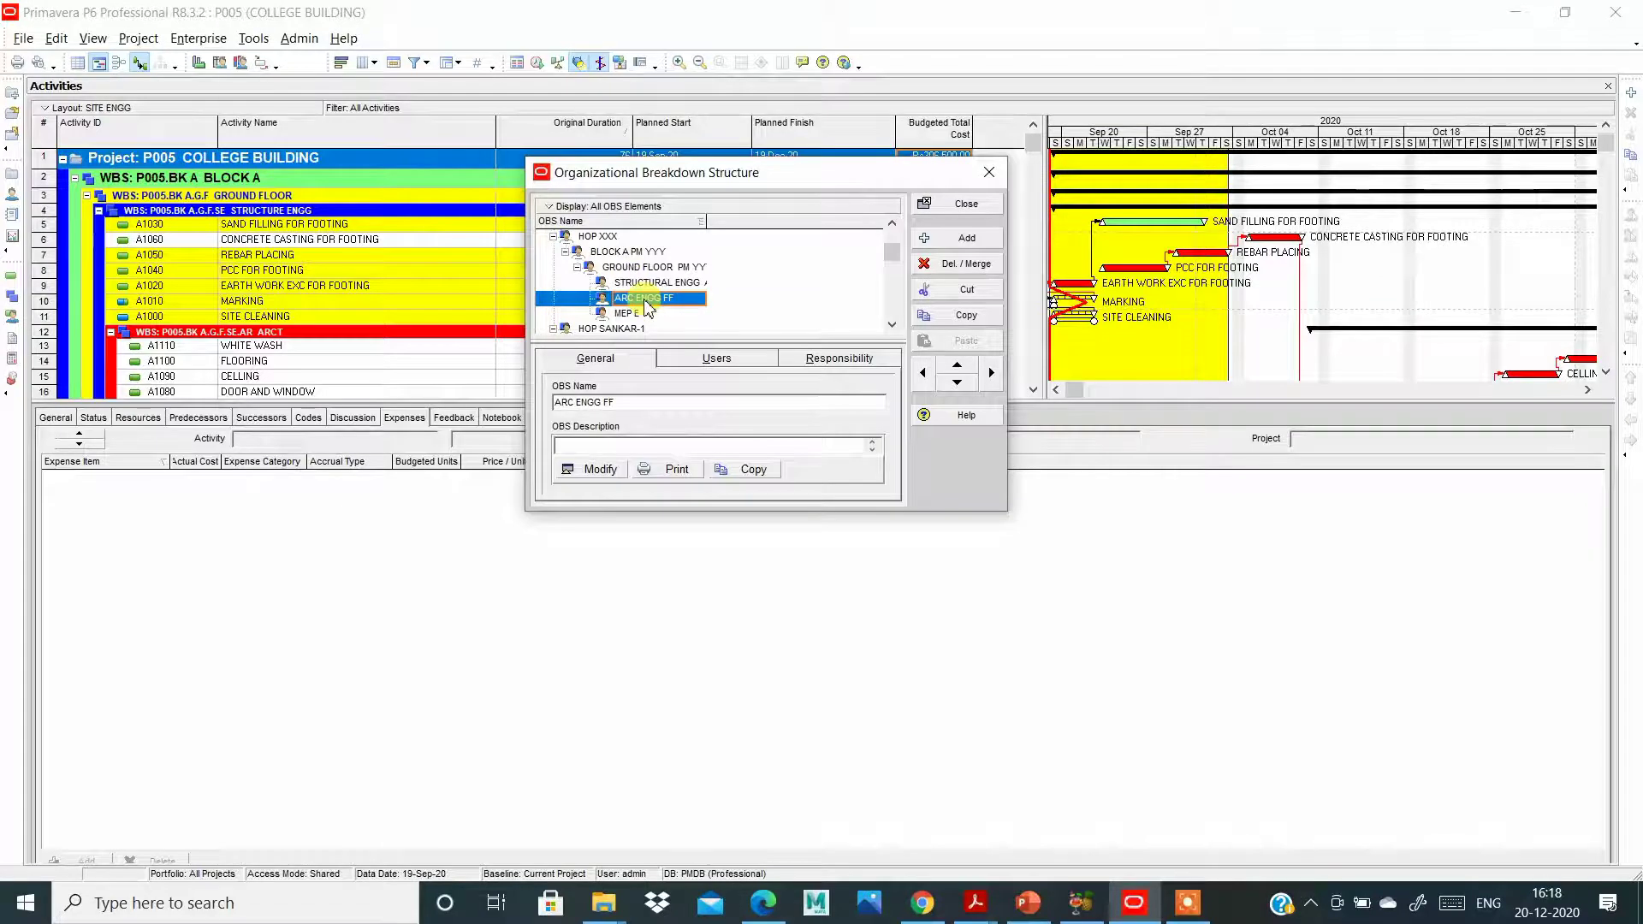
left_click(647, 315)
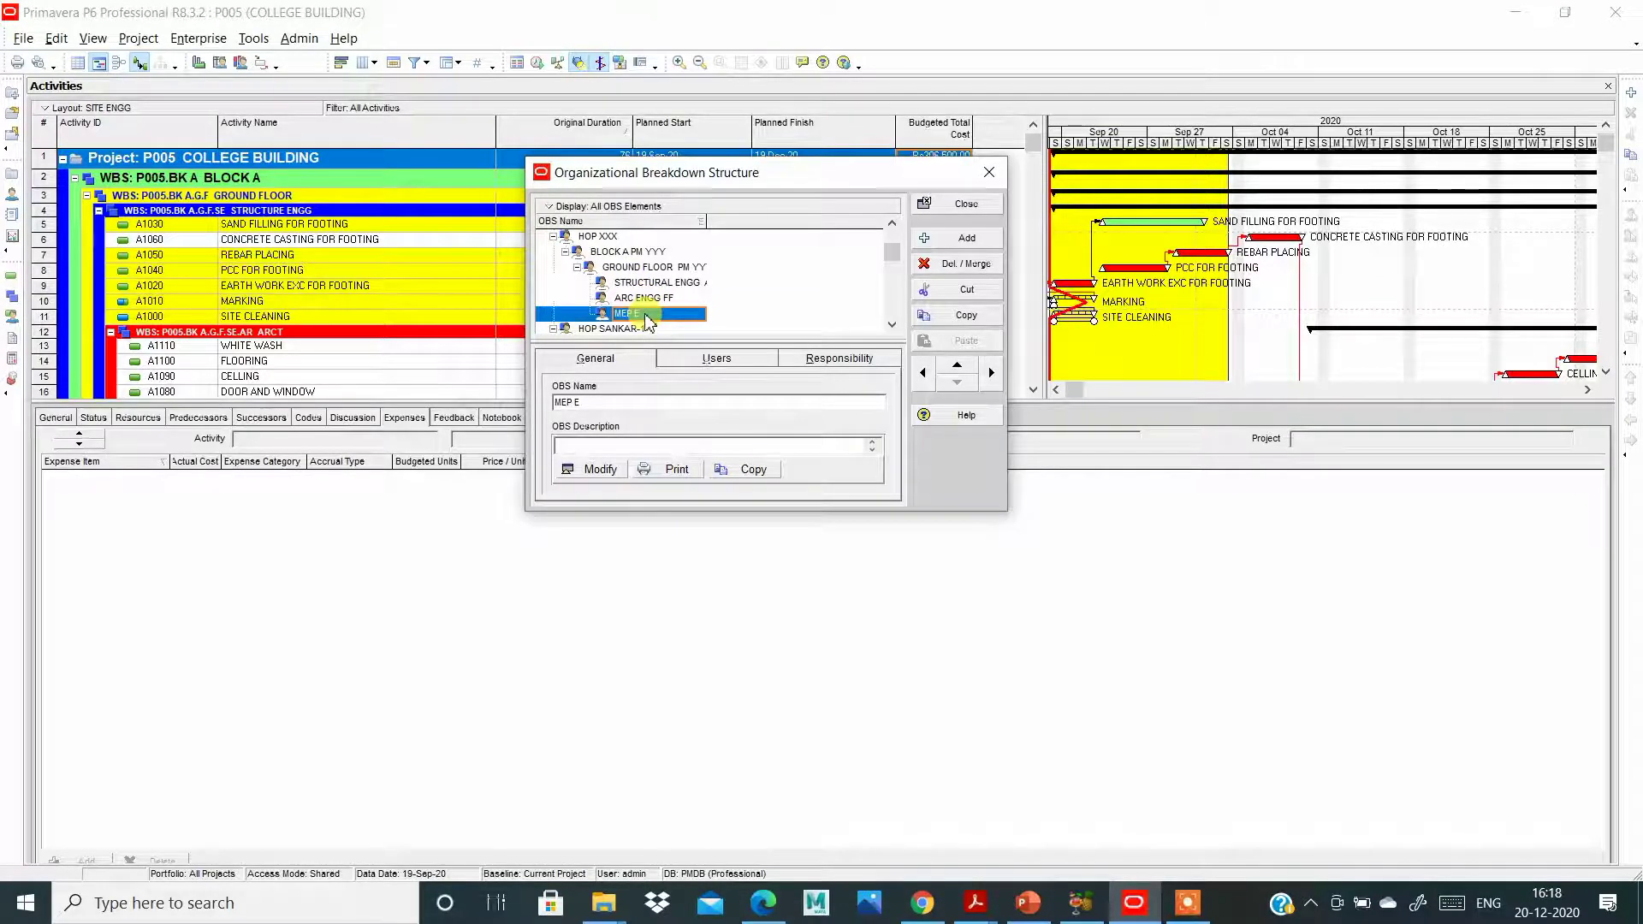
left_click(963, 241)
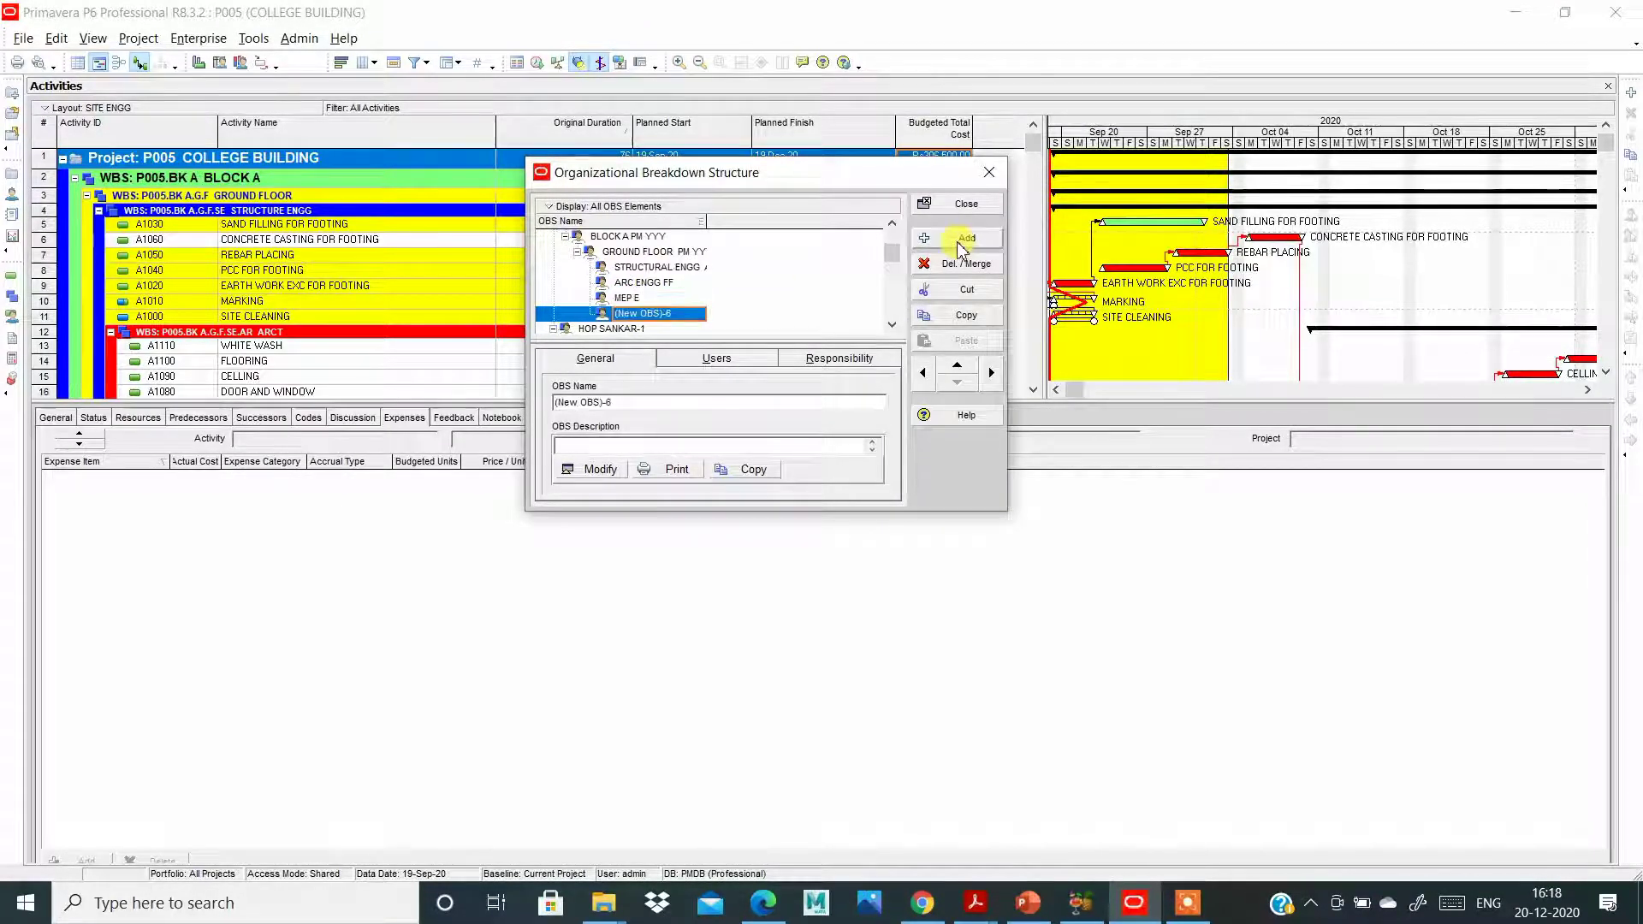
left_click(691, 315)
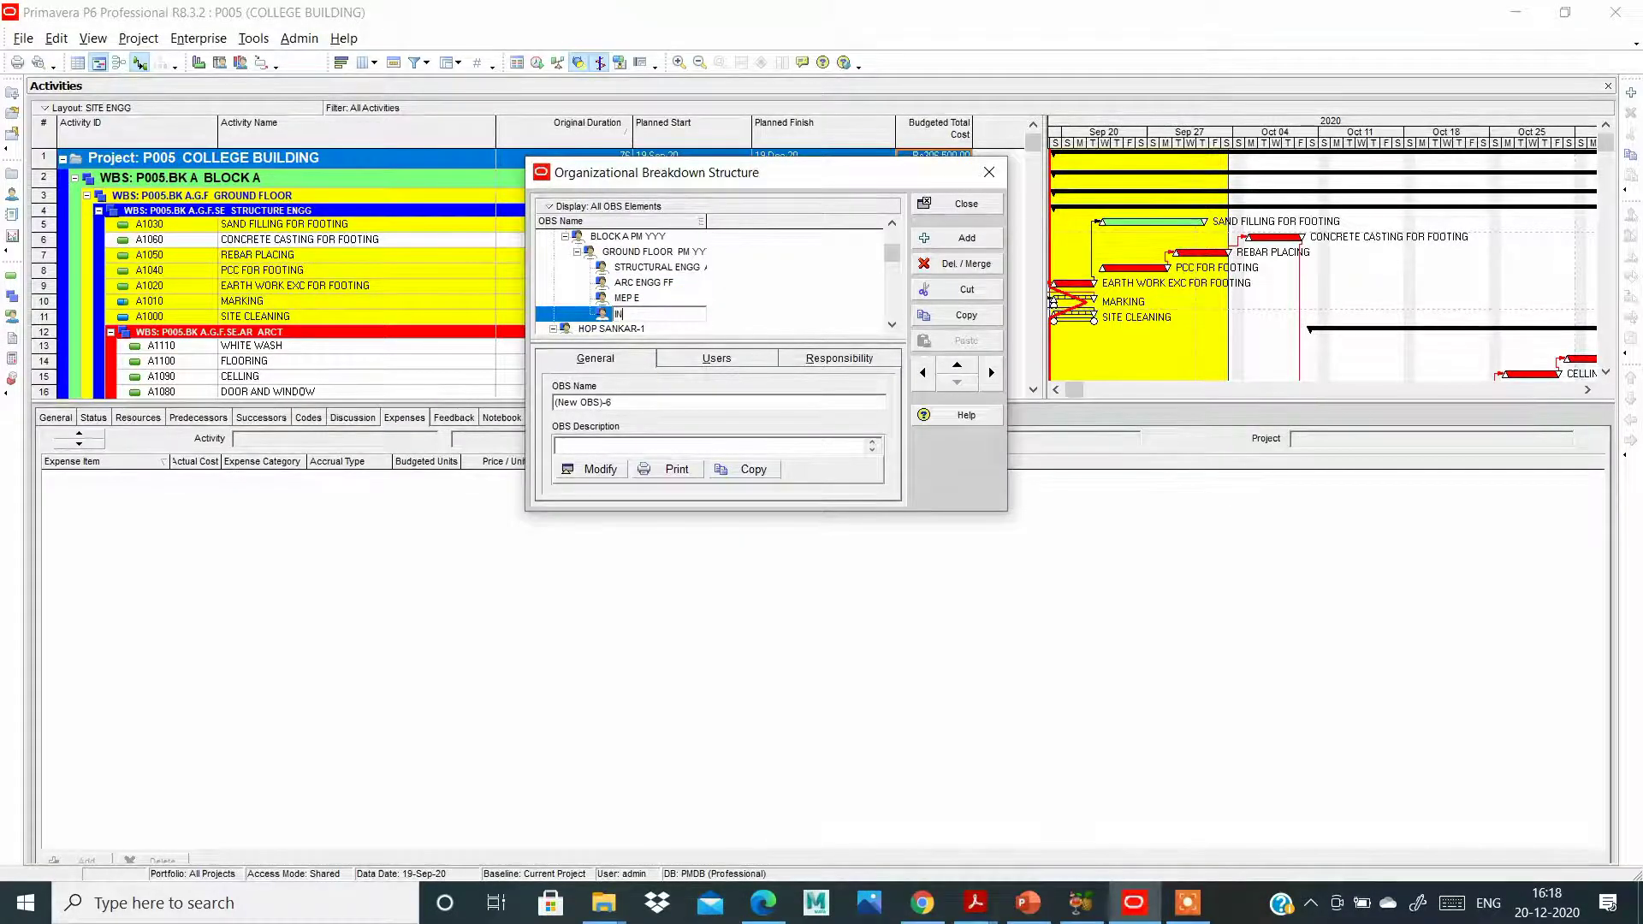
type("INFRA H")
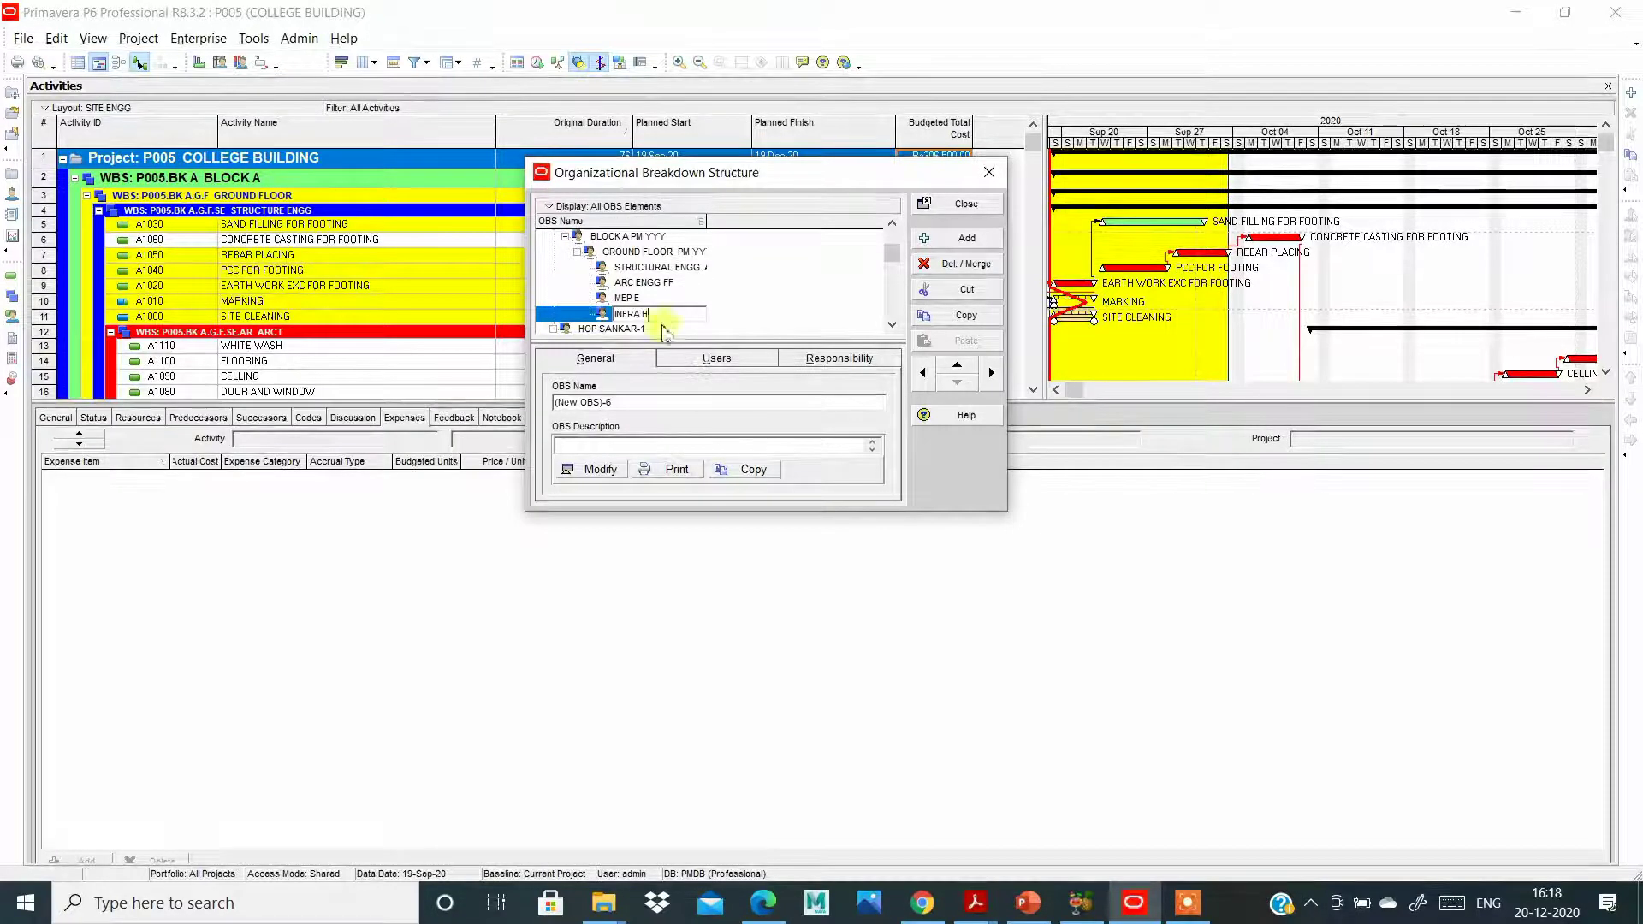
left_click(747, 292)
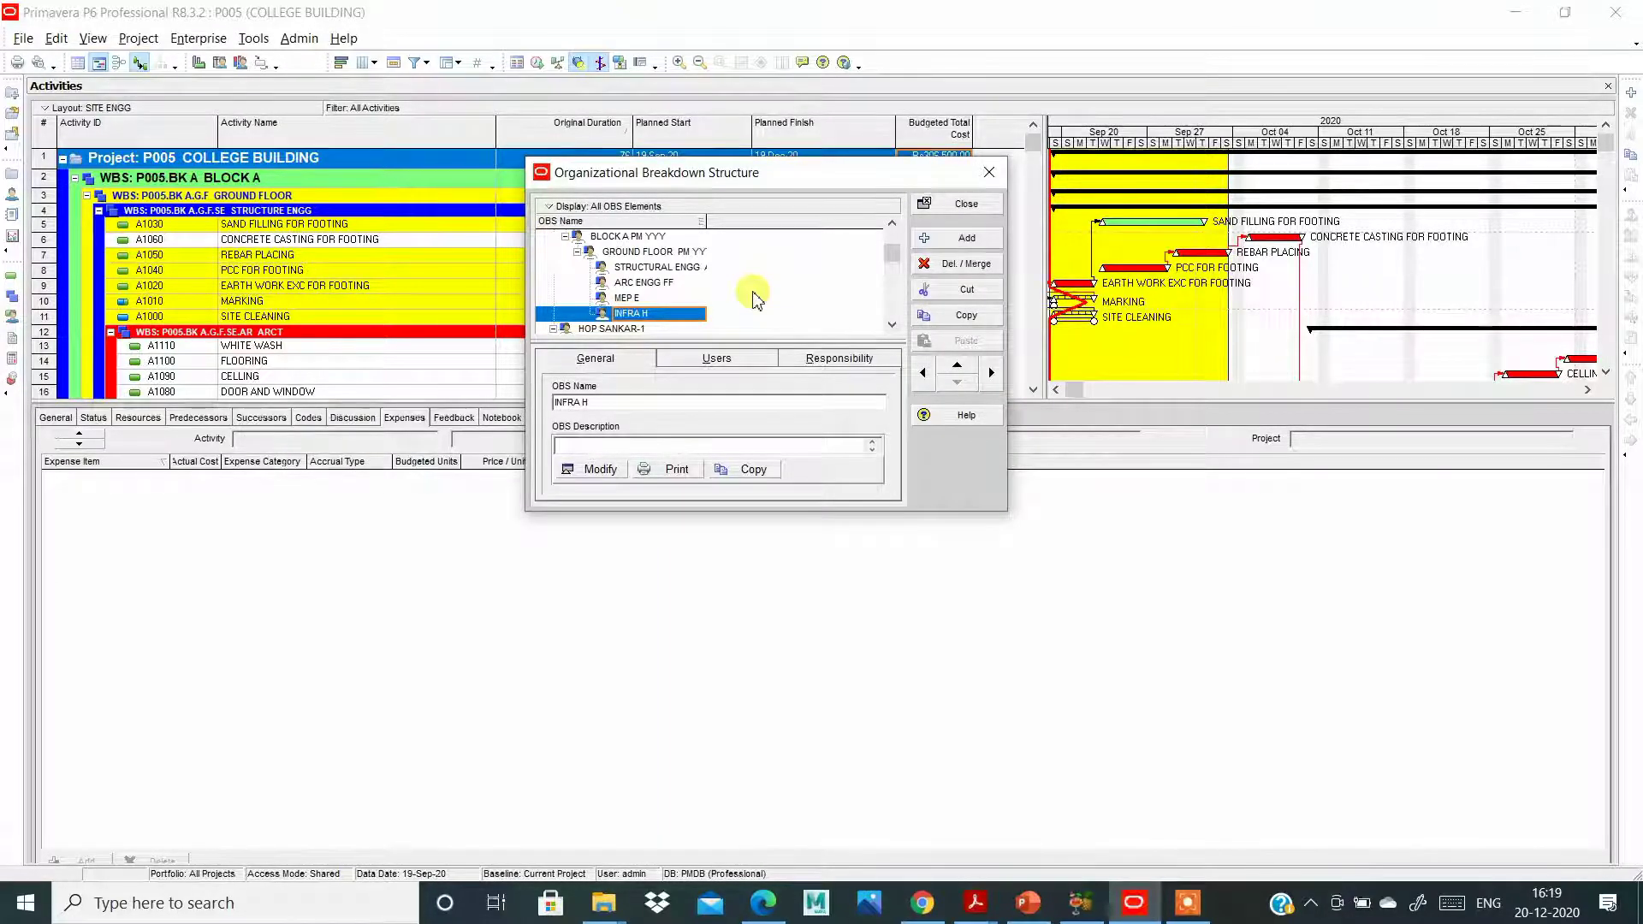
Review the hierarchy under HOP XXX, from the block A and ground floor managers down to the discipline engineers.
left_click(689, 283)
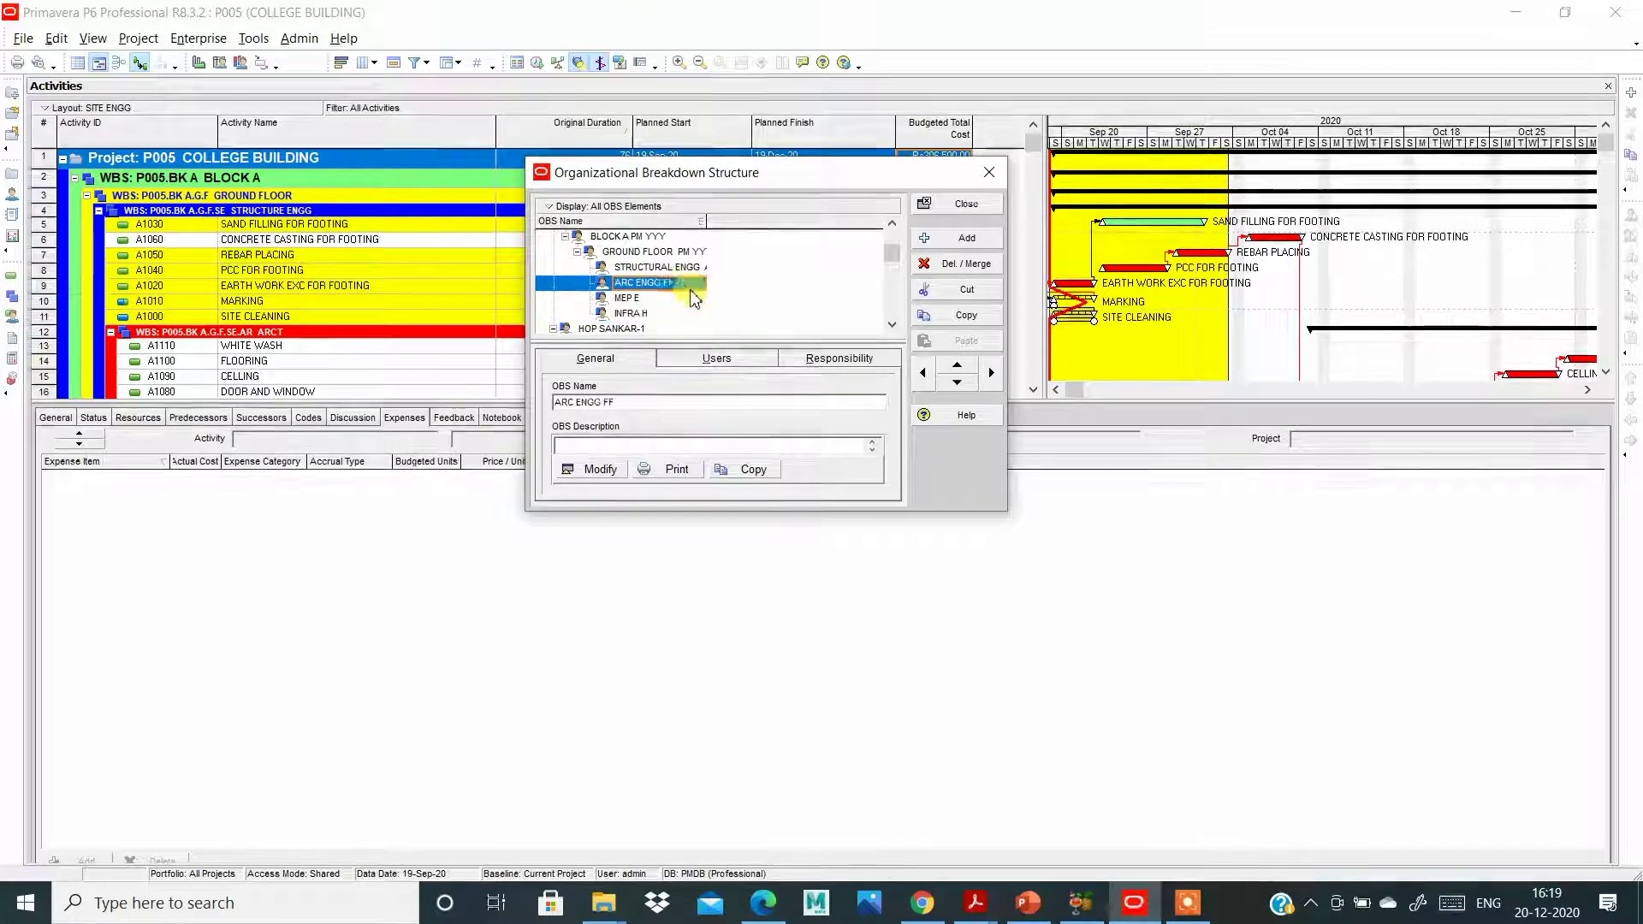
left_click(659, 267)
left_click(661, 286)
left_click(642, 299)
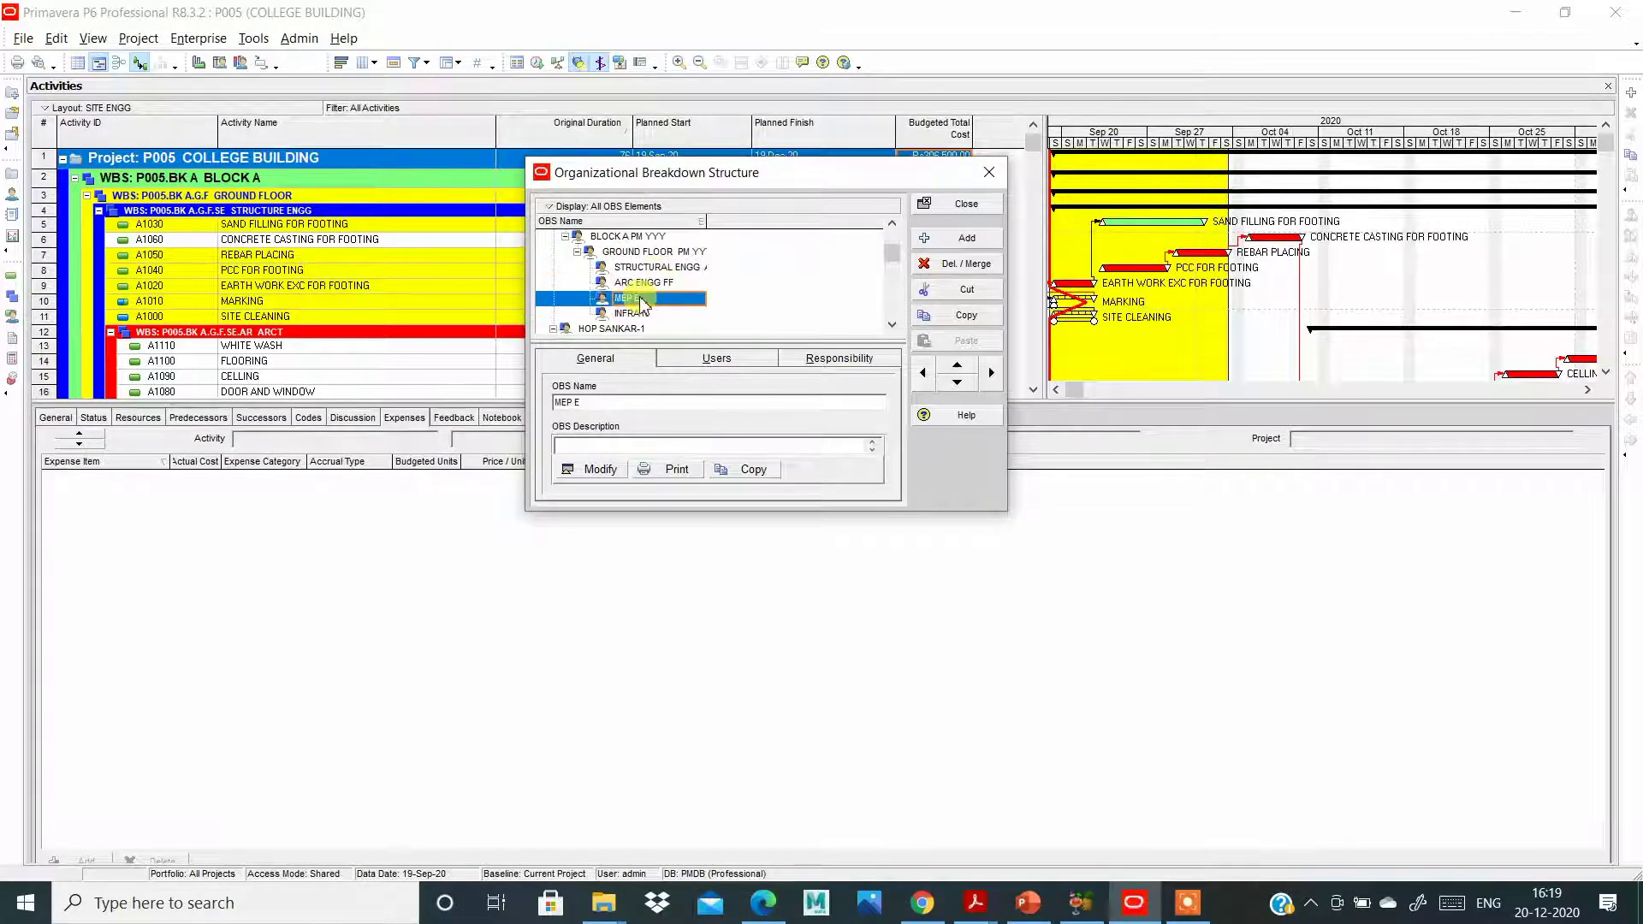
left_click(629, 238)
scroll(629, 257, "up", 1)
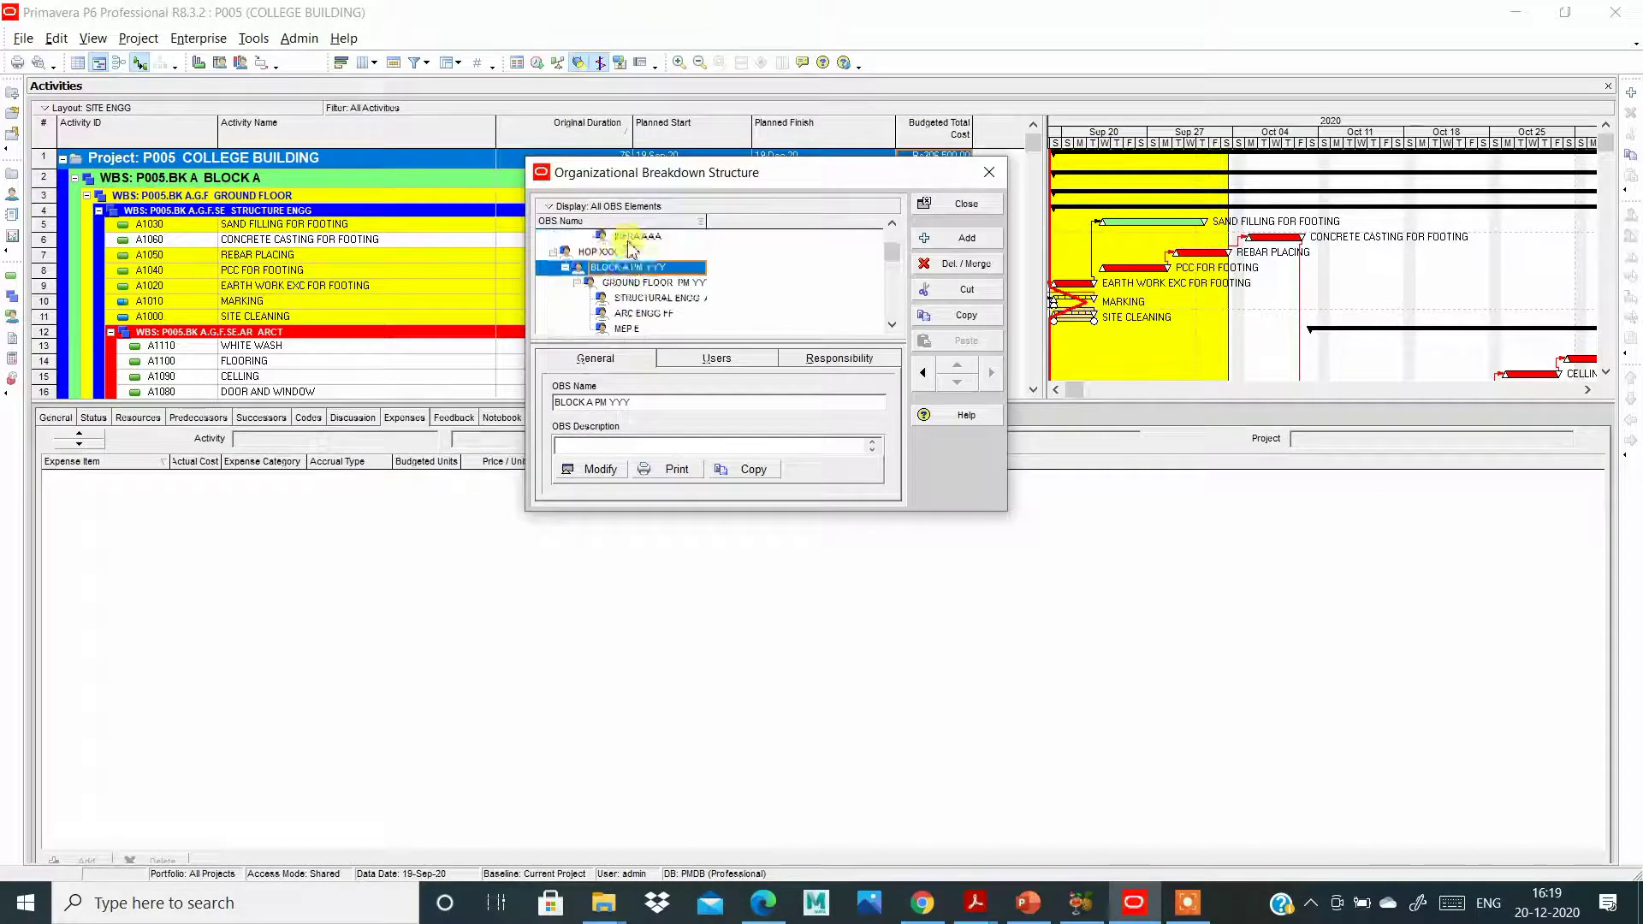
left_click(606, 252)
scroll(606, 256, "down", 1)
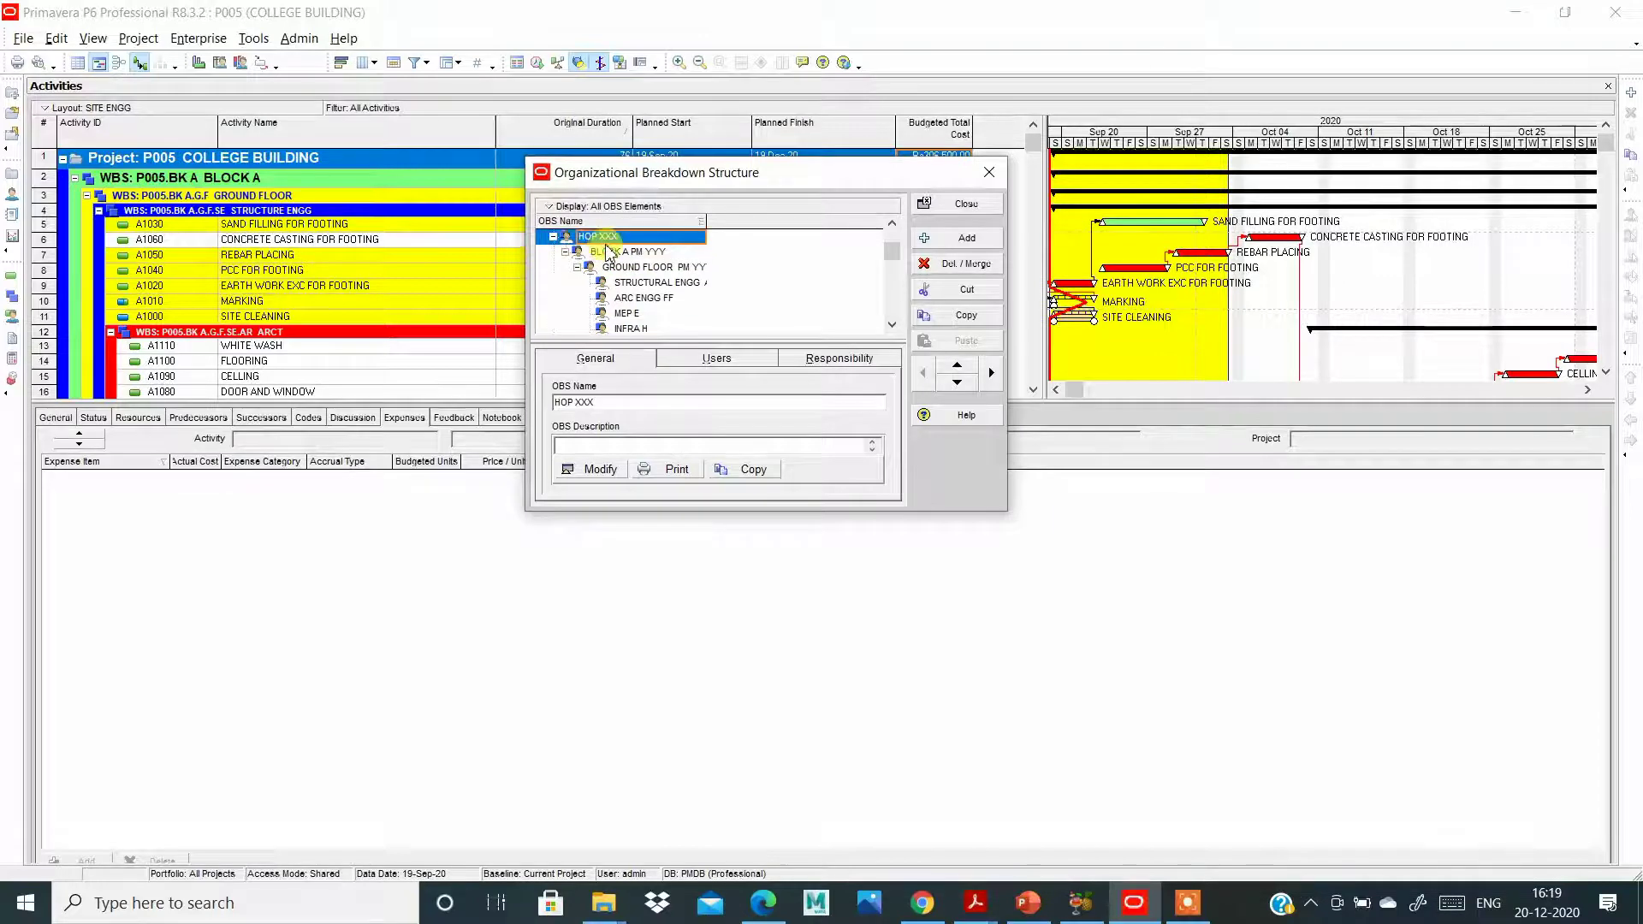
left_click(616, 252)
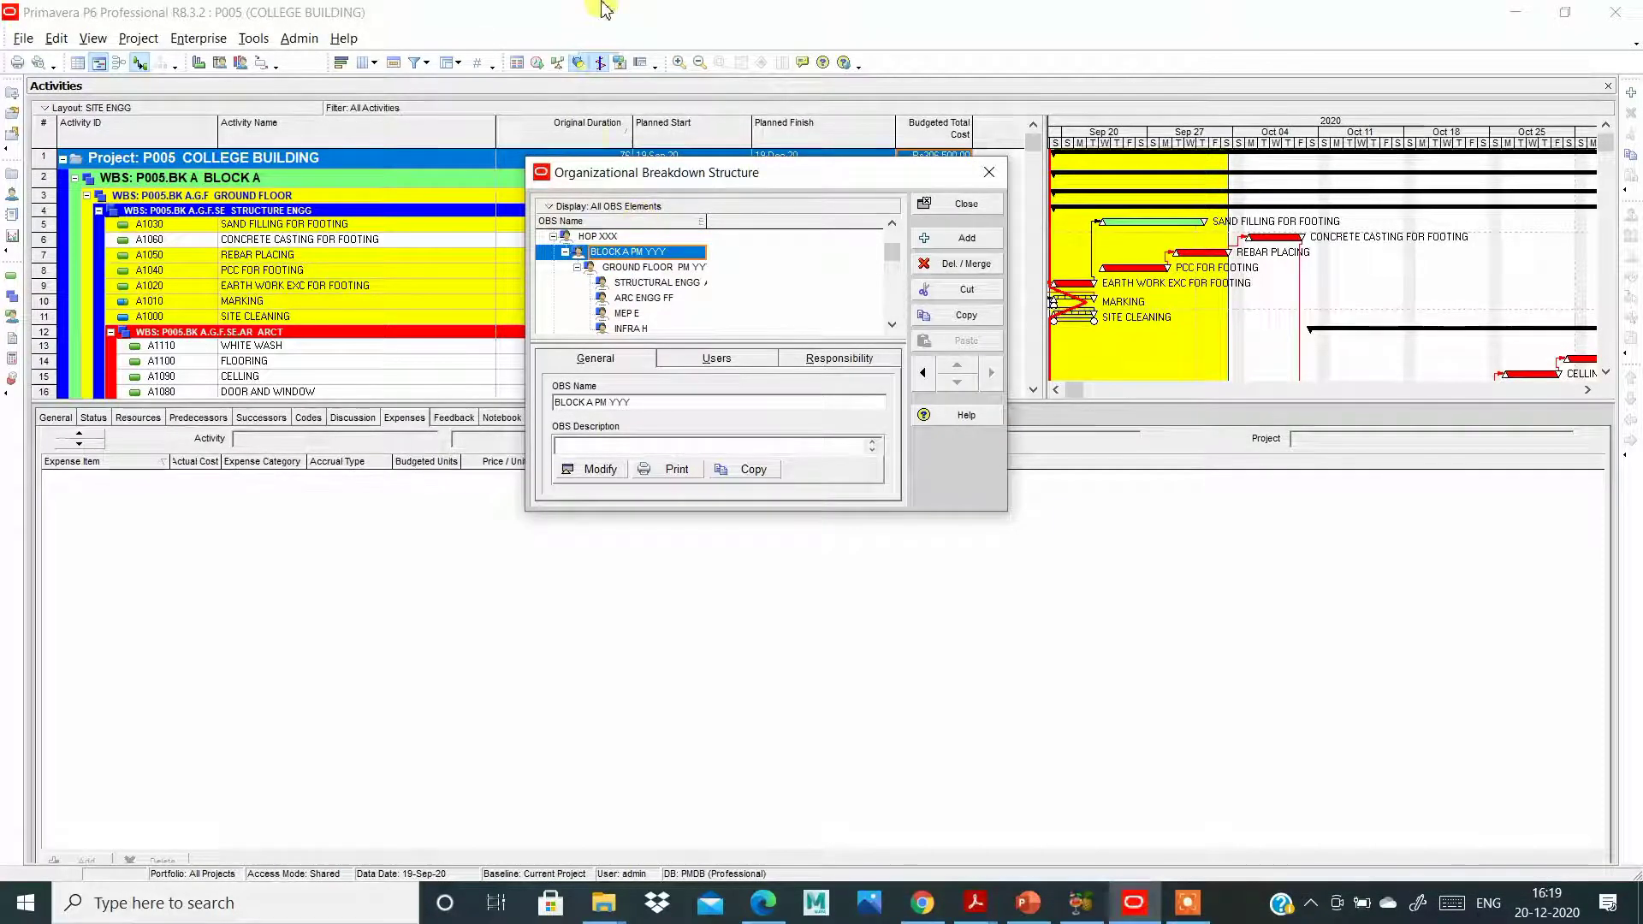
left_click(652, 269)
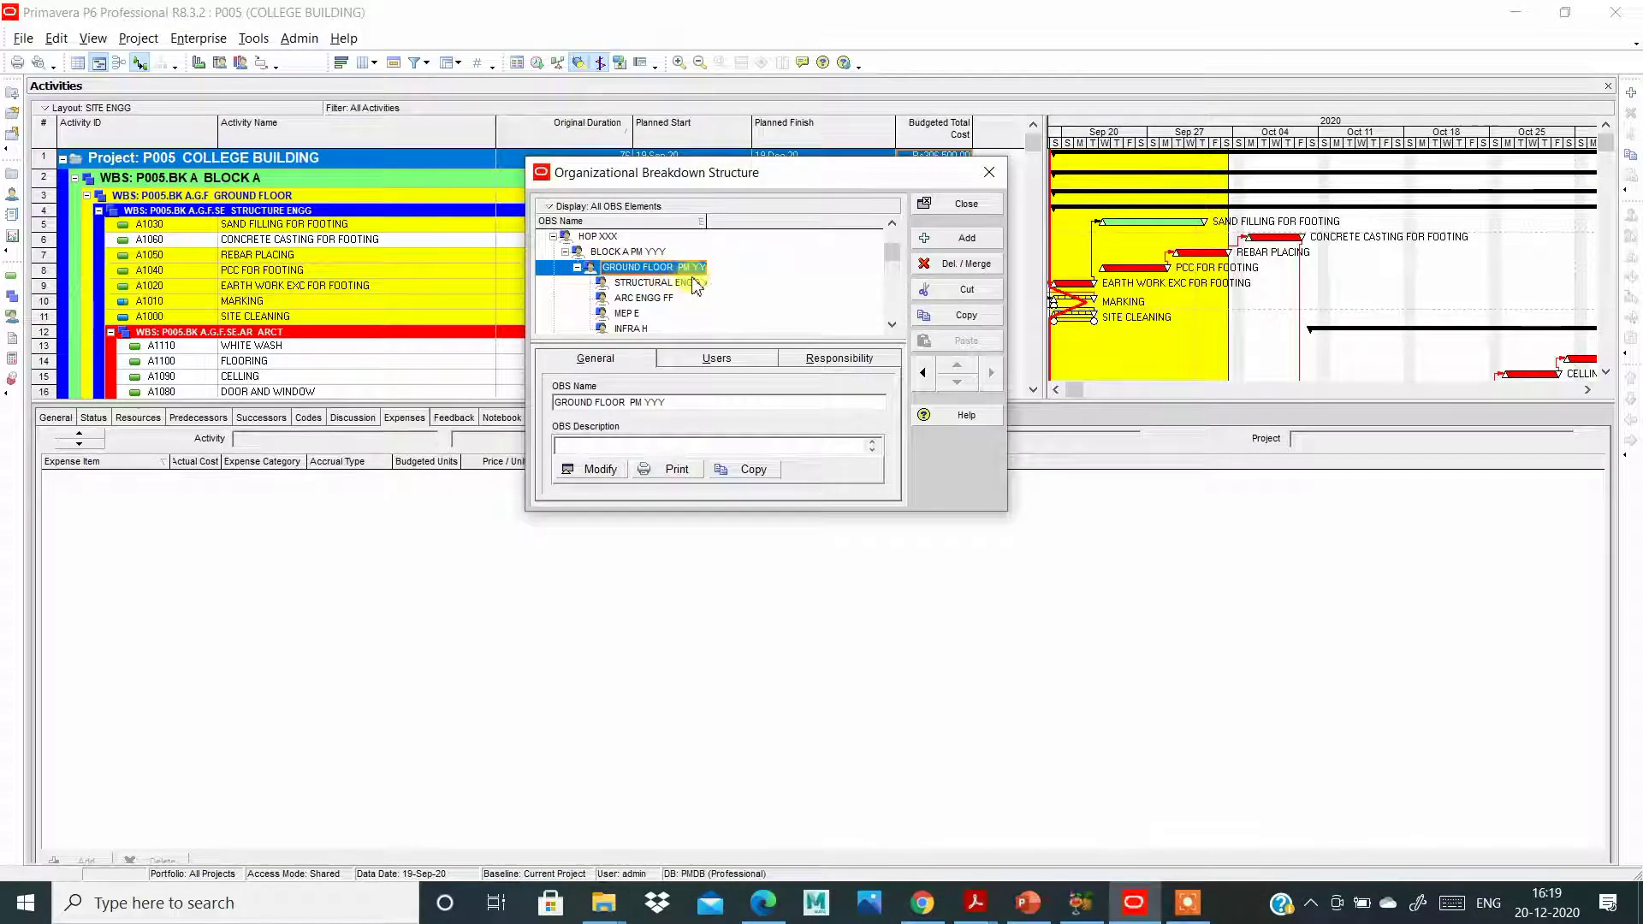
left_click(647, 284)
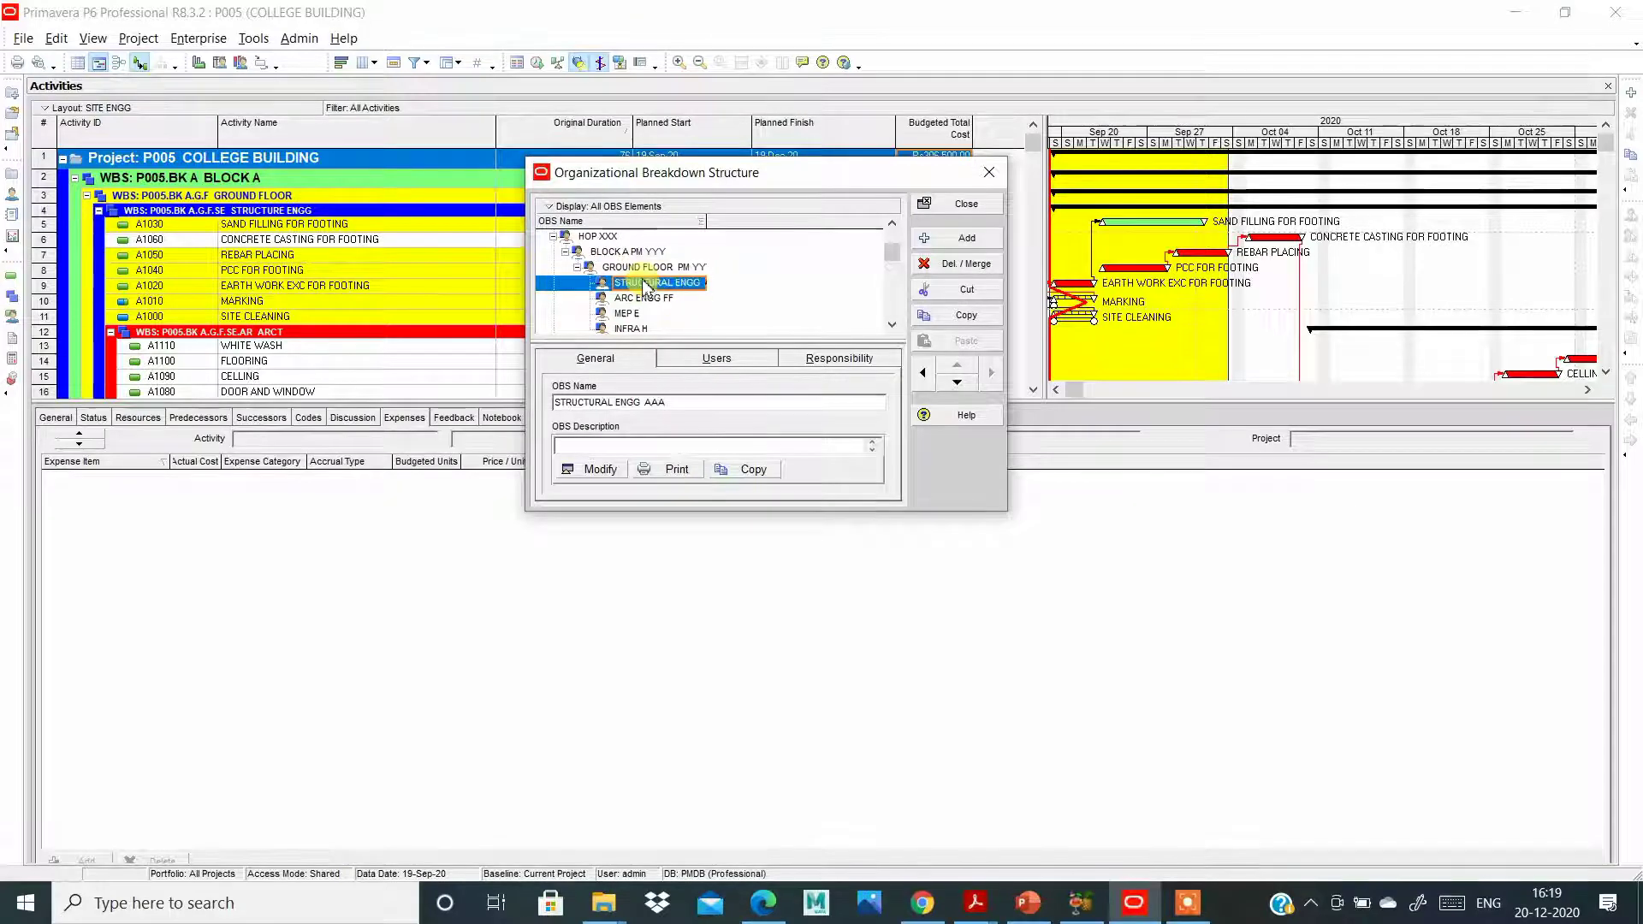
left_click(642, 313)
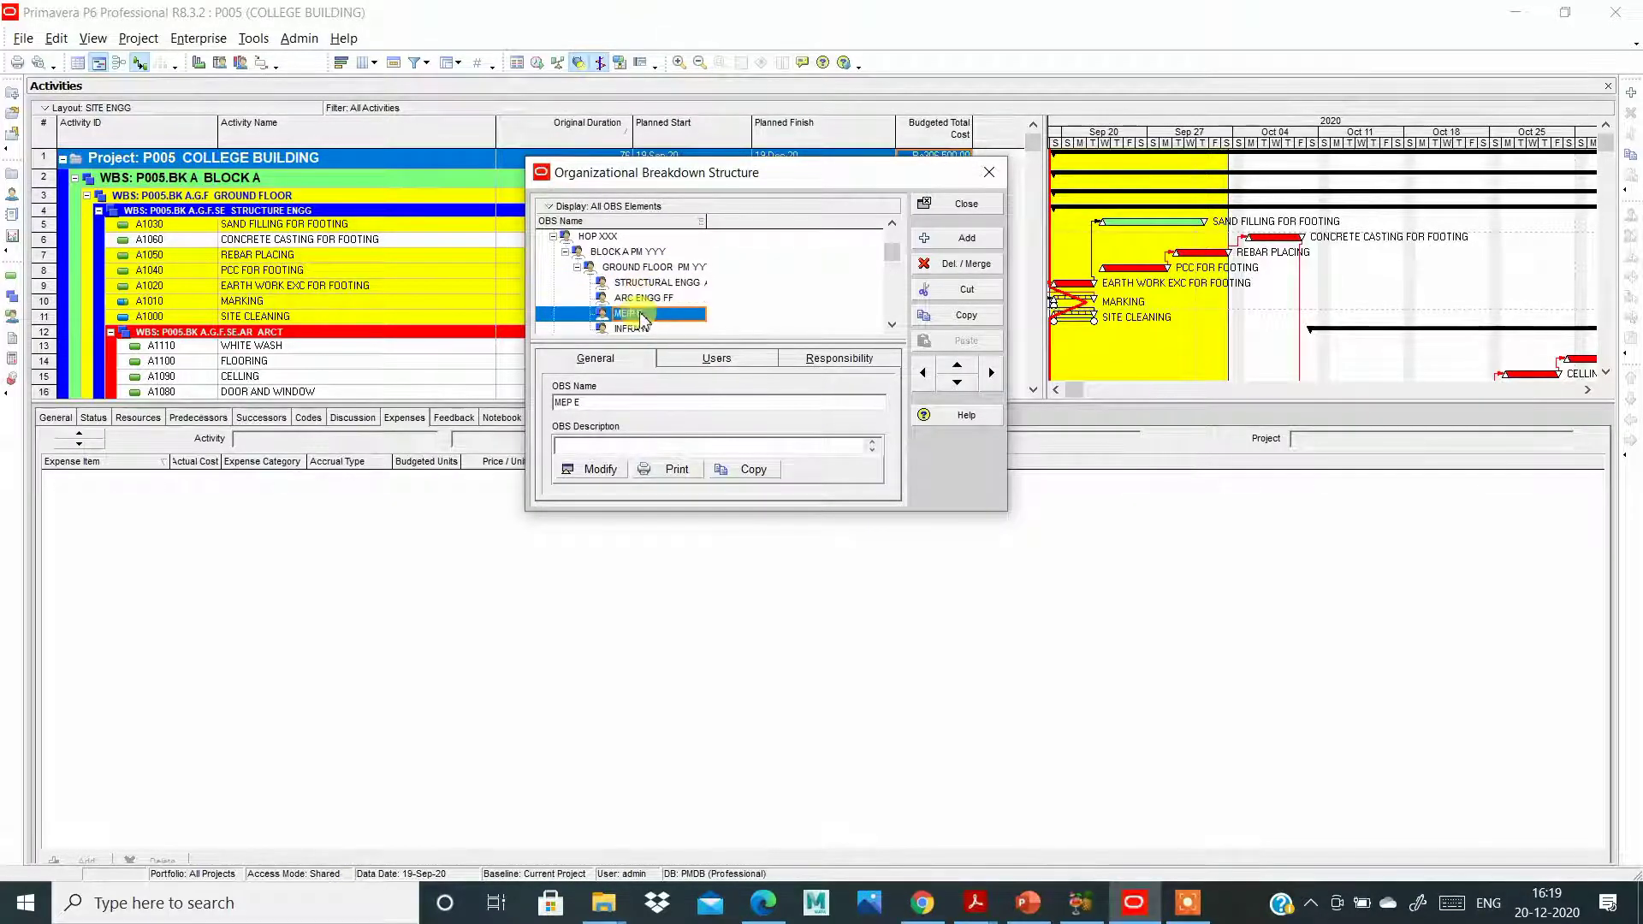
left_click(655, 328)
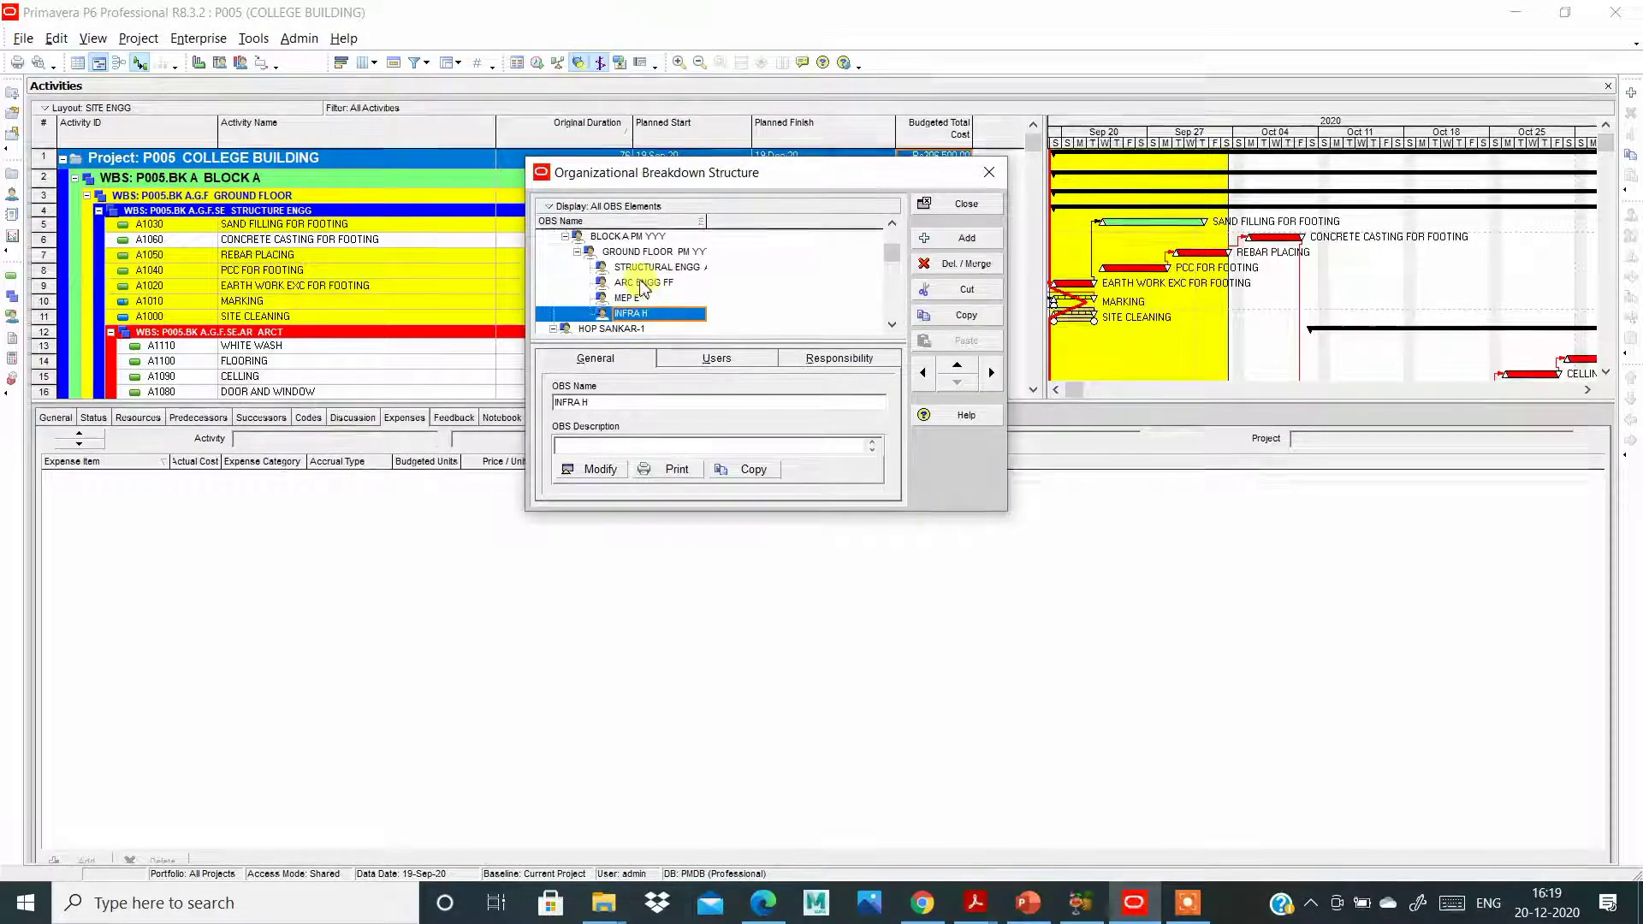
scroll(651, 295, "up", 1)
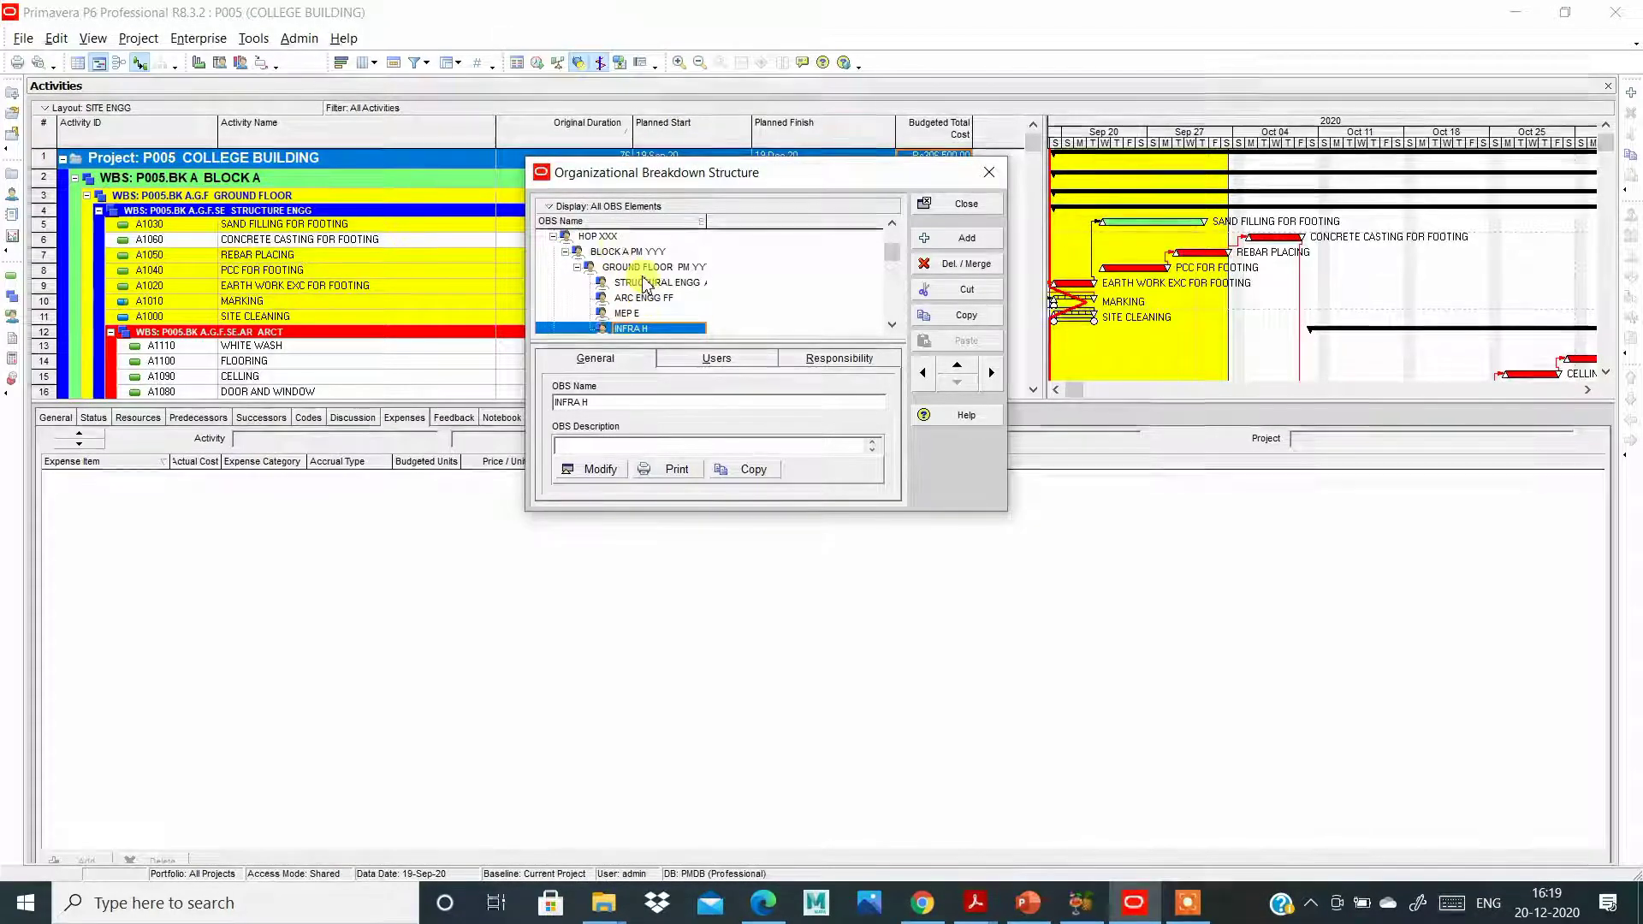
Add a new OBS element after BLOCK A PM YYY on the same level.
left_click(629, 252)
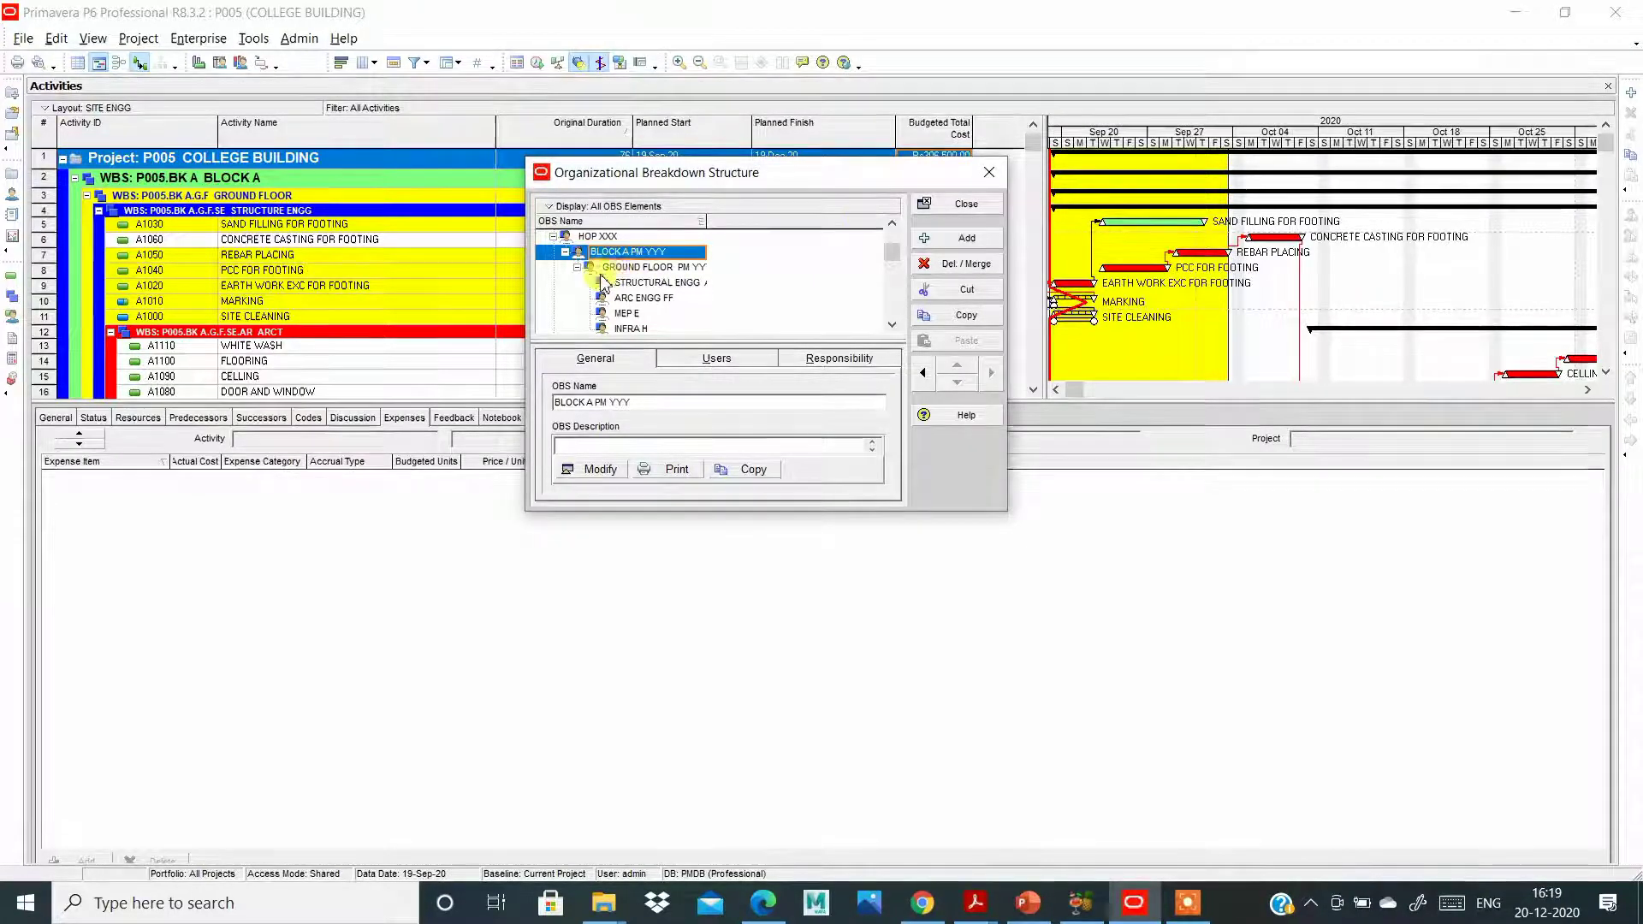
scroll(789, 239, "down", 1)
left_click(942, 240)
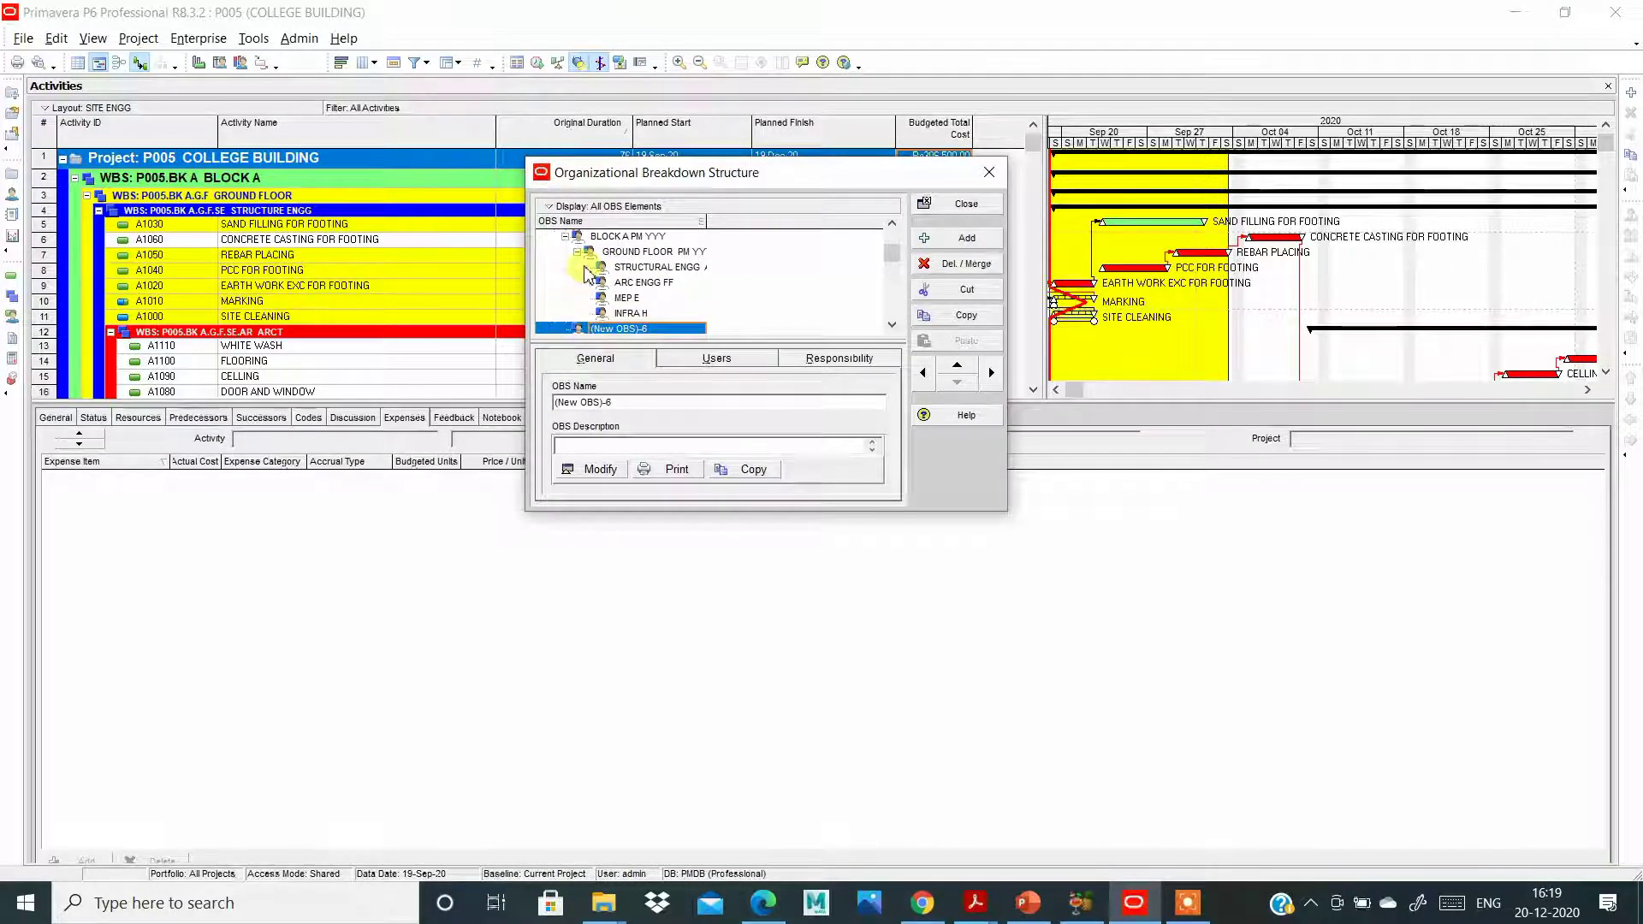
scroll(612, 268, "up", 1)
scroll(612, 268, "down", 1)
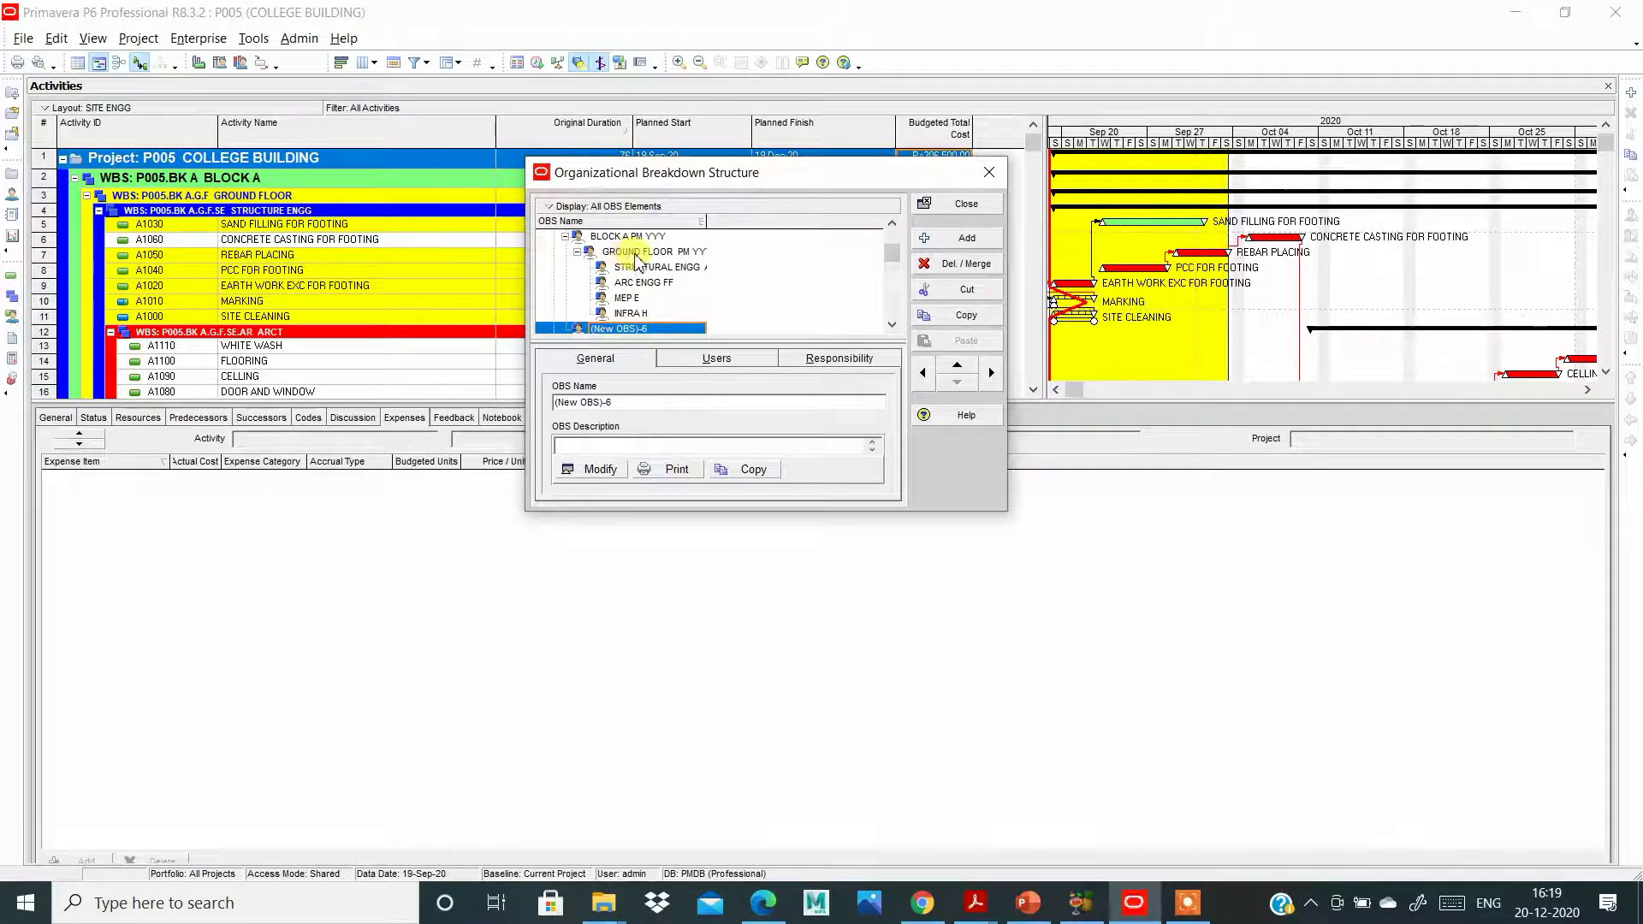
Name the new OBS element on the block A manager's level as FIRST FLOOR YYY.
scroll(650, 291, "down", 1)
left_click(664, 313)
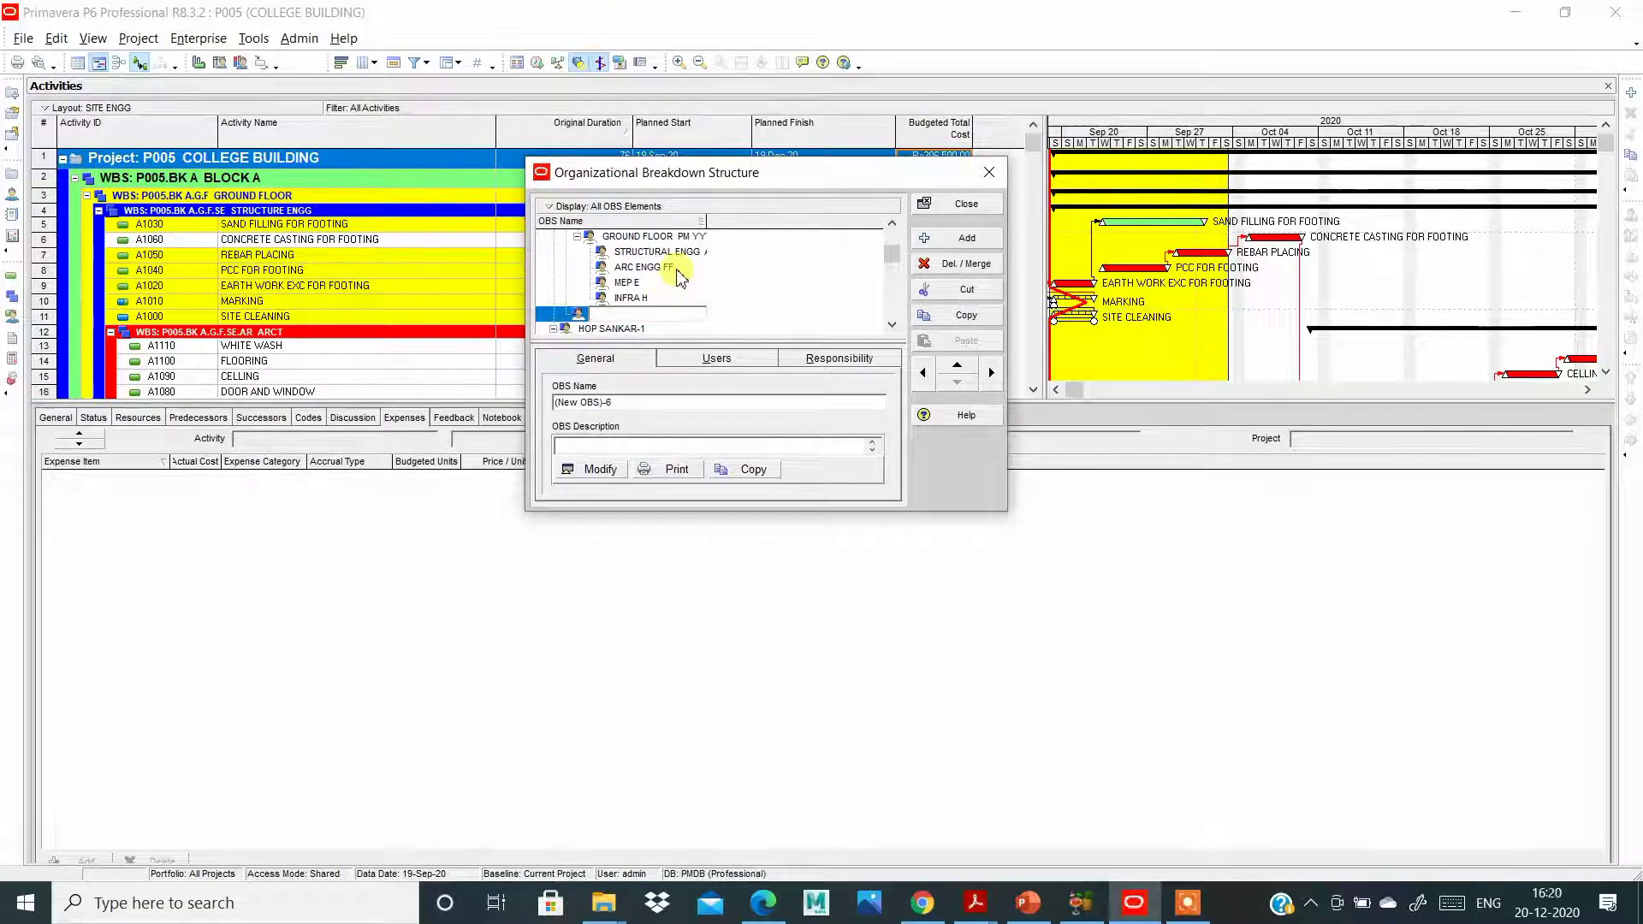
type("FIR")
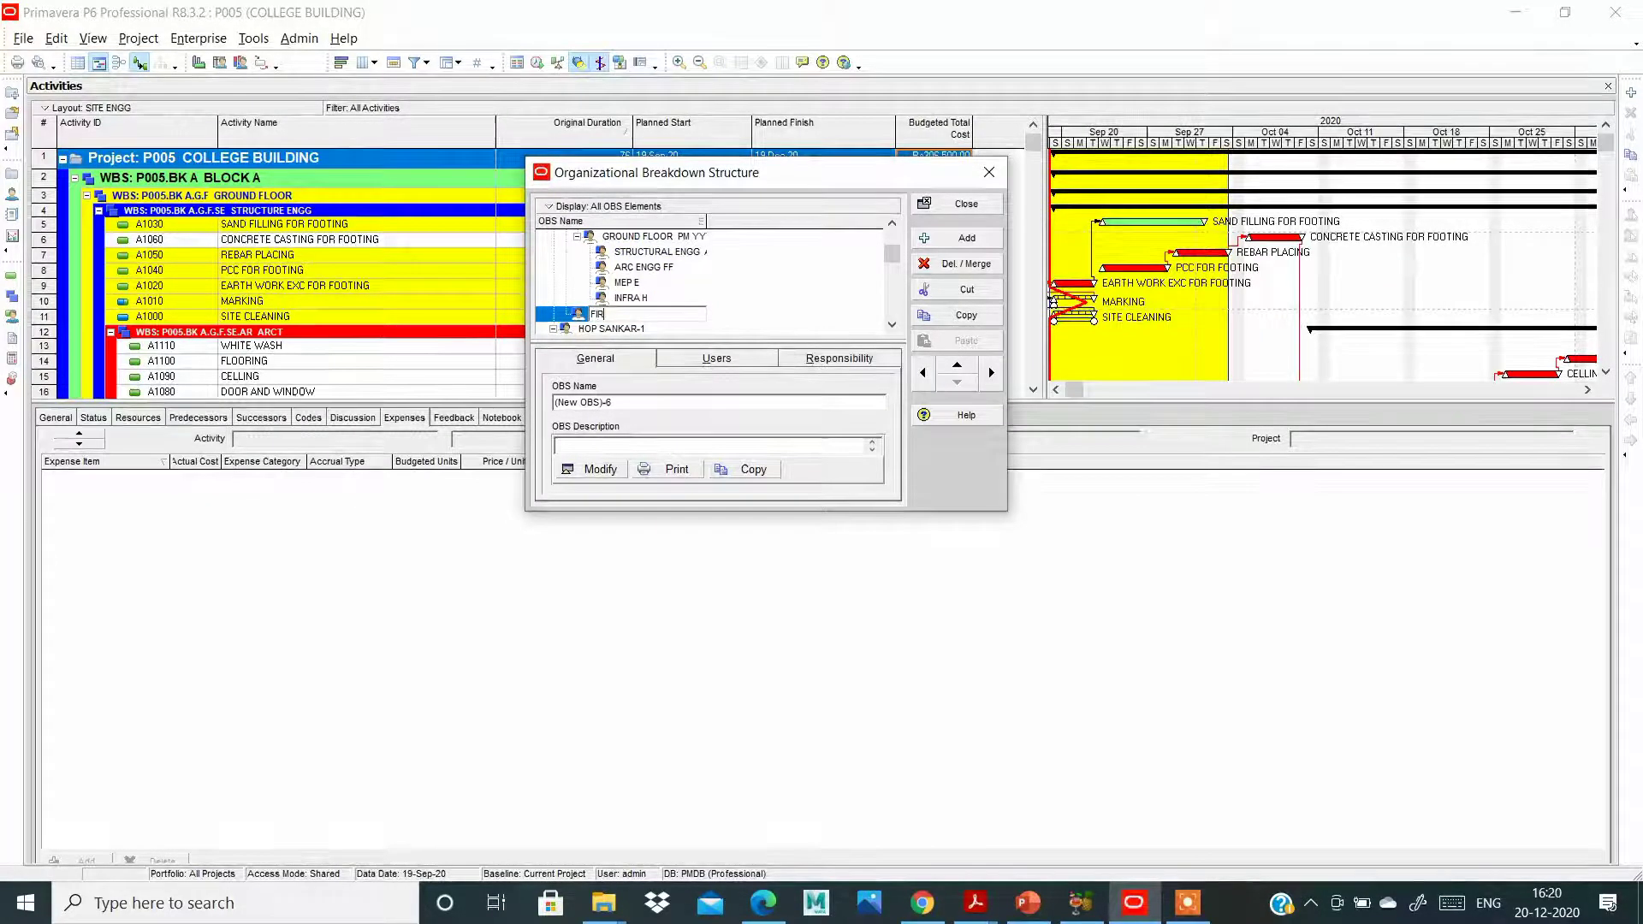
type("ST FLOOR")
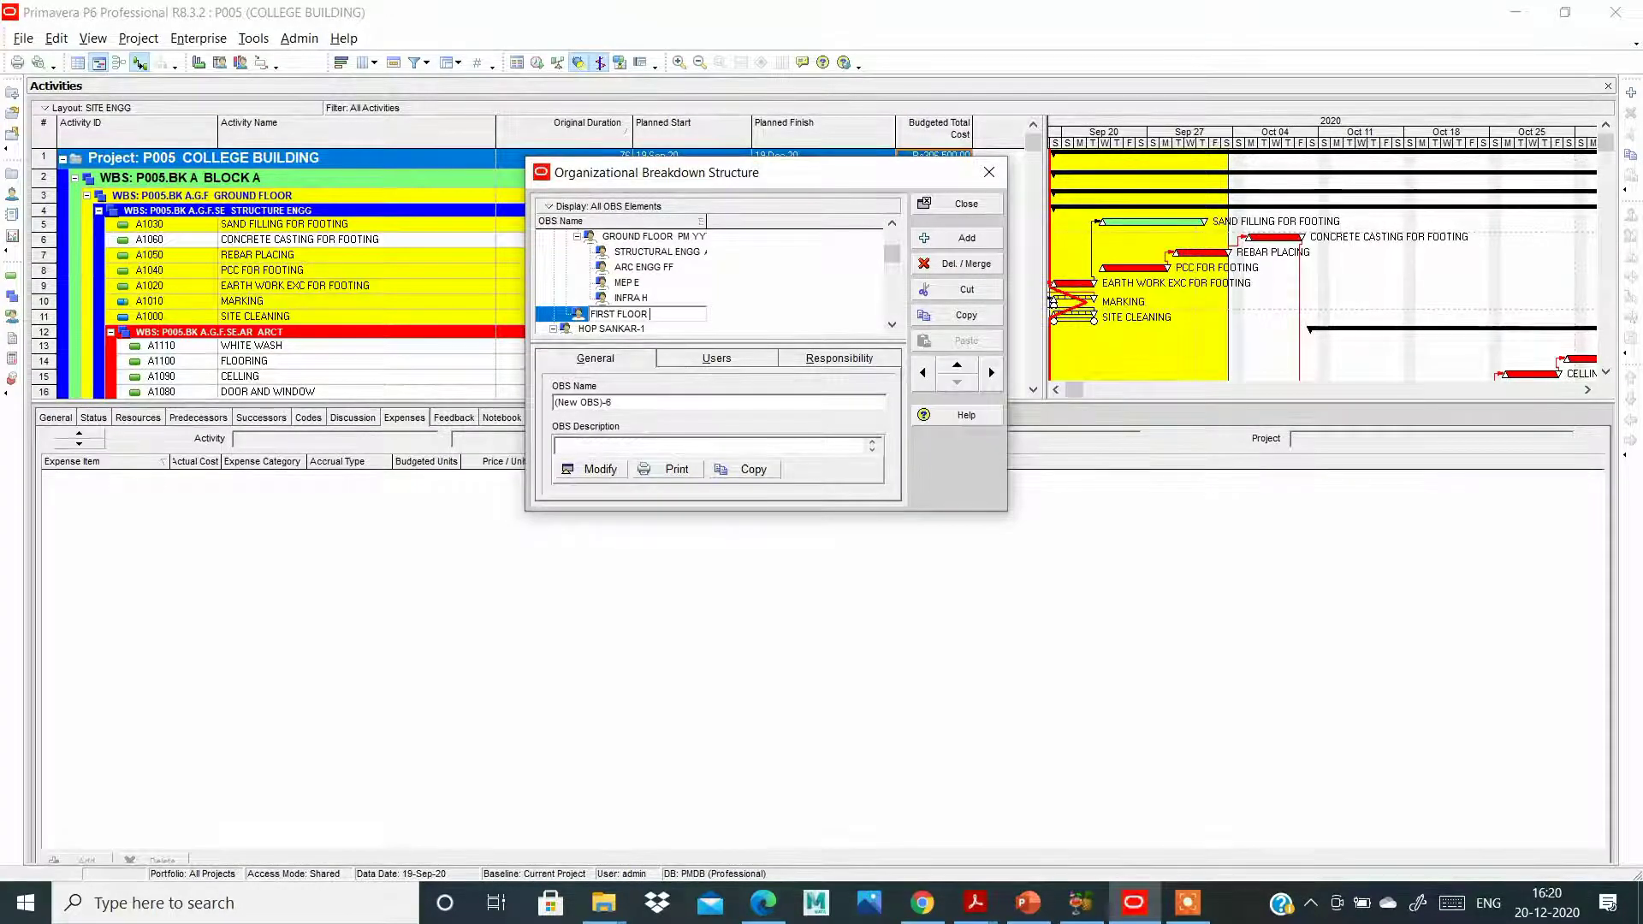
type(" YYY")
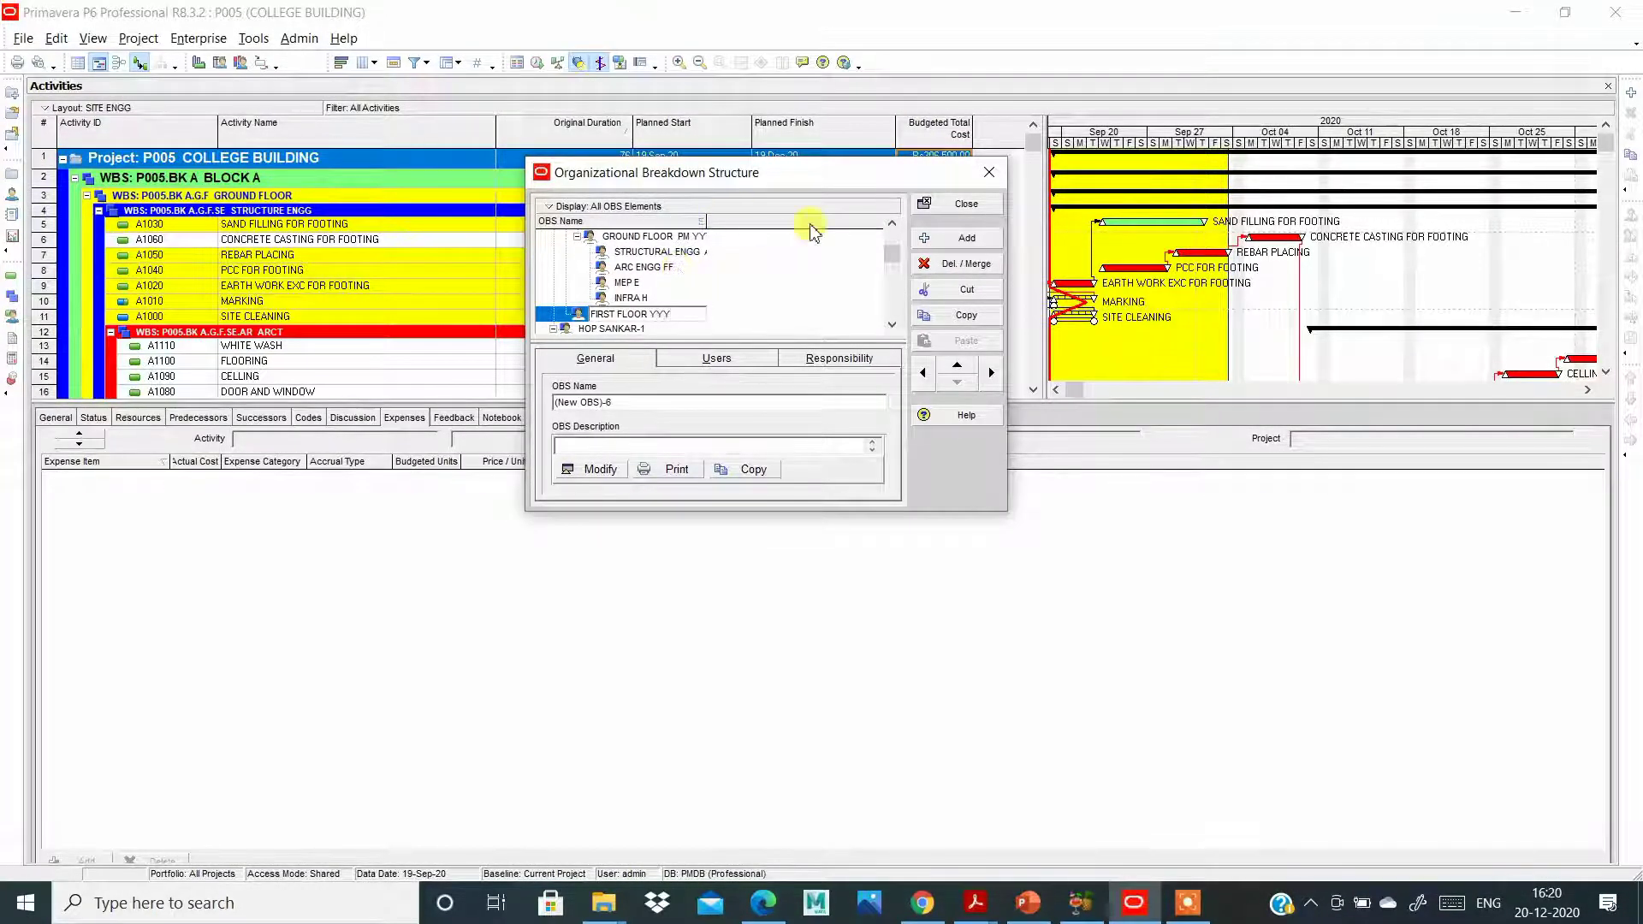
key("Return")
Check where FIRST FLOOR YYY sits in the hierarchy relative to BLOCK A PM YYY and GROUND FLOOR PM YYY.
scroll(761, 283, "up", 1)
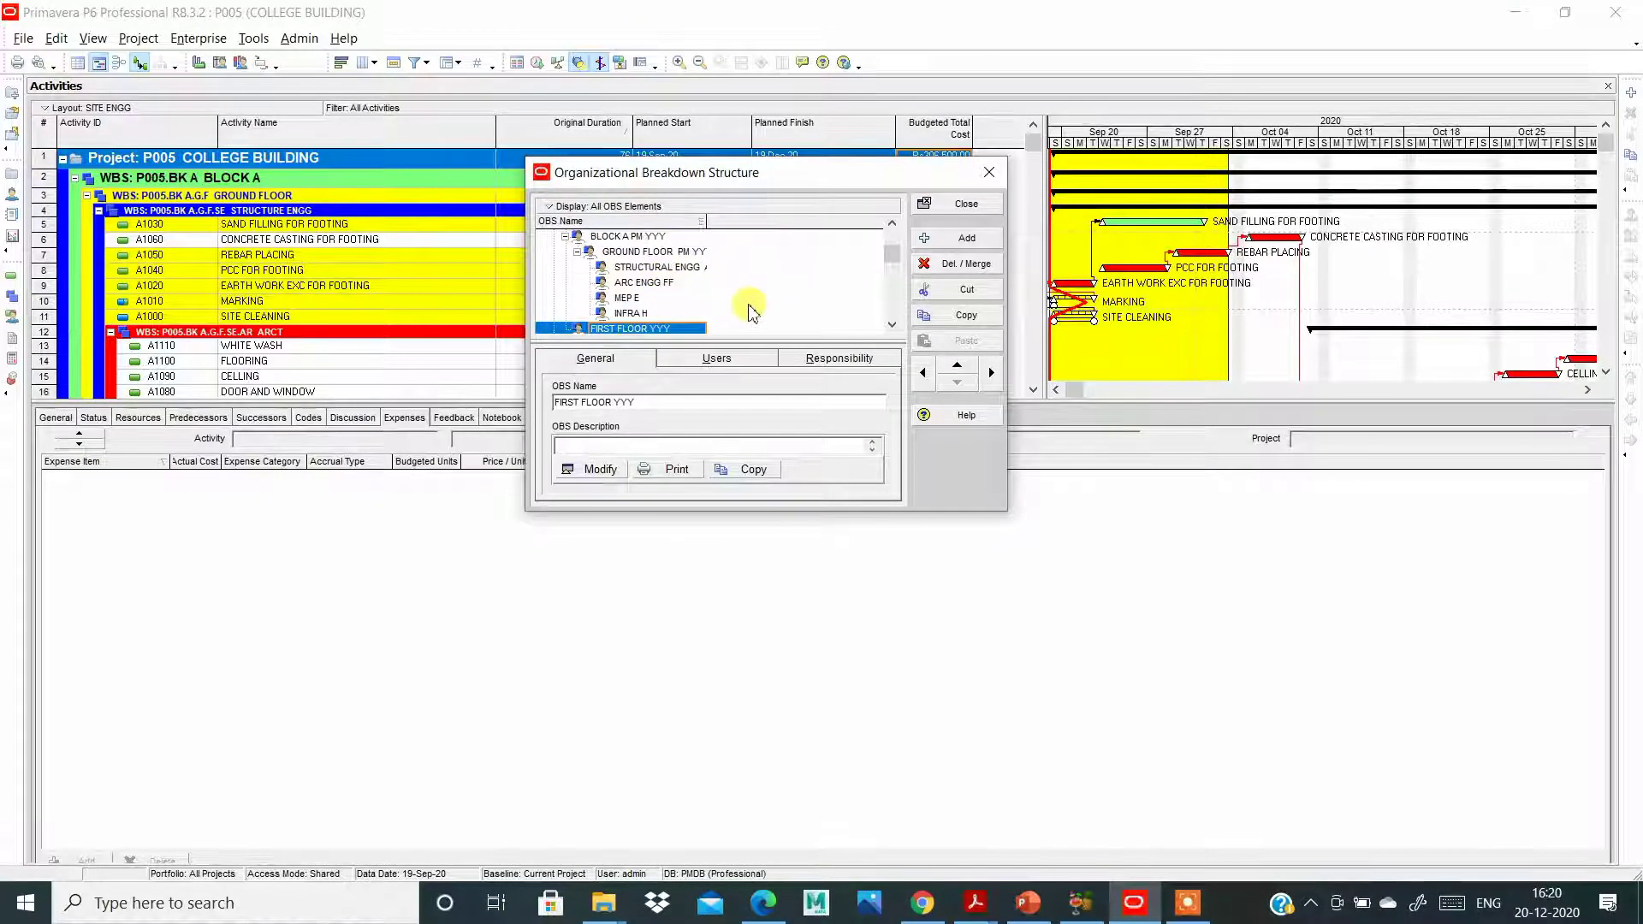
left_click_drag(651, 329, 550, 248)
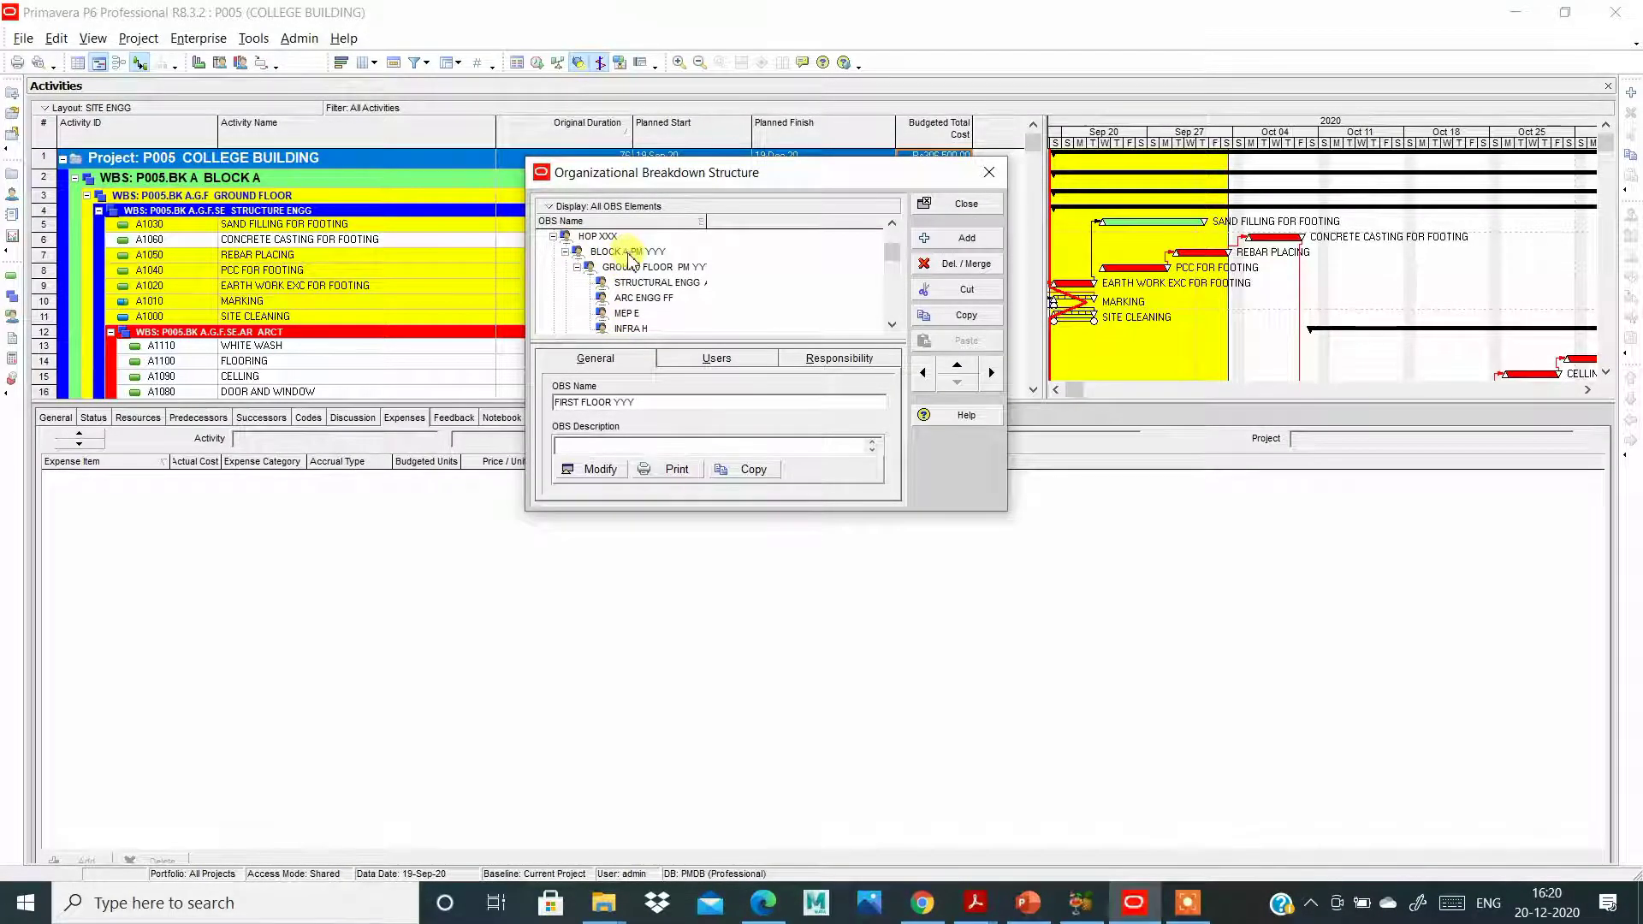
scroll(629, 282, "down", 1)
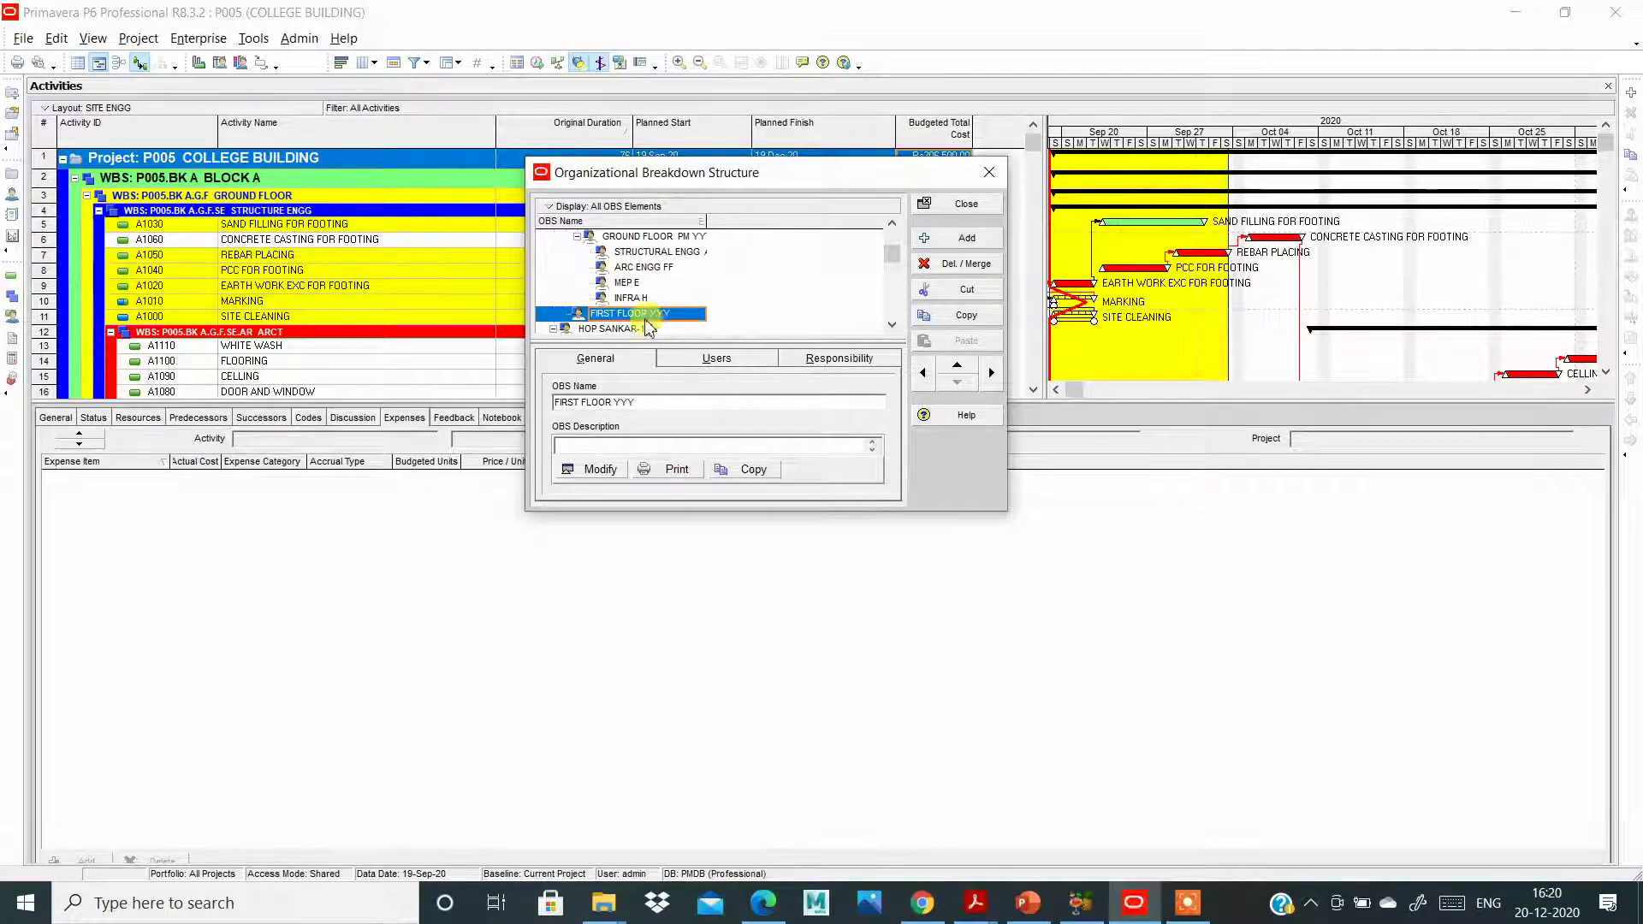
scroll(638, 329, "up", 1)
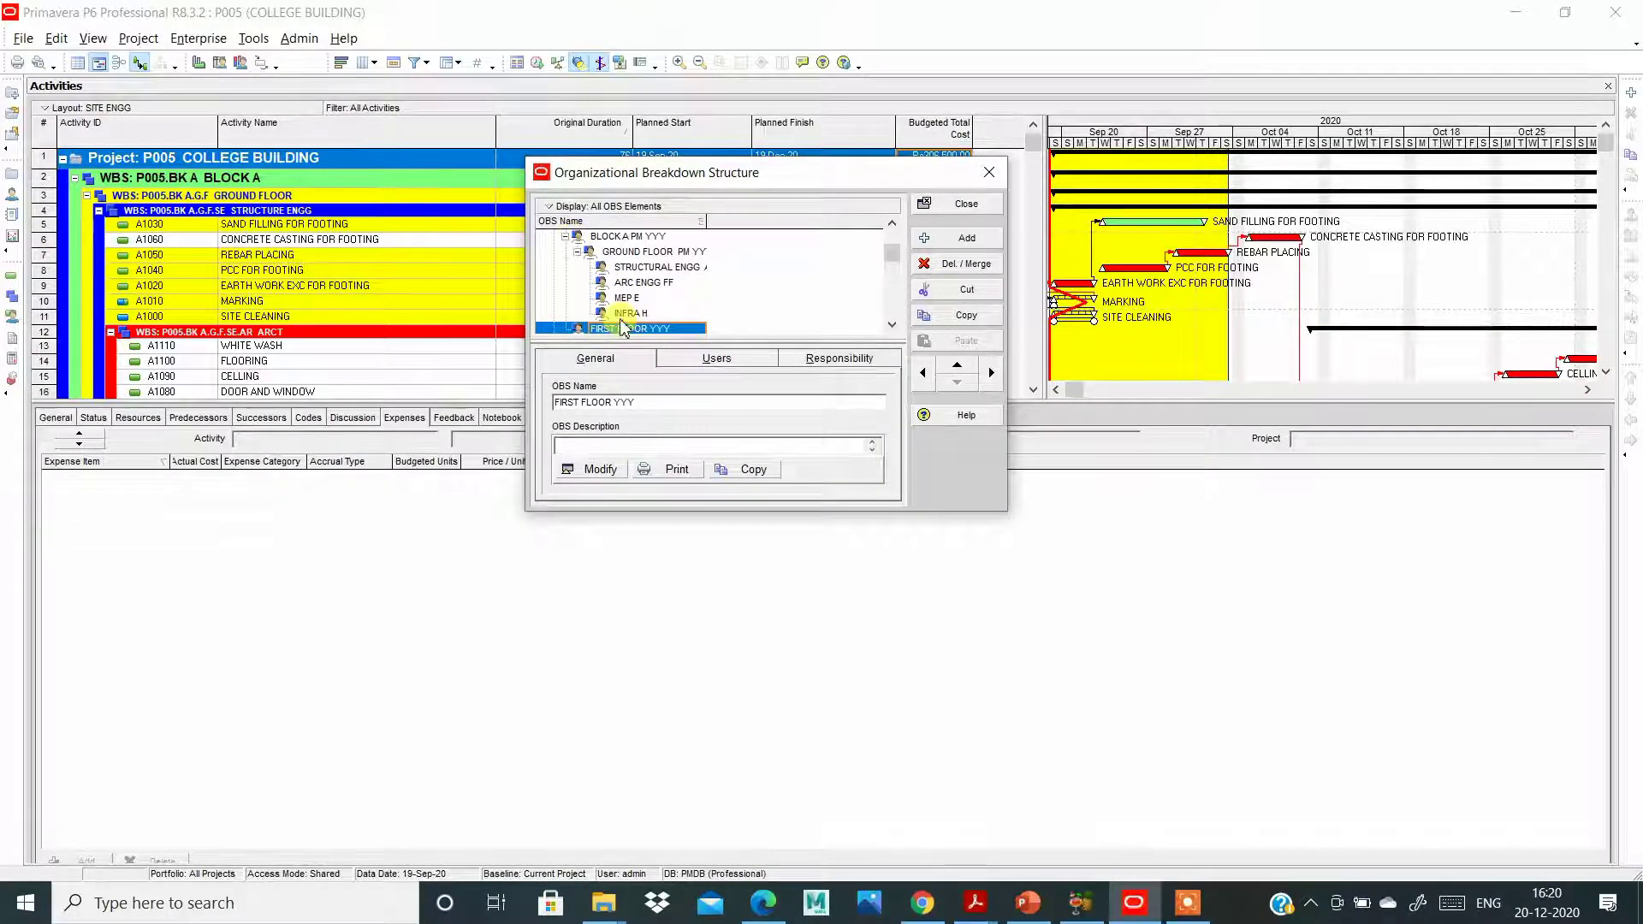
scroll(623, 329, "down", 1)
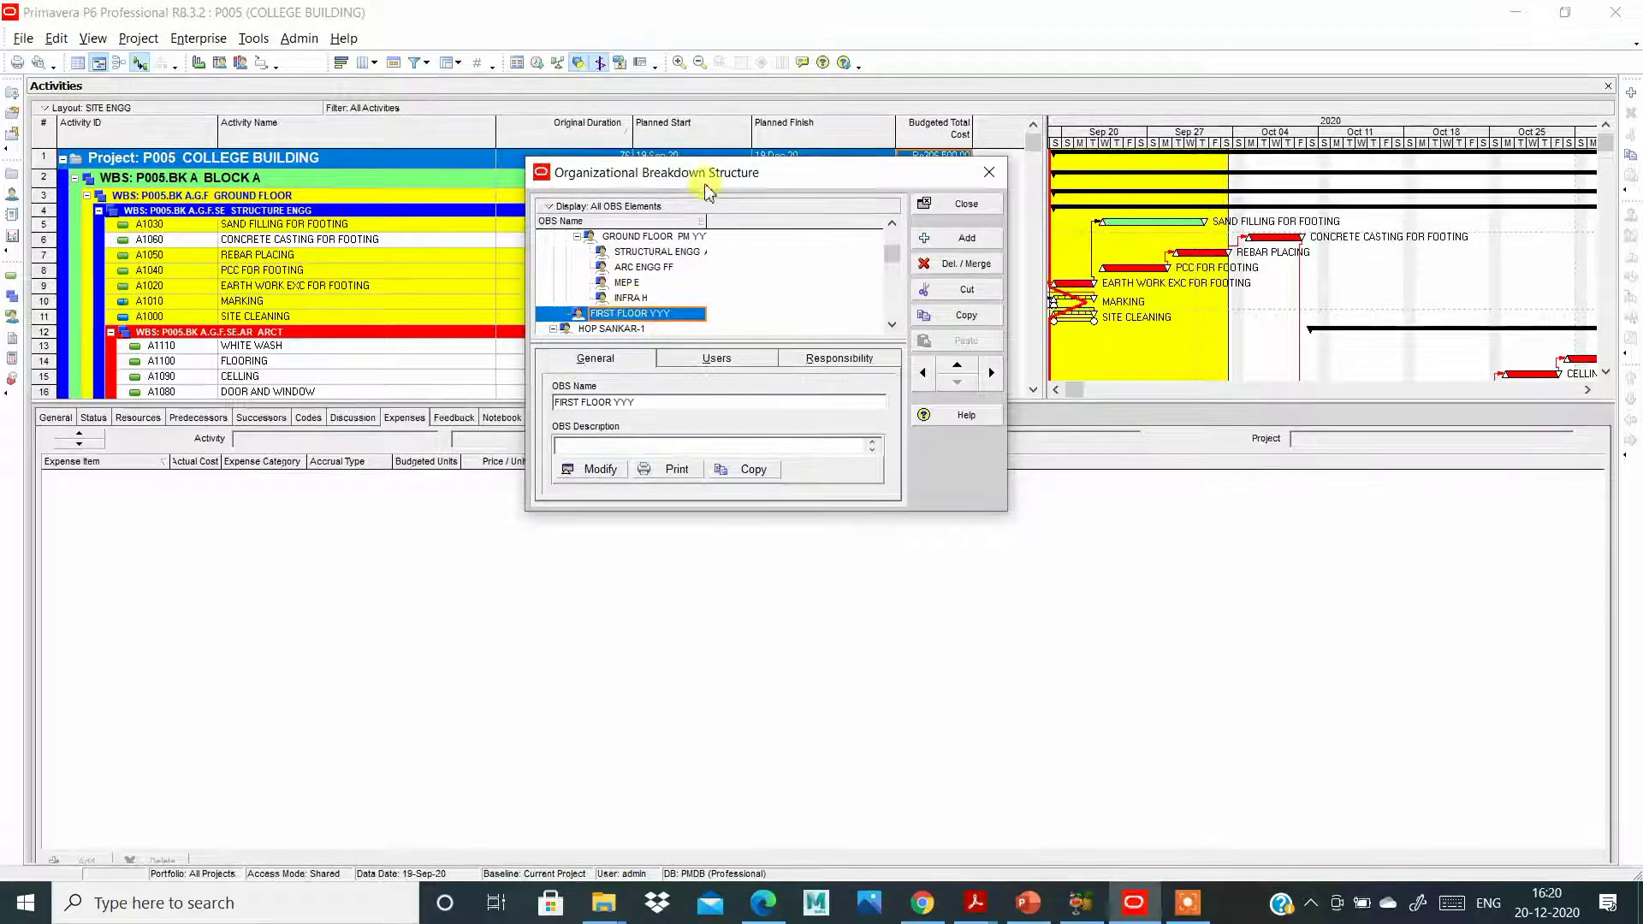
left_click_drag(706, 184, 710, 229)
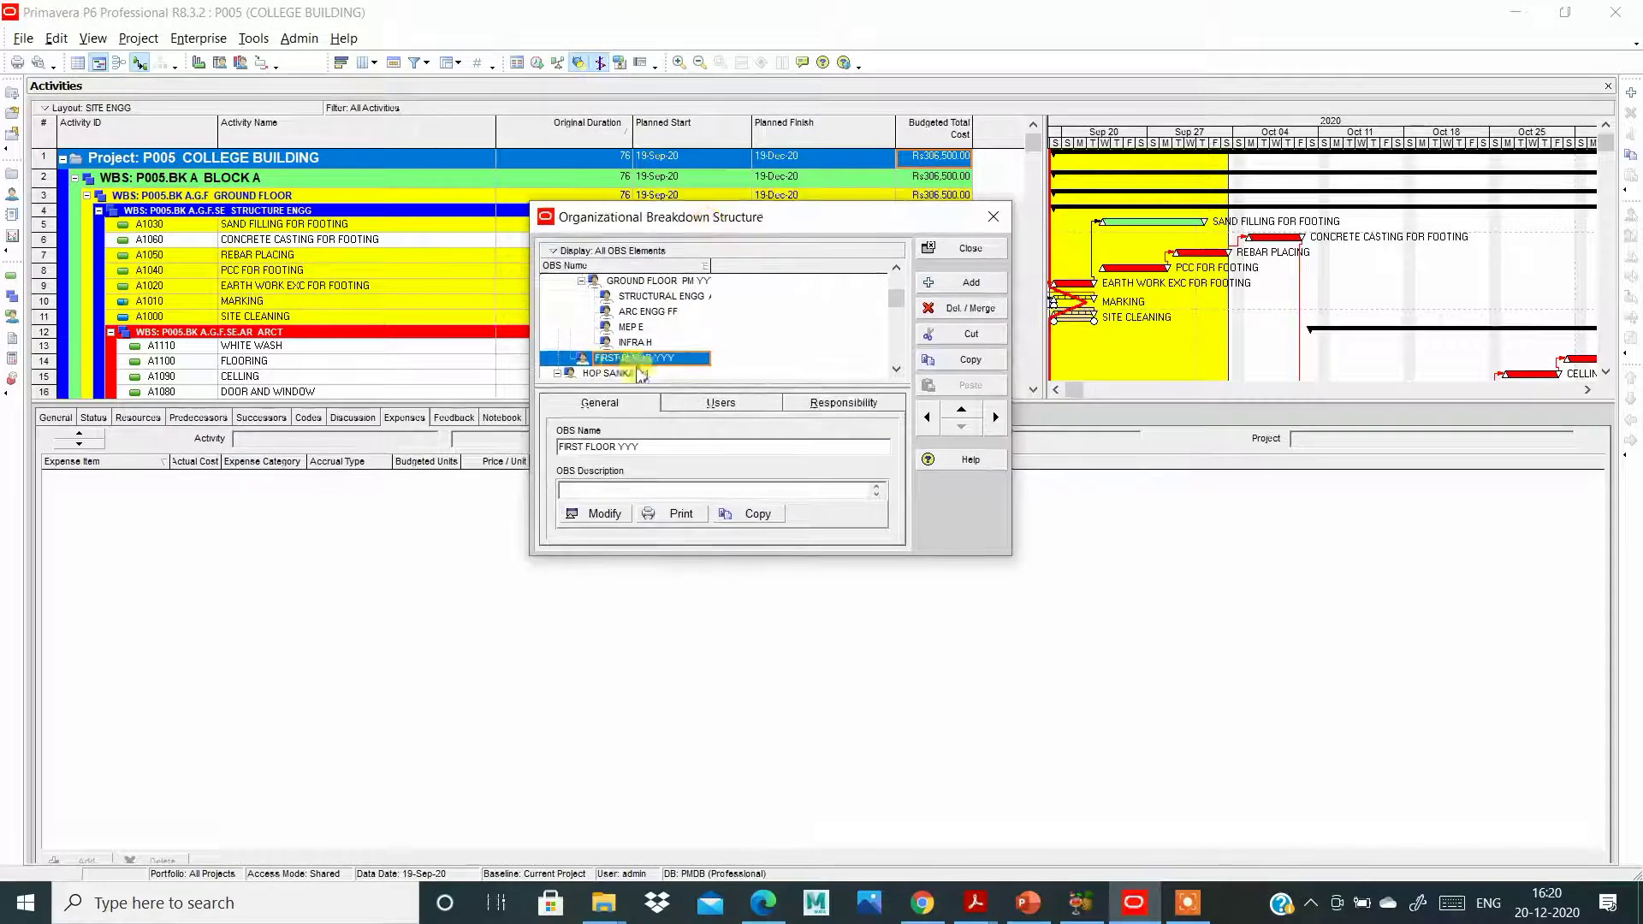
Add an OBS element one level below FIRST FLOOR YYY and name it STR-2.
left_click(965, 278)
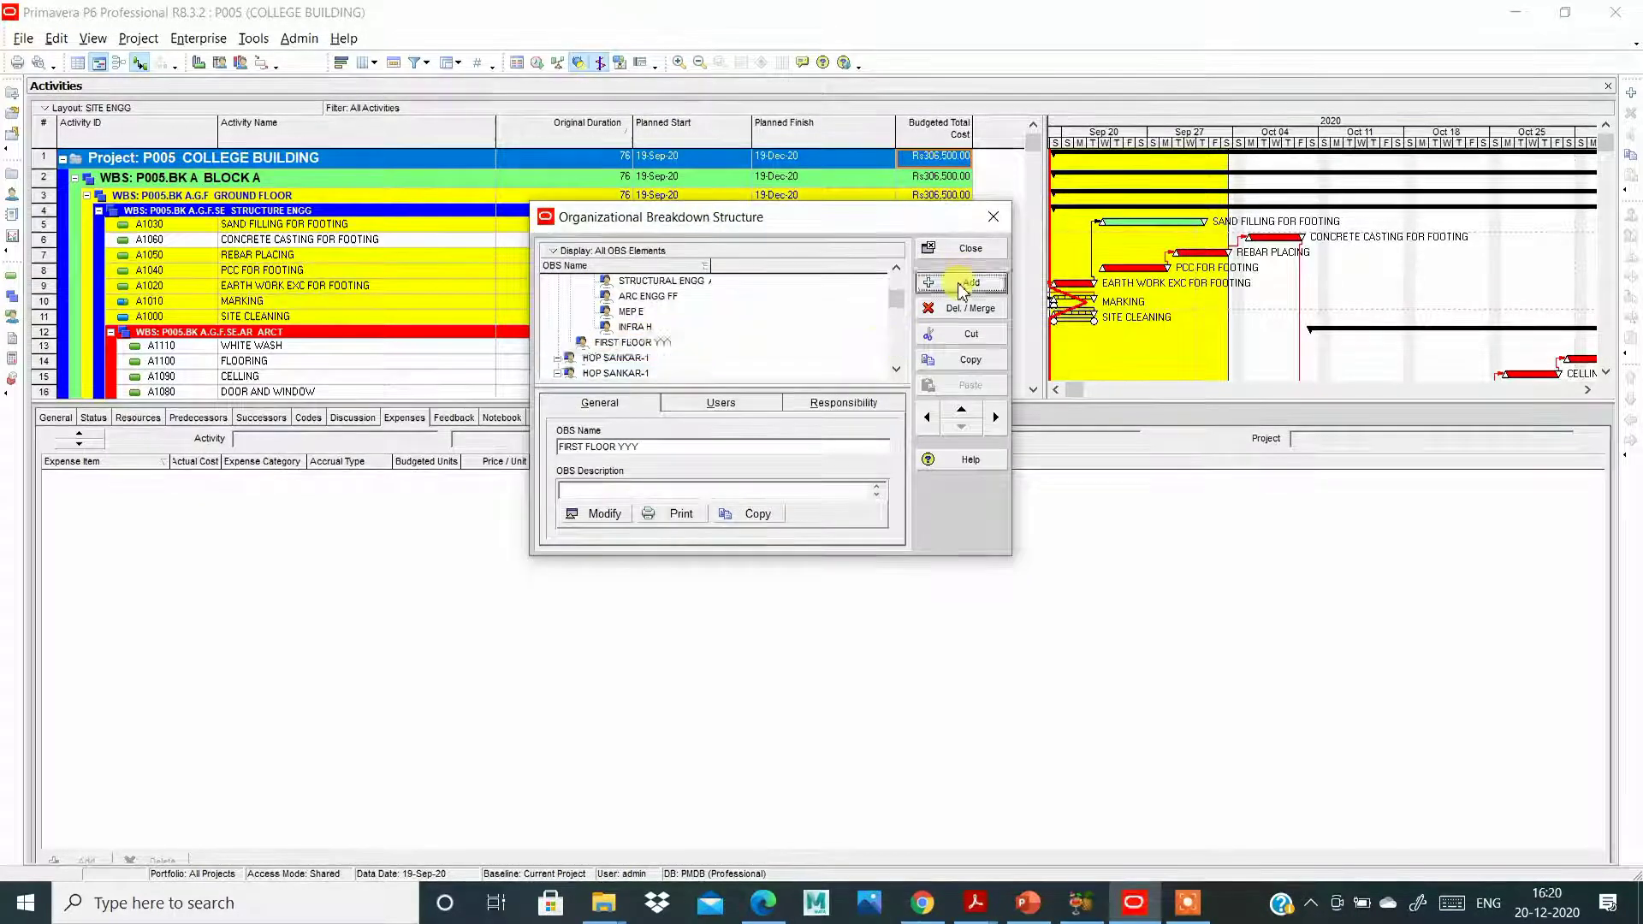
left_click(992, 418)
left_click(687, 359)
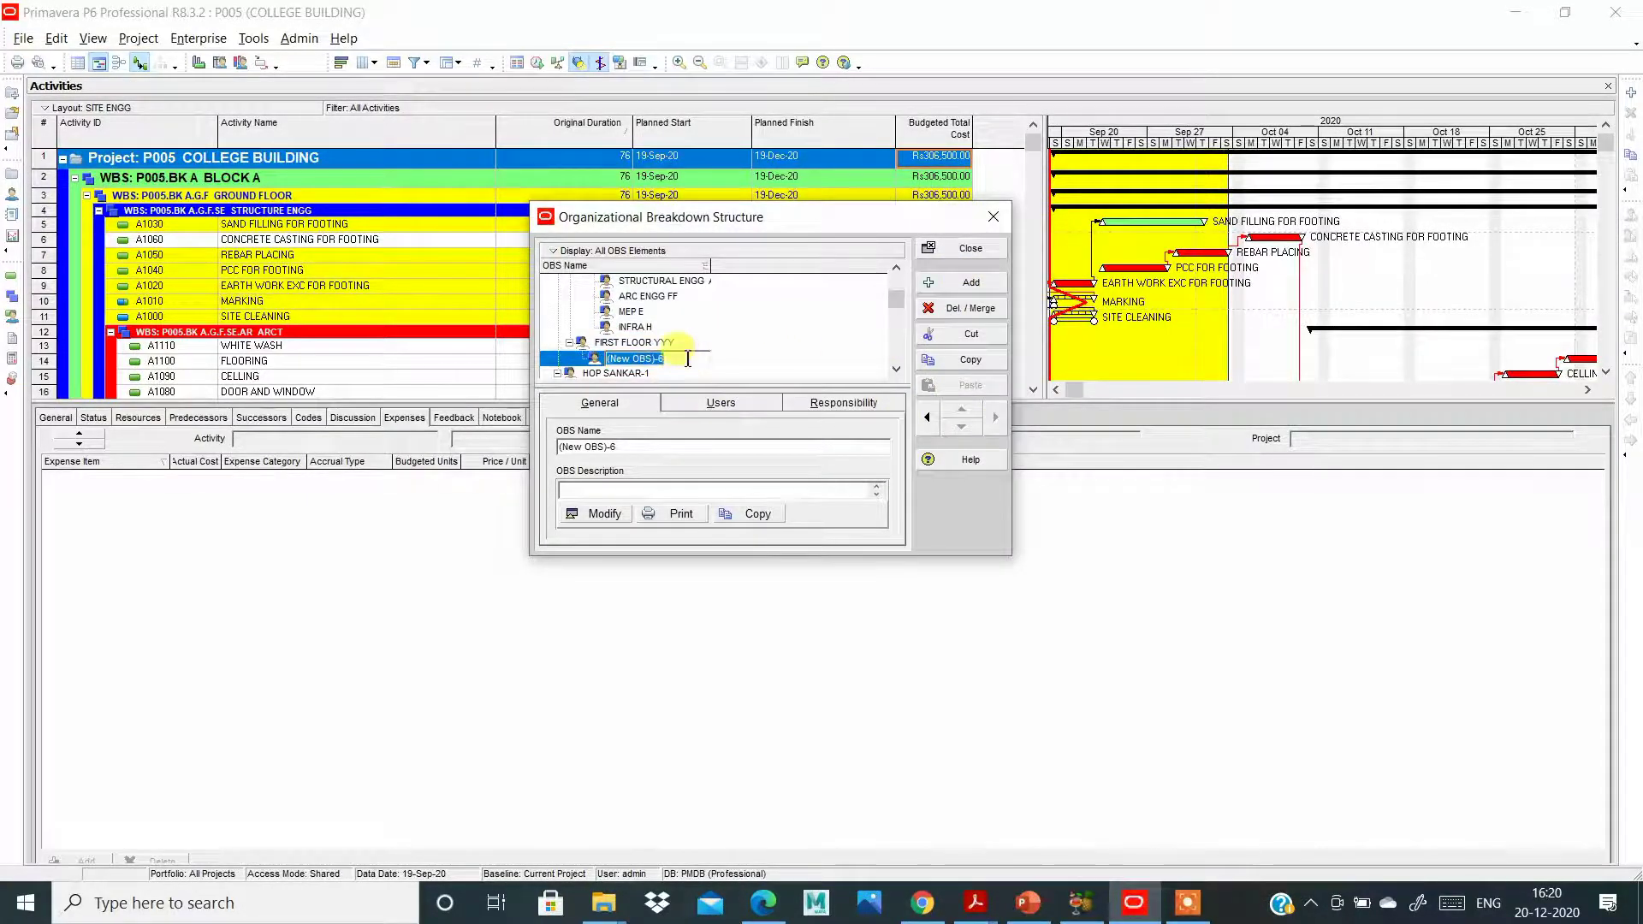
type("ST")
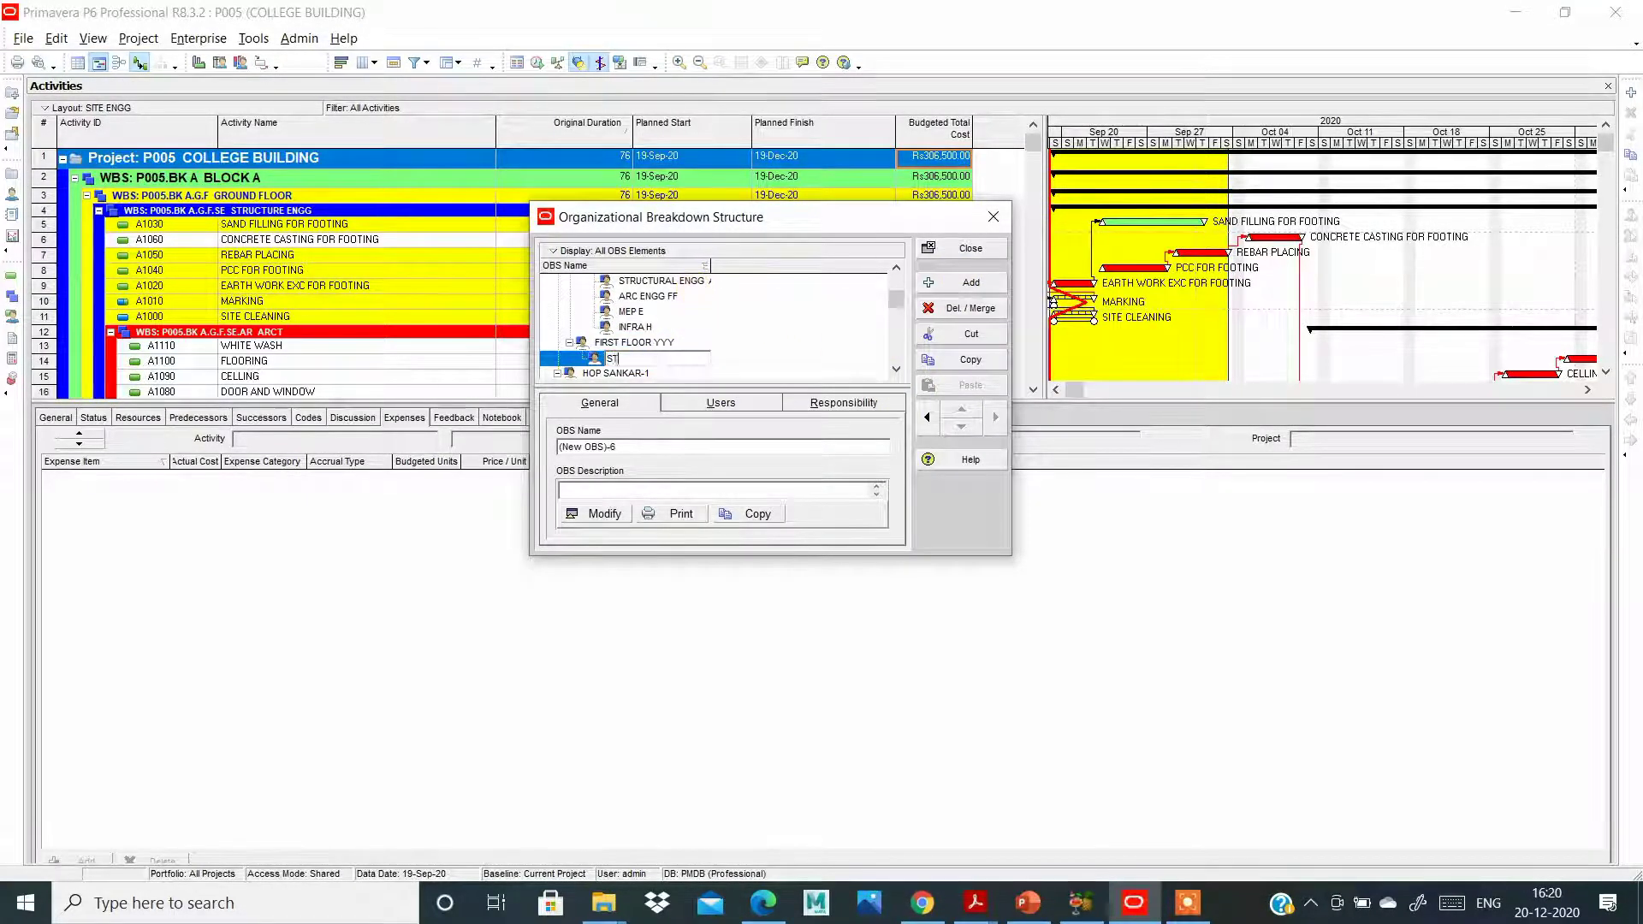
type("R")
key("Return")
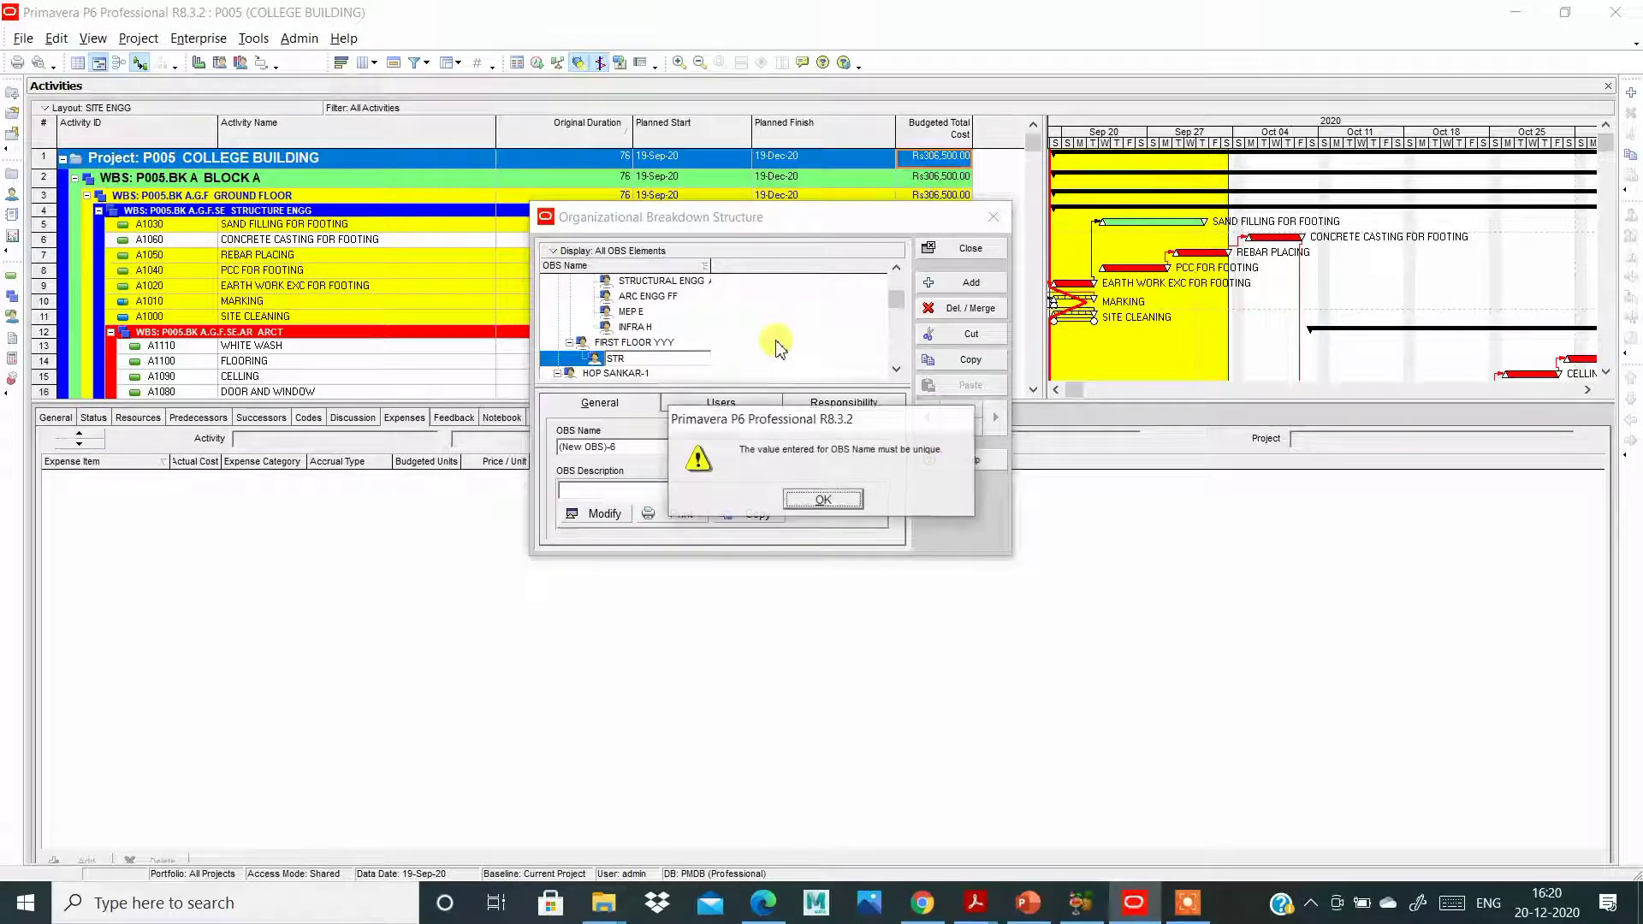
left_click(823, 500)
type("-2")
key("Return")
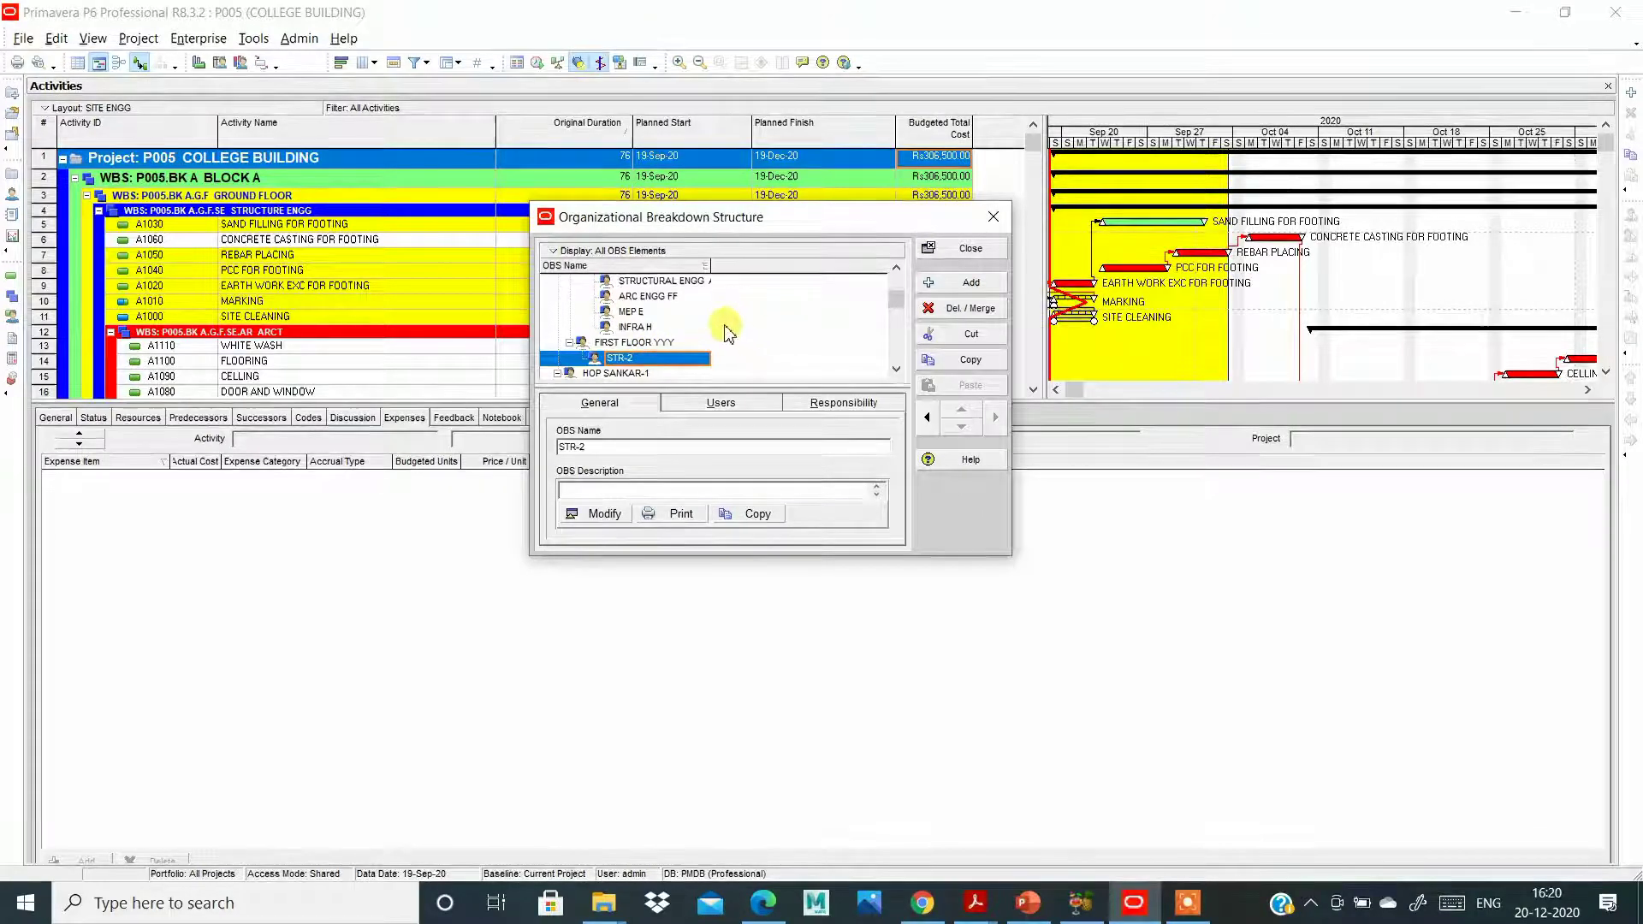
Add another OBS element under FIRST FLOOR YYY, after STR-2, and name it AR.
left_click(970, 282)
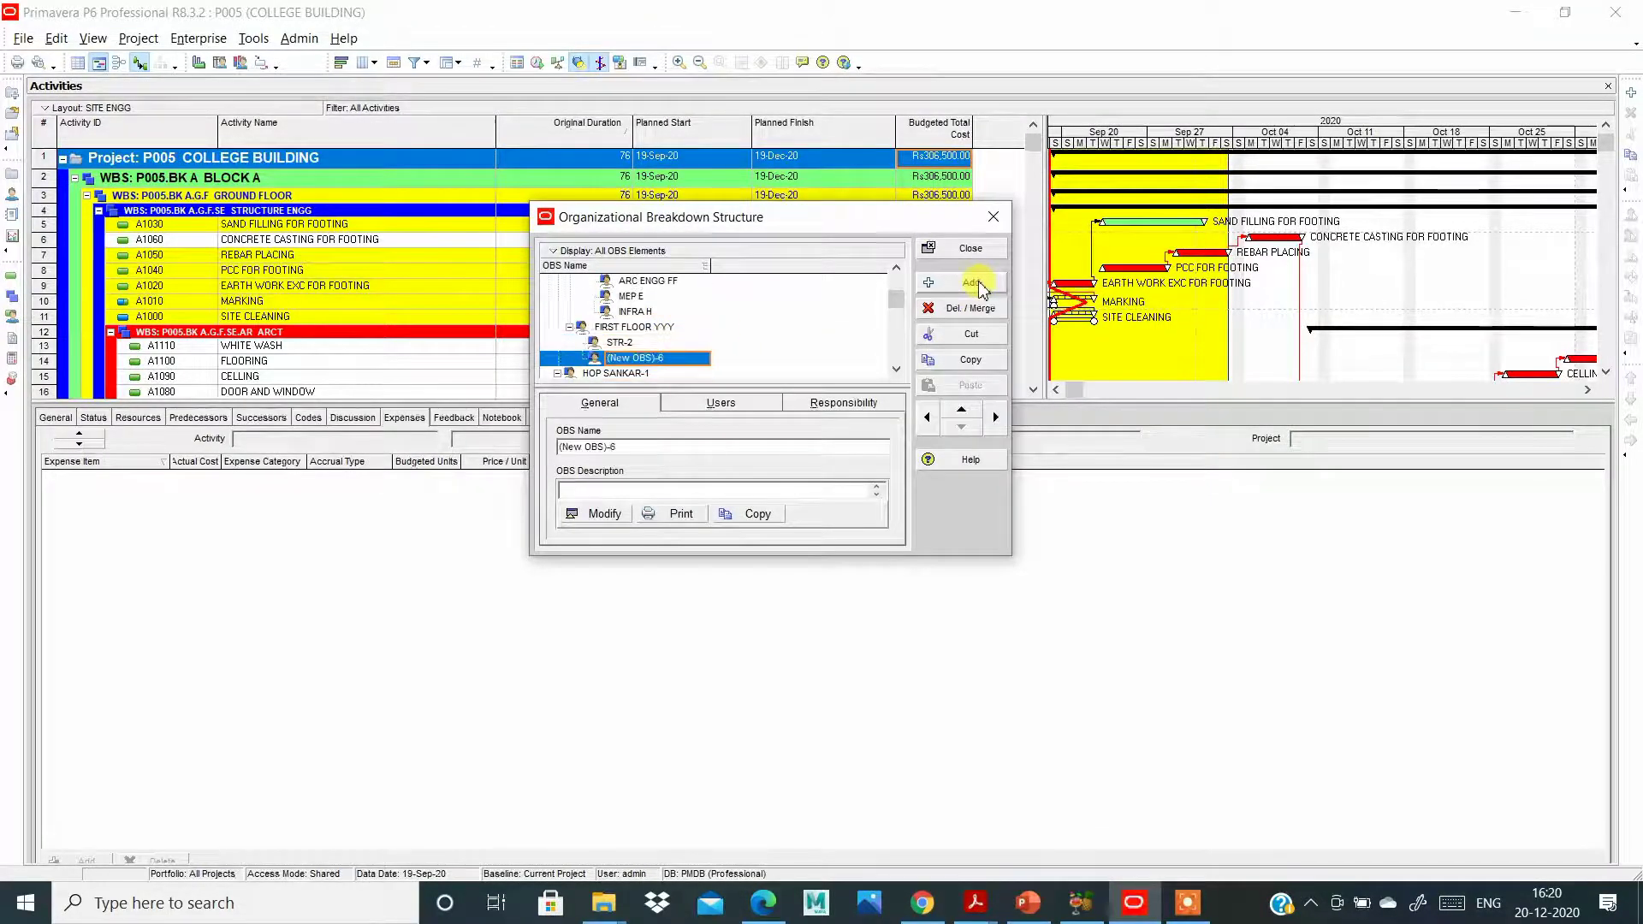
left_click(689, 358)
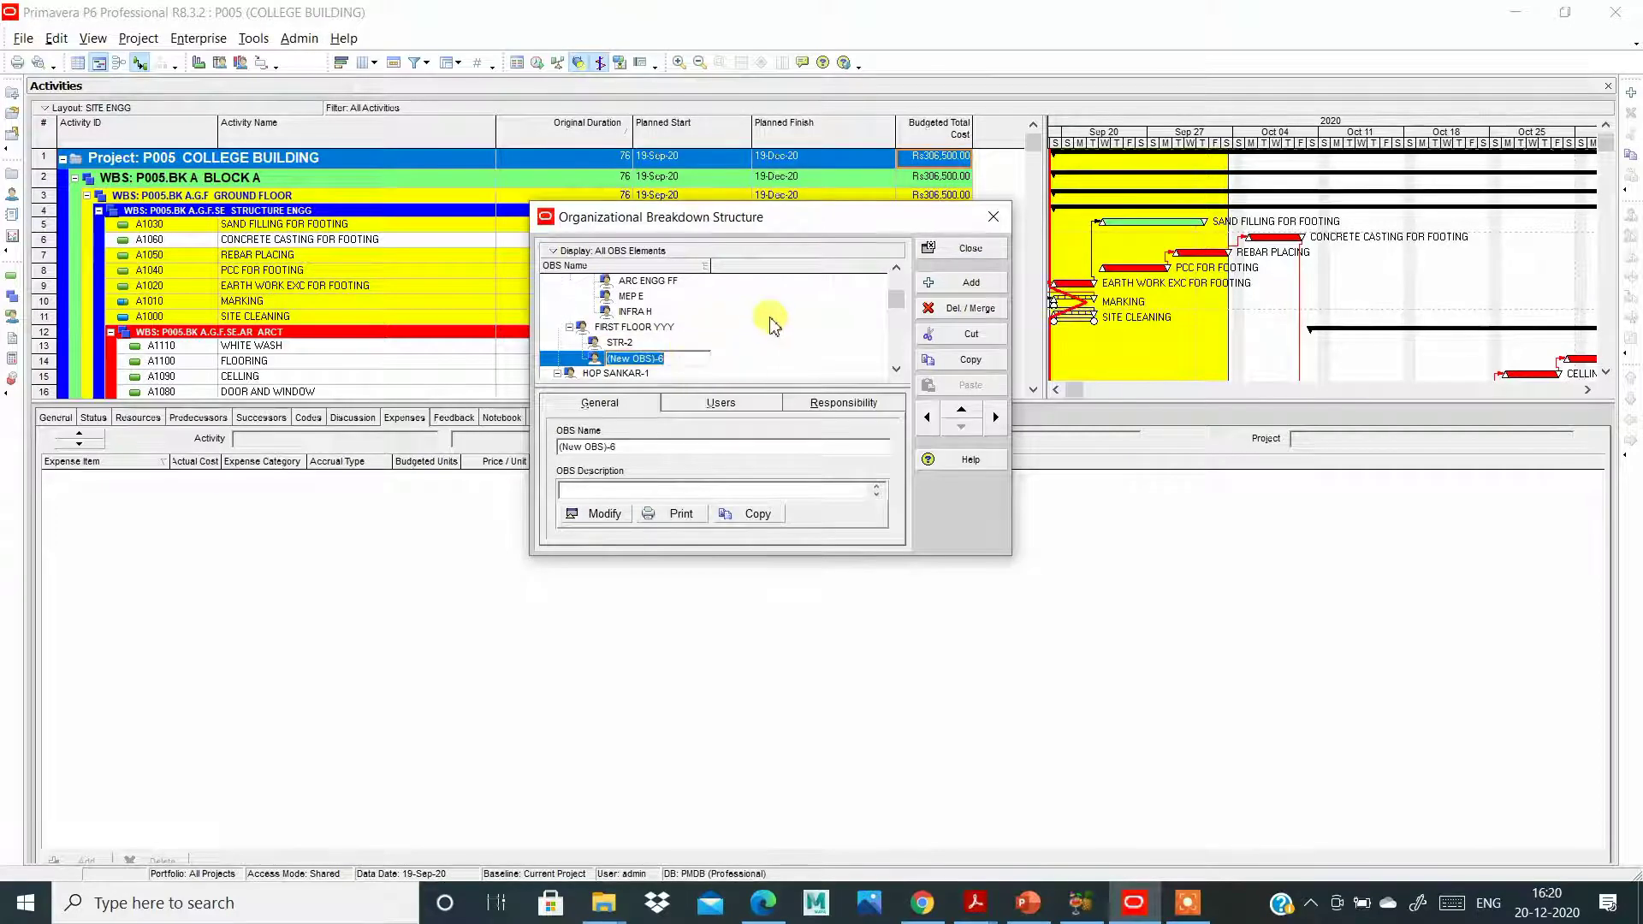
type("ARC")
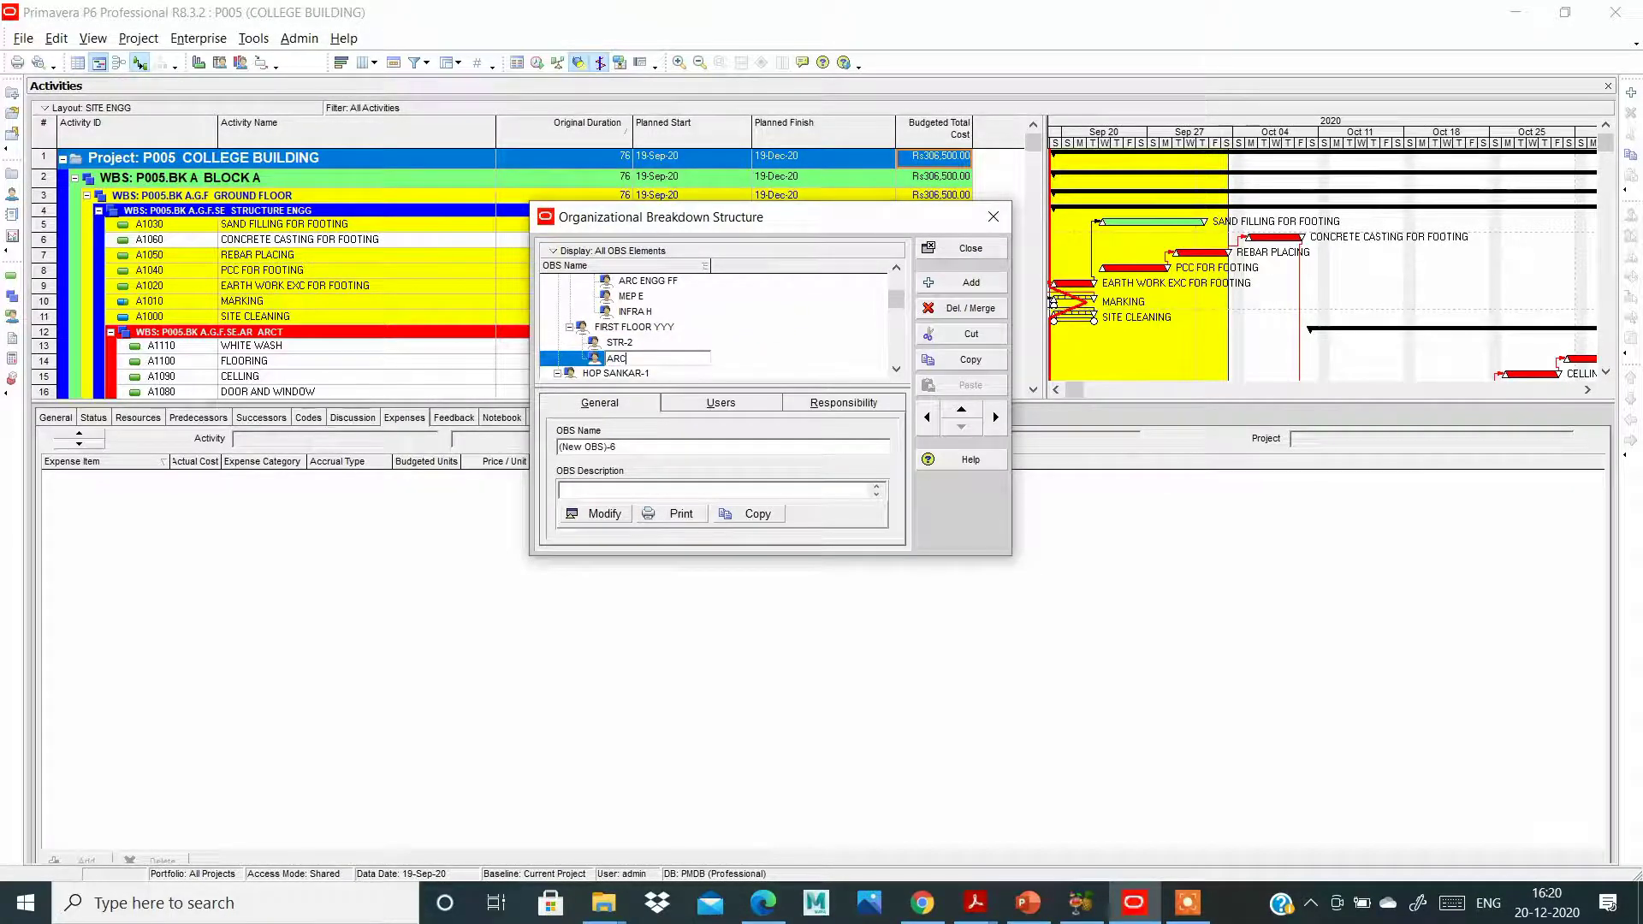
key("BackSpace")
key("Return")
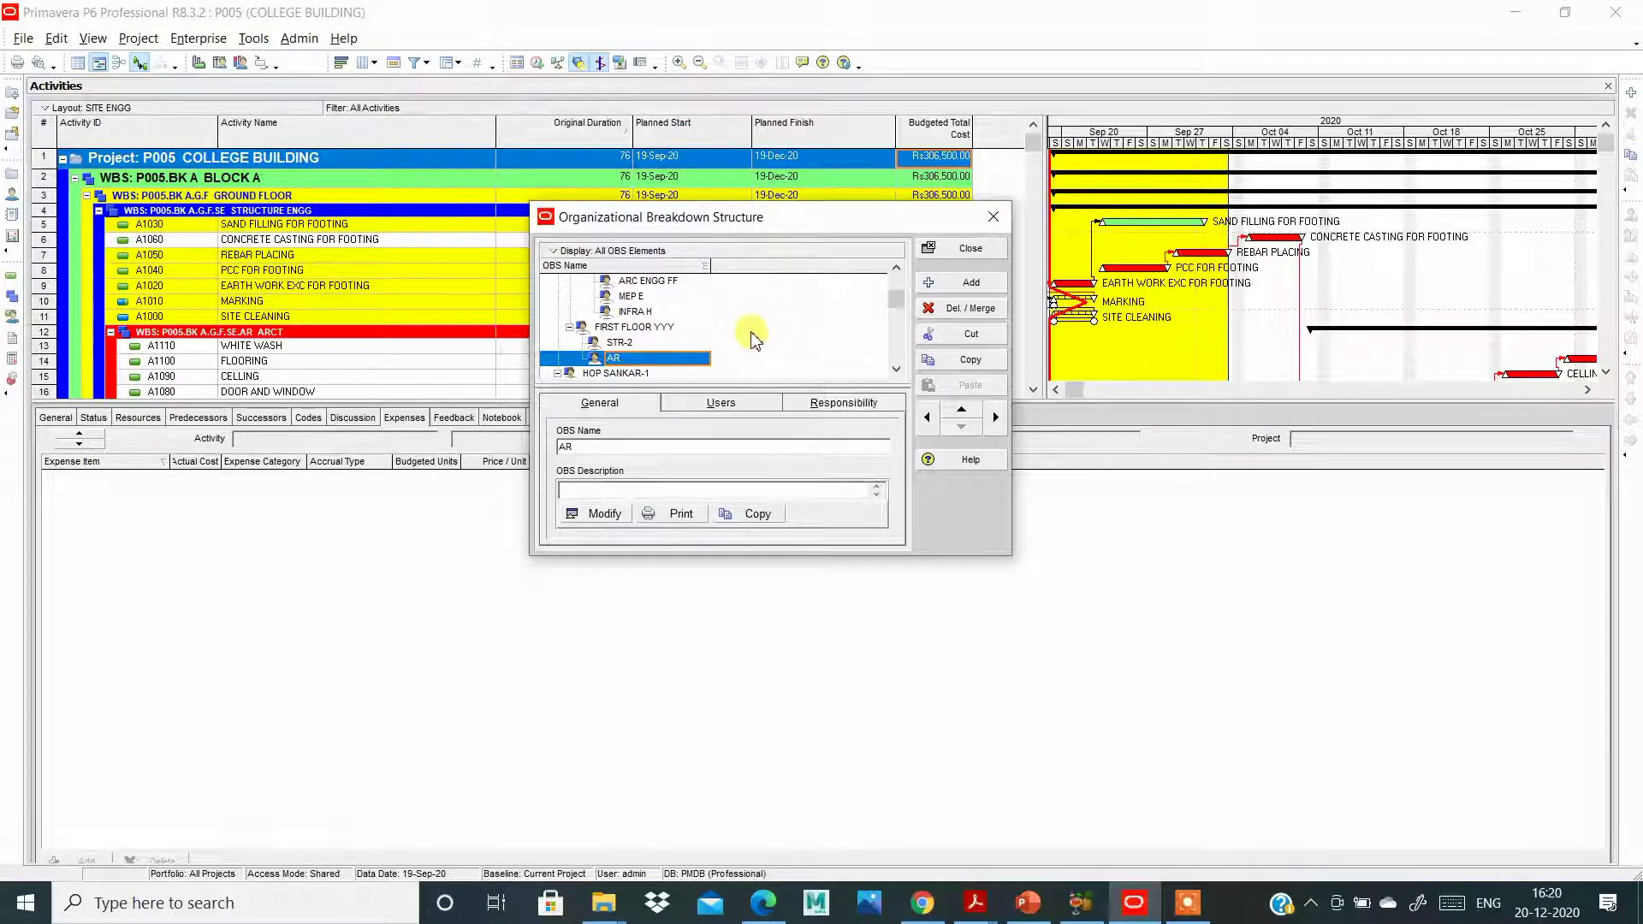
Add a third OBS element under FIRST FLOOR YYY, after AR, and name it MEP-3.
left_click(975, 285)
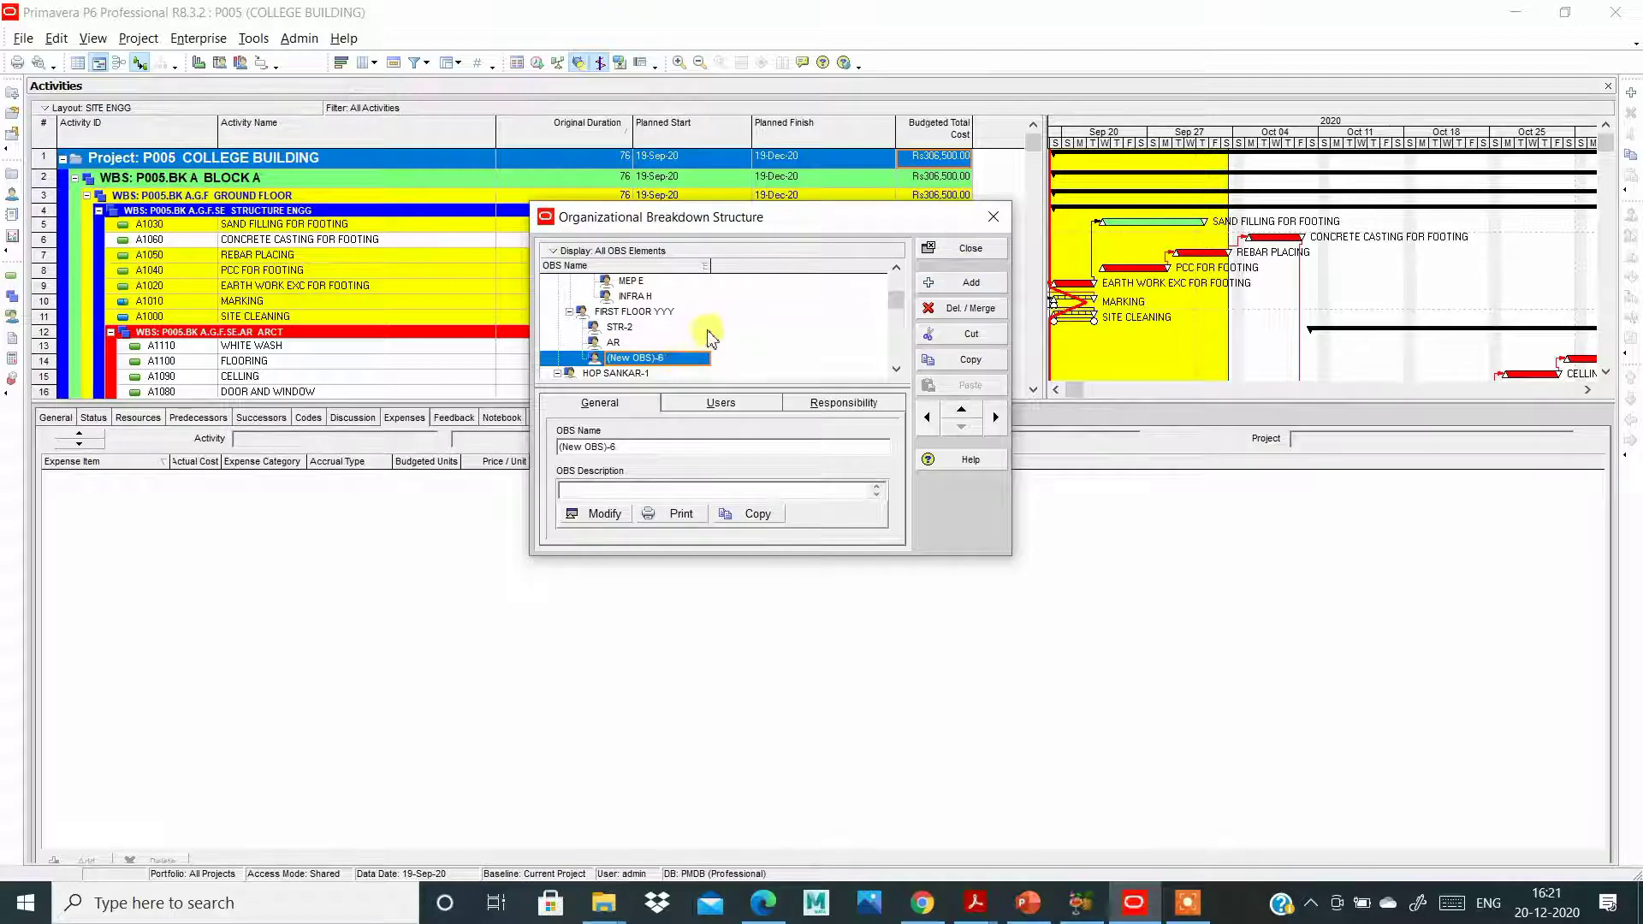
type("ME")
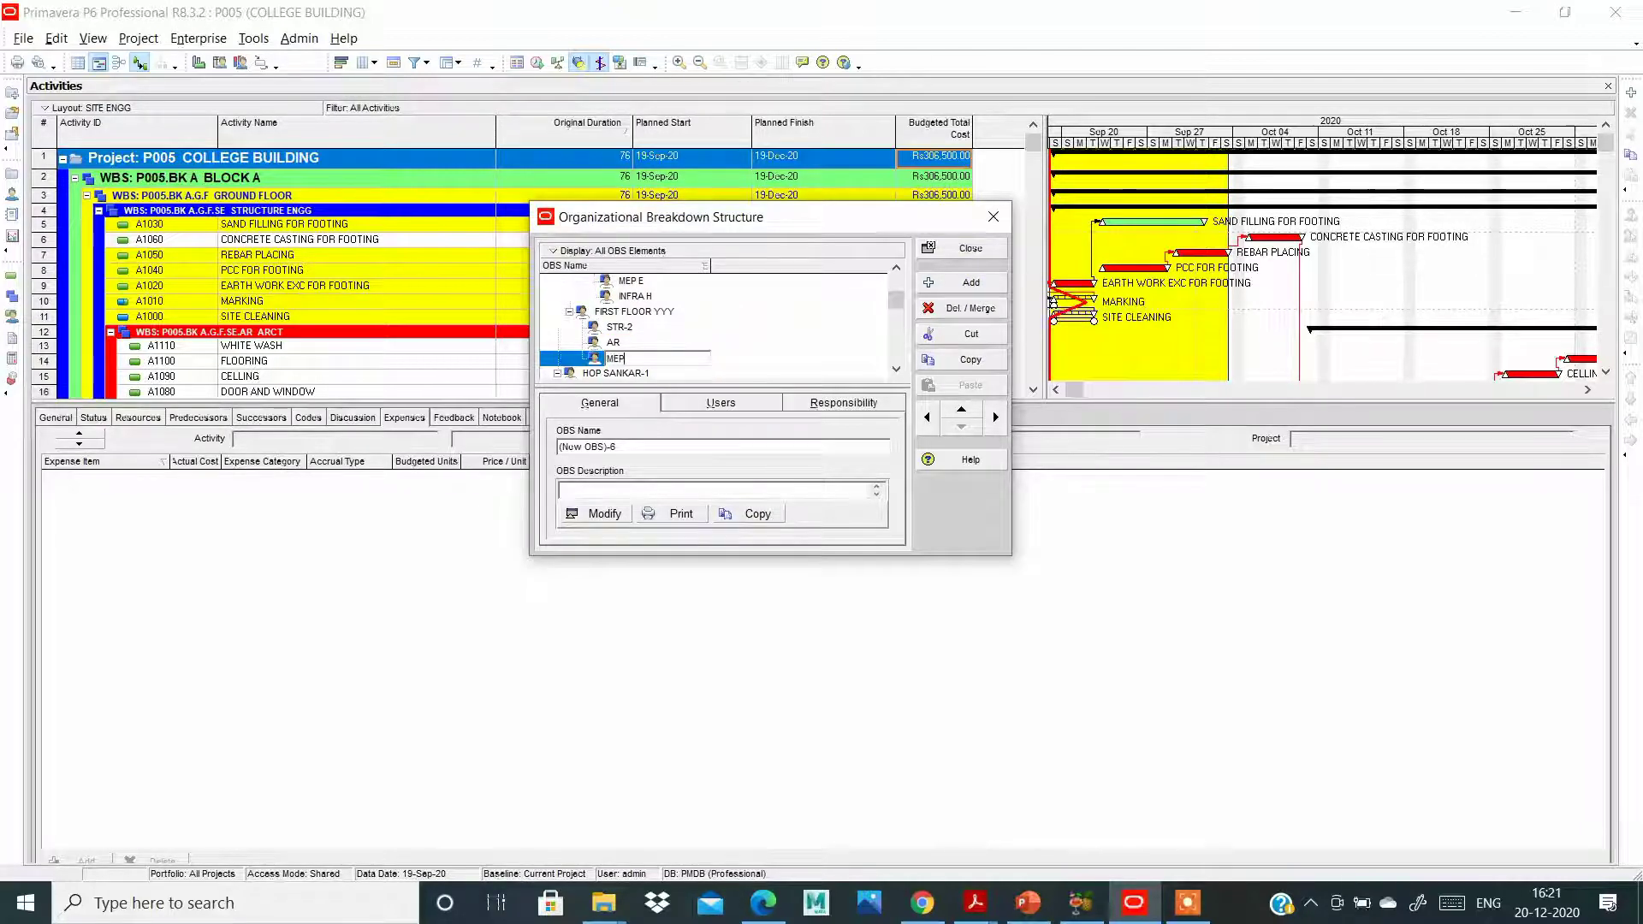
type("P")
left_click(790, 345)
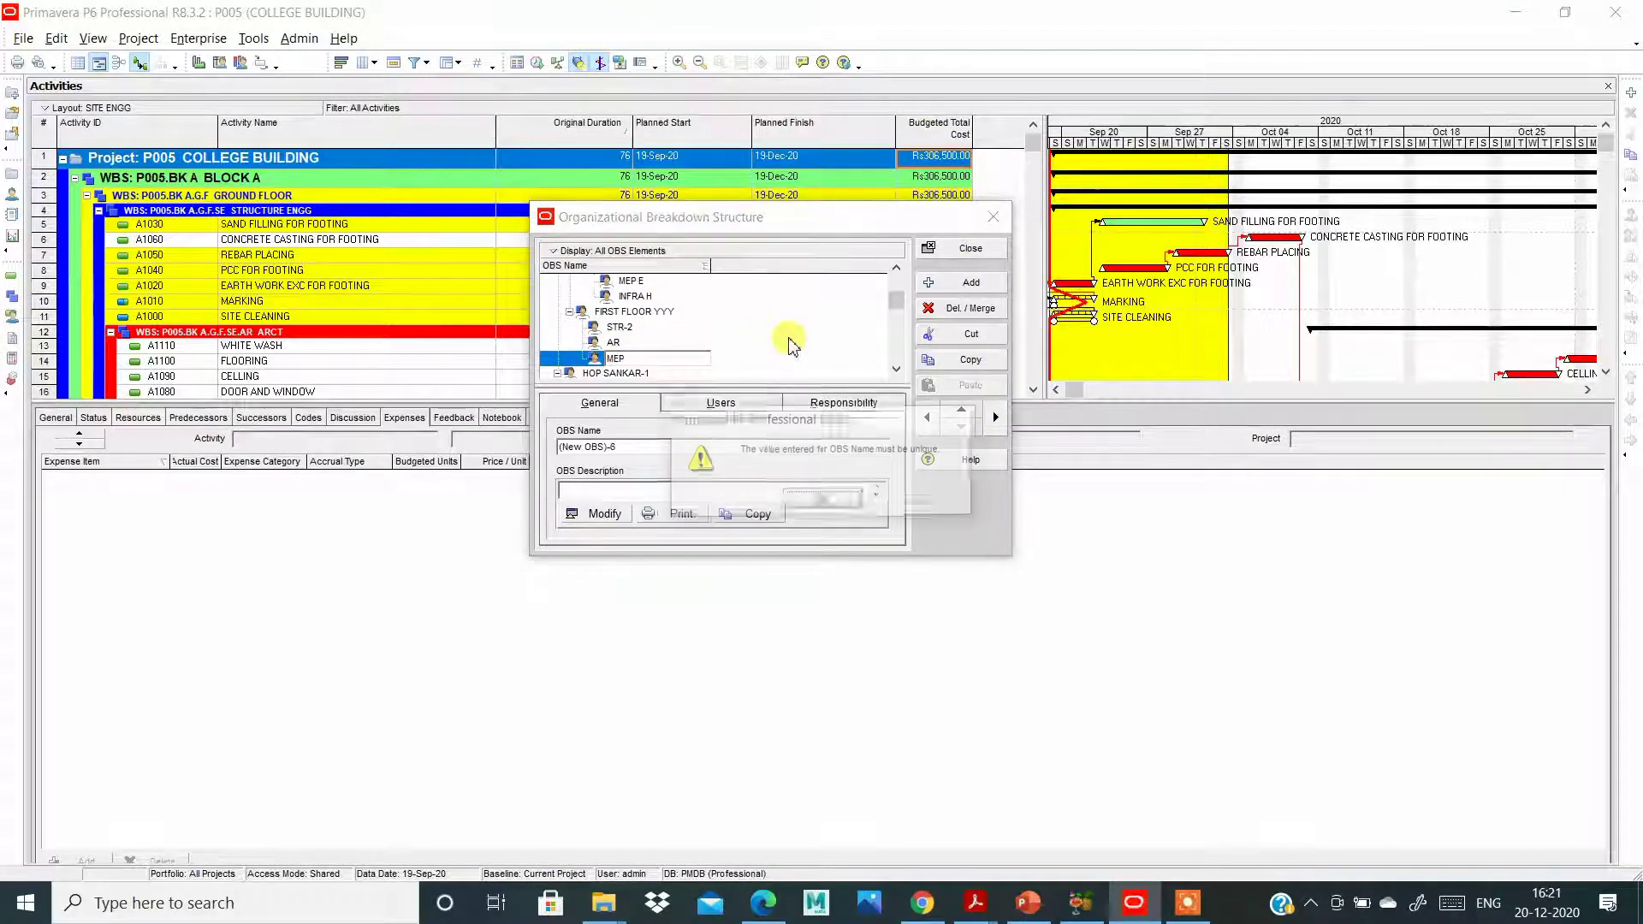
left_click(823, 500)
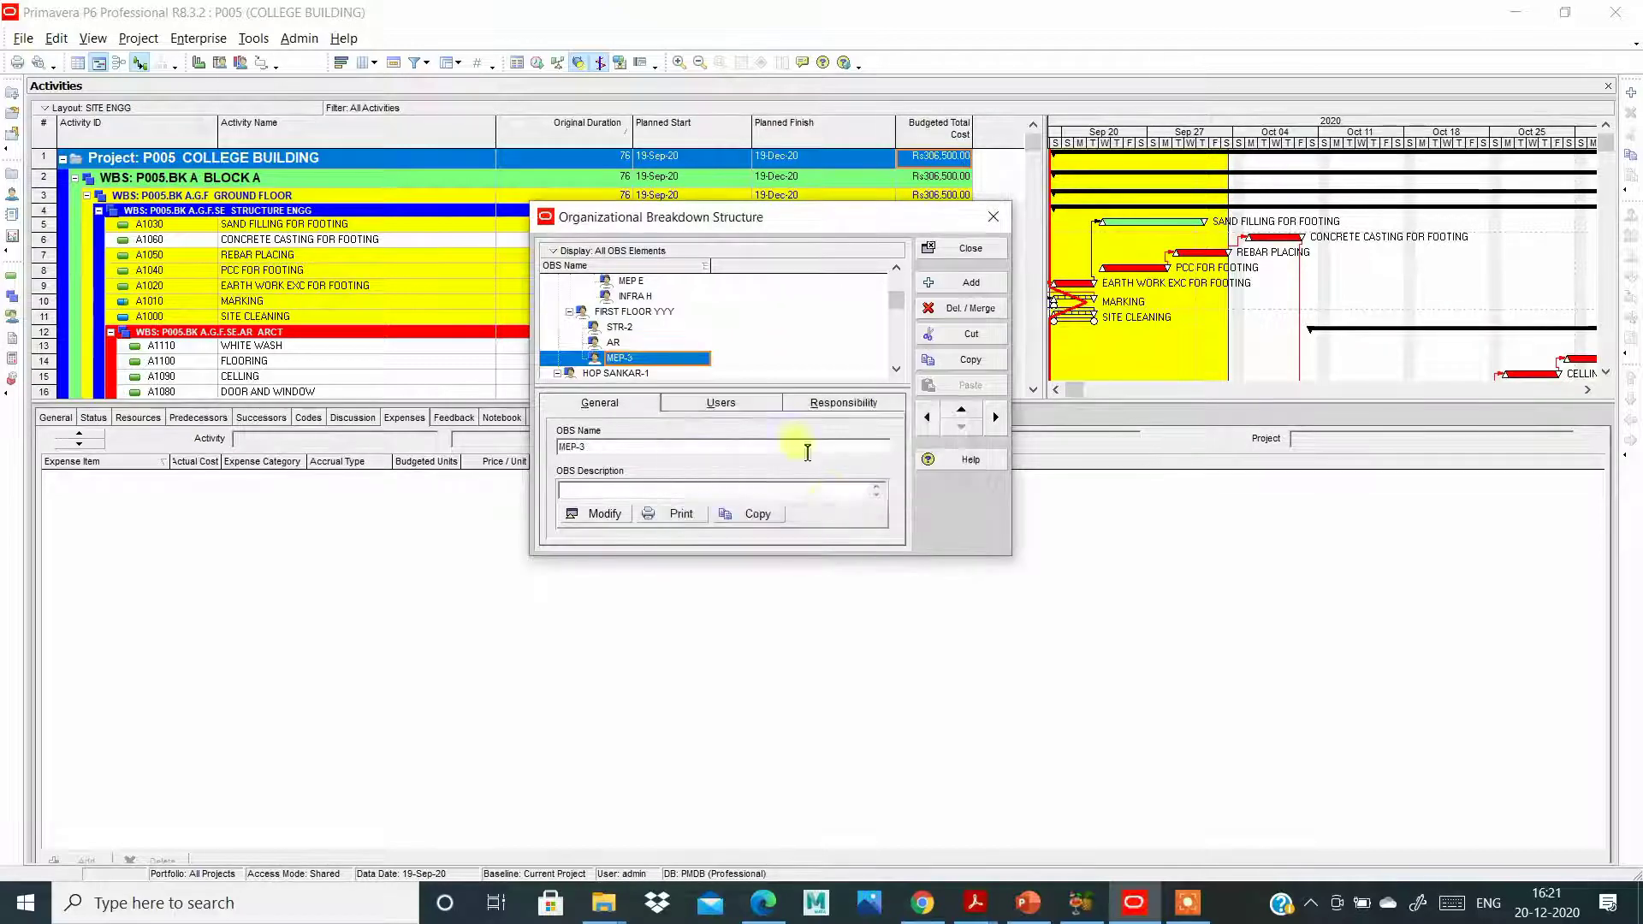
Review the discipline engineers listed under GROUND FLOOR PM YYY and FIRST FLOOR YYY.
scroll(695, 343, "up", 1)
scroll(695, 344, "down", 1)
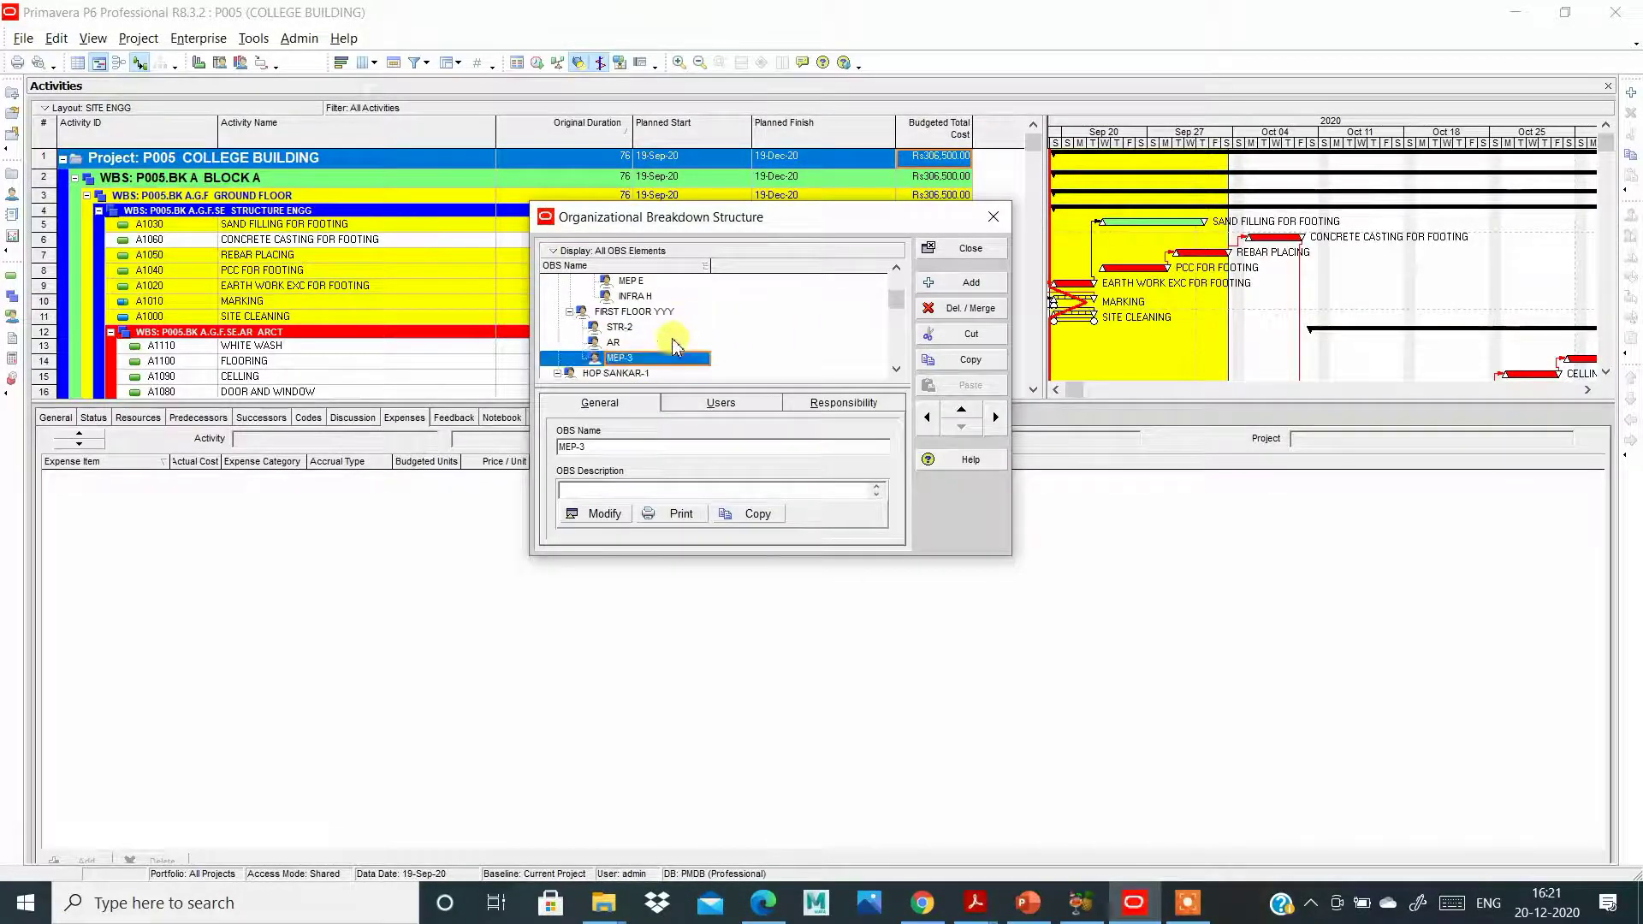
left_click(738, 329)
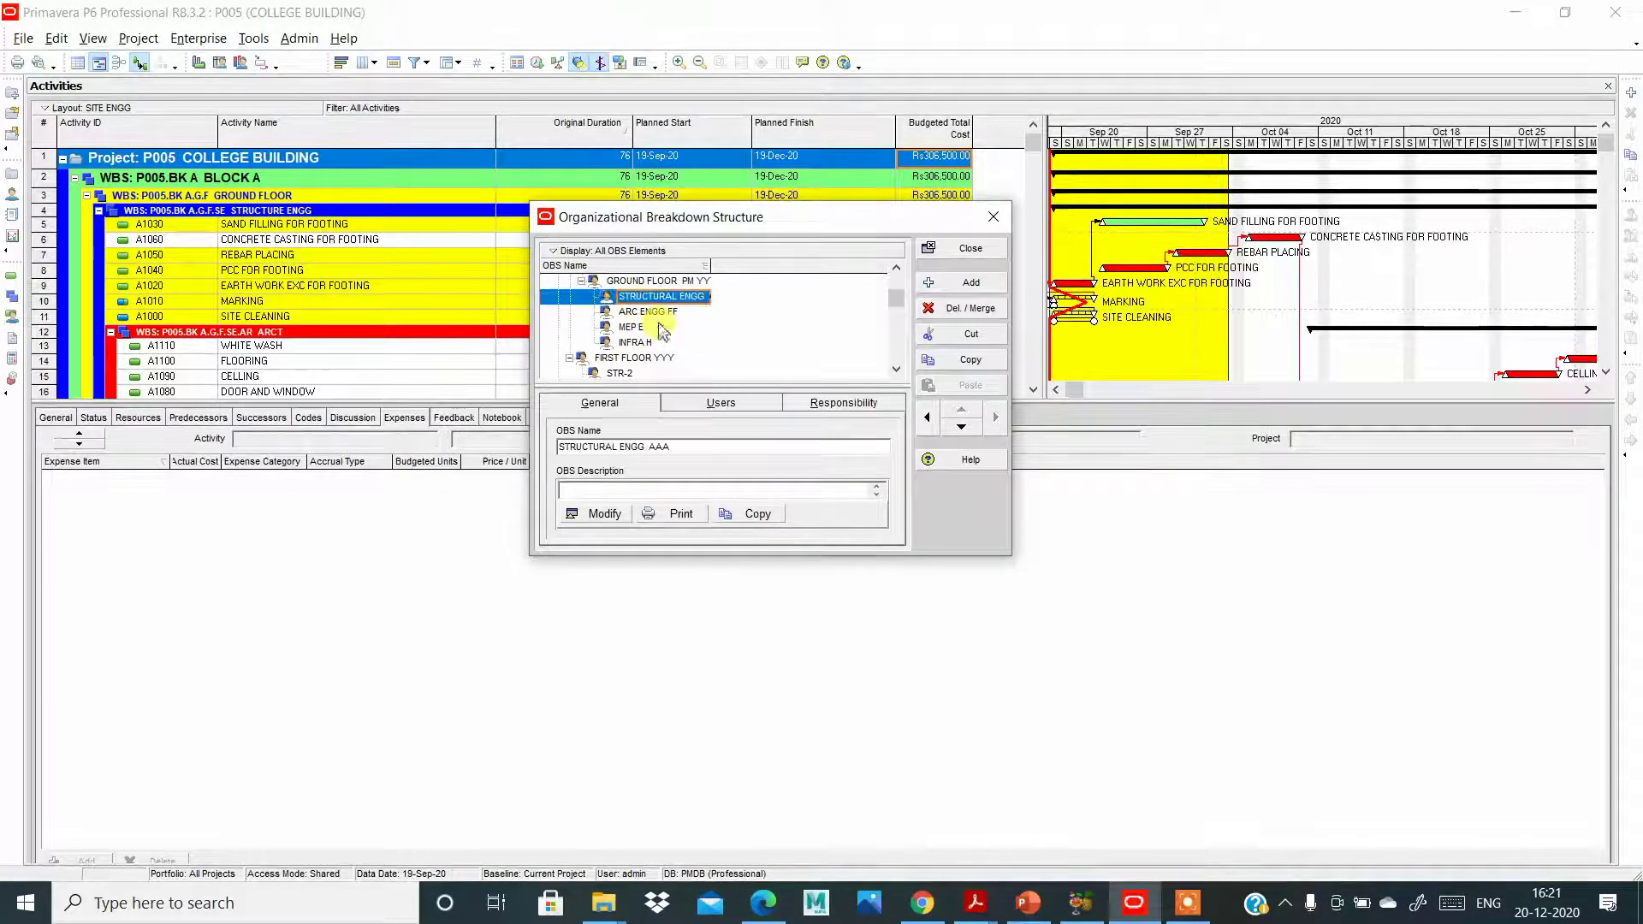
key("Down")
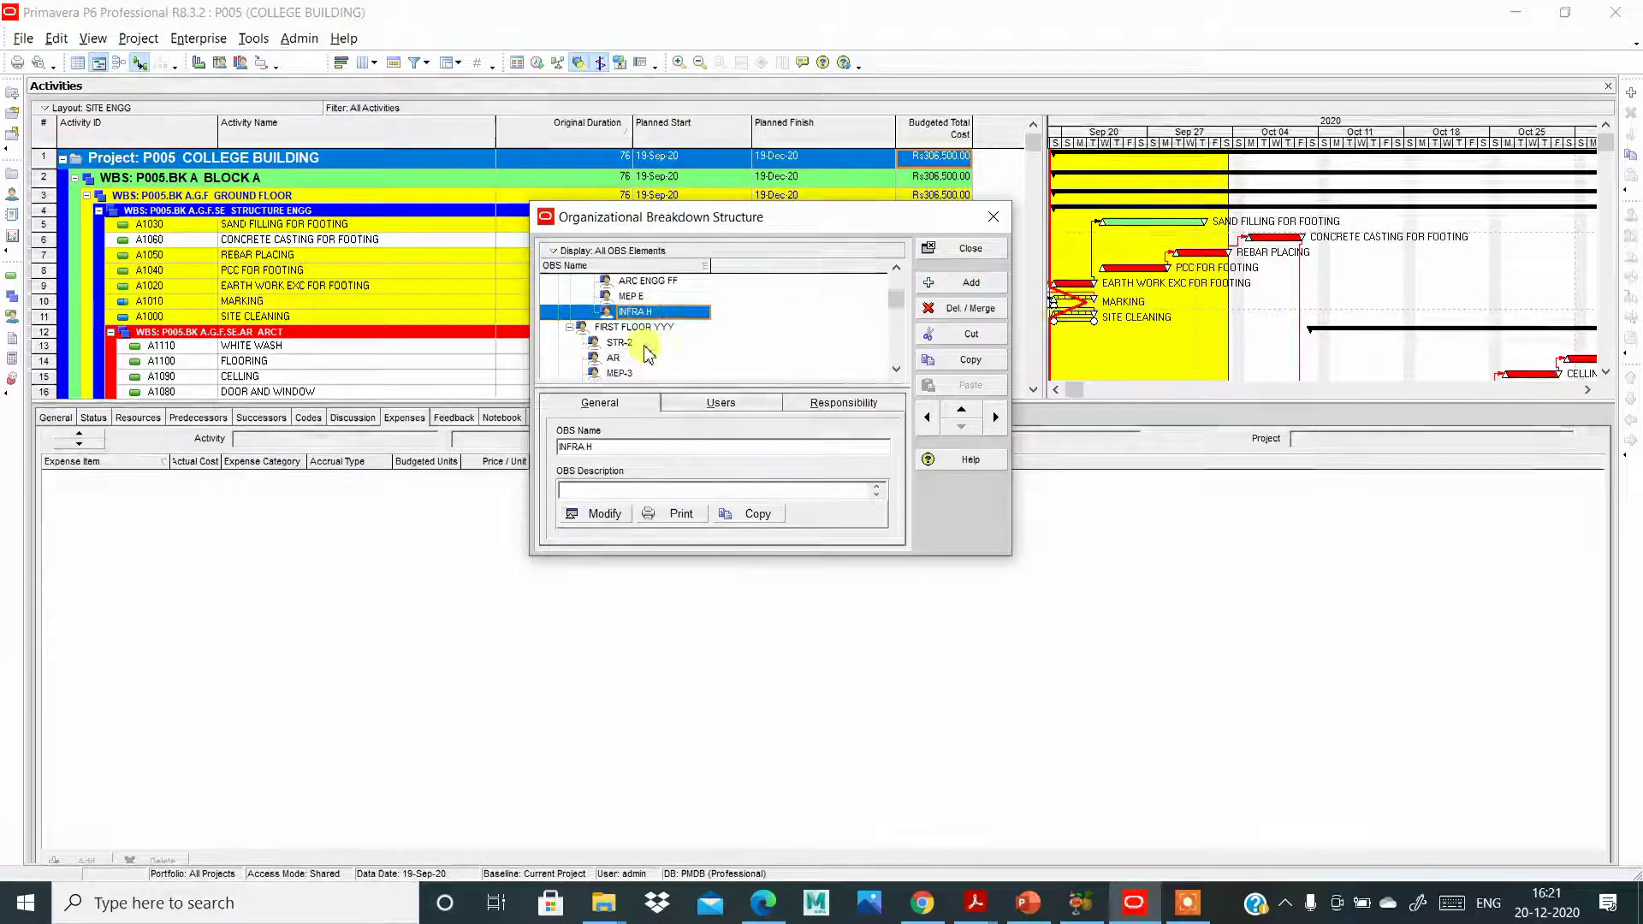
scroll(624, 342, "down", 2)
left_click(618, 313)
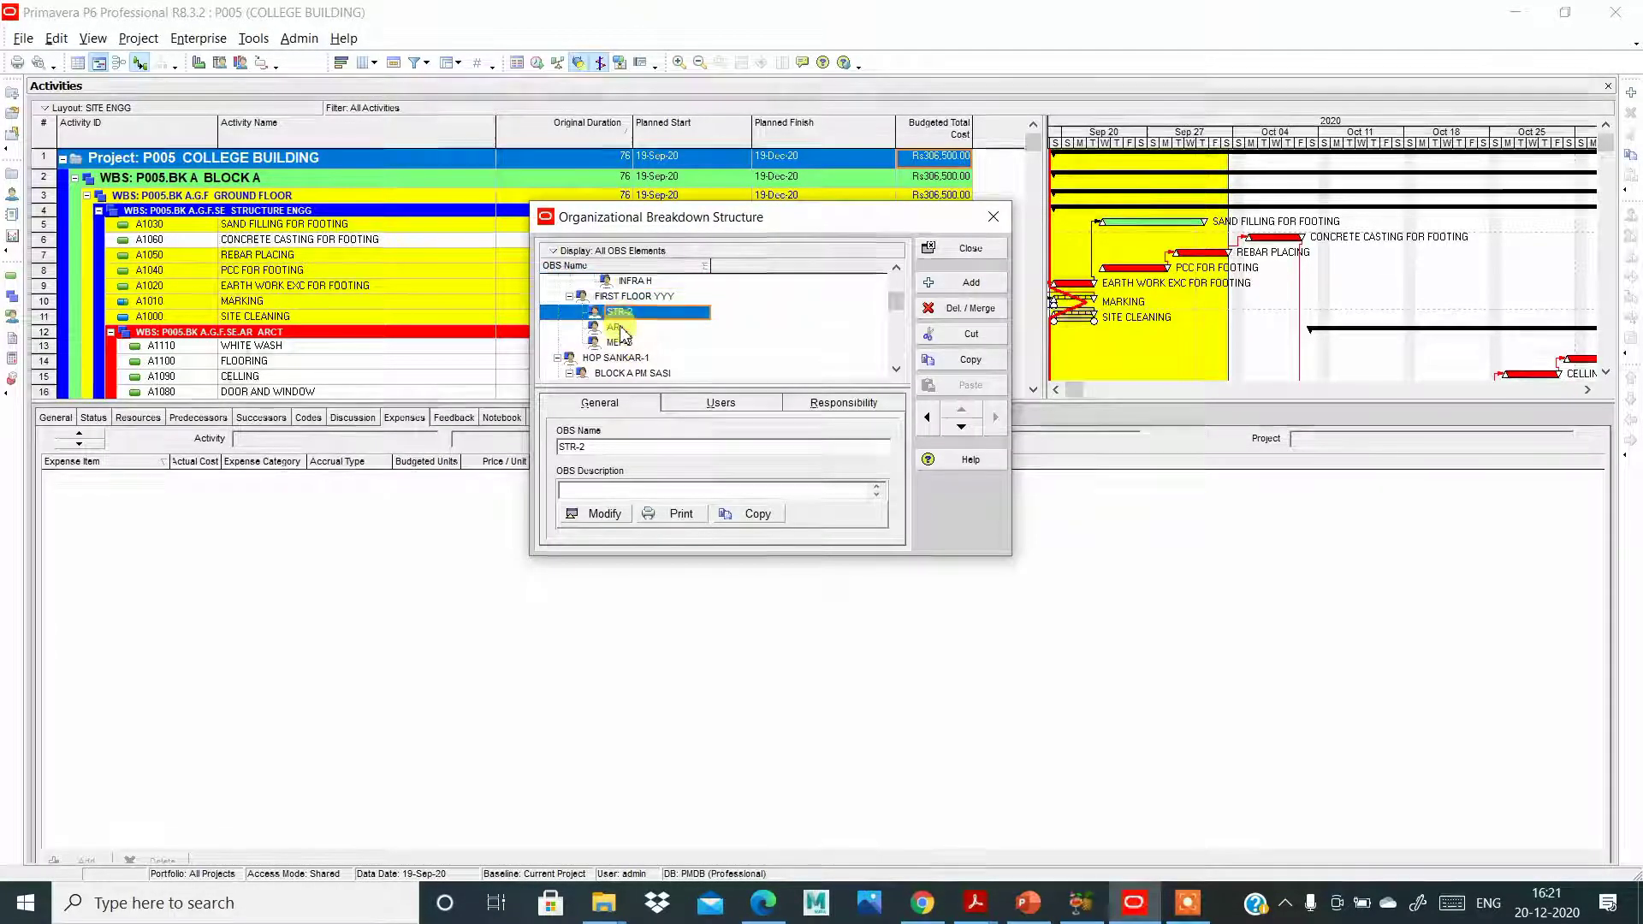
key("Down")
key("Down")
scroll(613, 295, "up", 1)
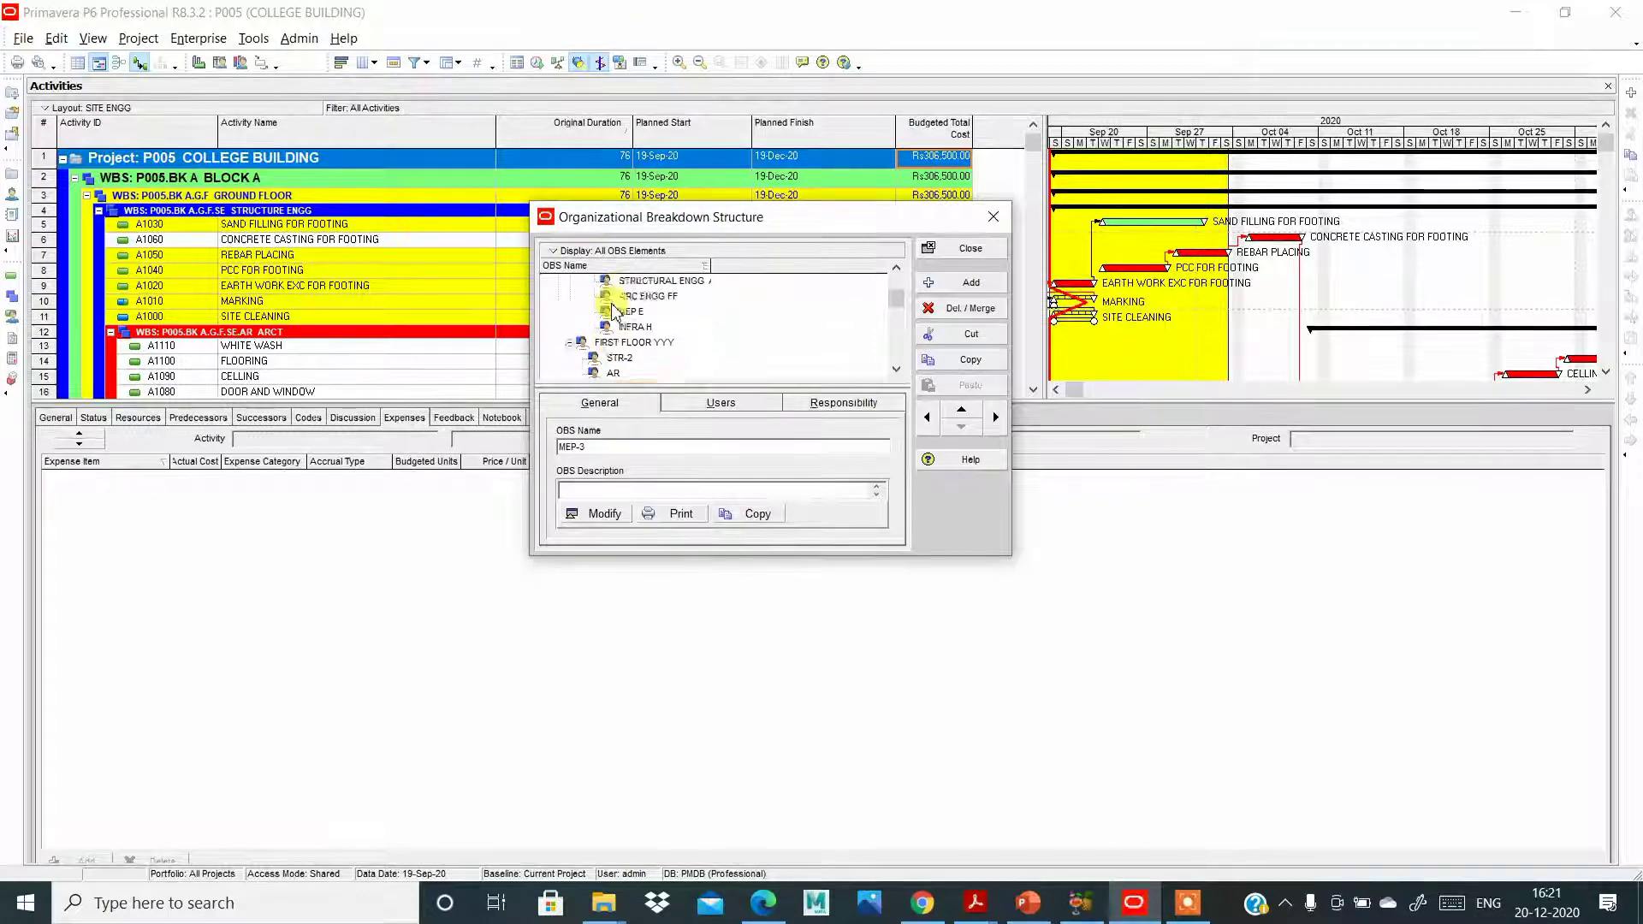
scroll(613, 304, "up", 1)
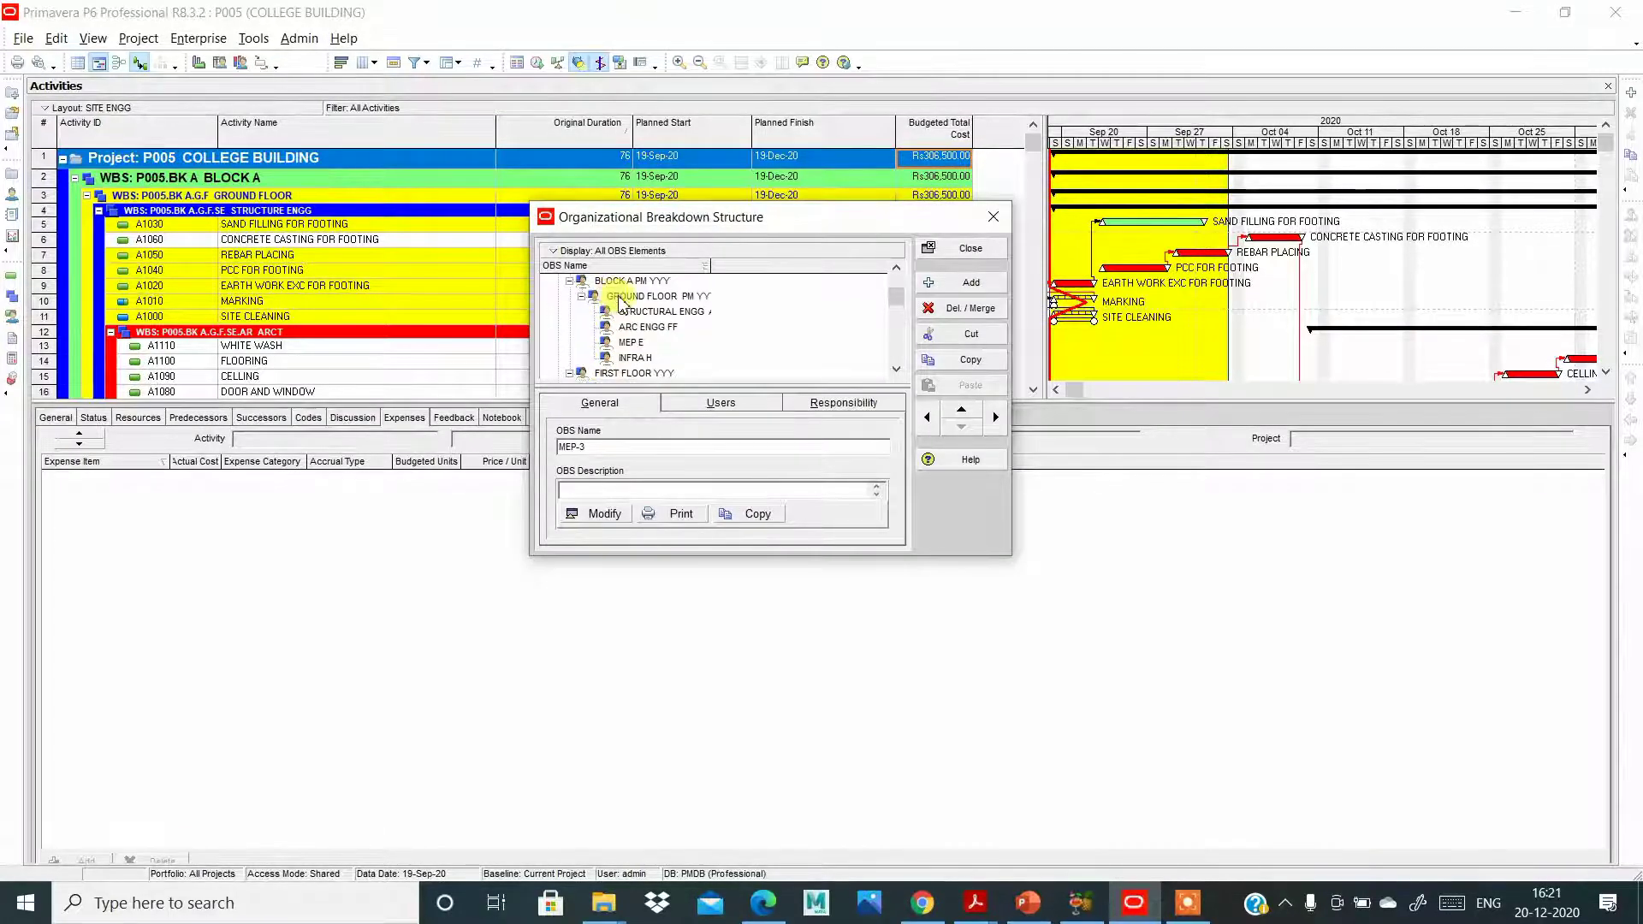
Add an OBS element on the same level as BLOCK A PM YYY and name it SECOND FLOOR.
left_click(624, 280)
scroll(894, 278, "down", 1)
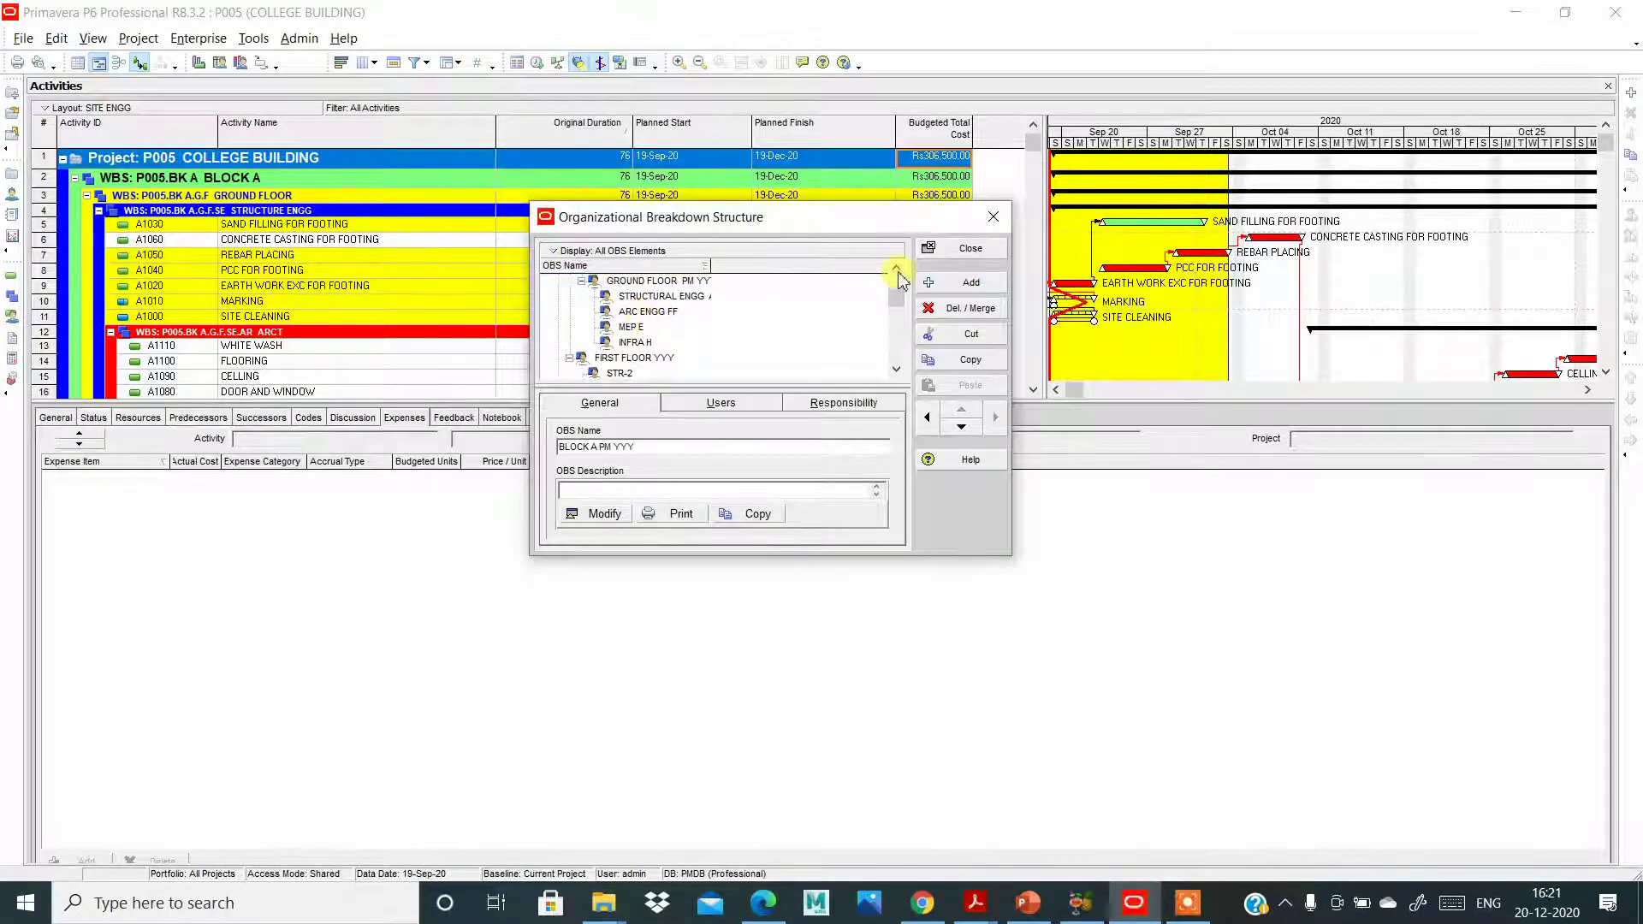
left_click(954, 285)
scroll(608, 339, "down", 1)
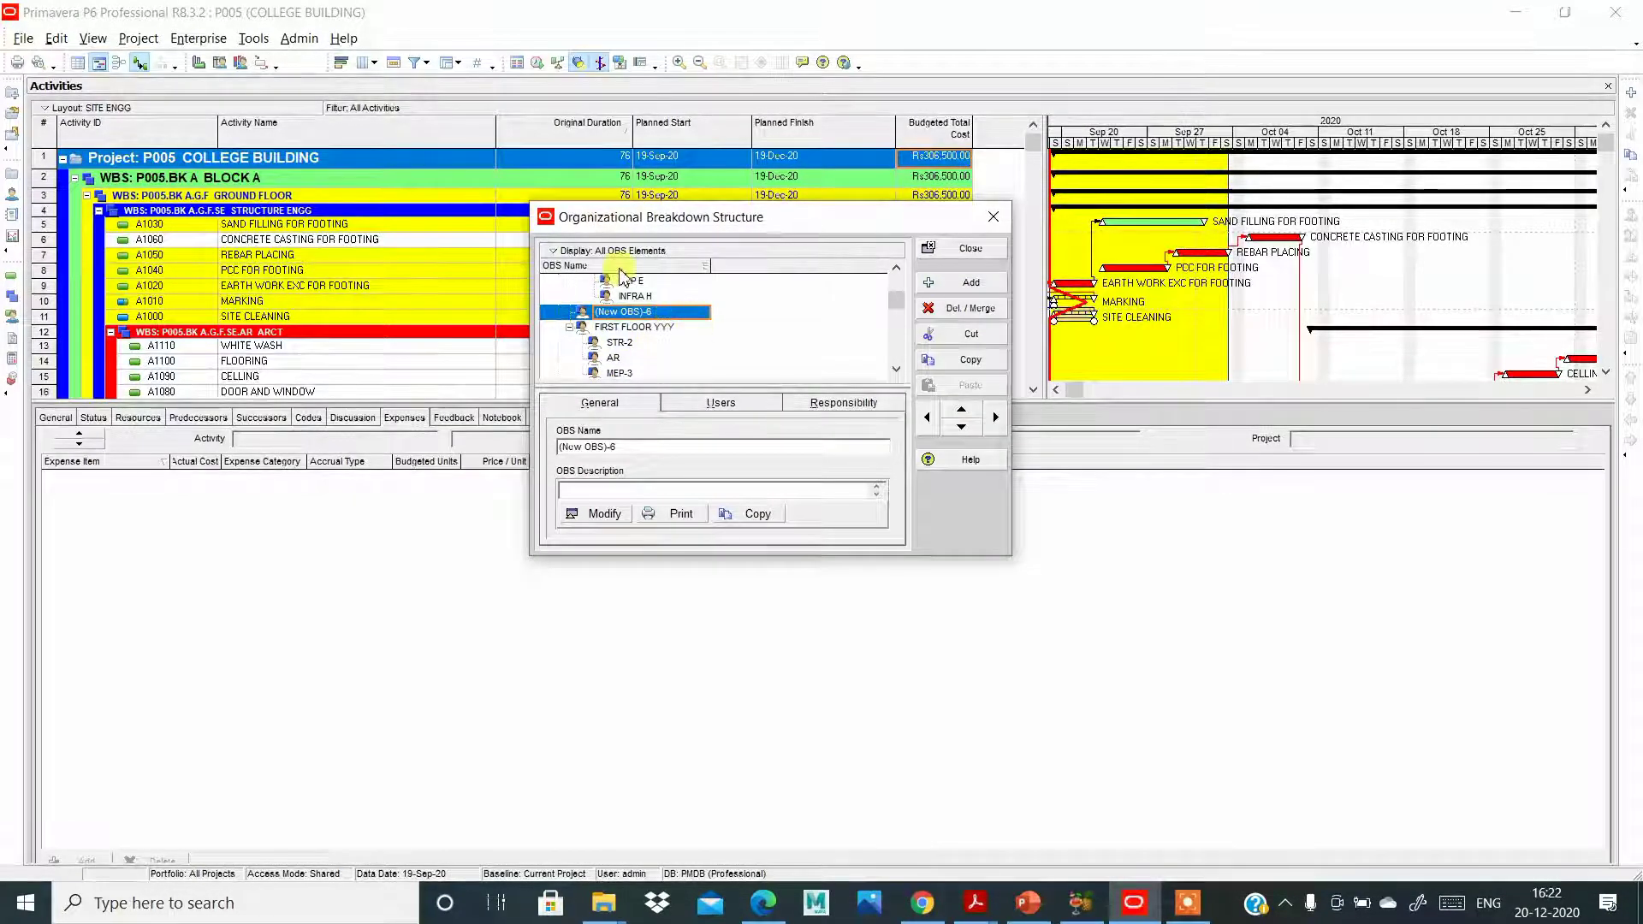
key("F2")
type("SE")
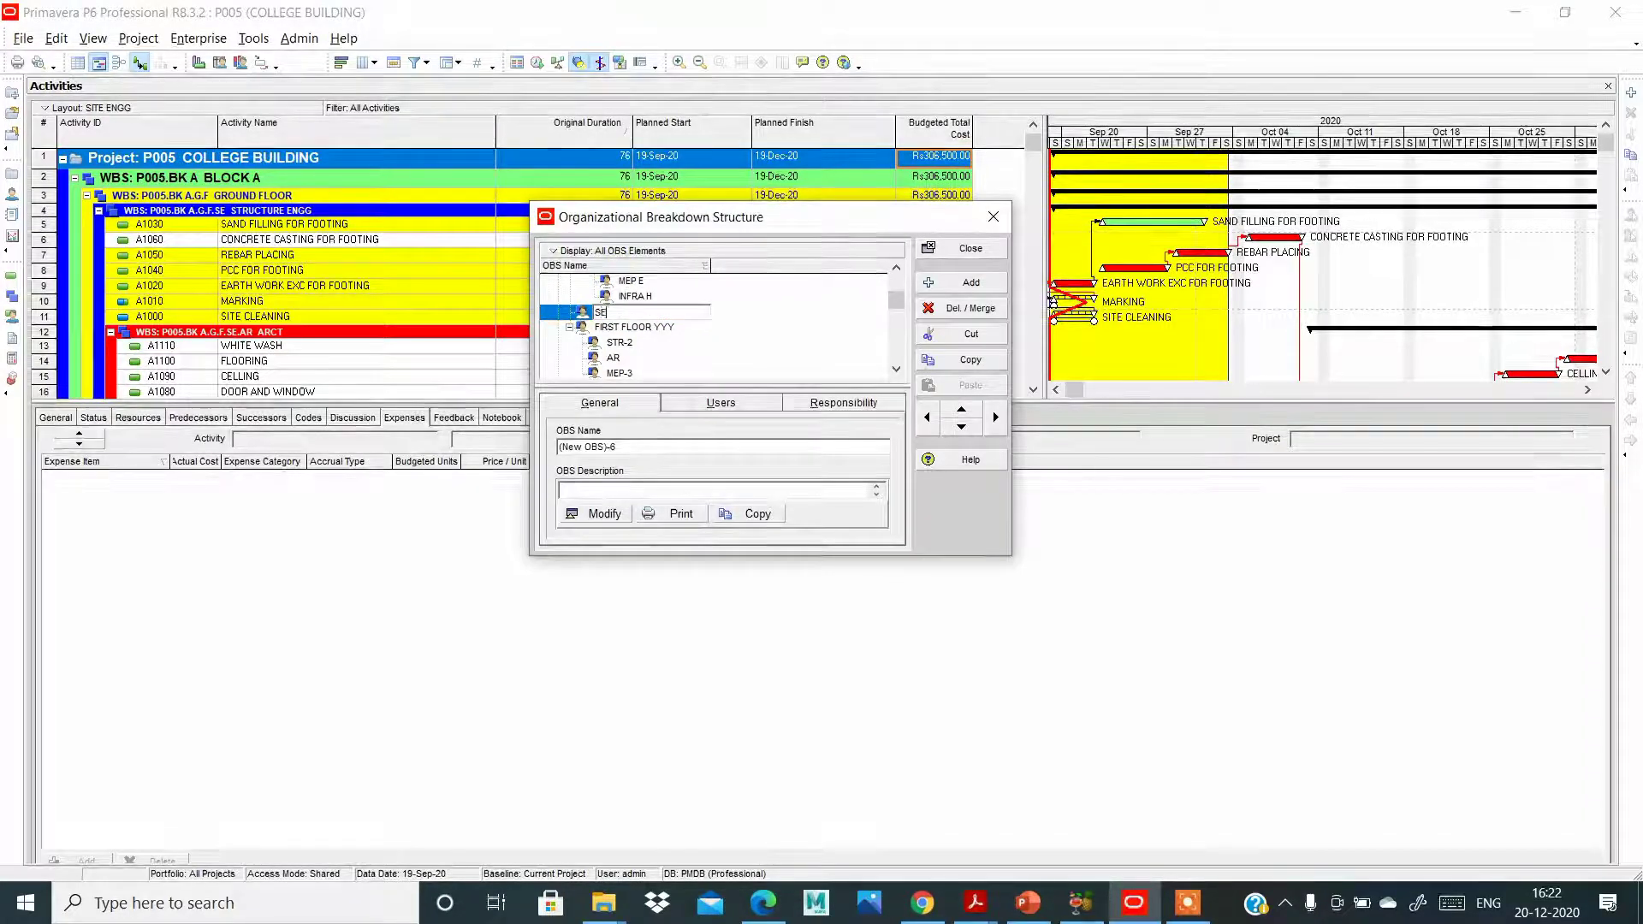
type("COND")
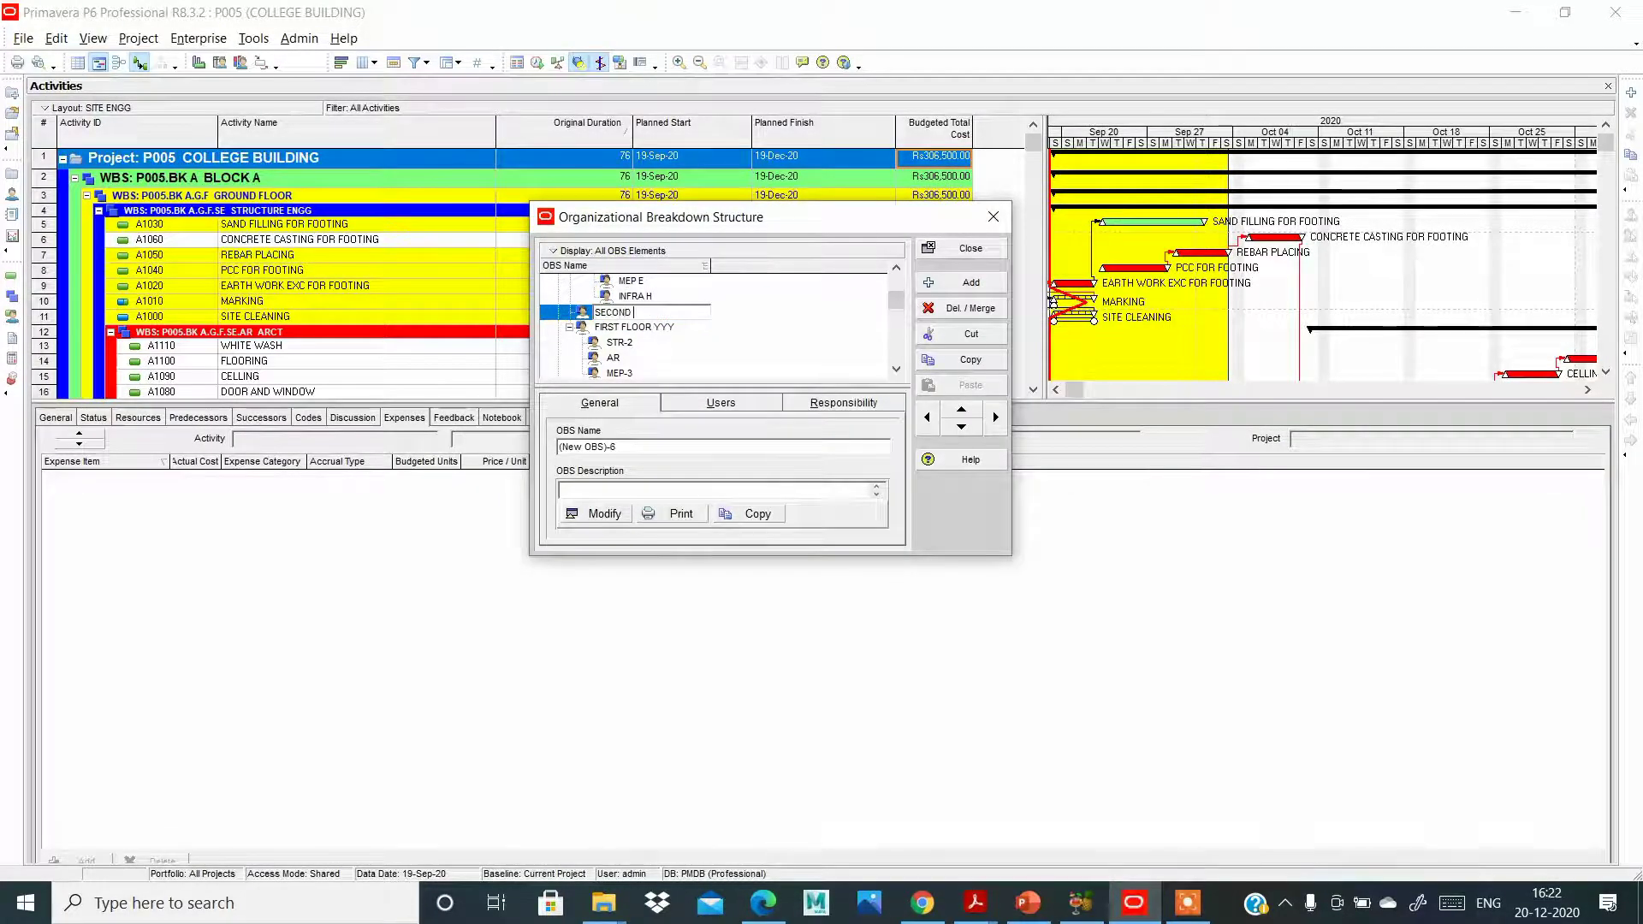
type(" FLOOR")
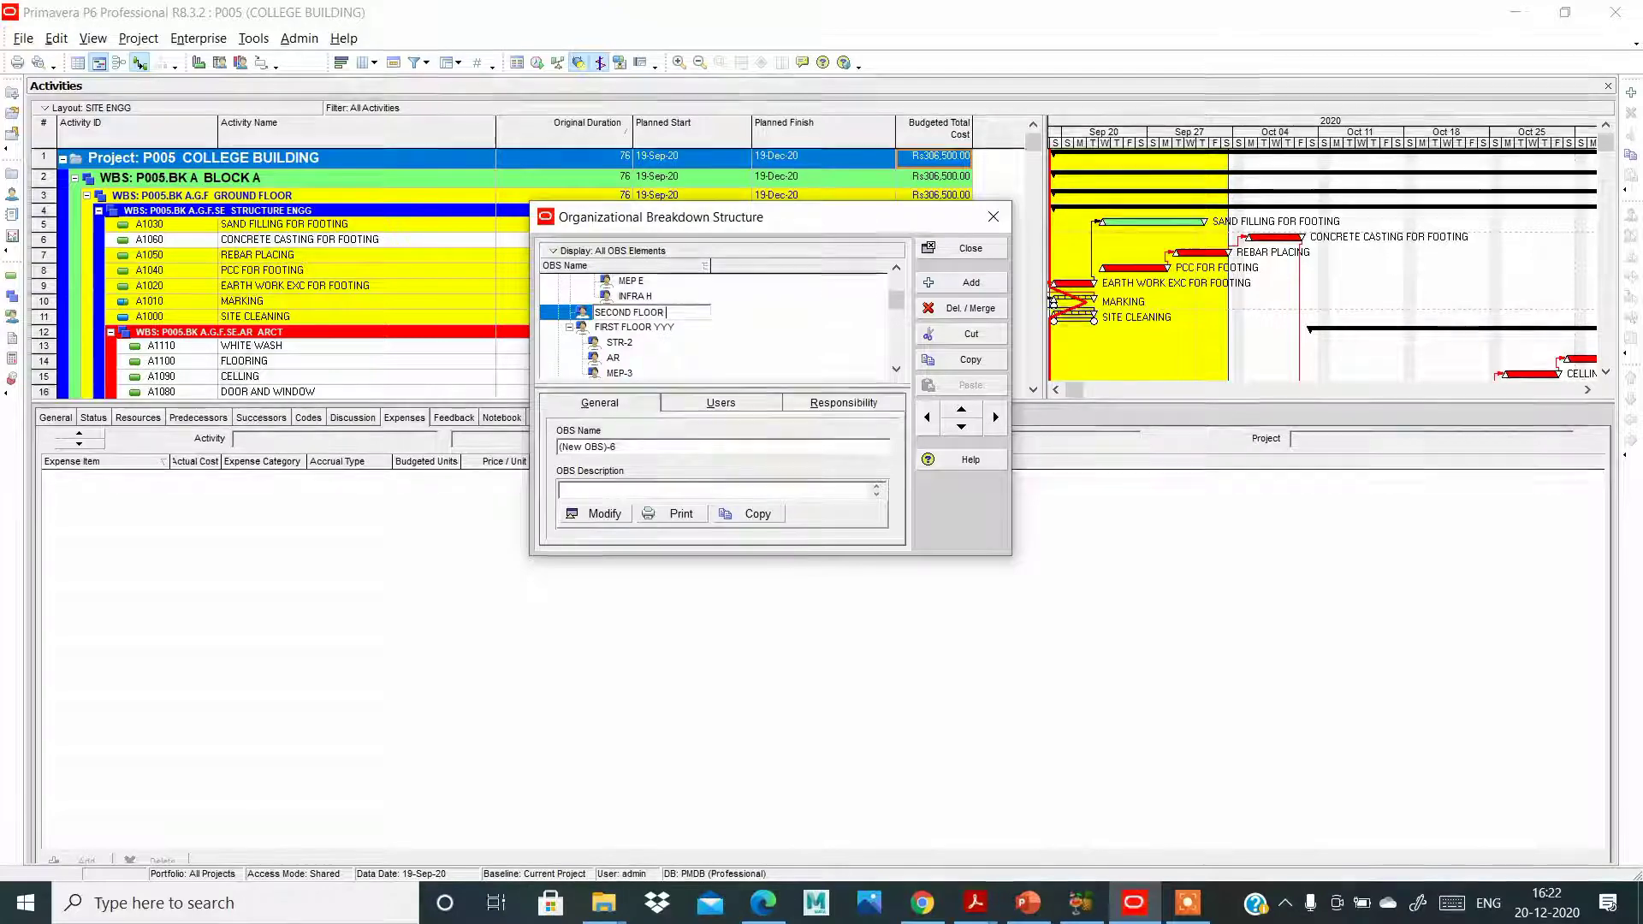
key("Return")
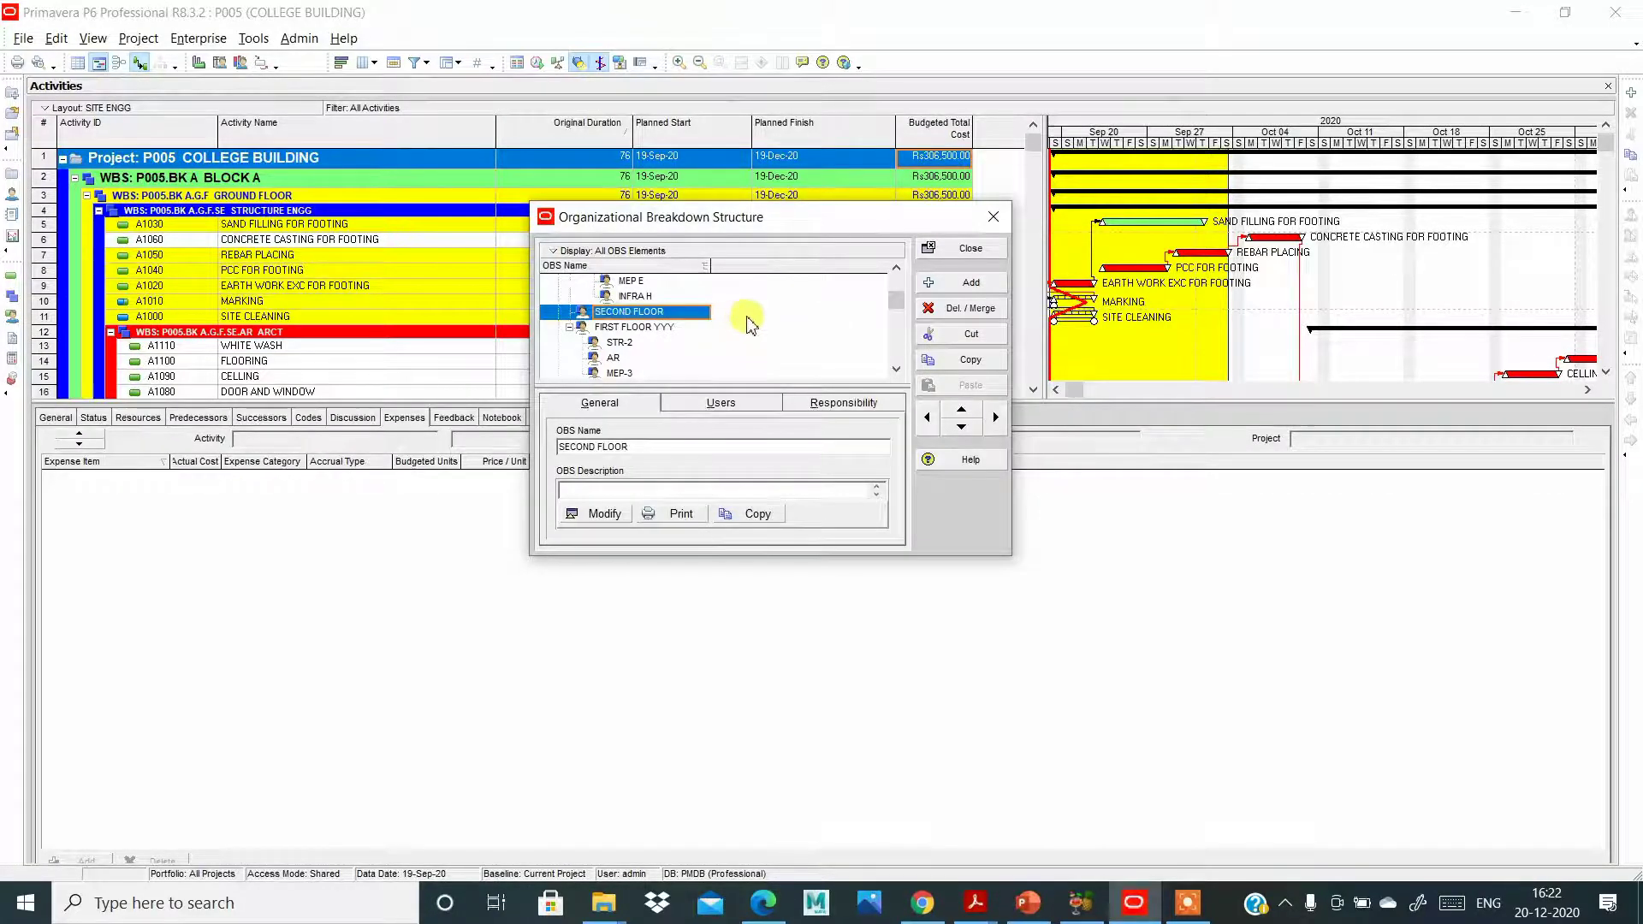
Check the position of SECOND FLOOR relative to BLOCK A PM YYY, GROUND FLOOR PM YYY and FIRST FLOOR YYY.
scroll(745, 321, "up", 3)
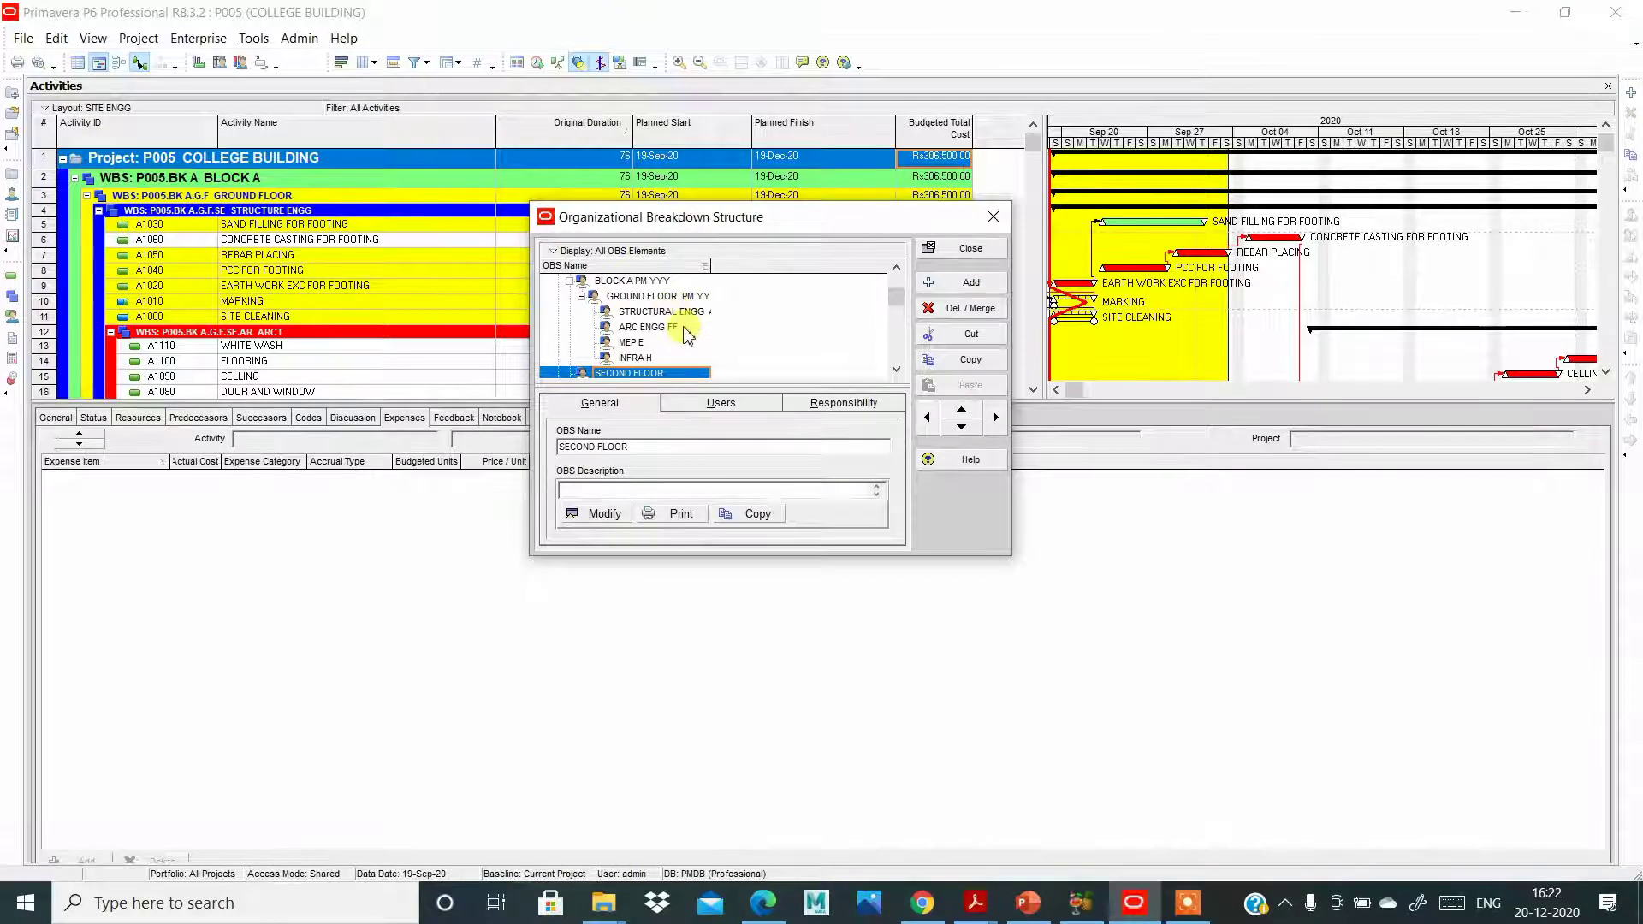
scroll(687, 333, "up", 1)
scroll(625, 321, "up", 1)
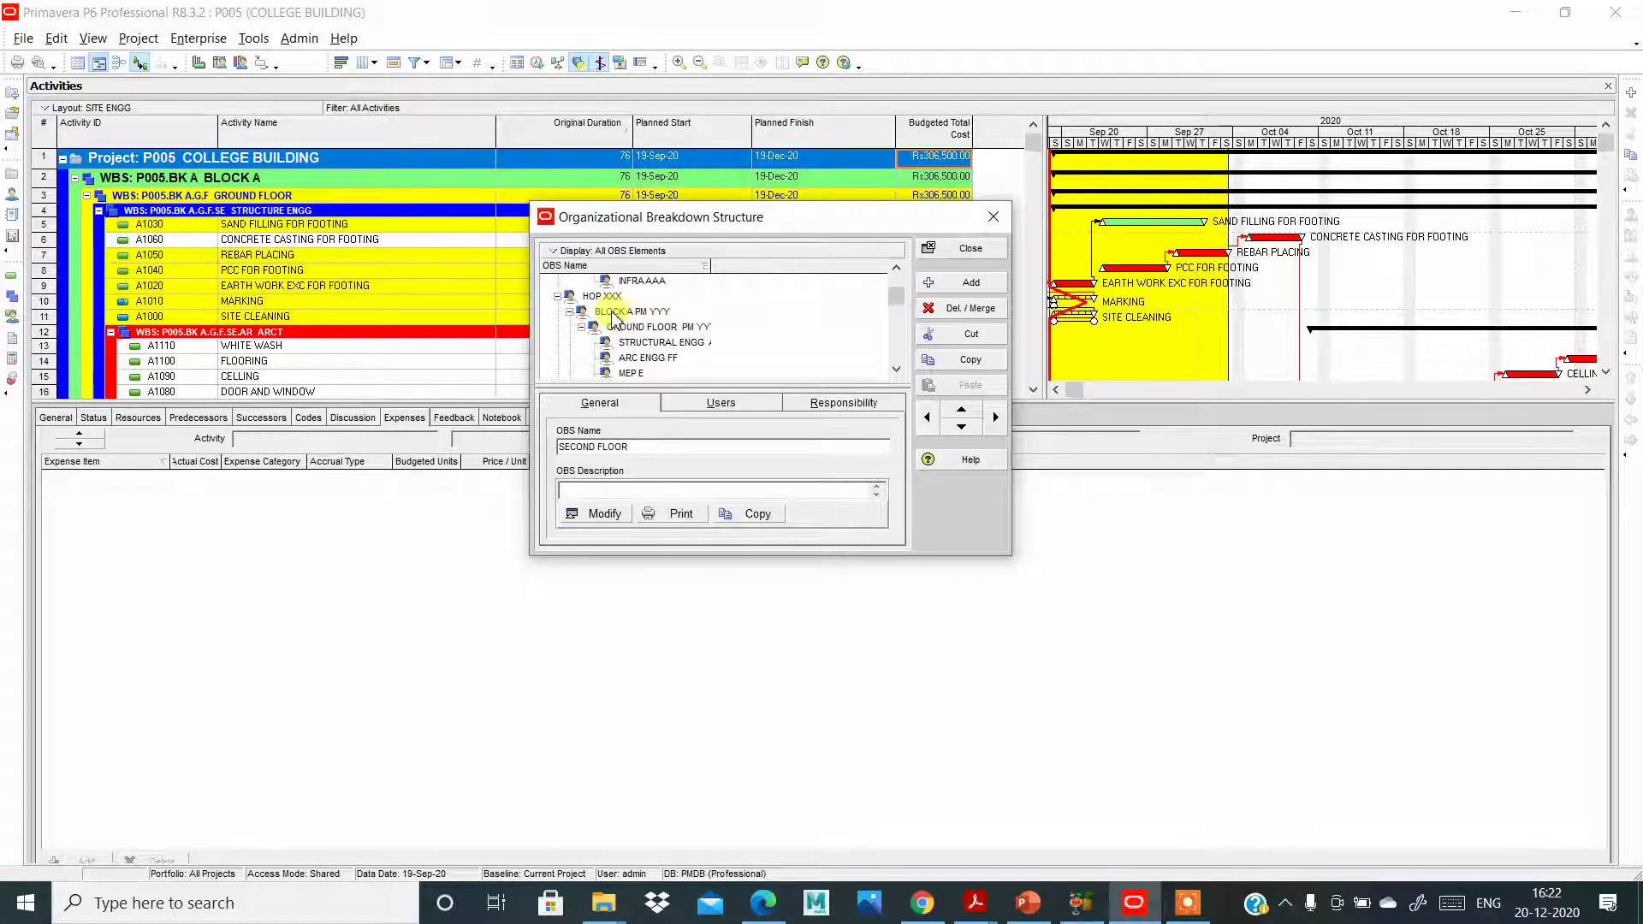
left_click(611, 313)
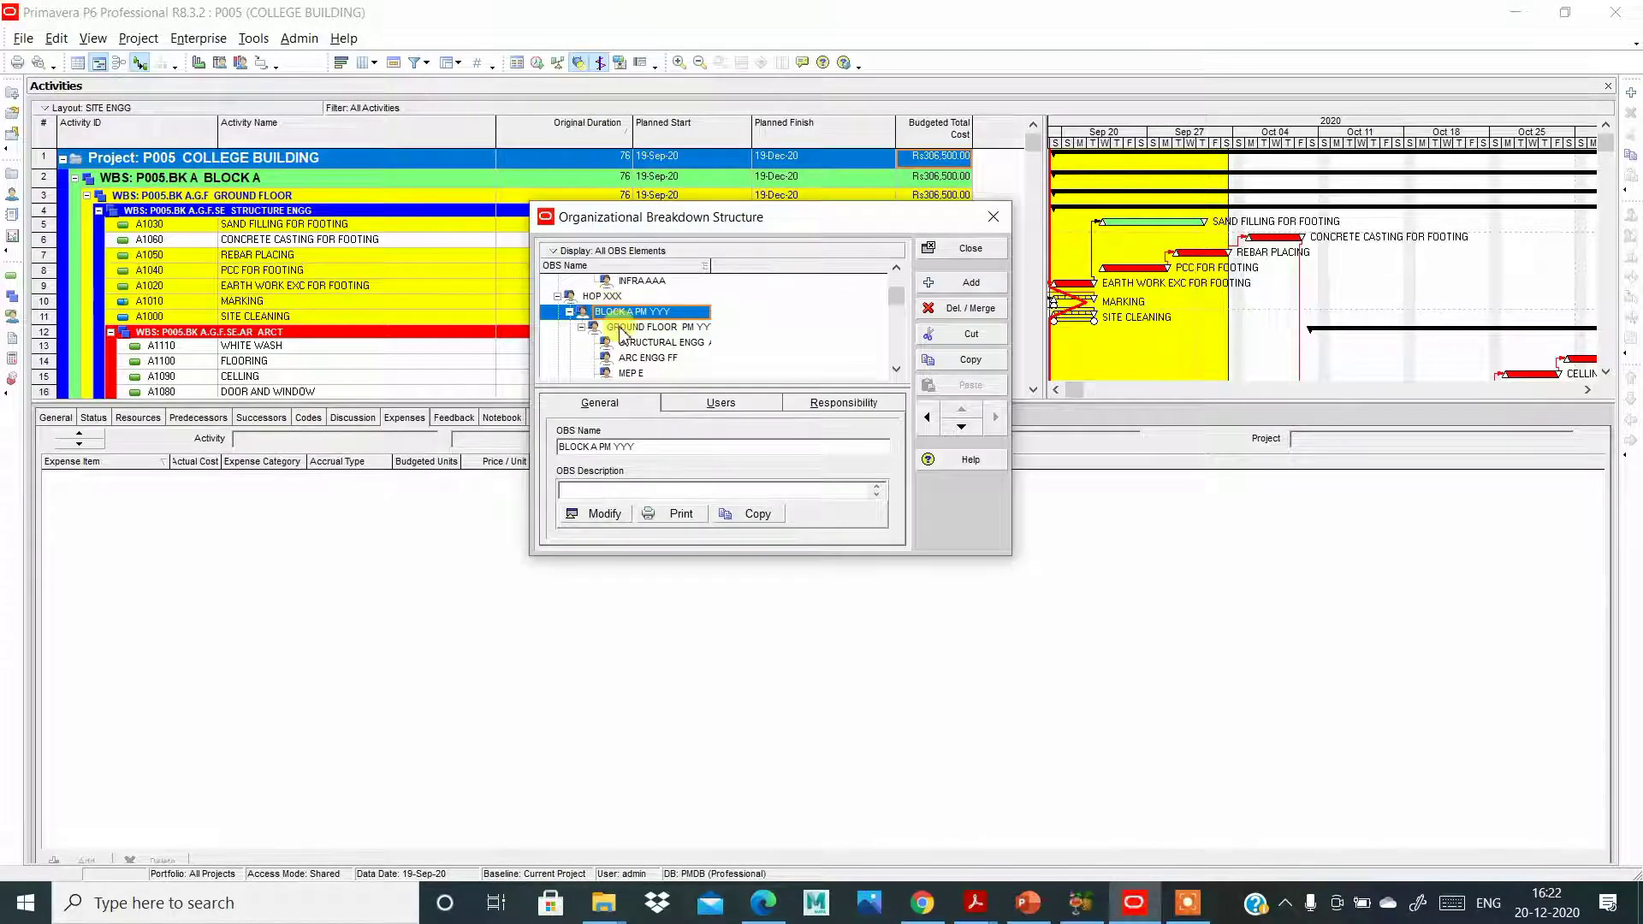
left_click(633, 327)
scroll(632, 342, "down", 1)
scroll(633, 342, "down", 3)
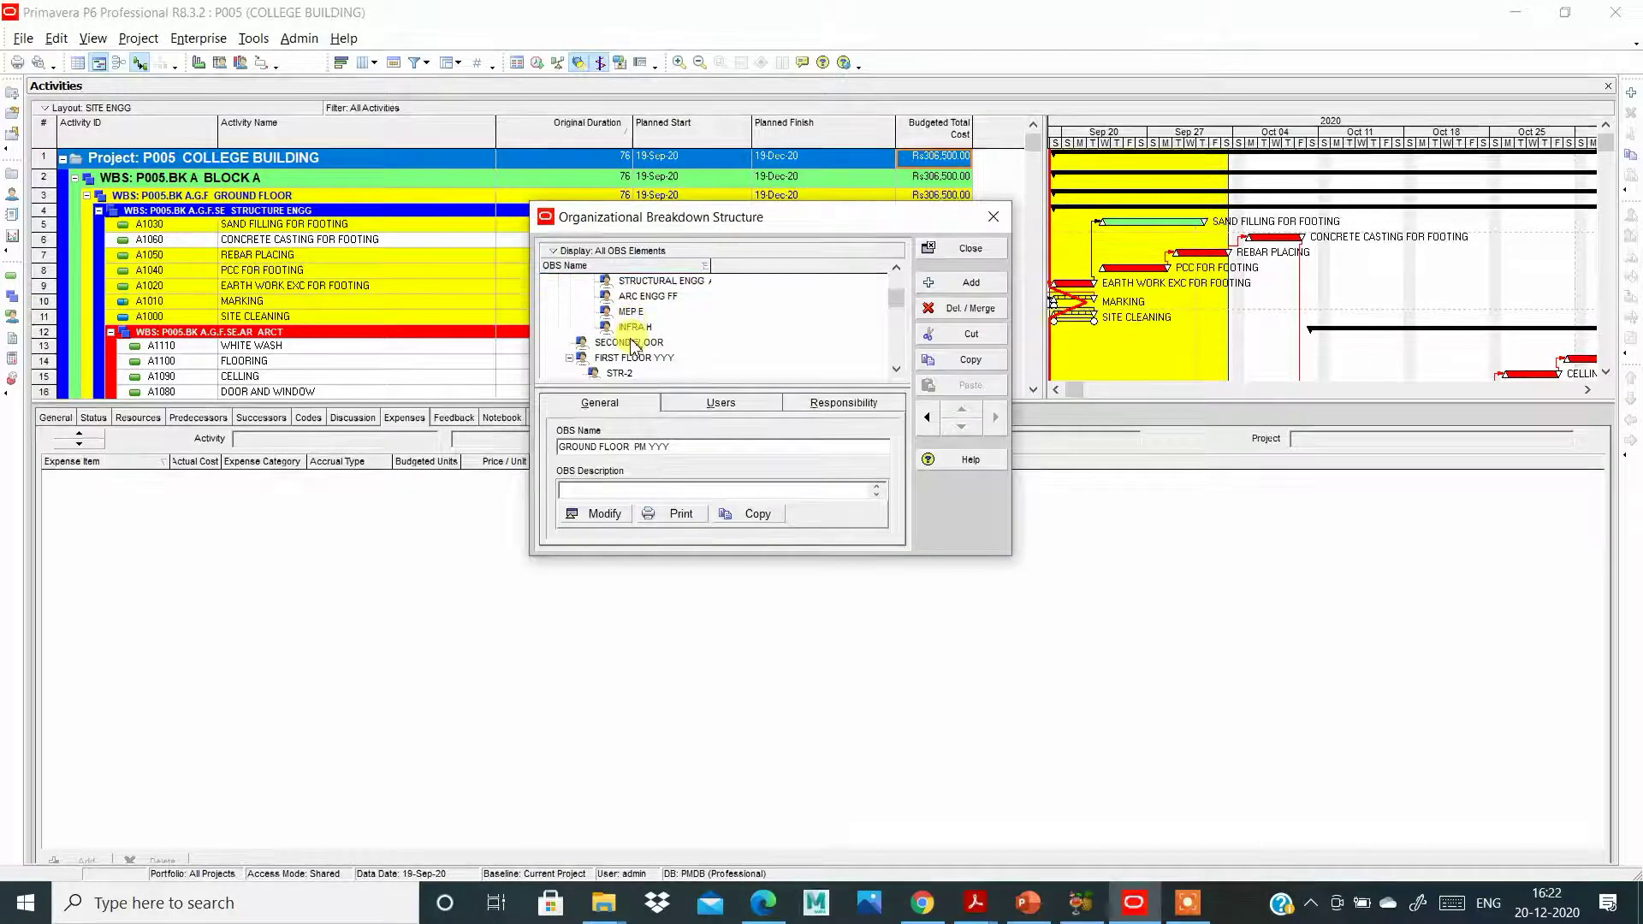
left_click(594, 343)
scroll(616, 343, "down", 1)
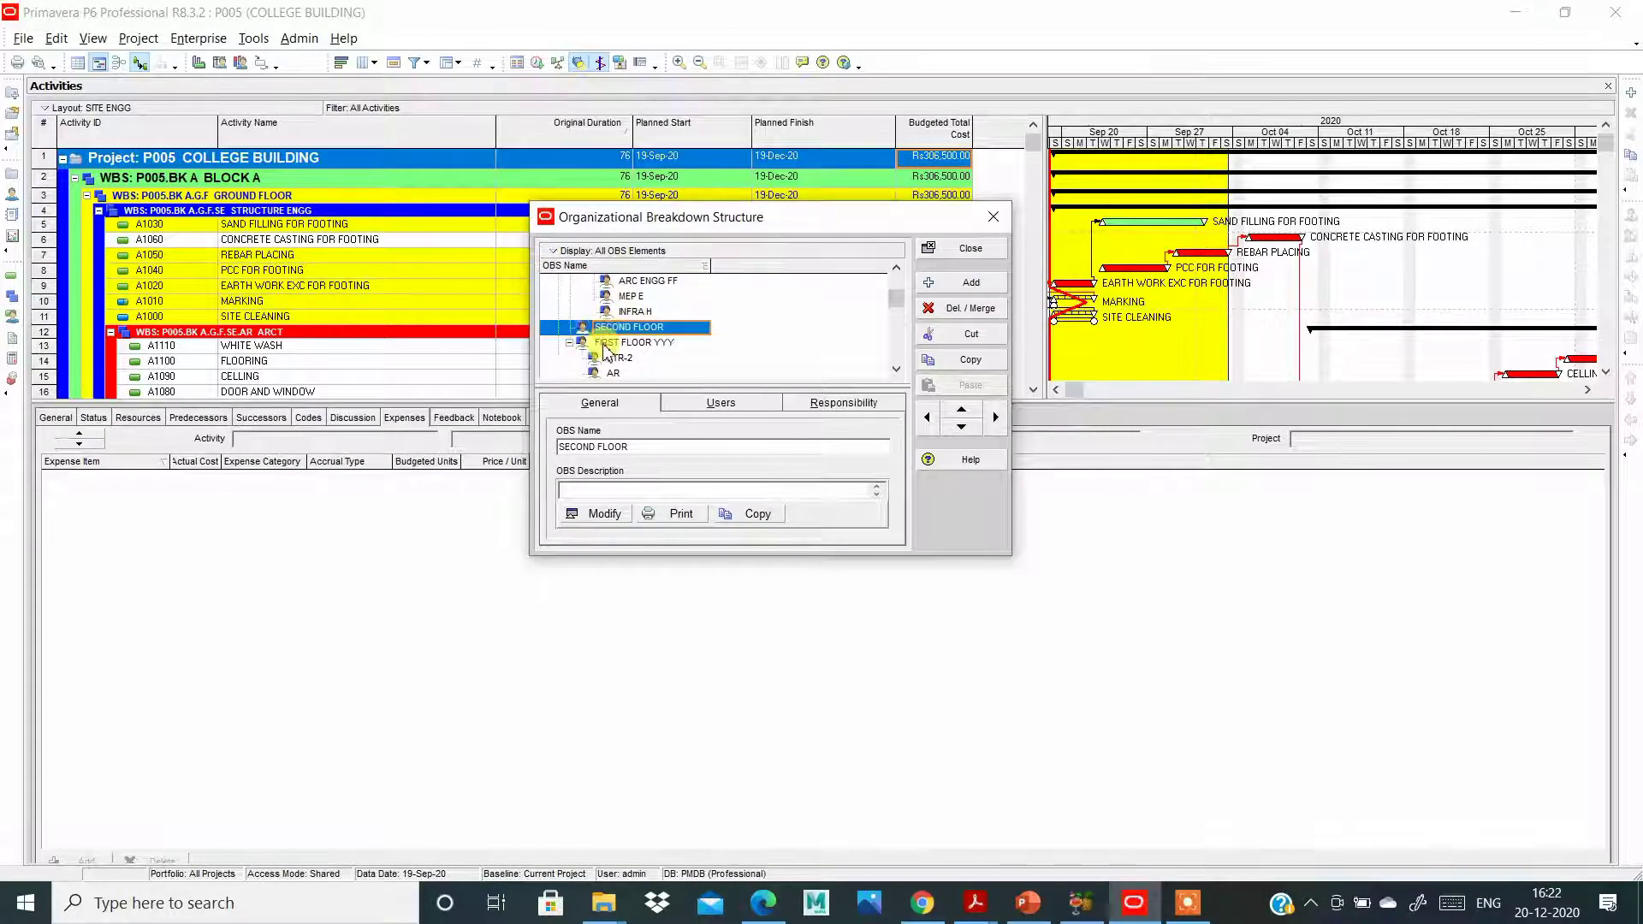
left_click(672, 344)
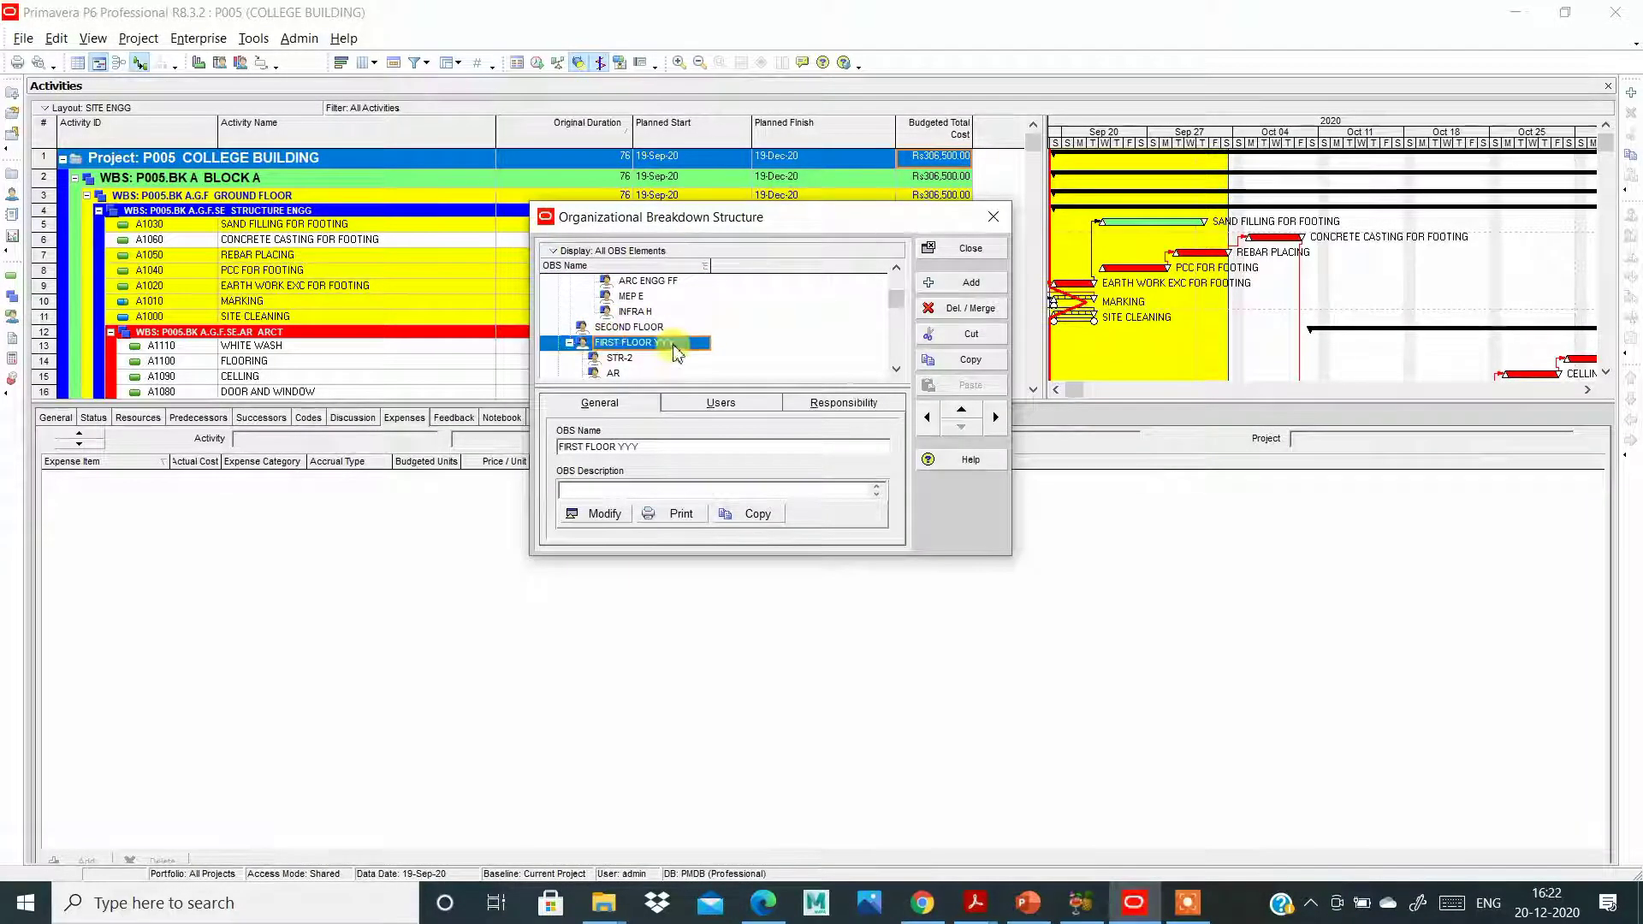
Move SECOND FLOOR below FIRST FLOOR YYY on the same level of the hierarchy.
left_click(633, 326)
scroll(634, 329, "down", 2)
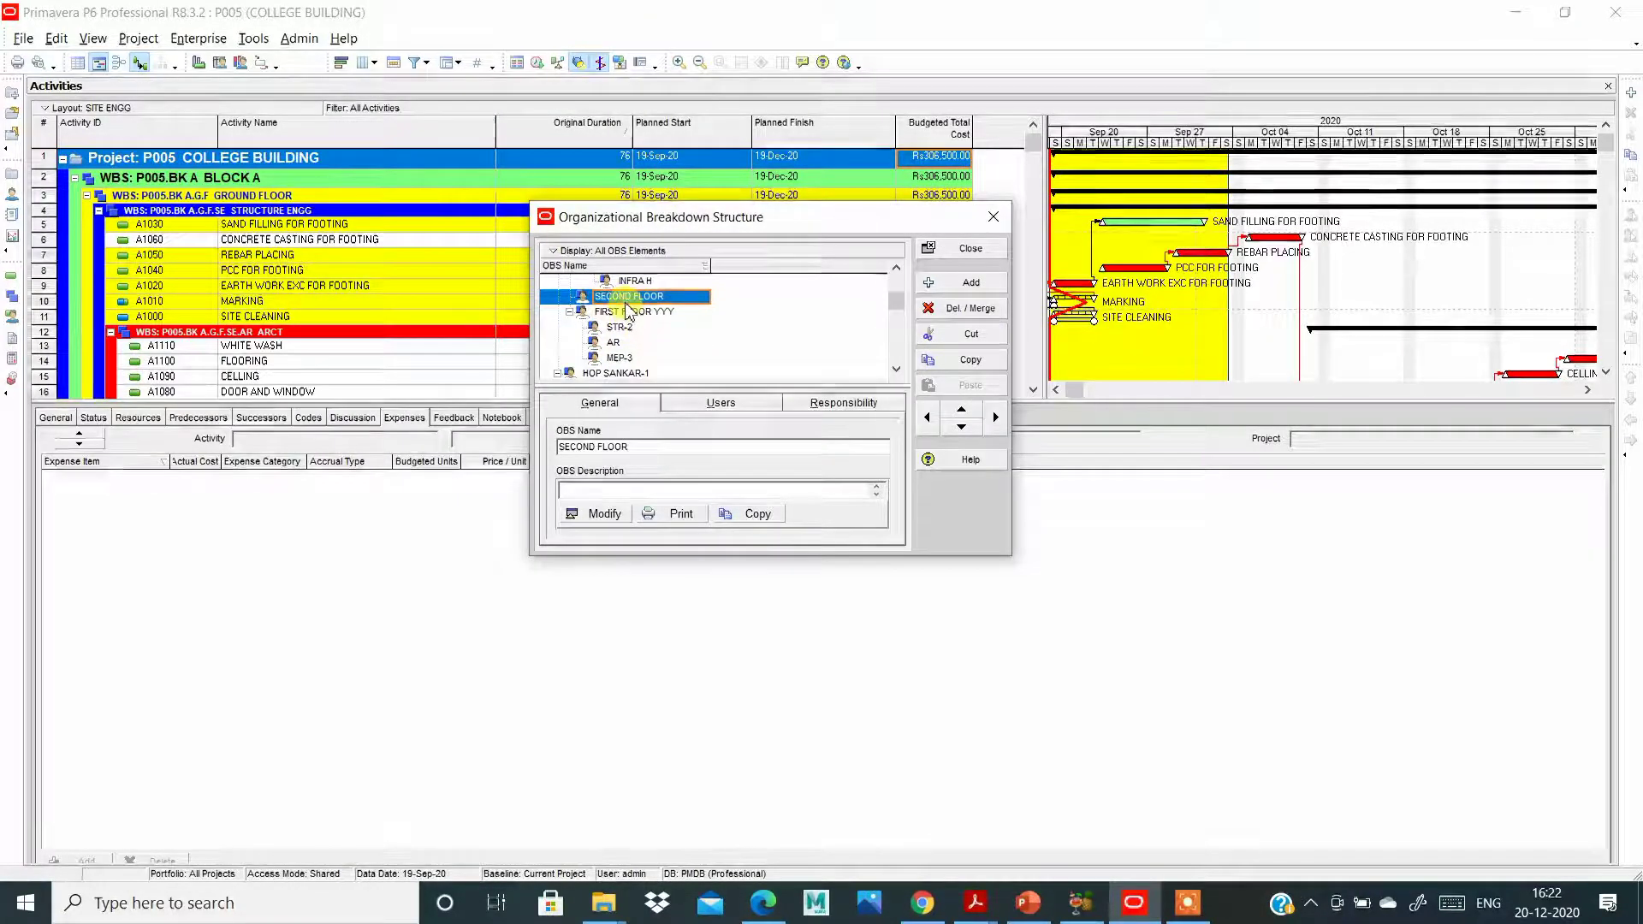
left_click(963, 428)
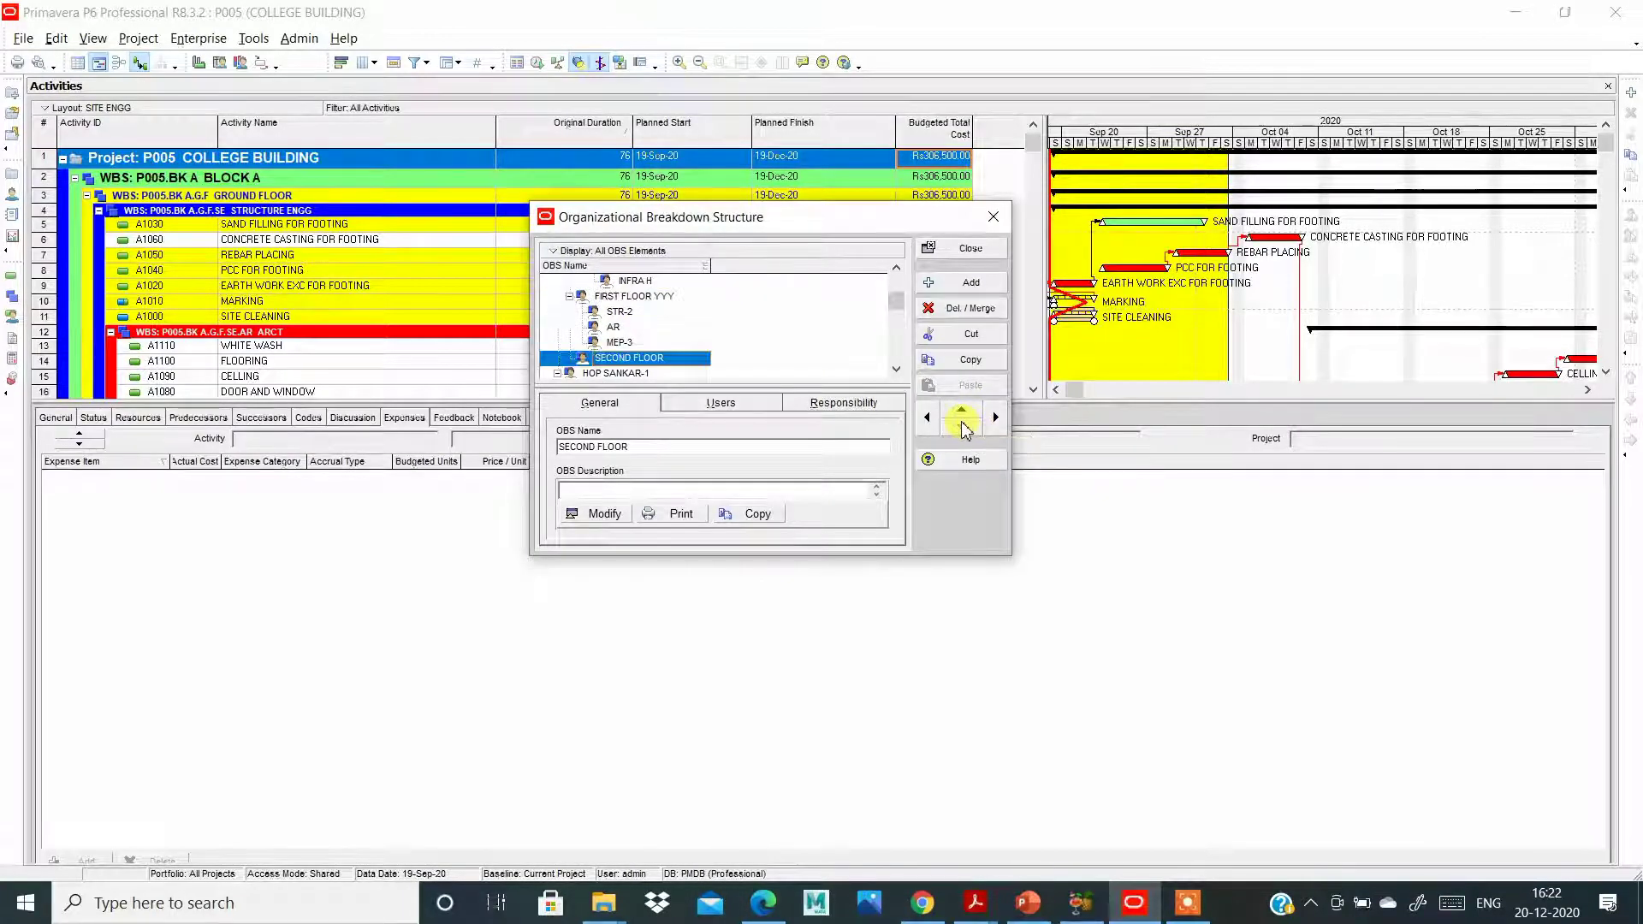
left_click(635, 297)
left_click(651, 359)
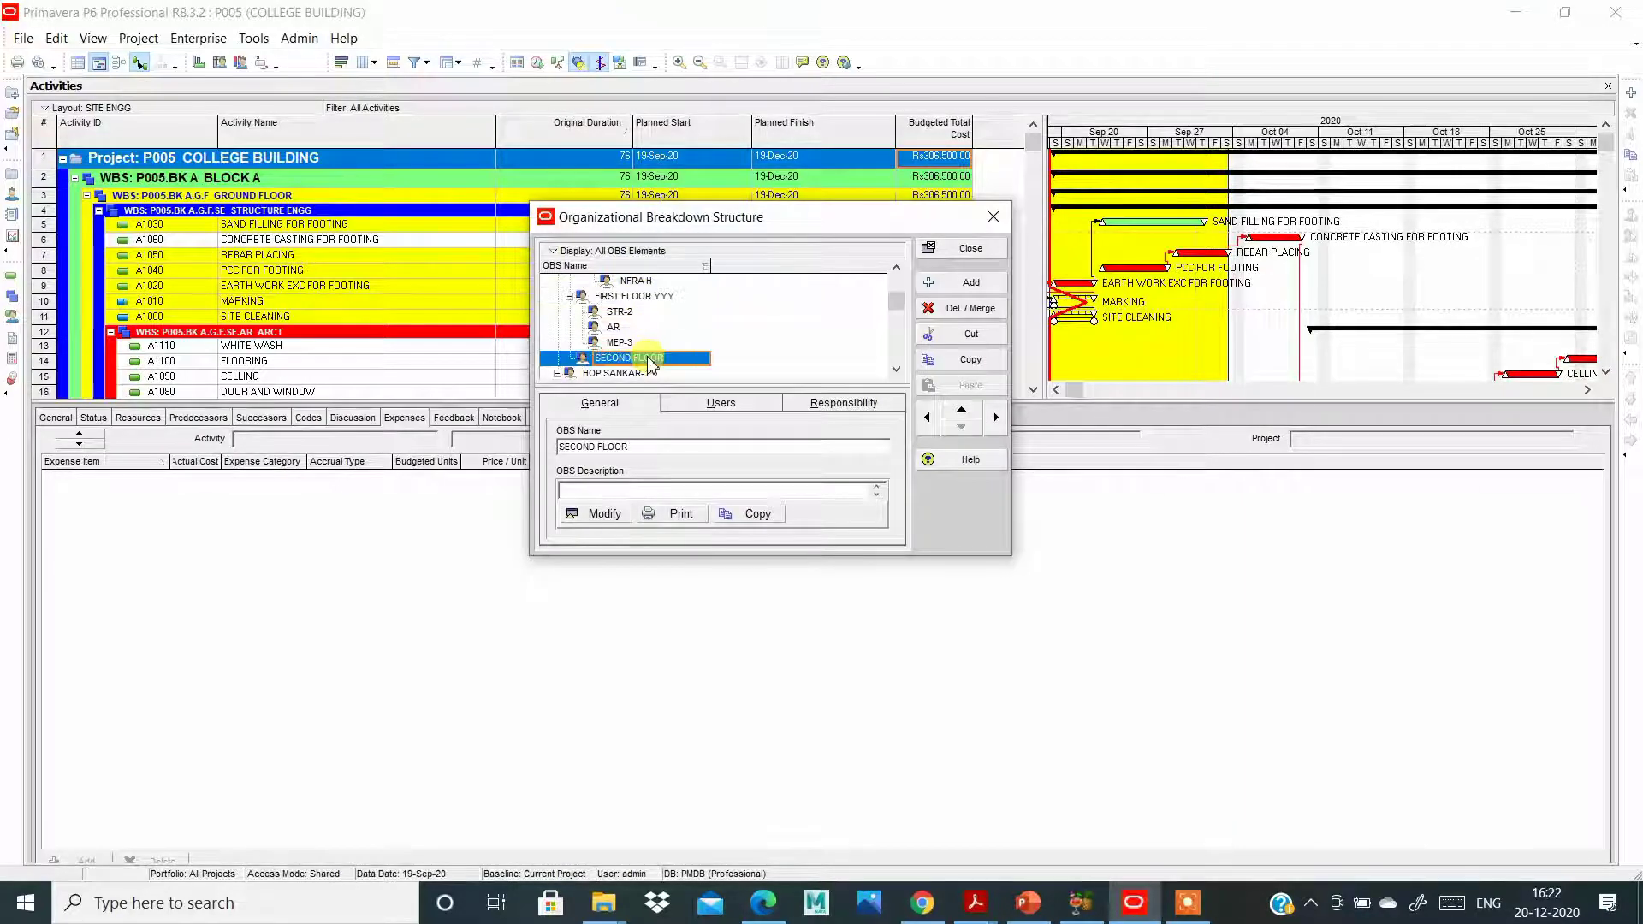
scroll(651, 364, "up", 5)
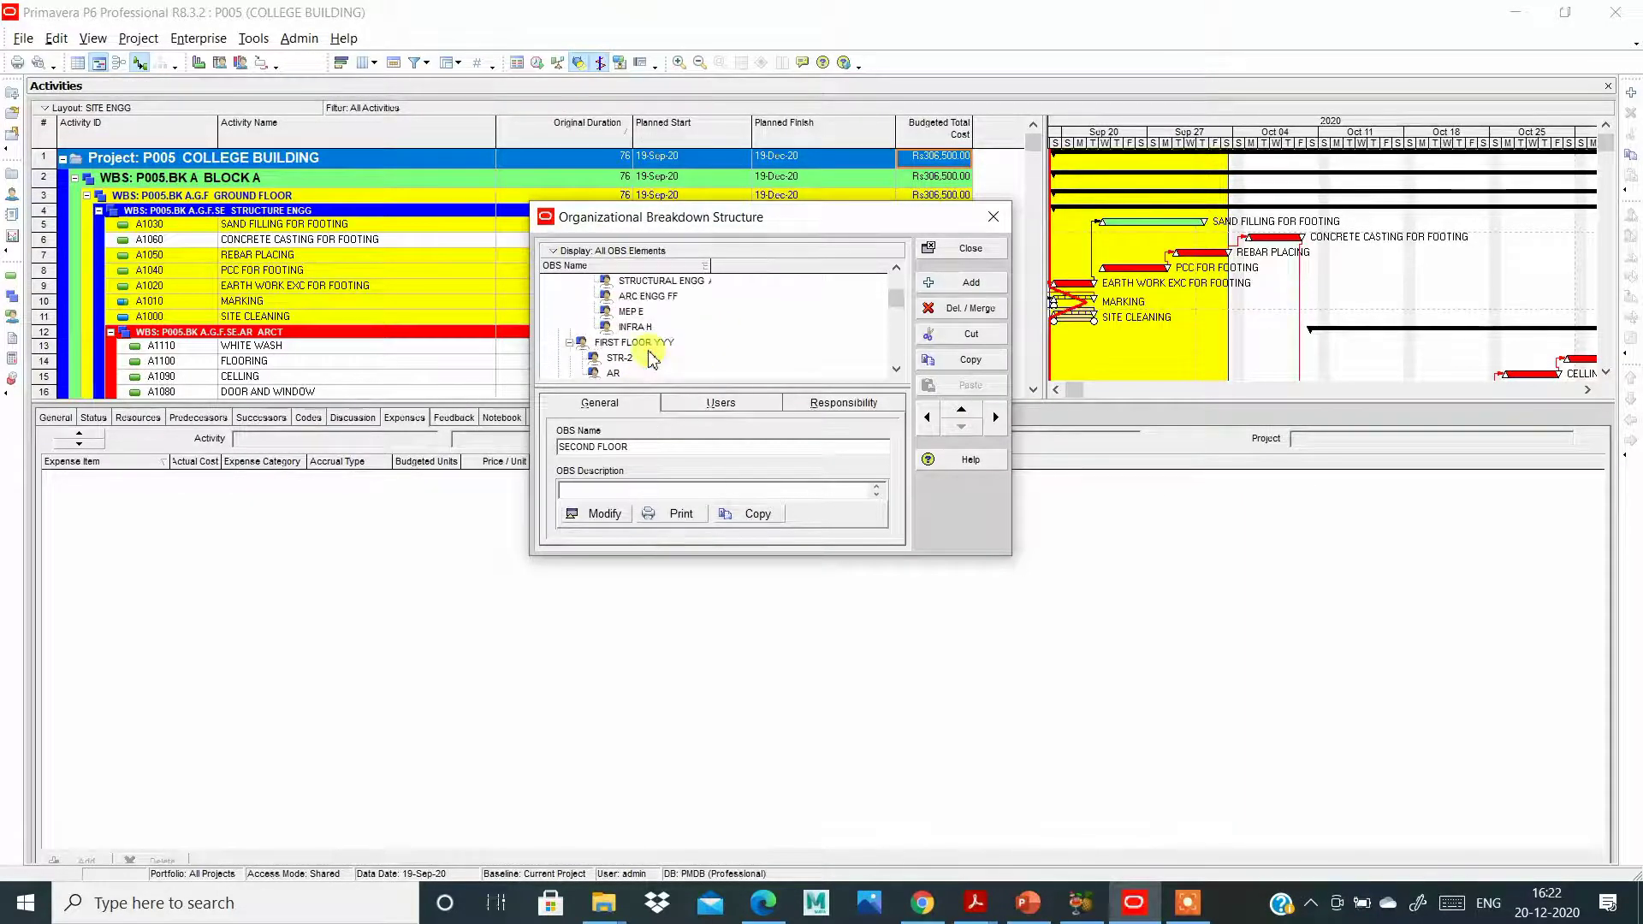
Check the hierarchy under HOP XXX by collapsing and re-expanding HOP XXX, BLOCK A PM YYY and GROUND FLOOR PM YYY.
scroll(650, 360, "up", 1)
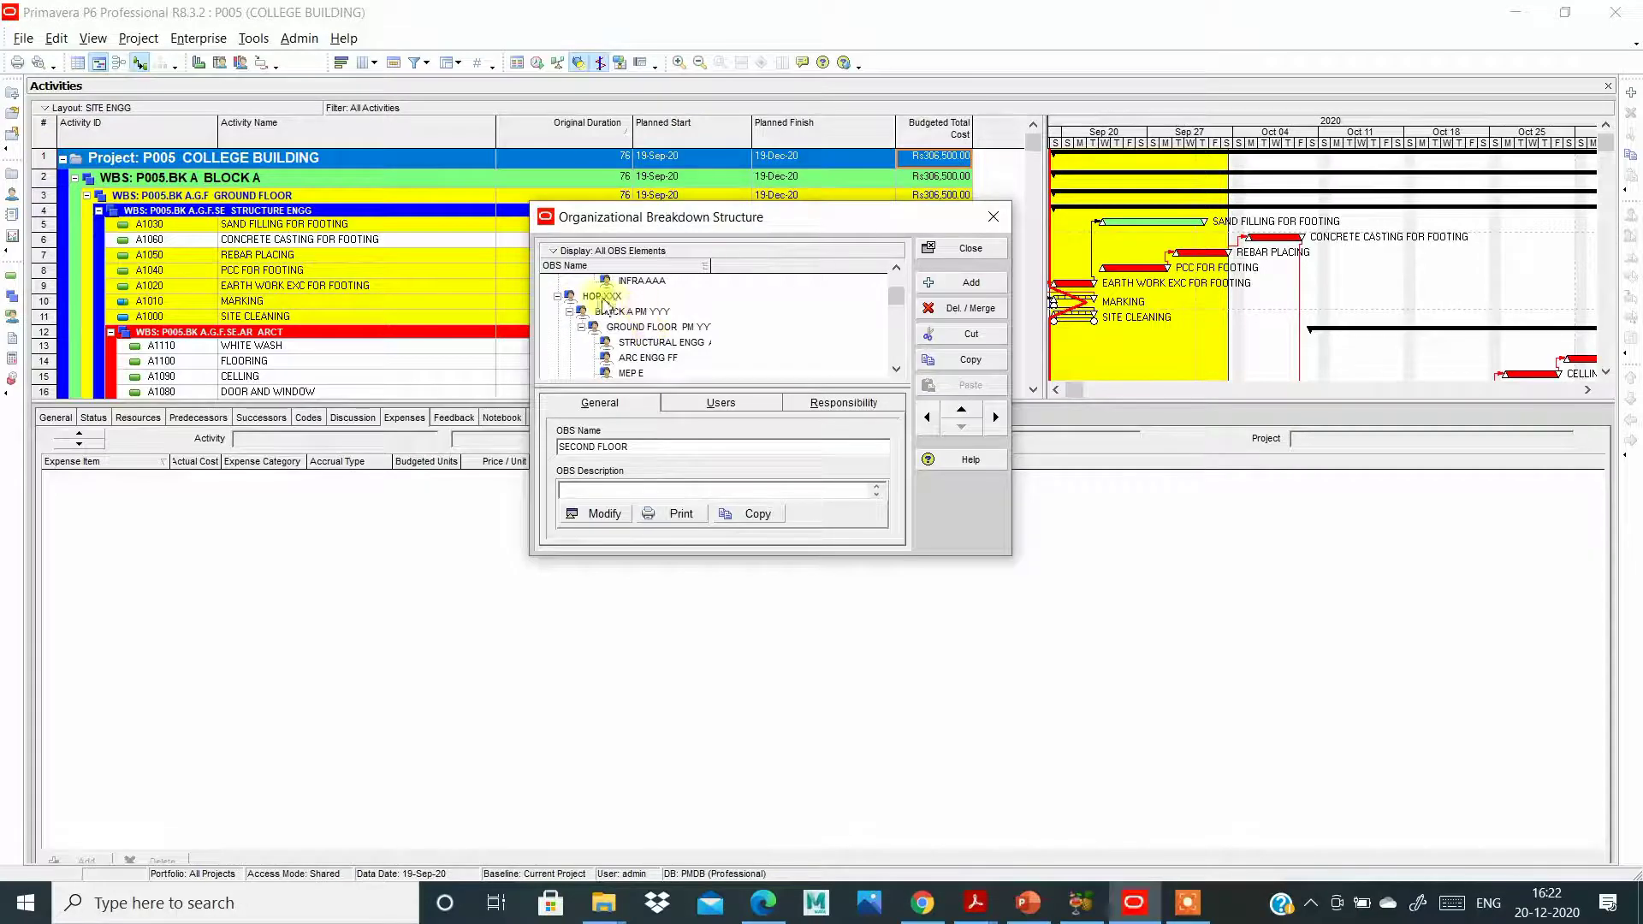
scroll(676, 334, "down", 5)
scroll(685, 339, "down", 2)
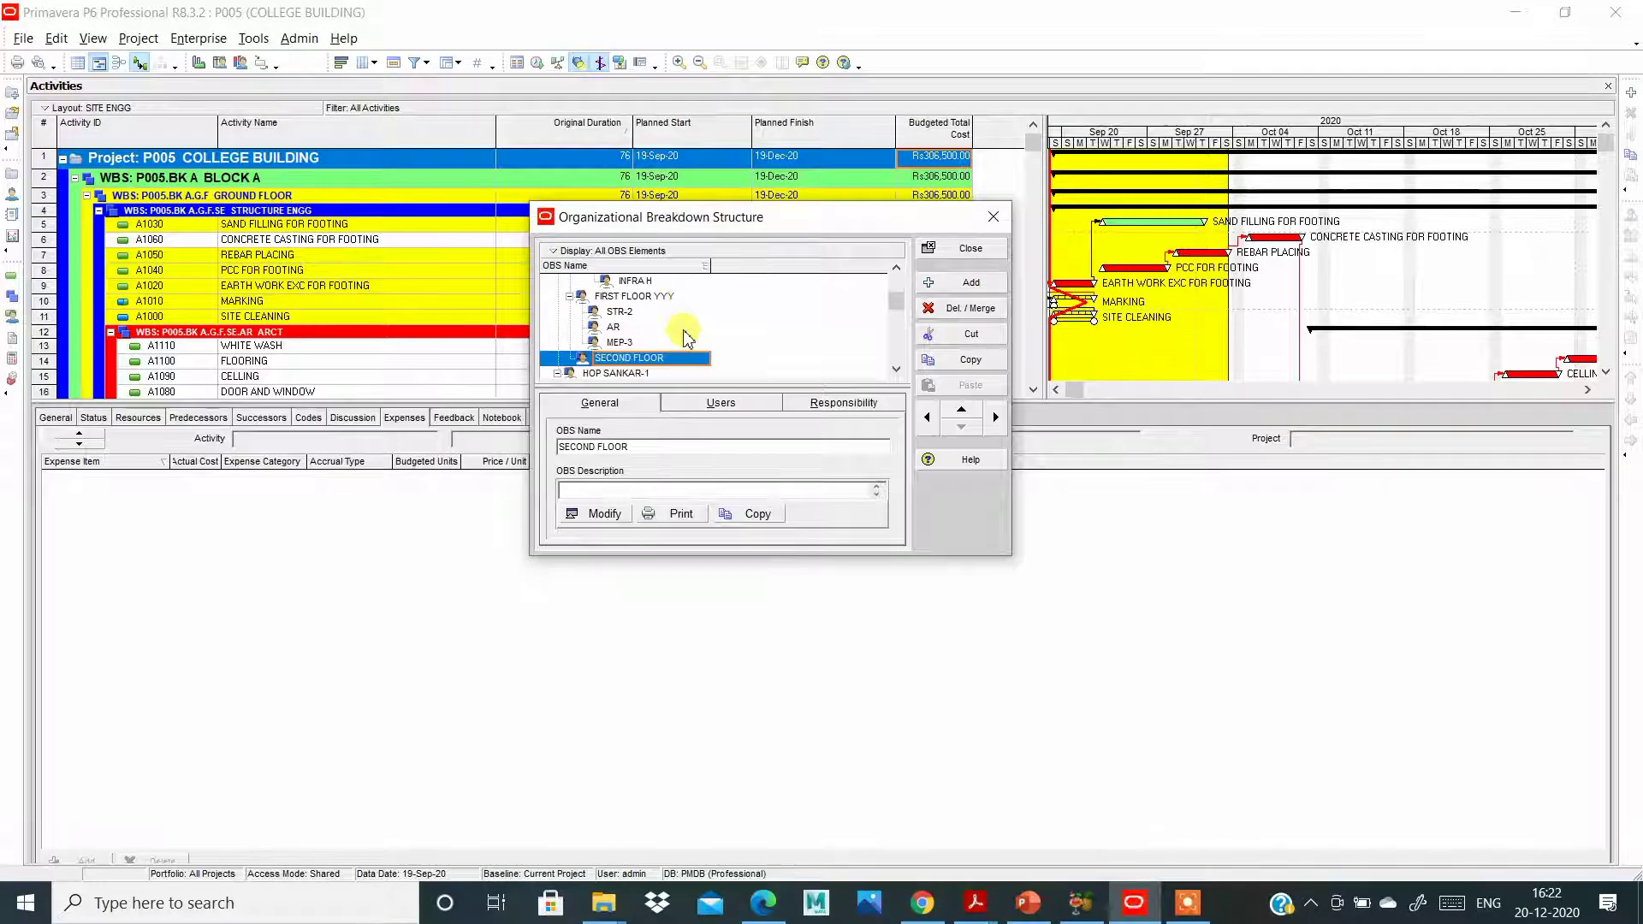
scroll(685, 340, "up", 2)
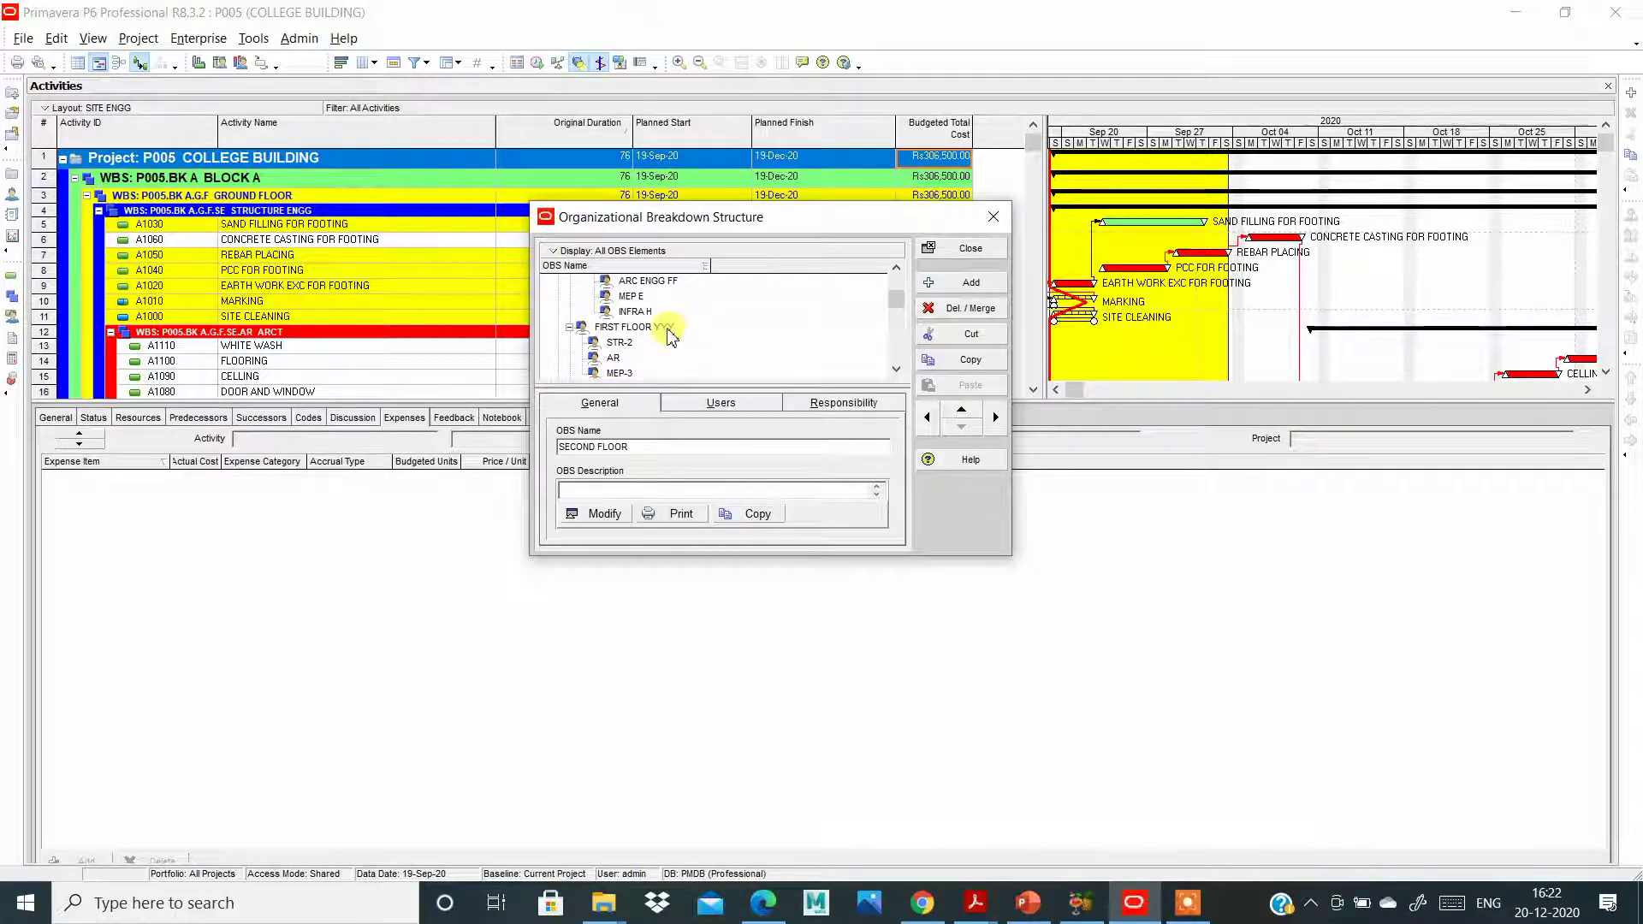
scroll(670, 335, "up", 3)
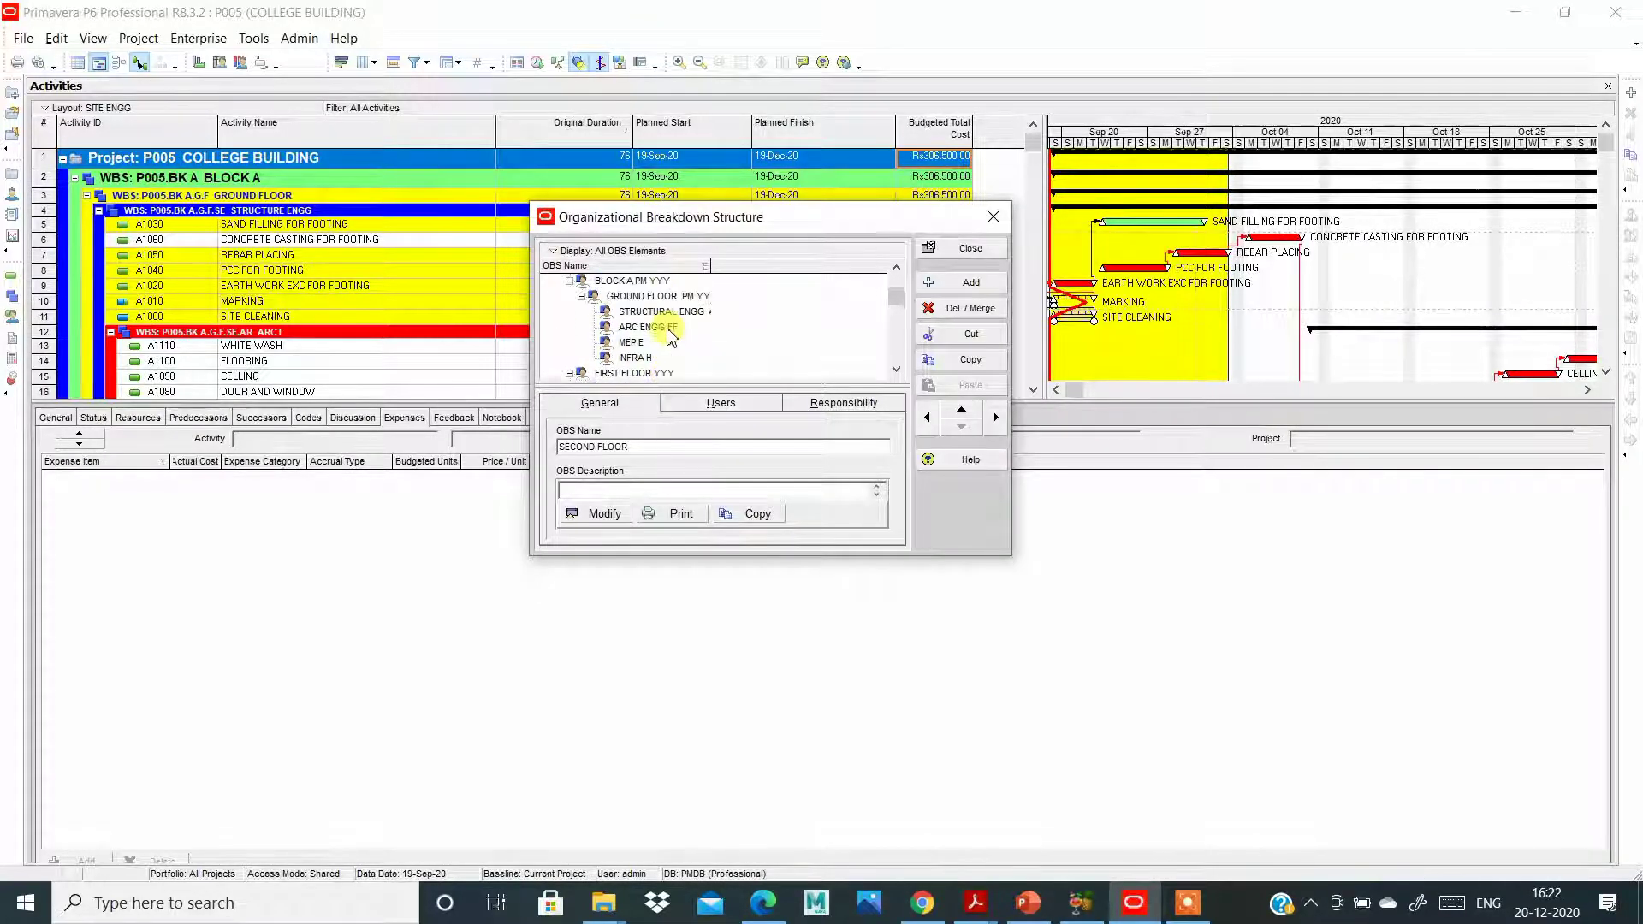
scroll(670, 334, "up", 2)
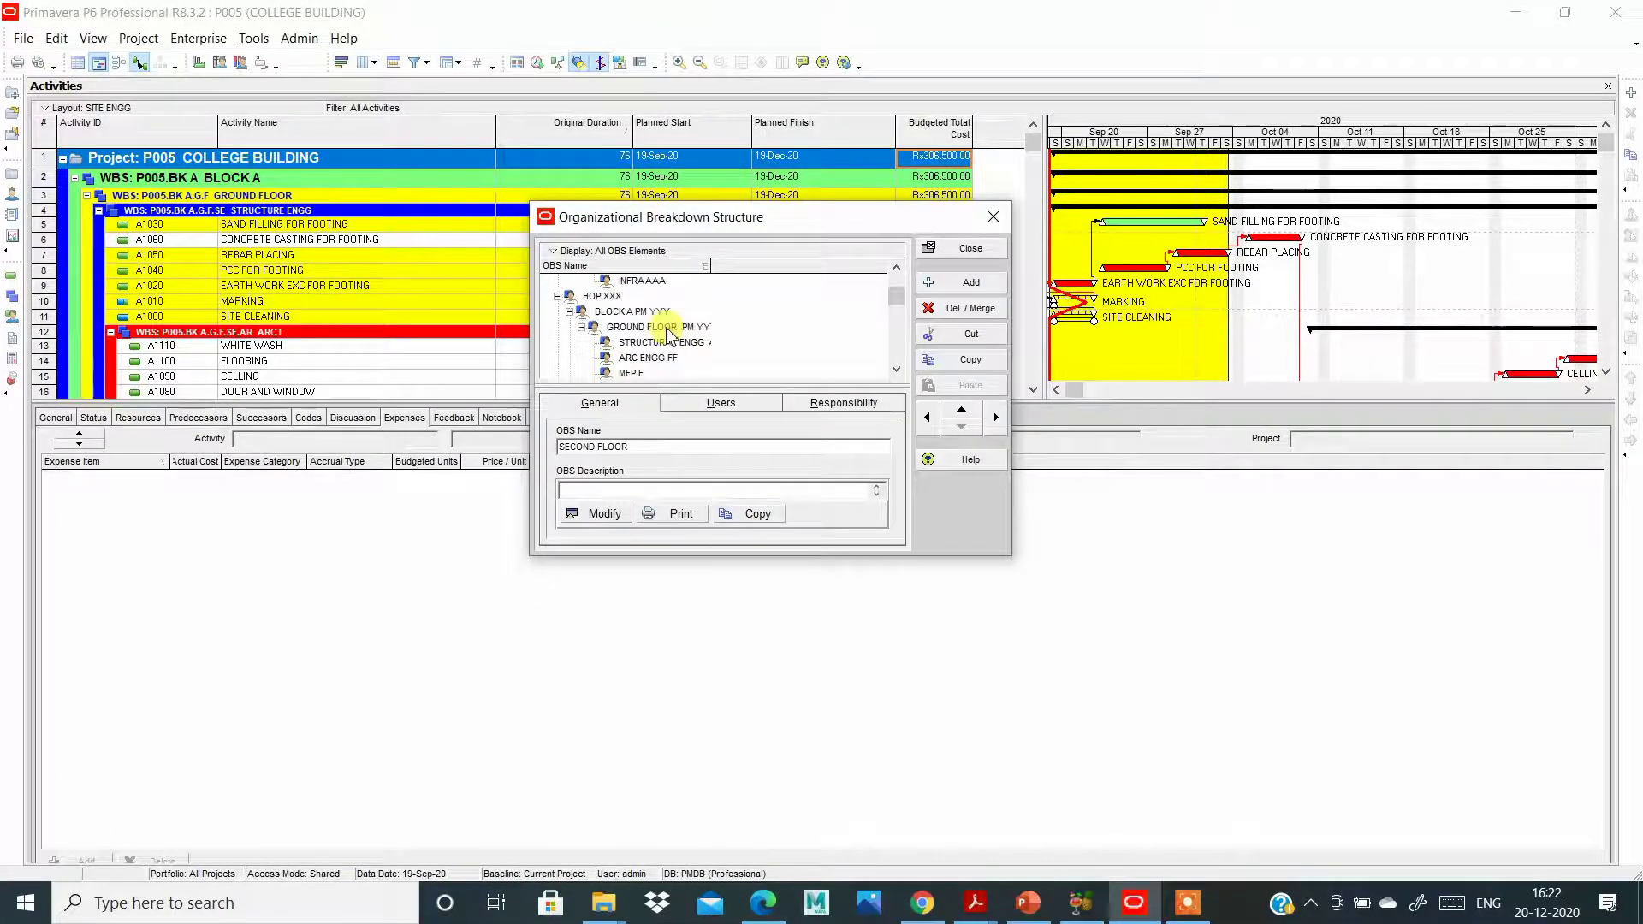
left_click(558, 298)
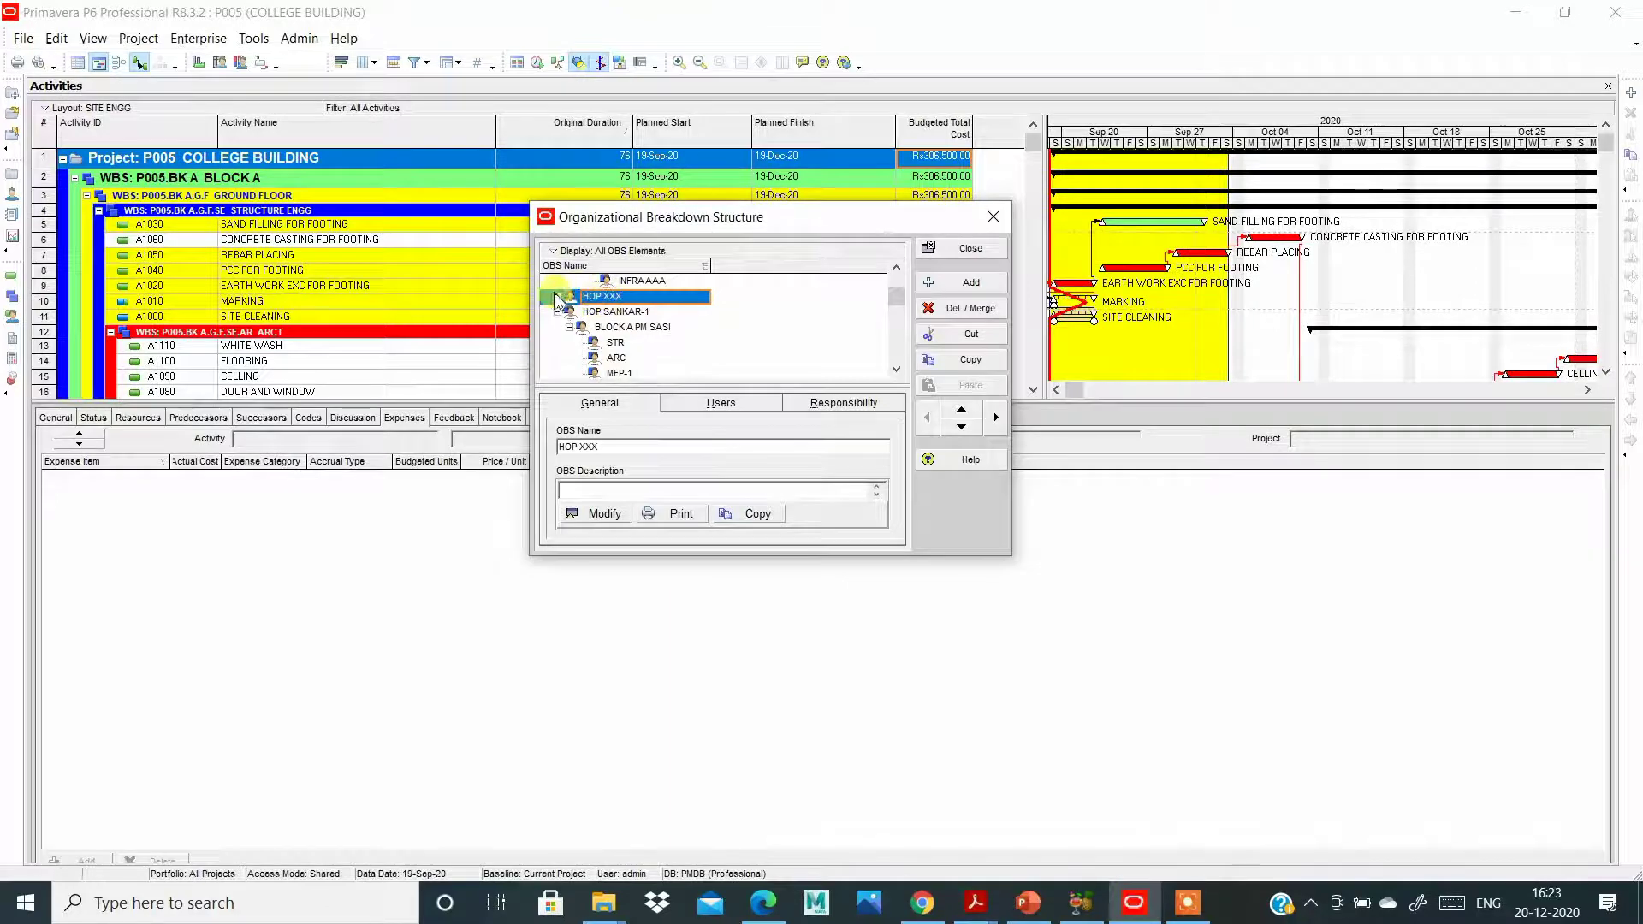
left_click(558, 296)
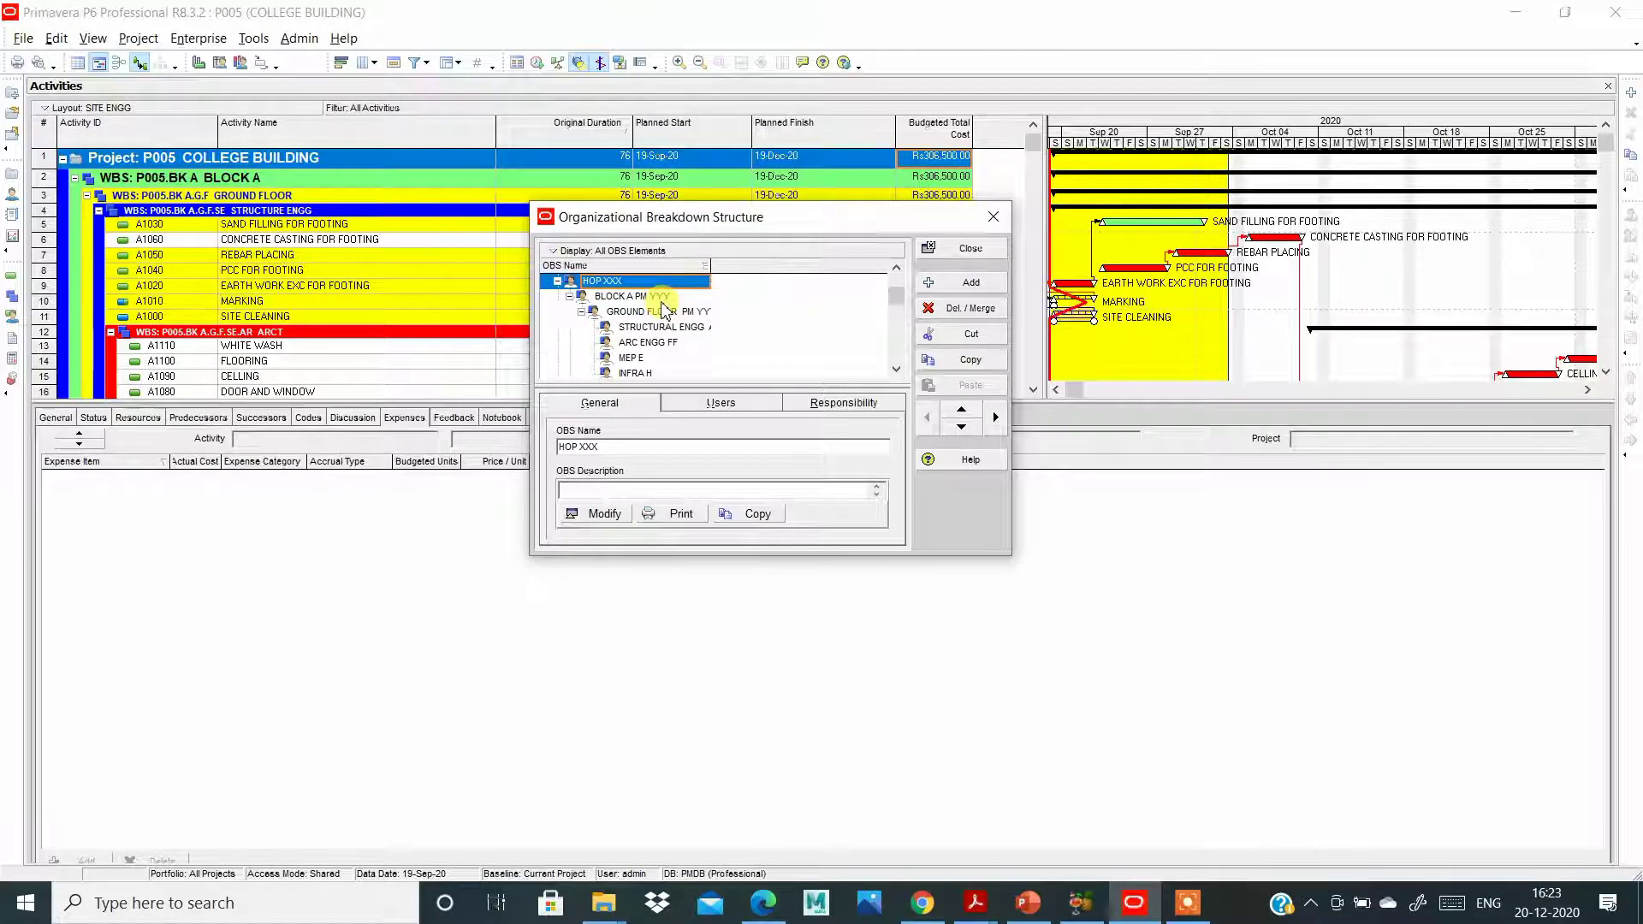
left_click(570, 297)
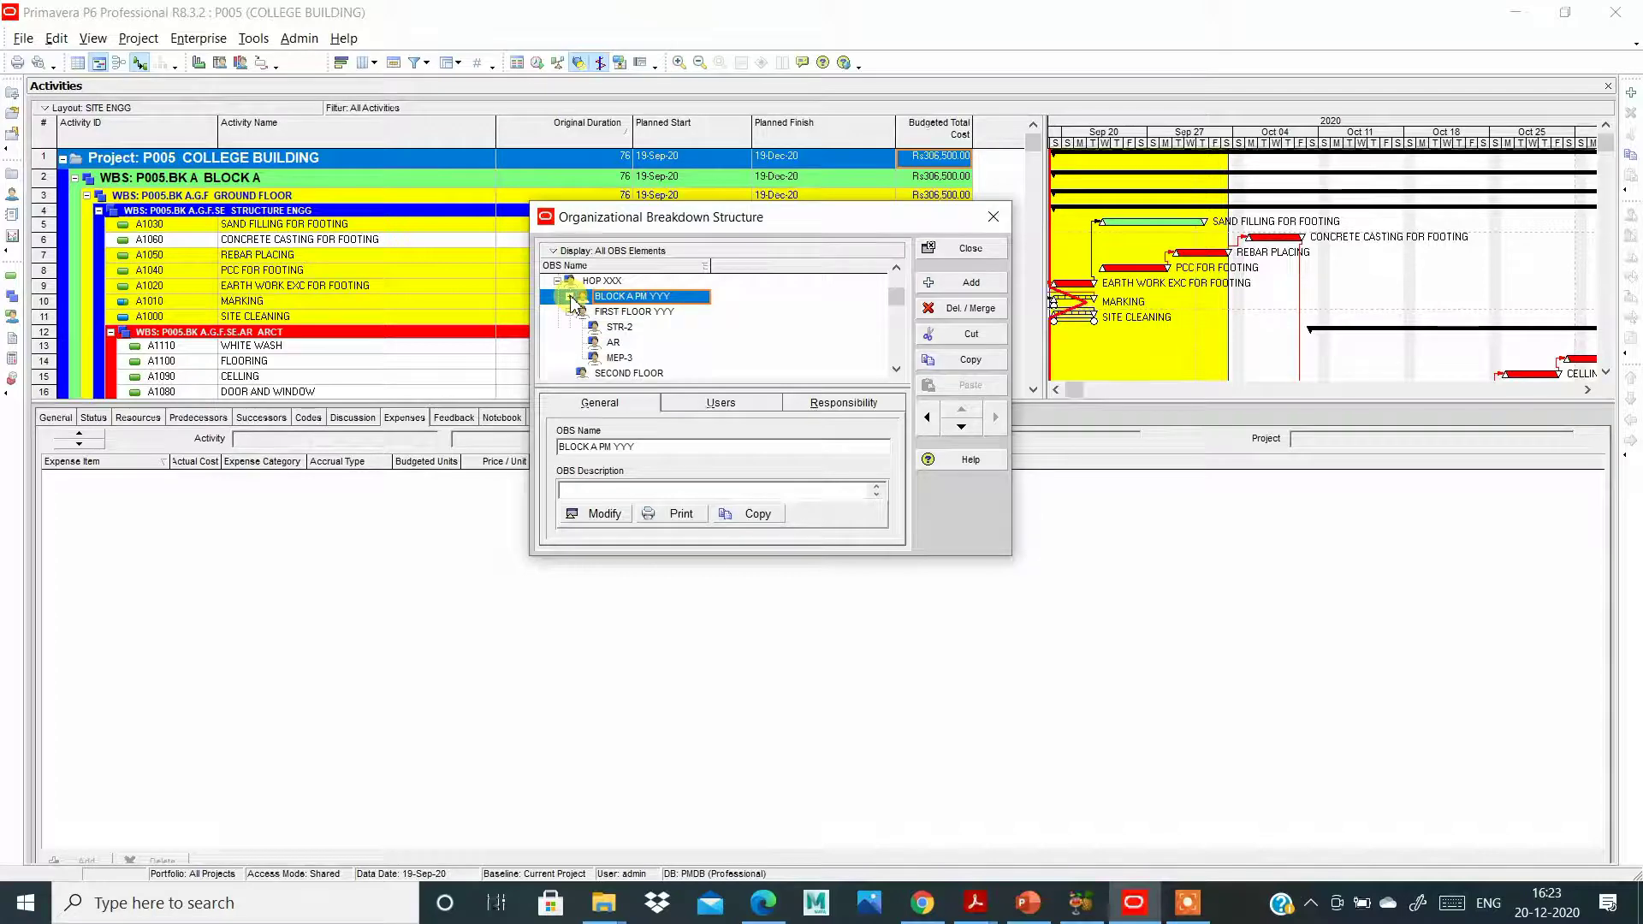
left_click(570, 297)
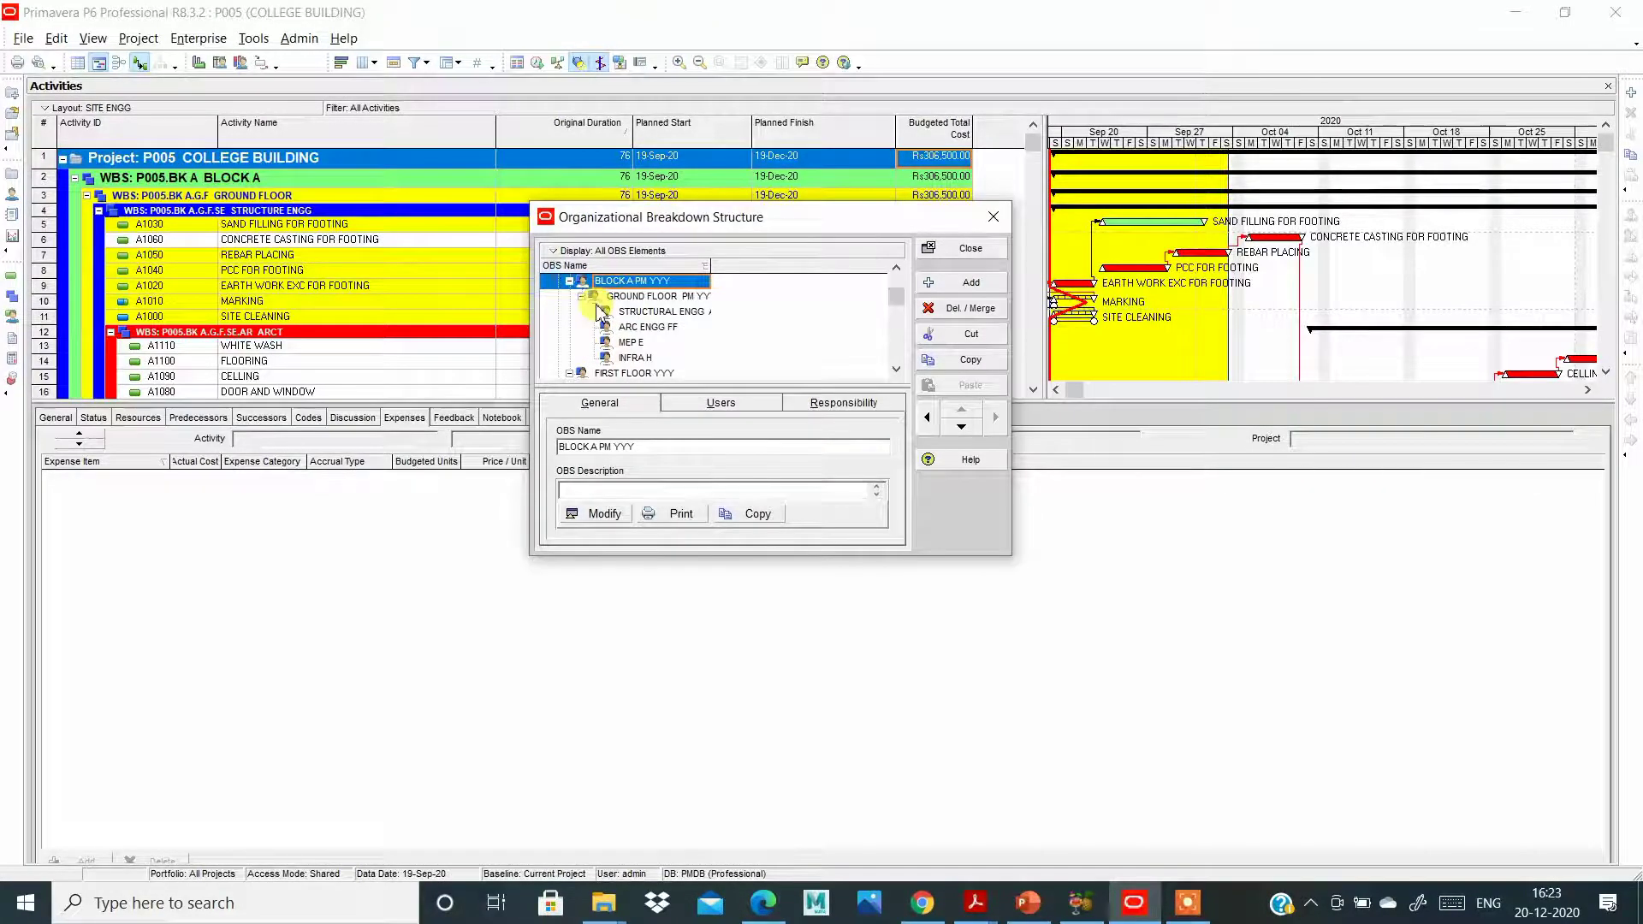
double_click(584, 297)
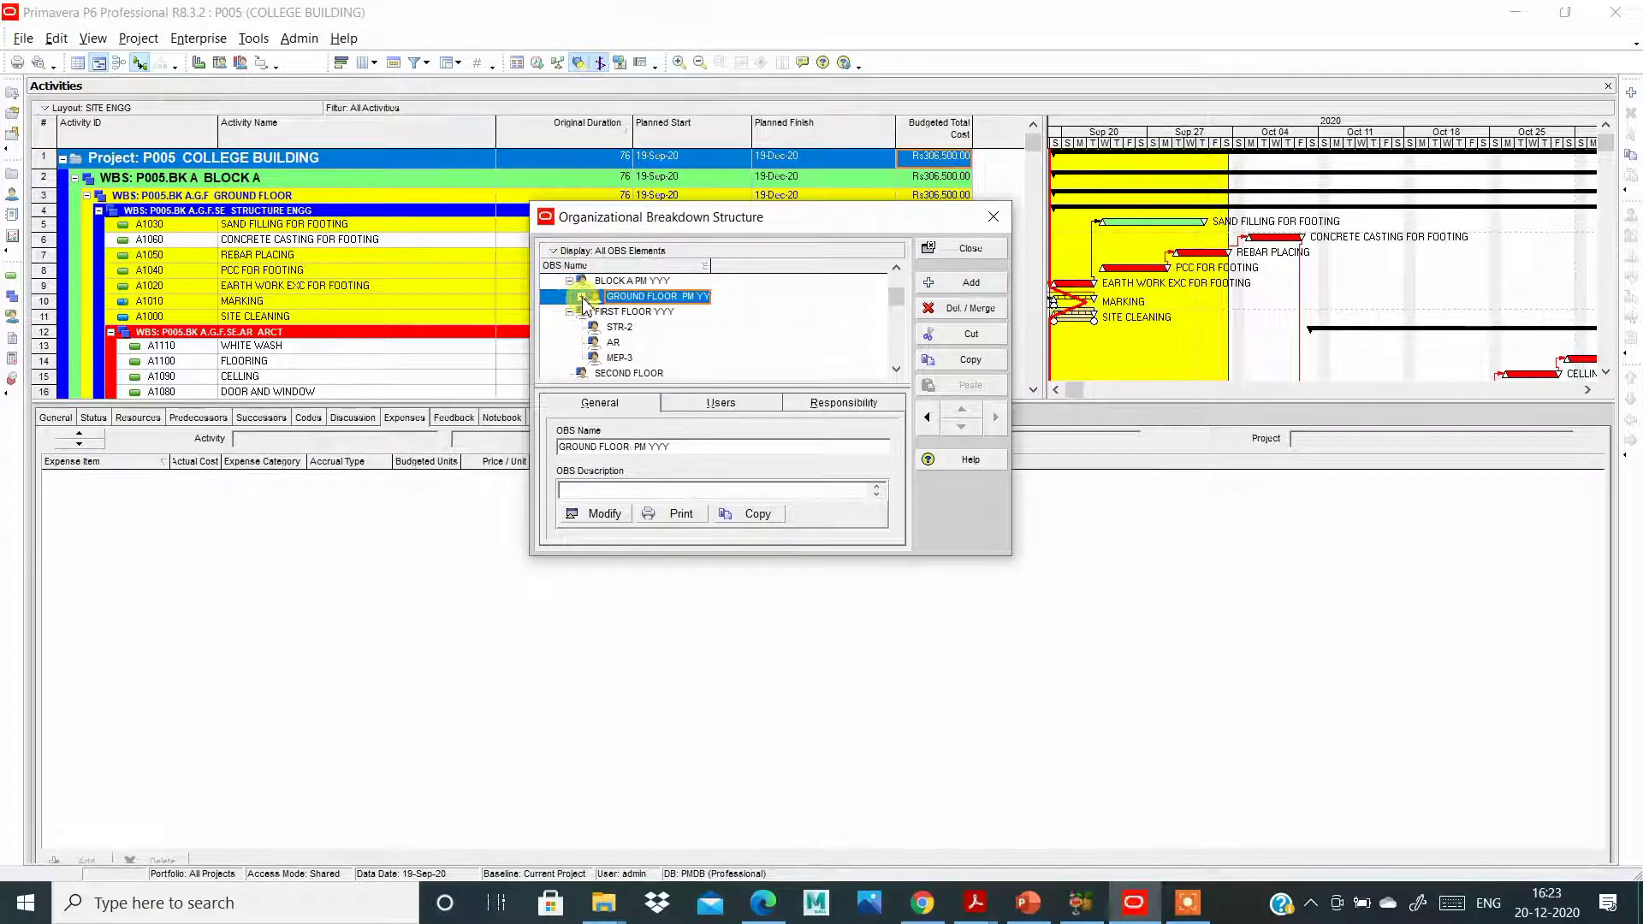
double_click(581, 300)
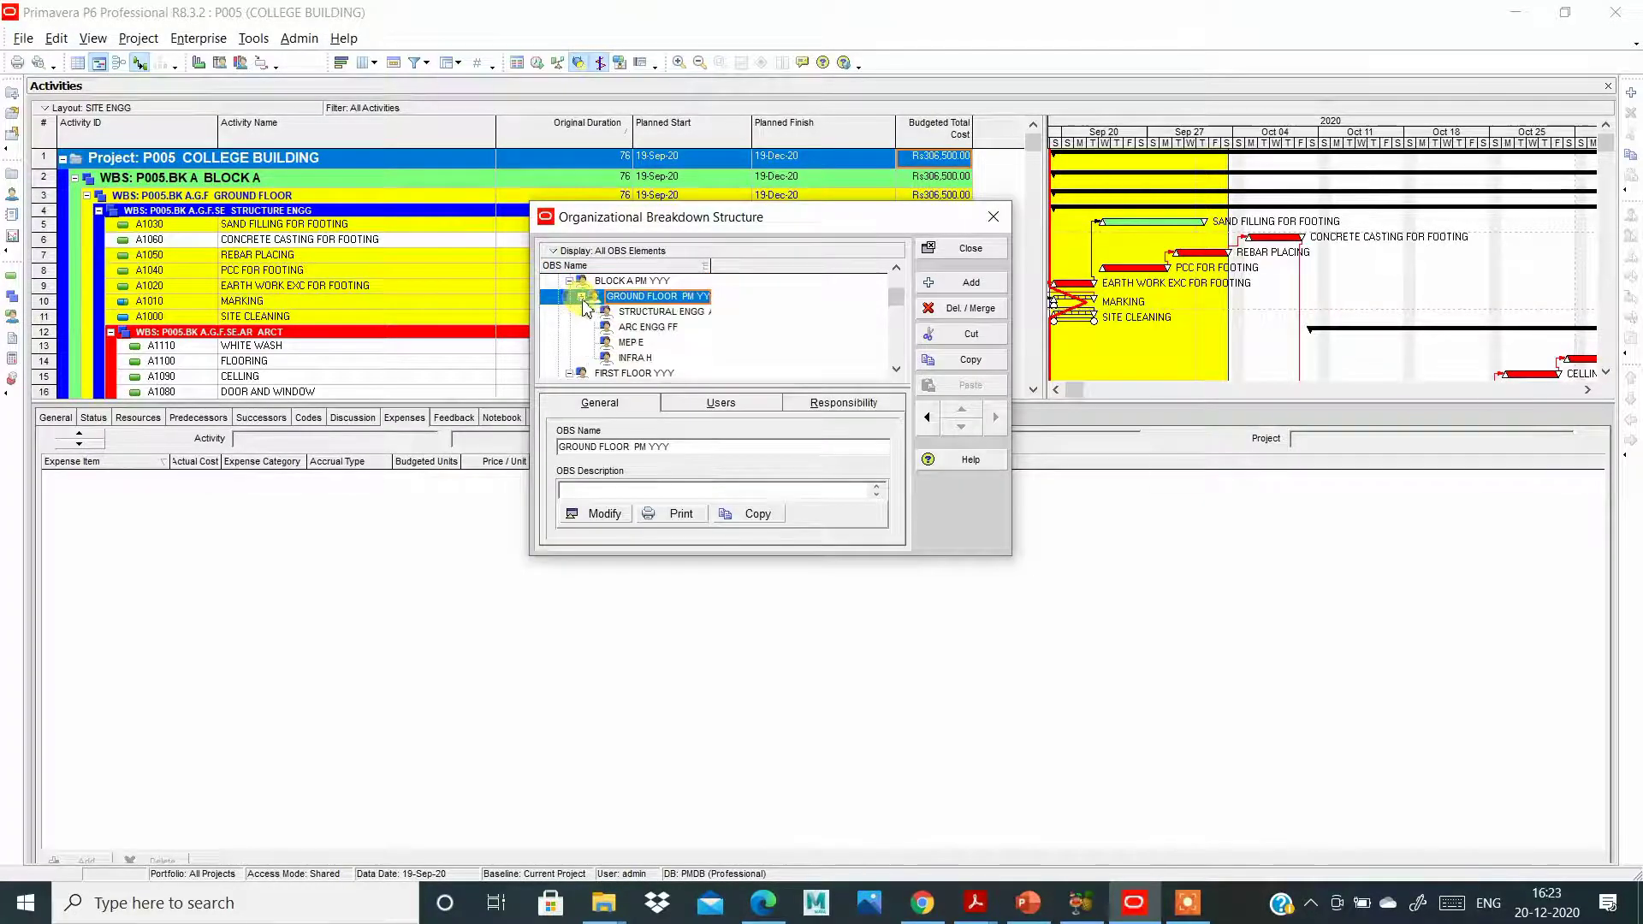
Check which elements belong under BLOCK A PM YYY and FIRST FLOOR YYY, and inspect SECOND FLOOR.
scroll(578, 334, "down", 1)
left_click(574, 344)
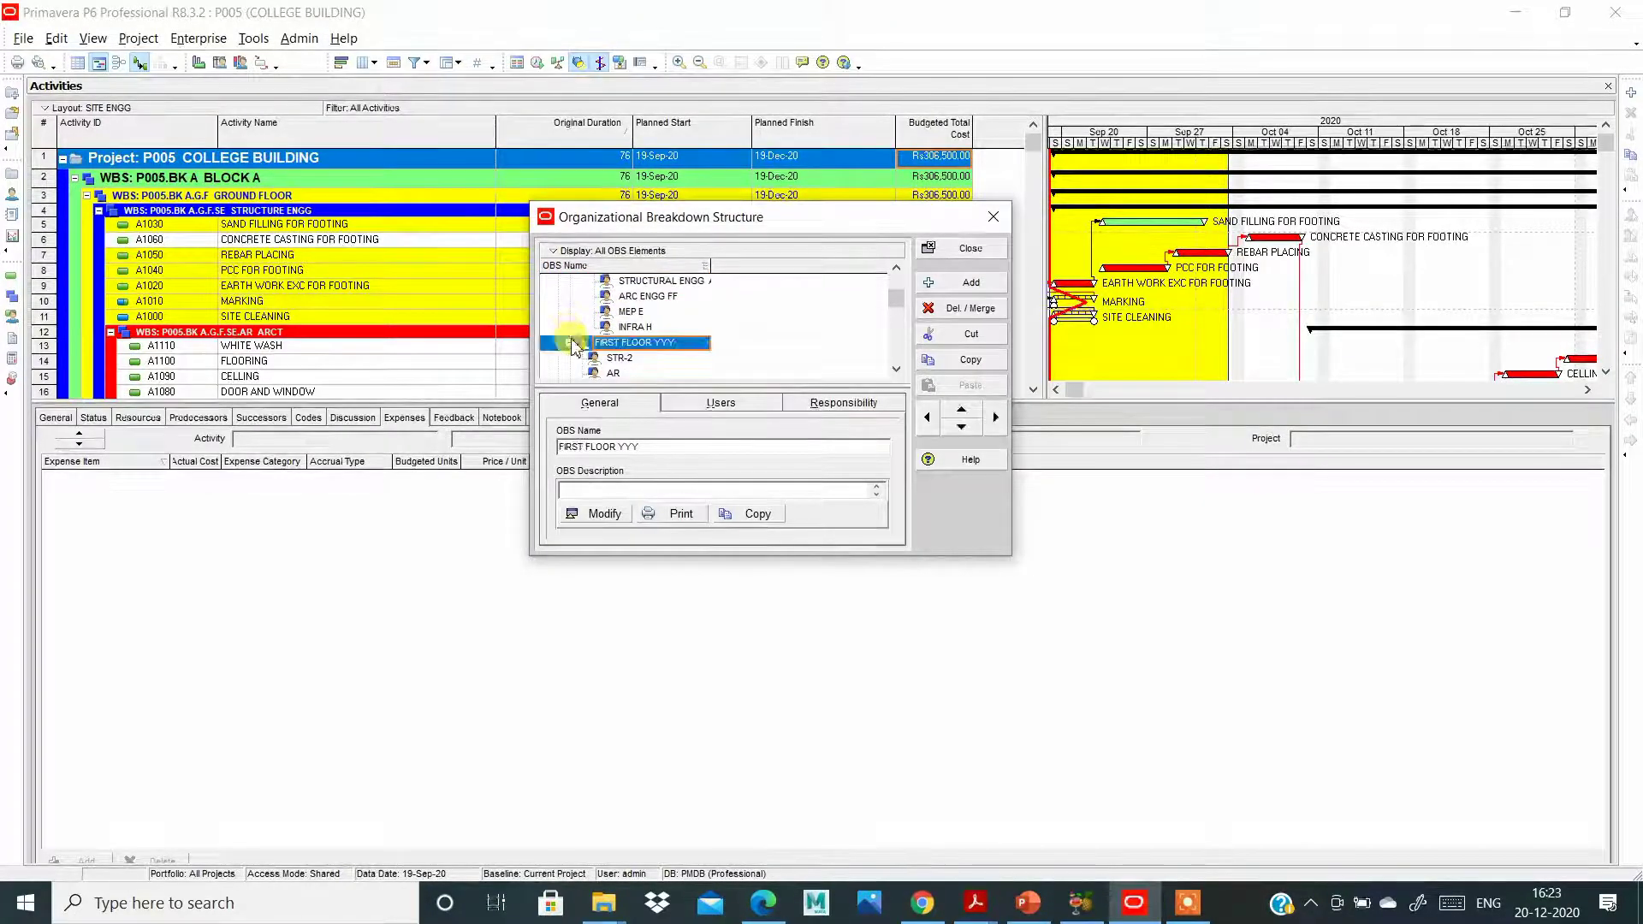
left_click(571, 343)
scroll(628, 326, "up", 2)
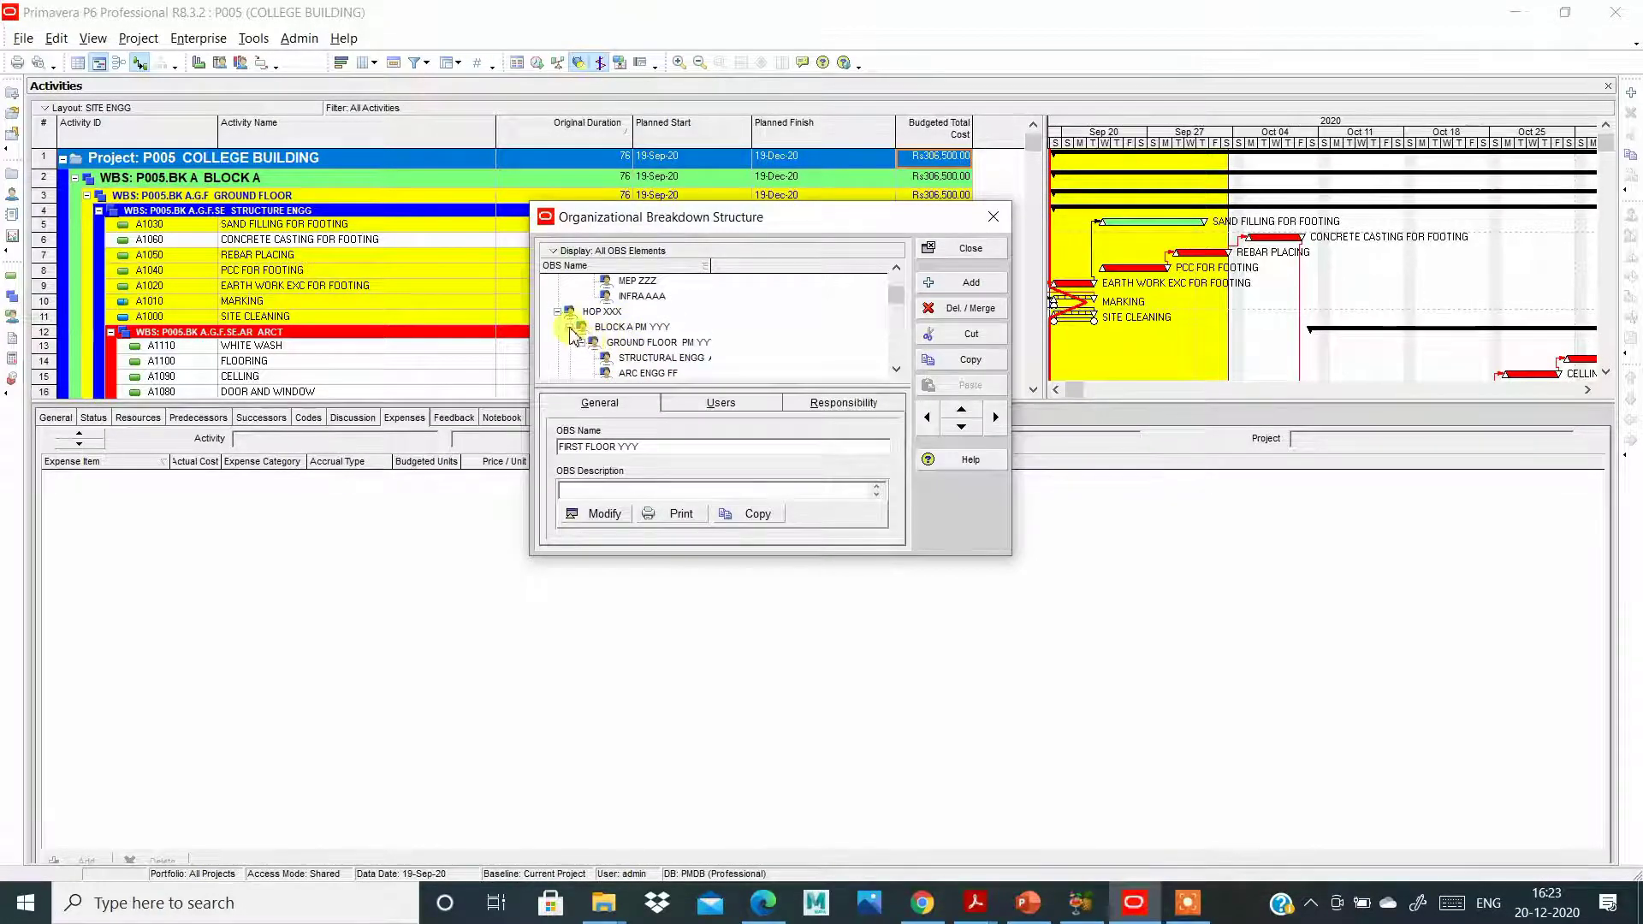
left_click(572, 332)
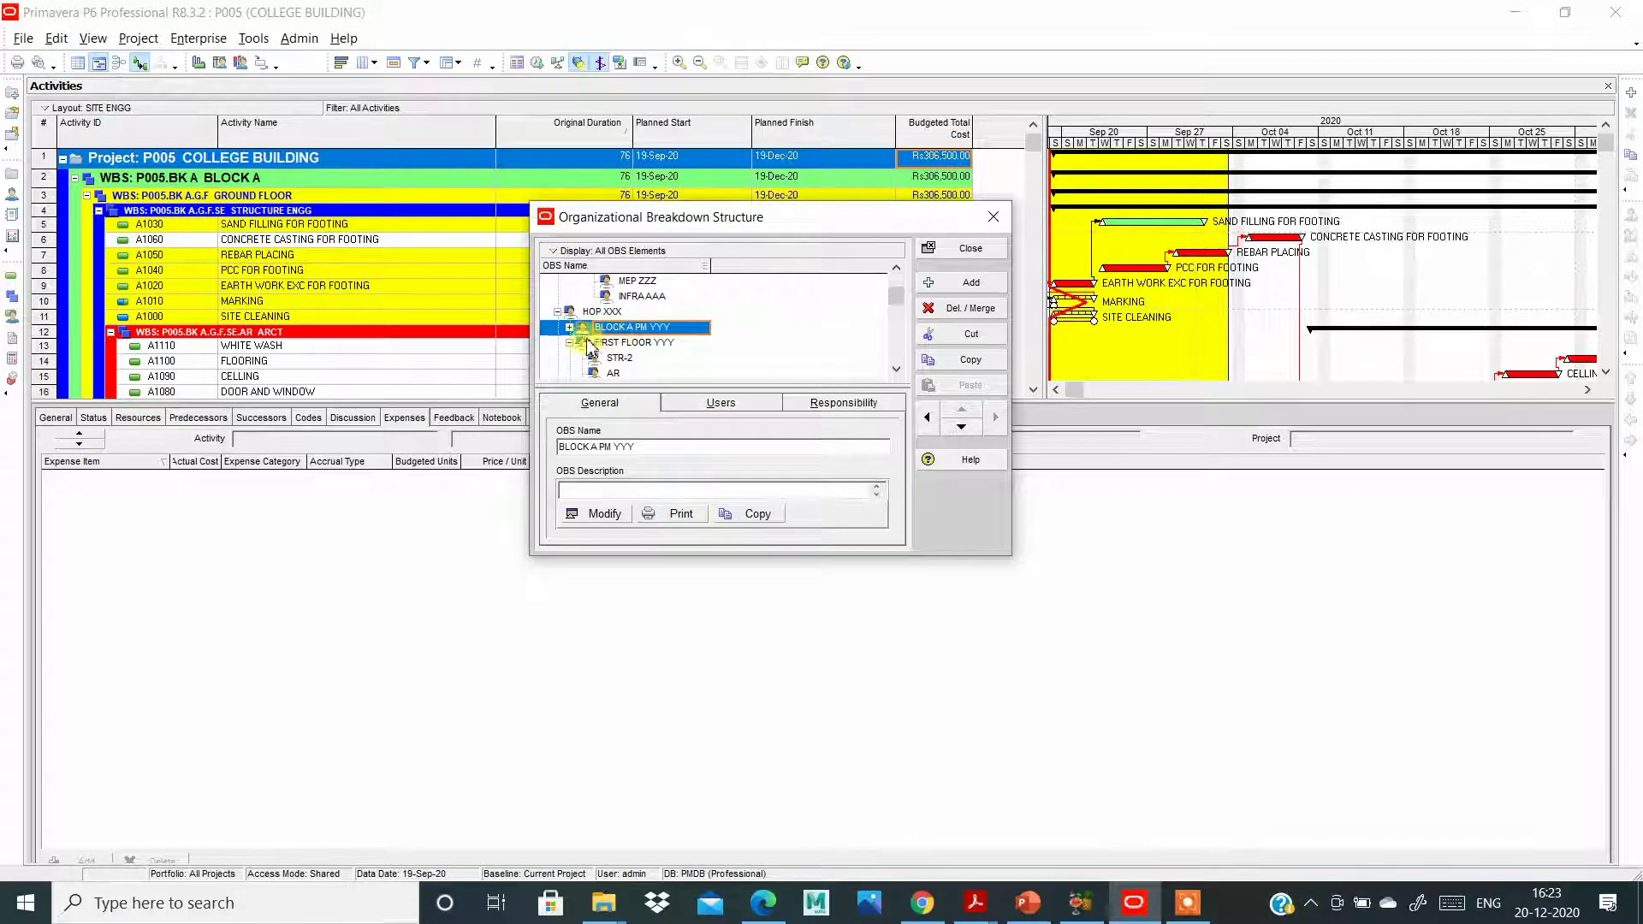
scroll(579, 345, "down", 1)
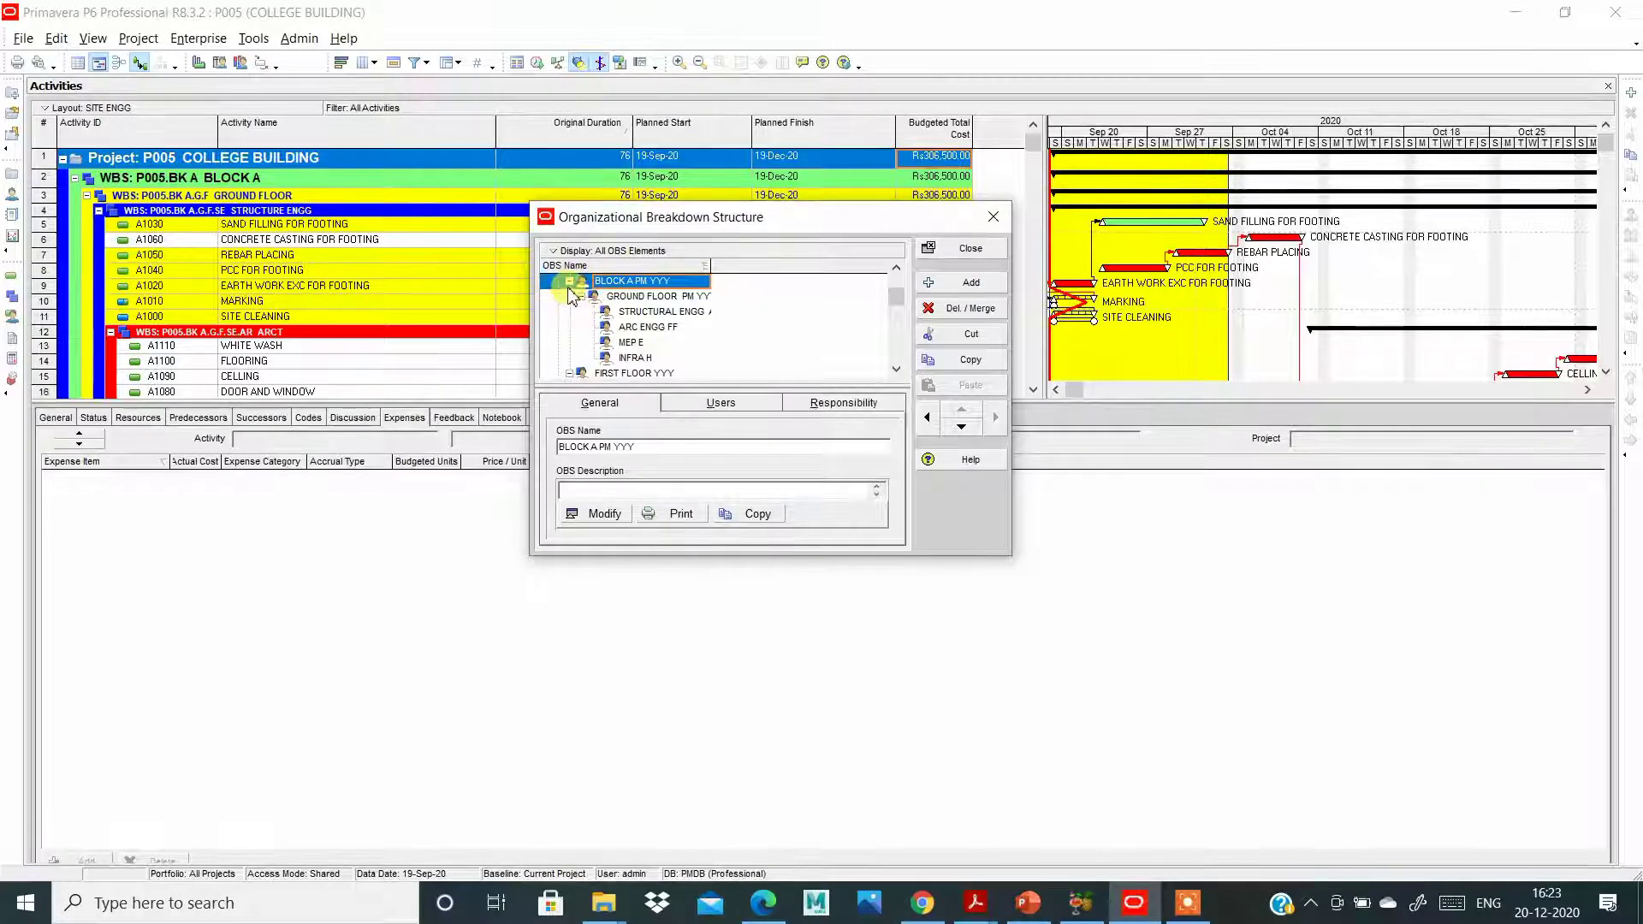
scroll(575, 321, "down", 1)
left_click(581, 344)
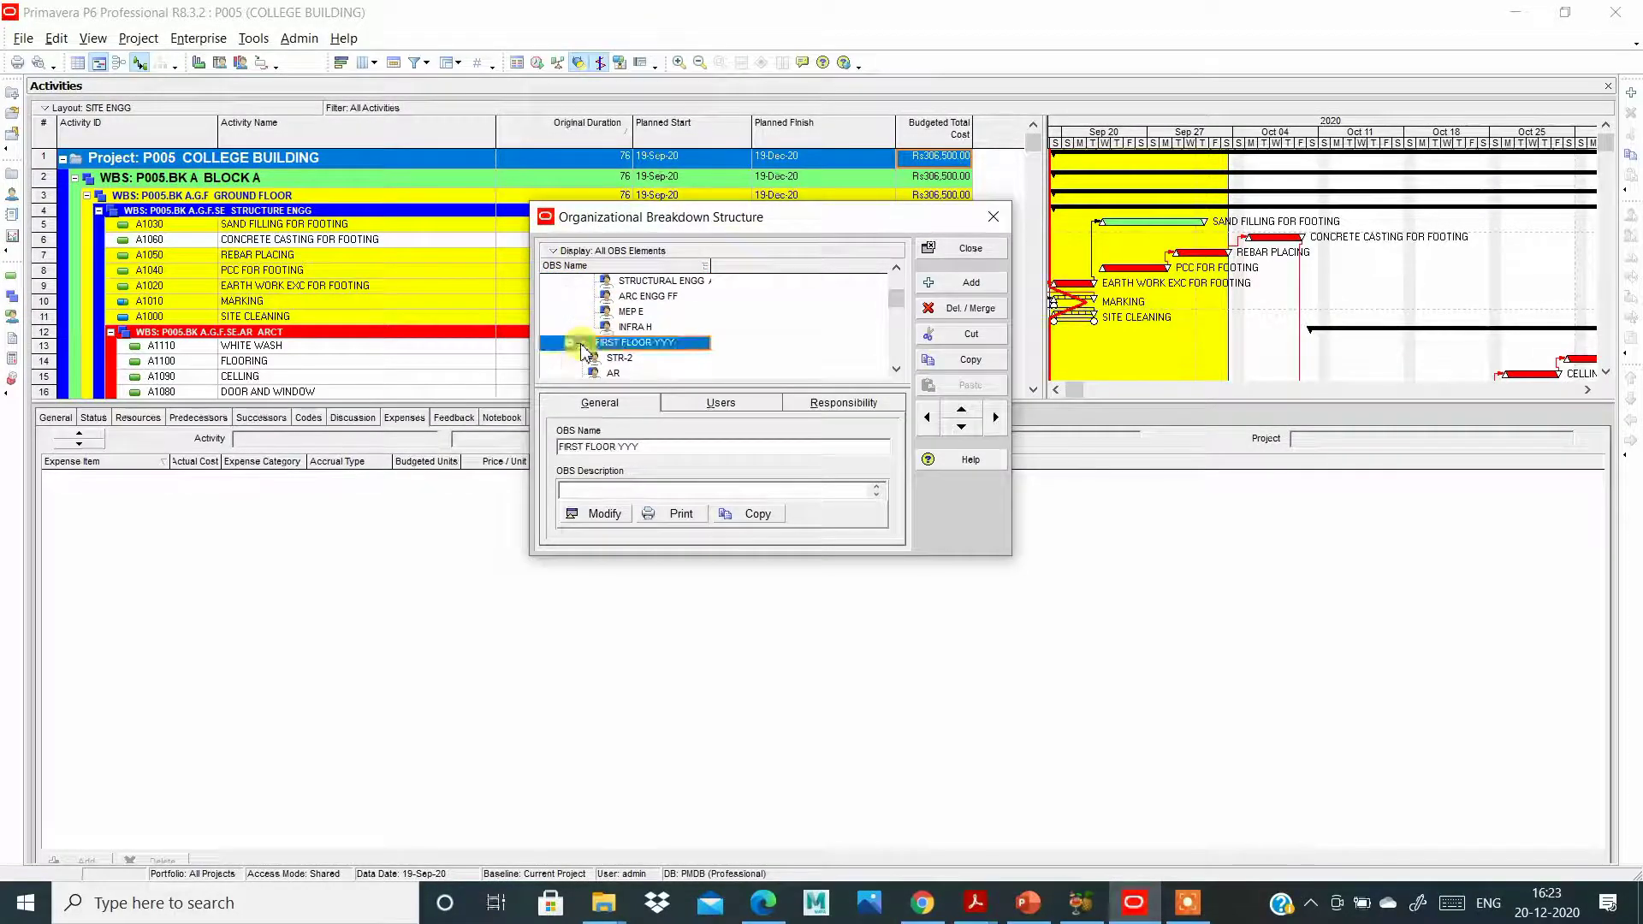
scroll(576, 329, "down", 1)
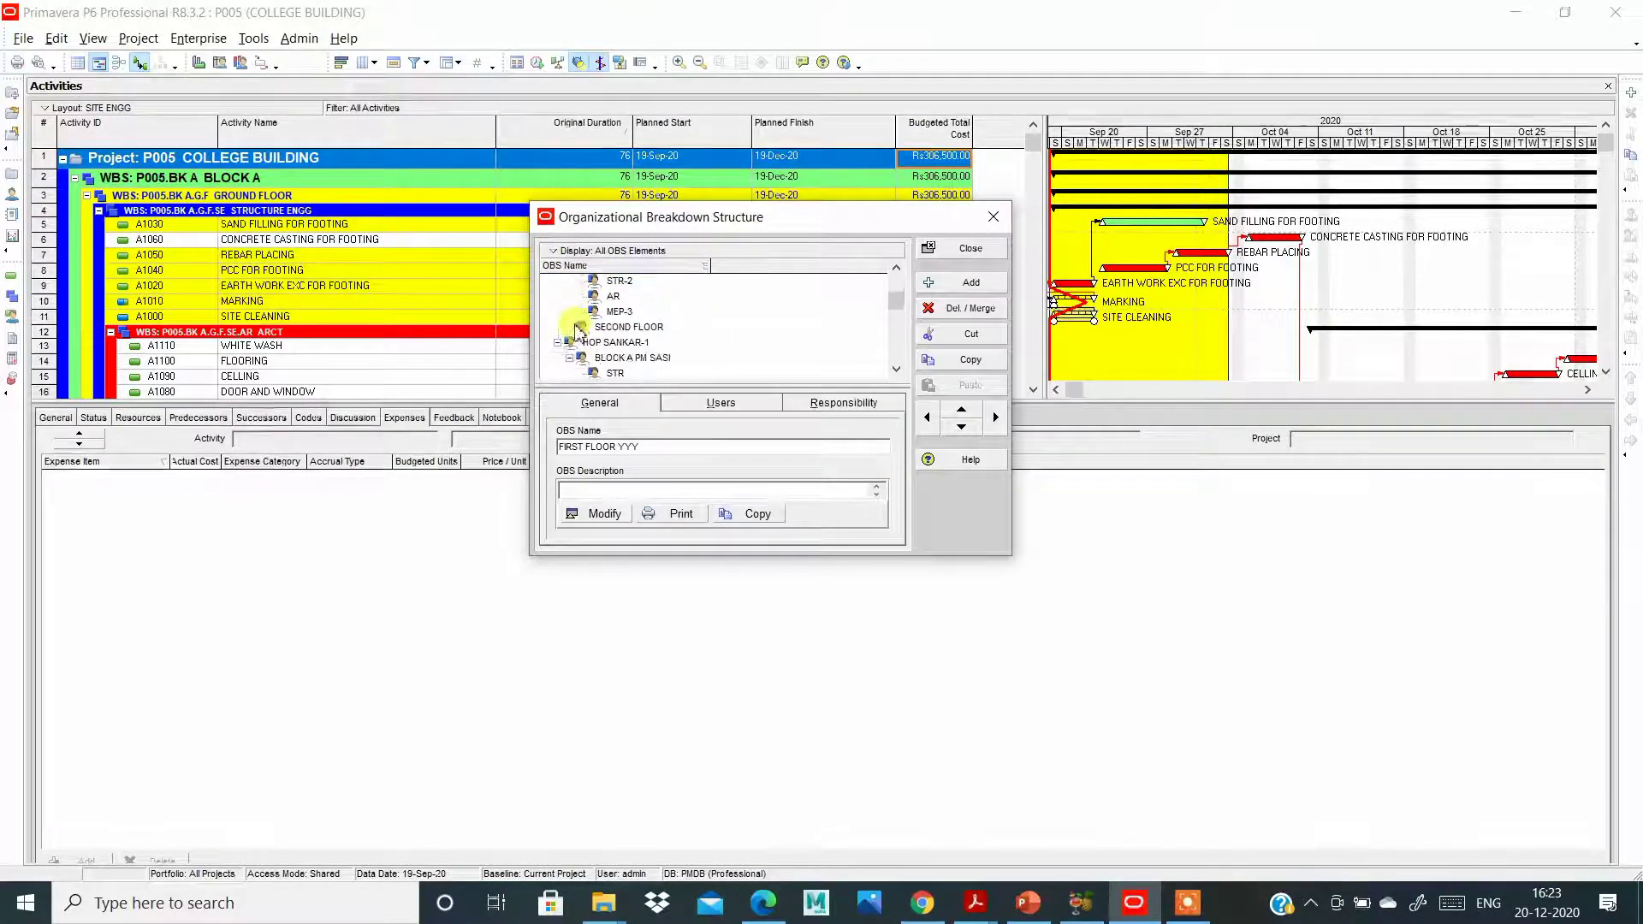
left_click(584, 328)
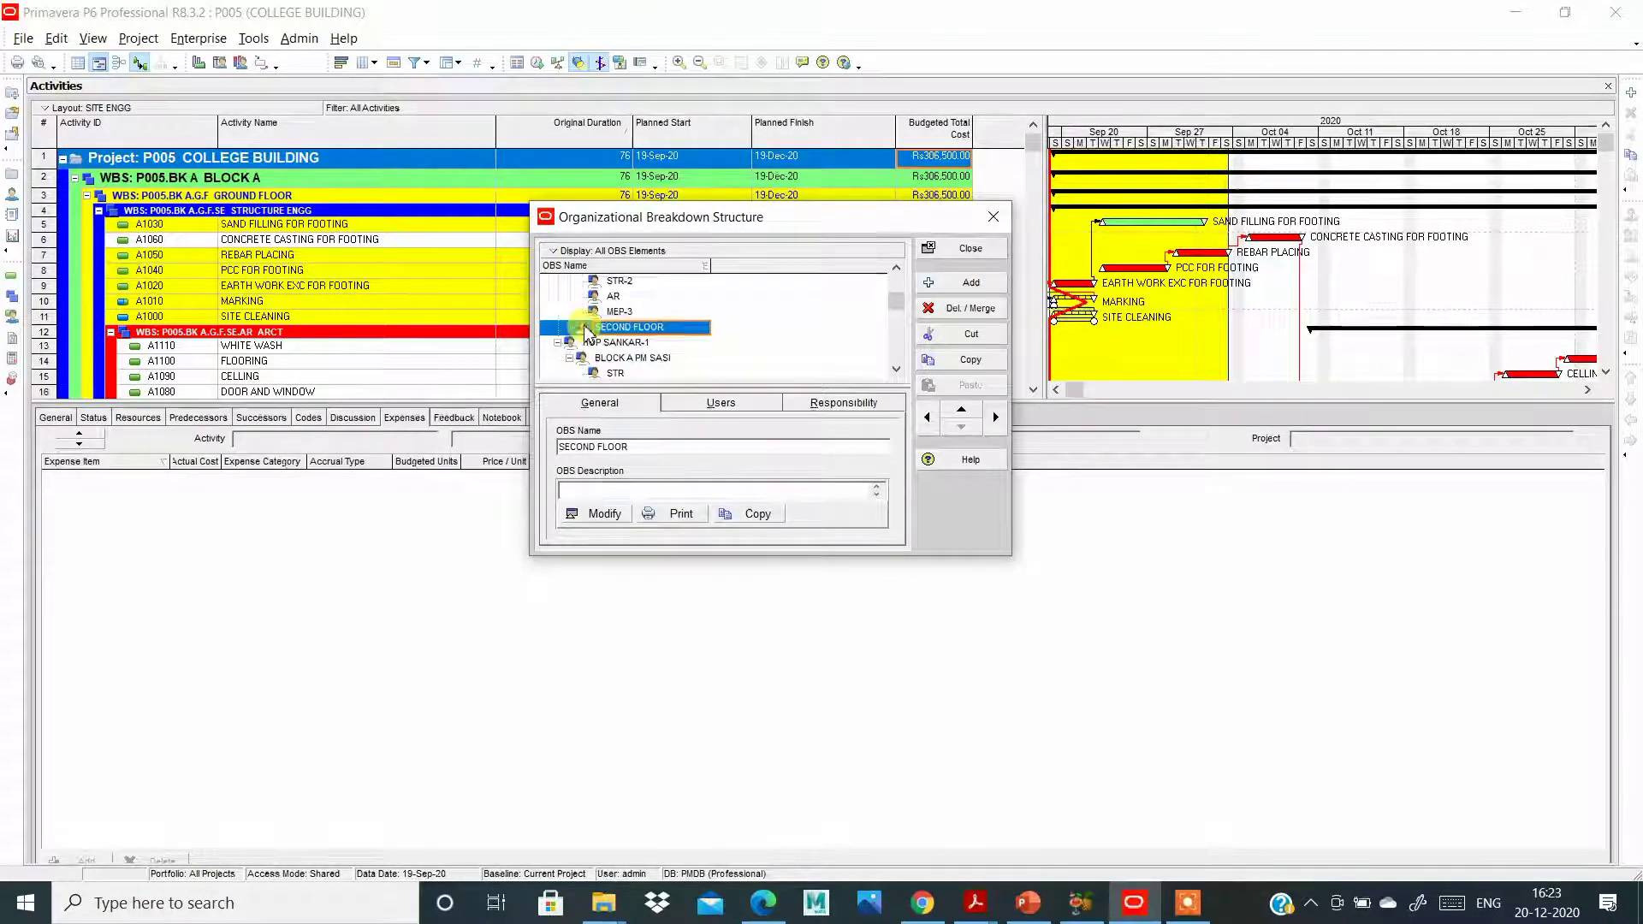
Trace the structure from FIRST FLOOR YYY up to HOP XXX and examine the whole branch by collapsing and expanding it.
scroll(582, 338, "up", 3)
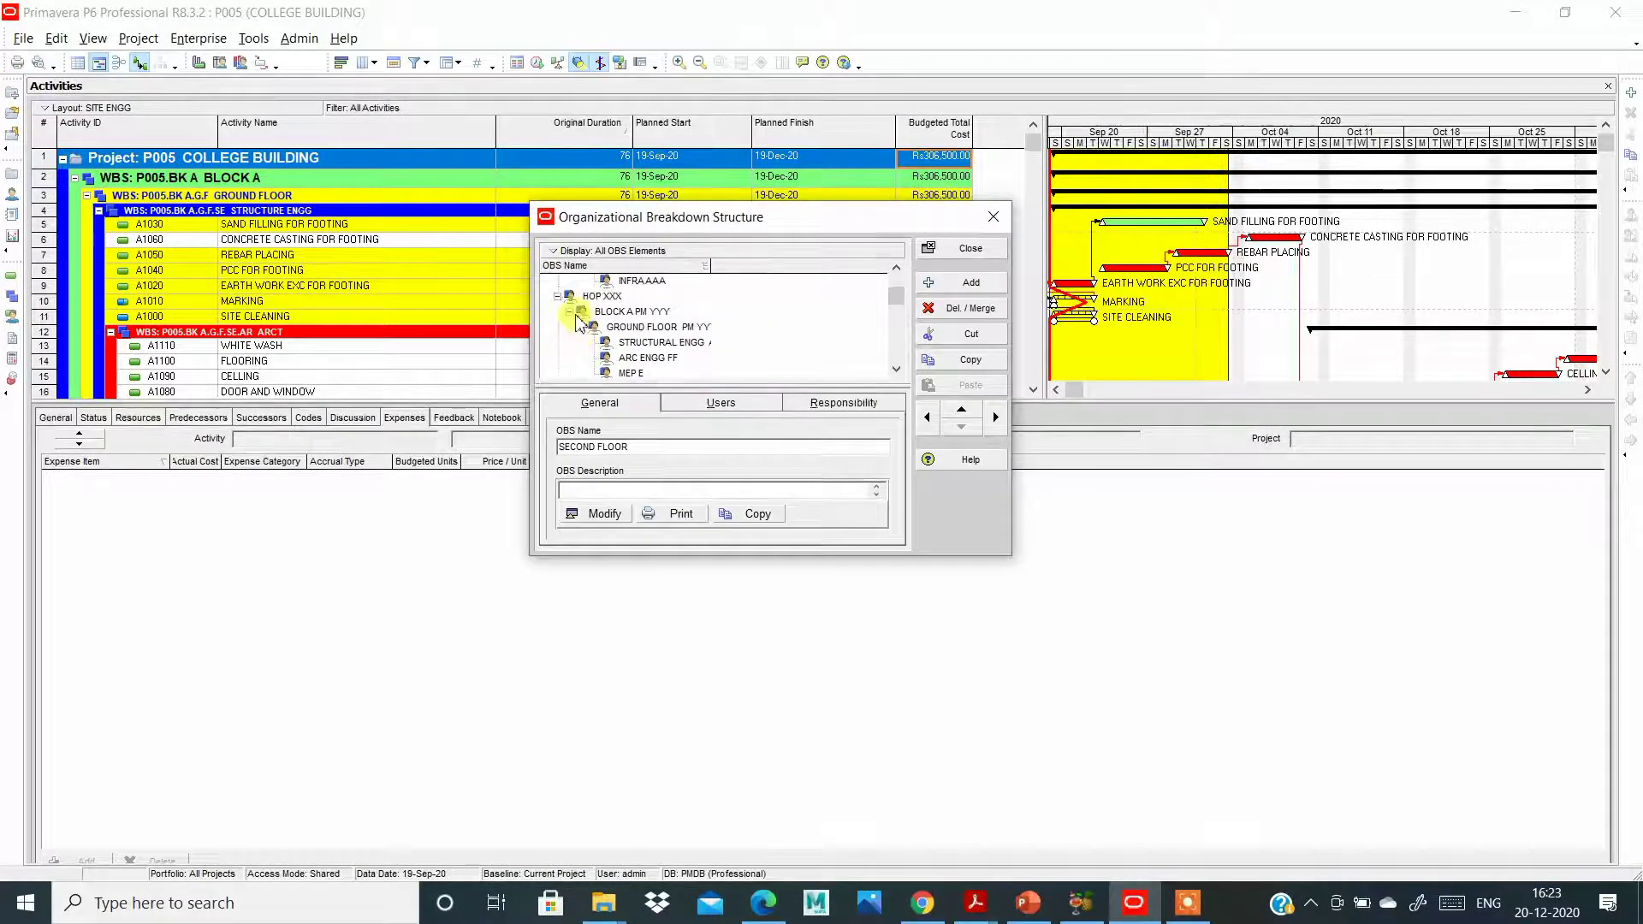
key("Up")
key("Up")
key("Up")
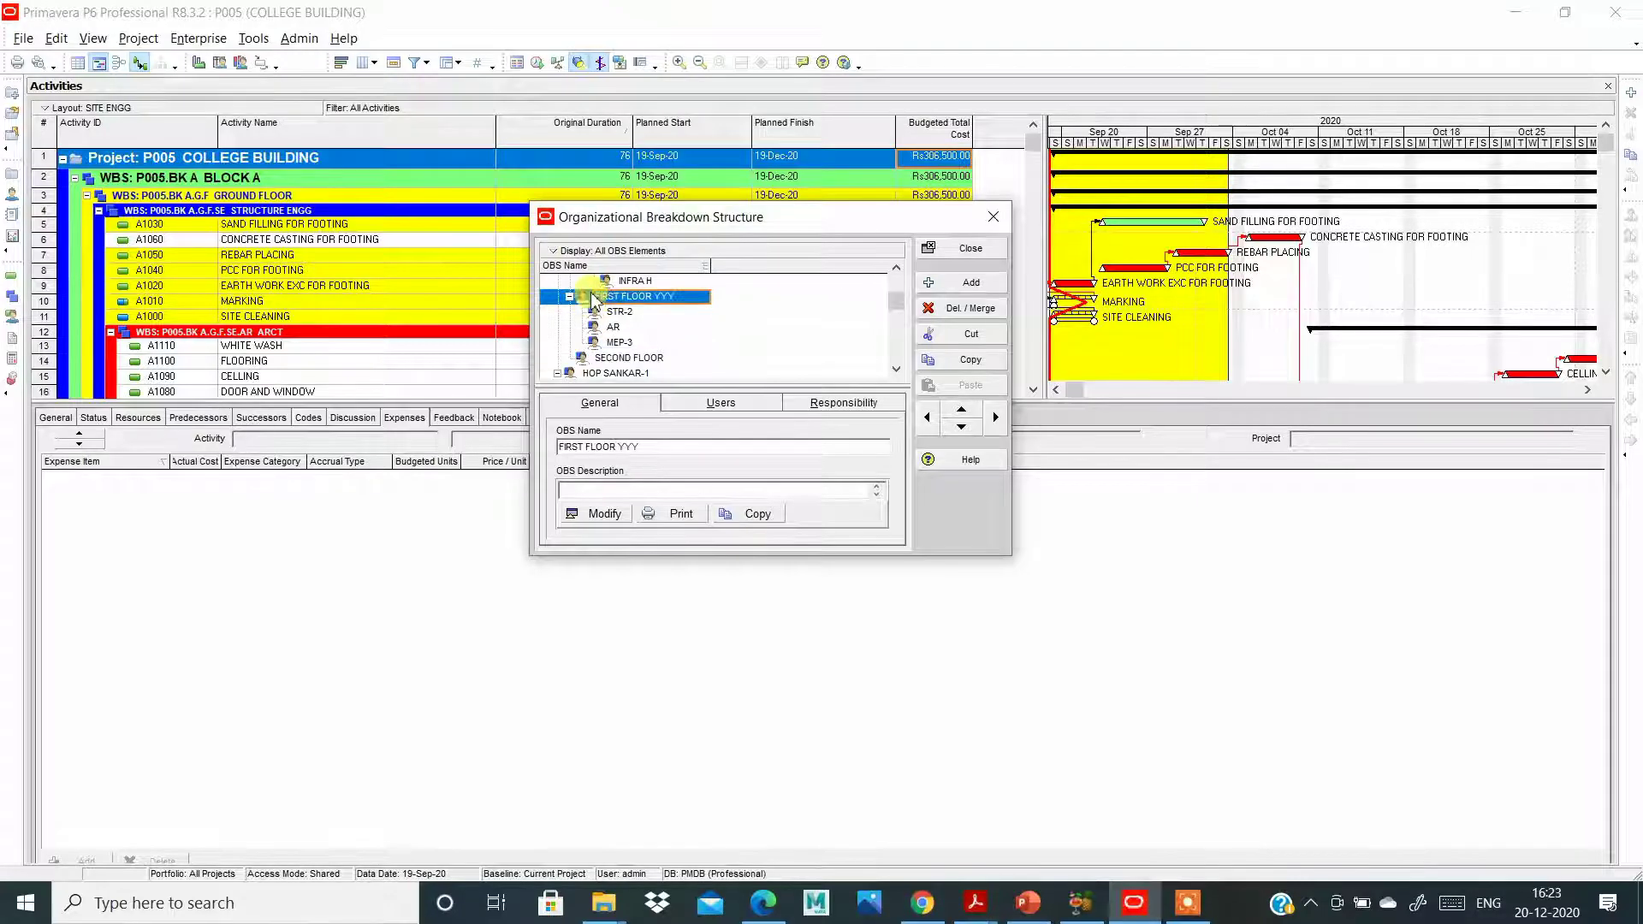
scroll(573, 318, "up", 1)
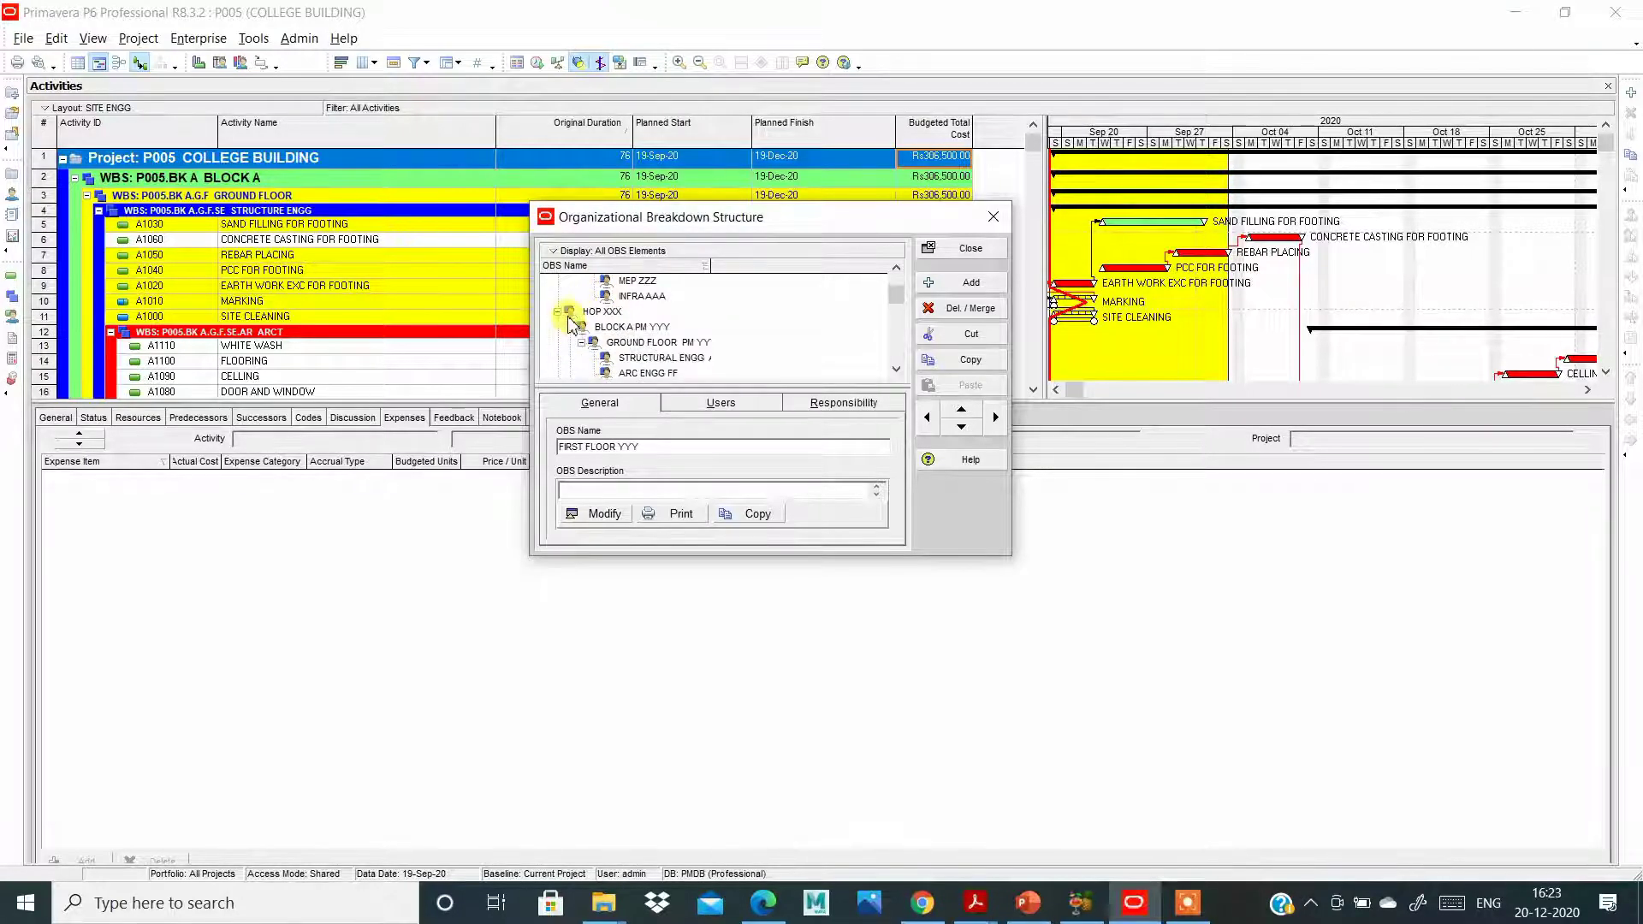
left_click(560, 312)
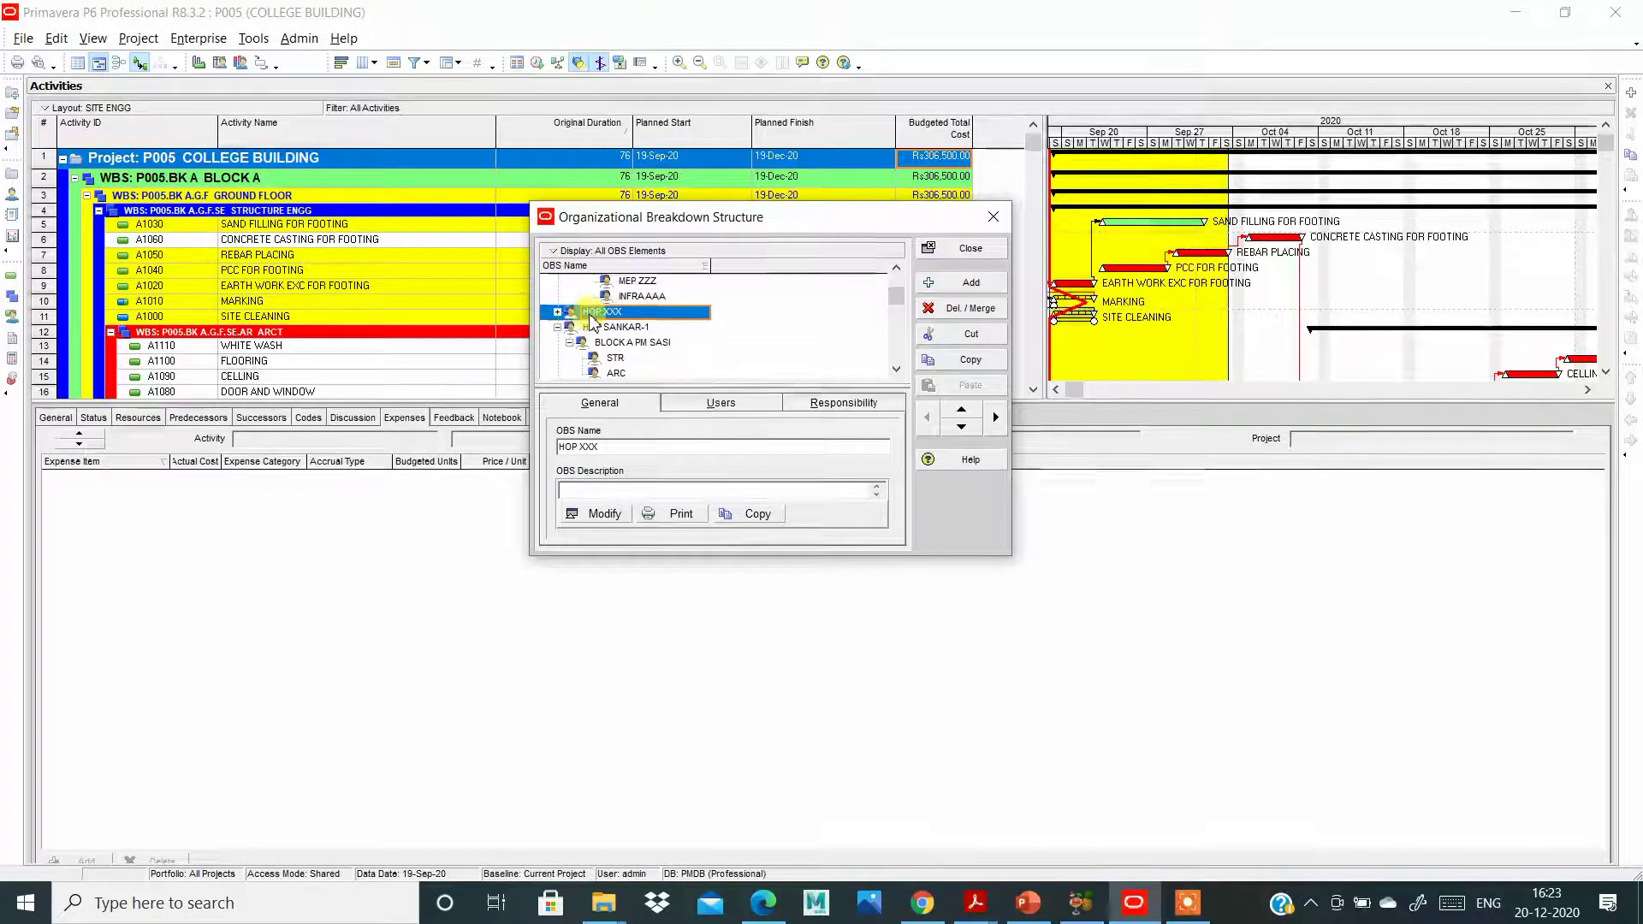
scroll(650, 325, "down", 2)
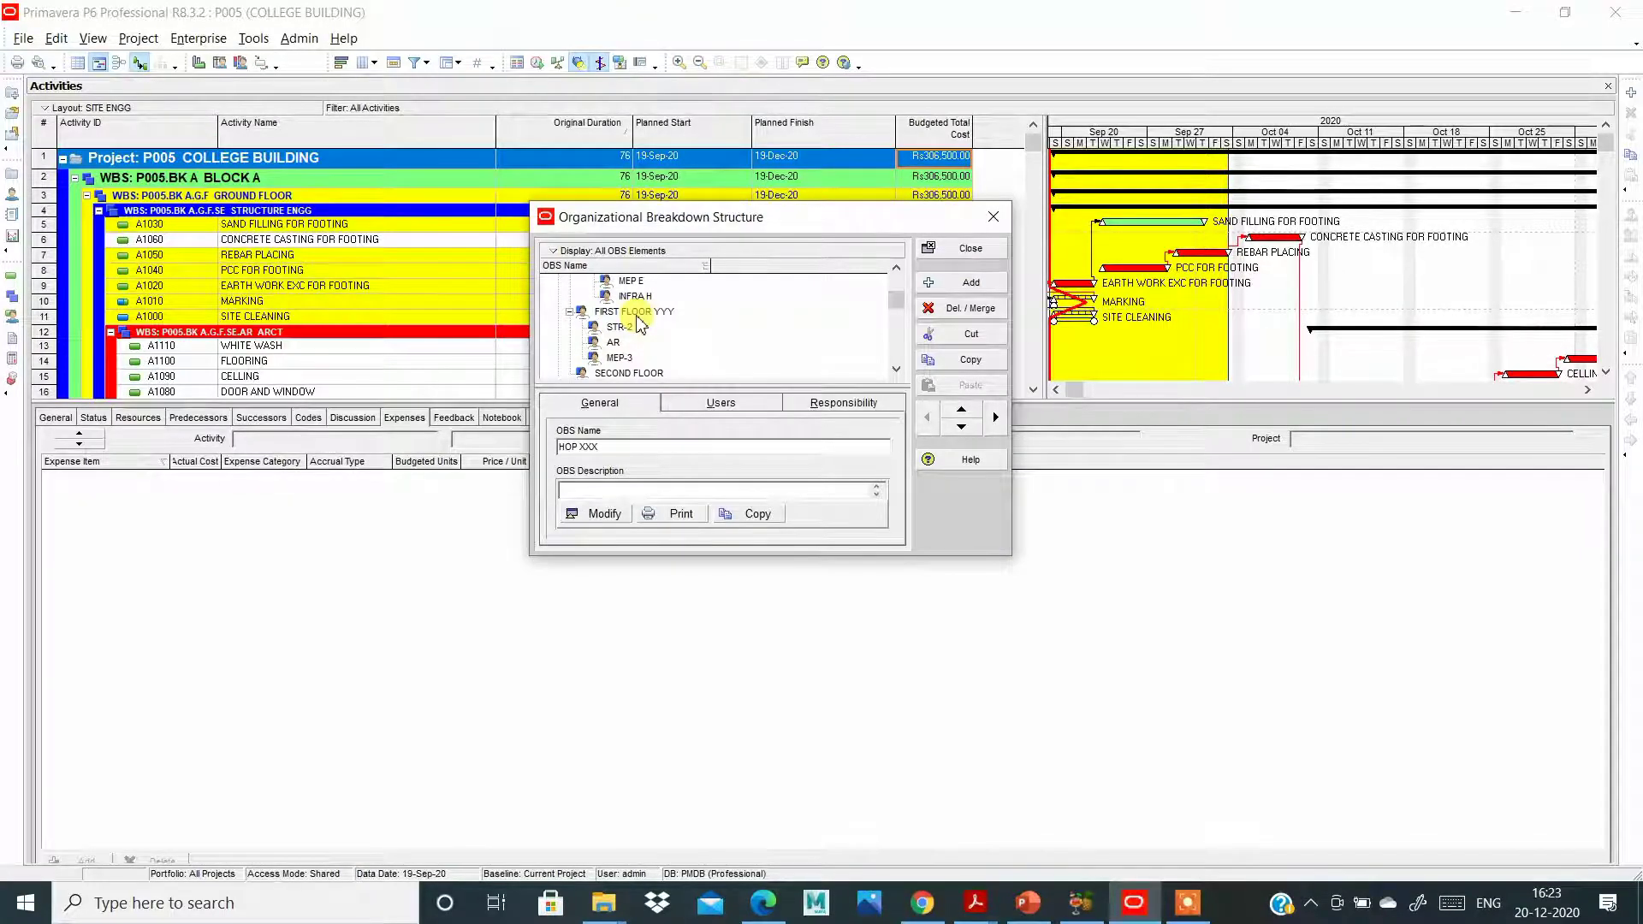
scroll(638, 323, "up", 2)
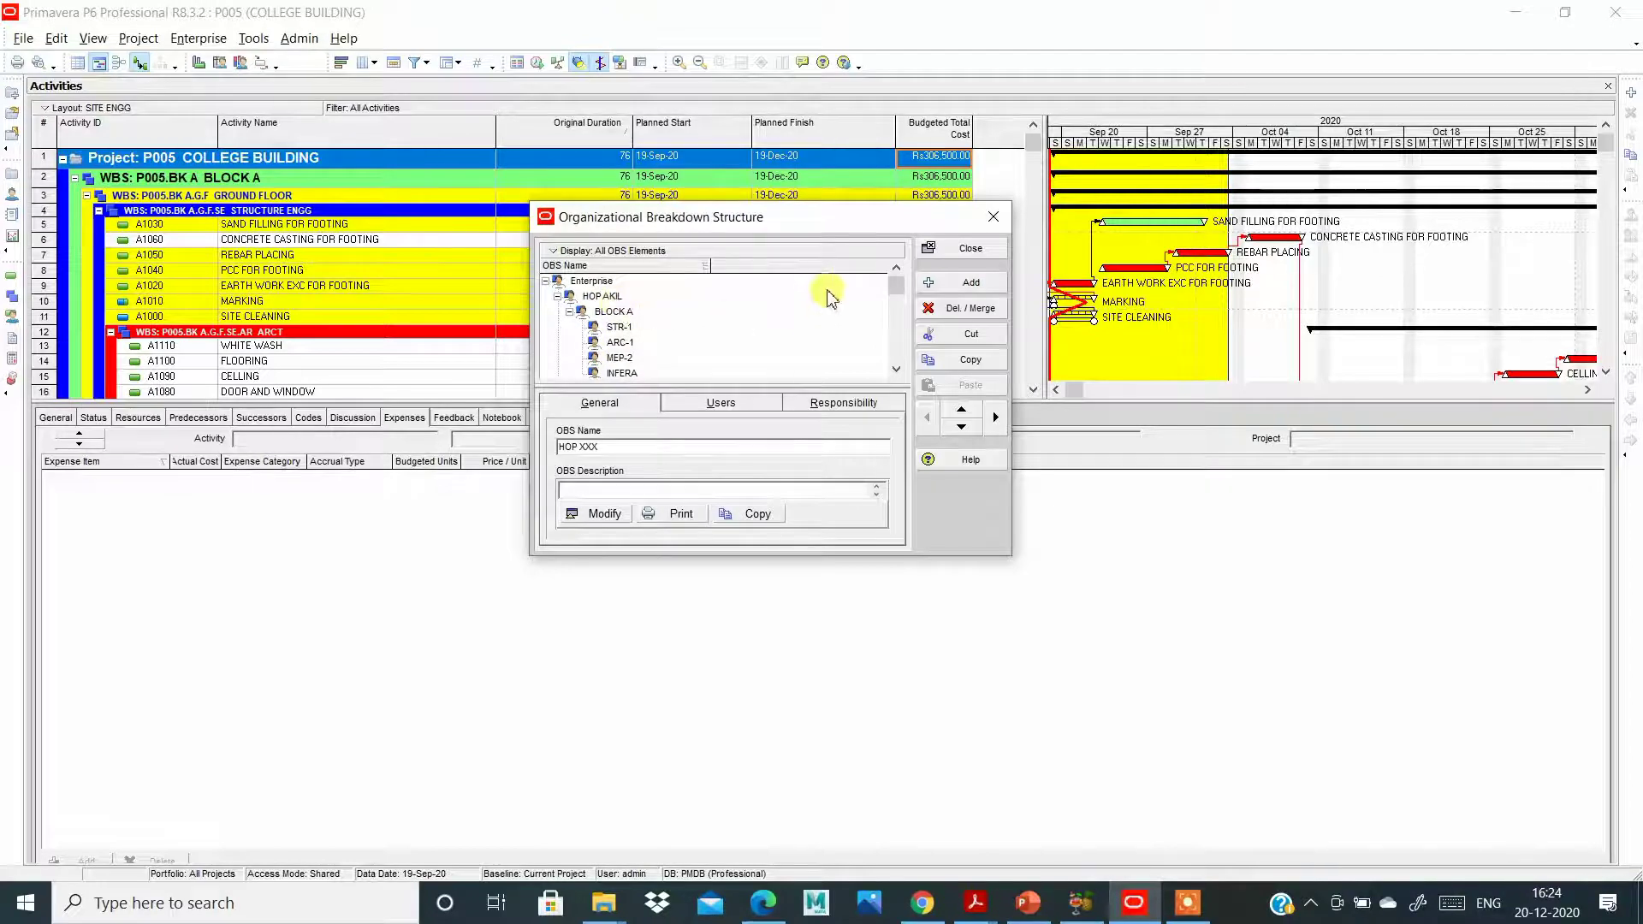
Look through the full OBS list and collapse the two HOP branches above HOP XXX.
left_click_drag(894, 282, 897, 356)
scroll(576, 321, "up", 1)
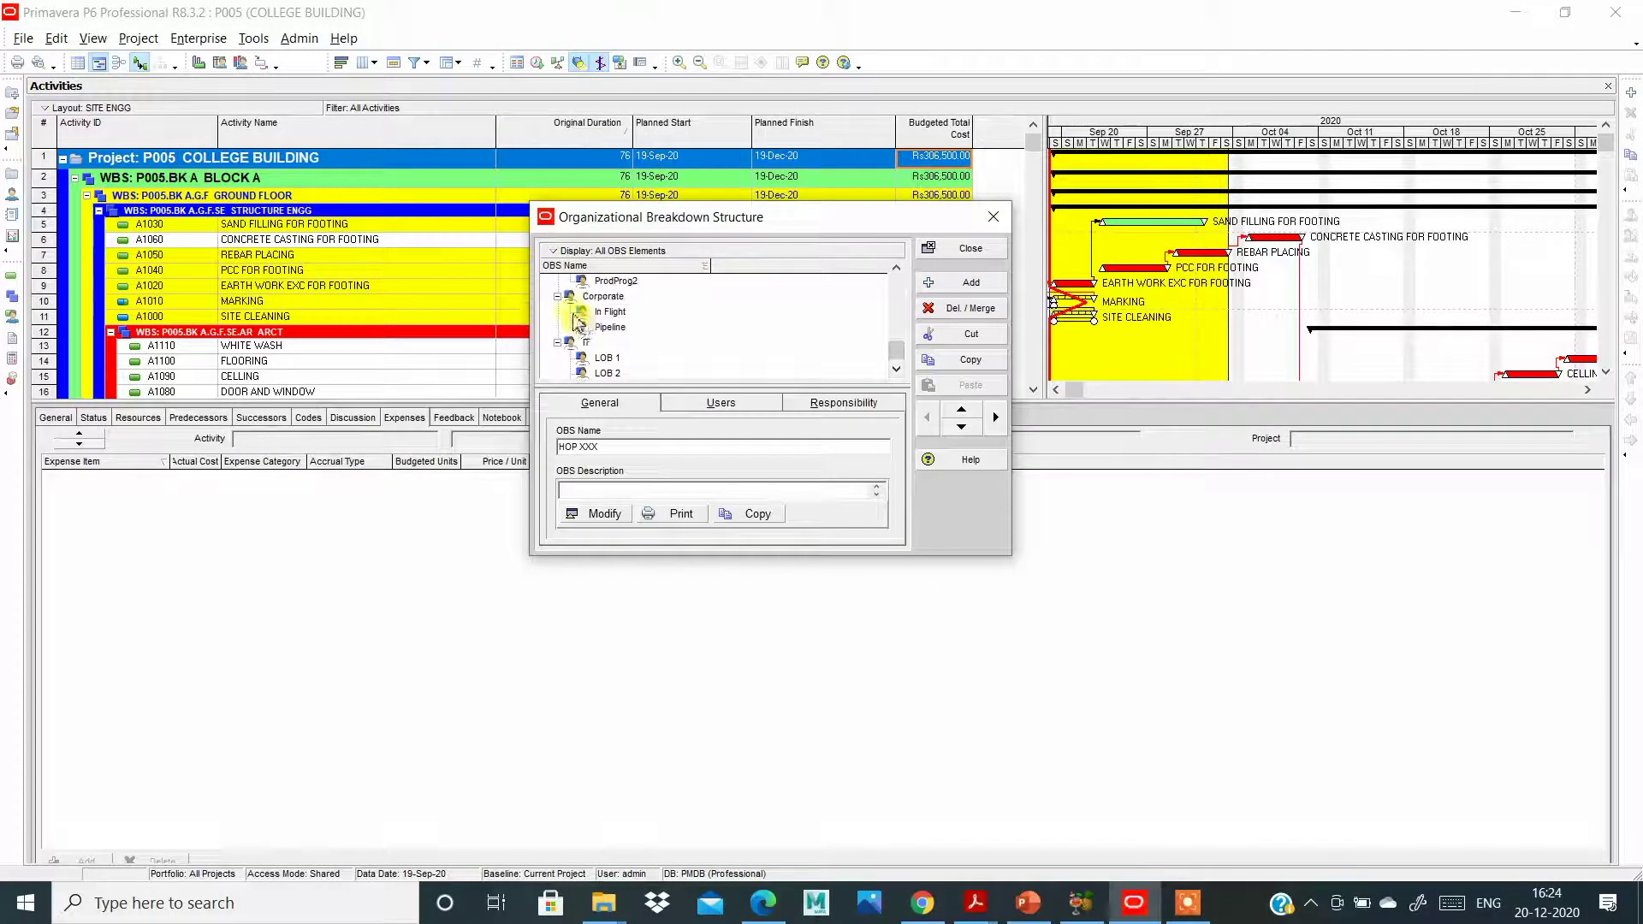
scroll(629, 328, "up", 3)
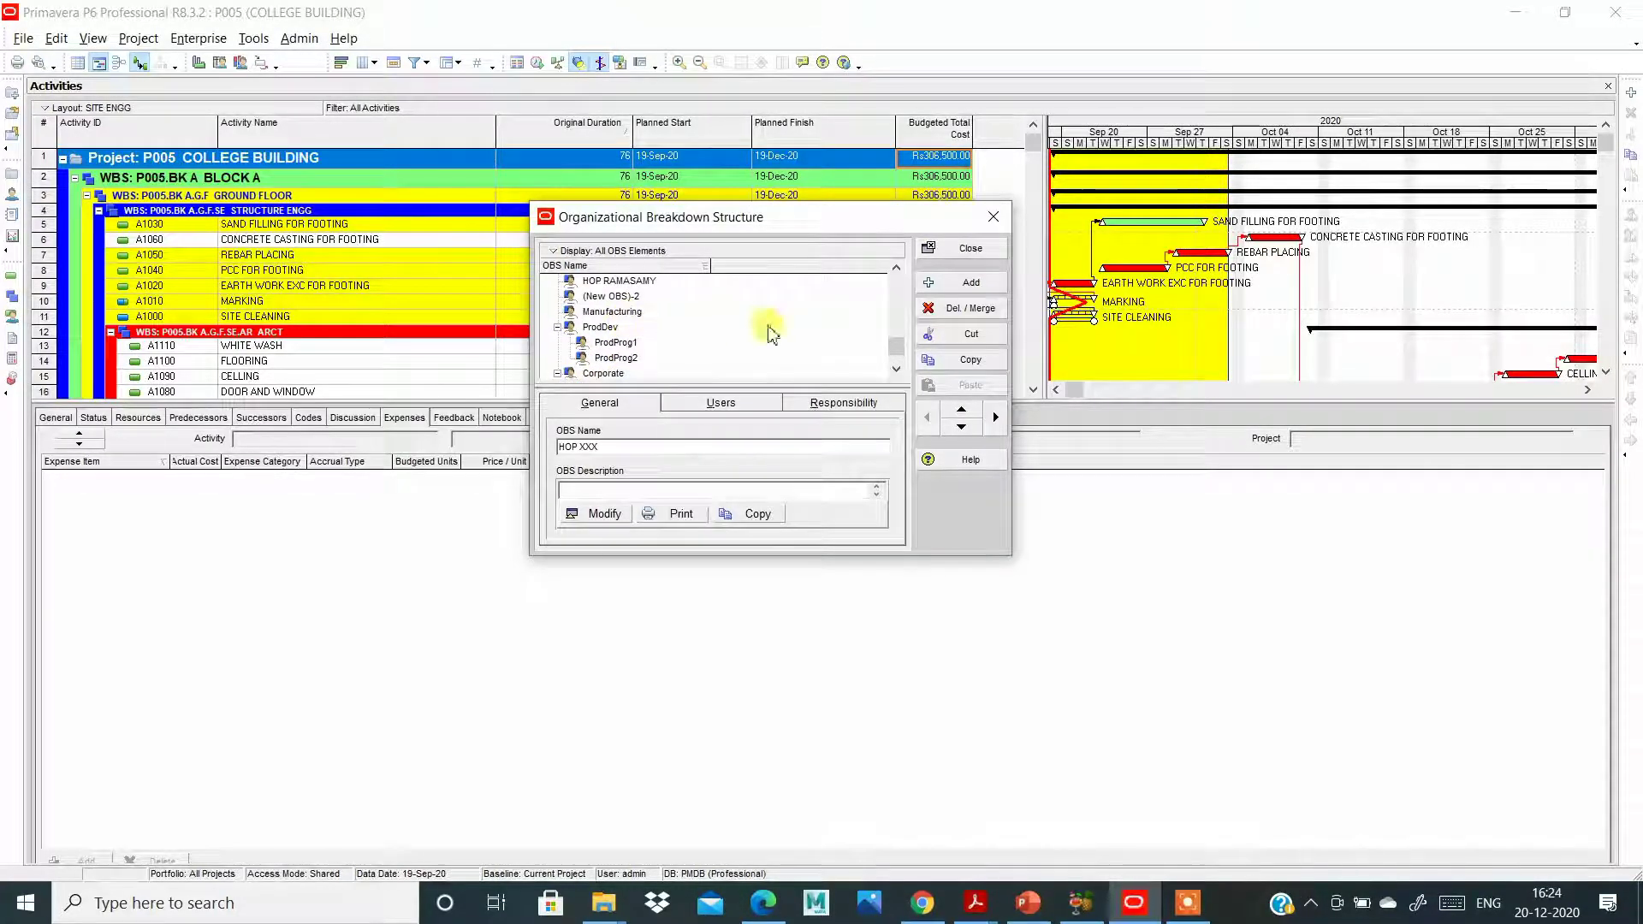
left_click_drag(895, 348, 896, 267)
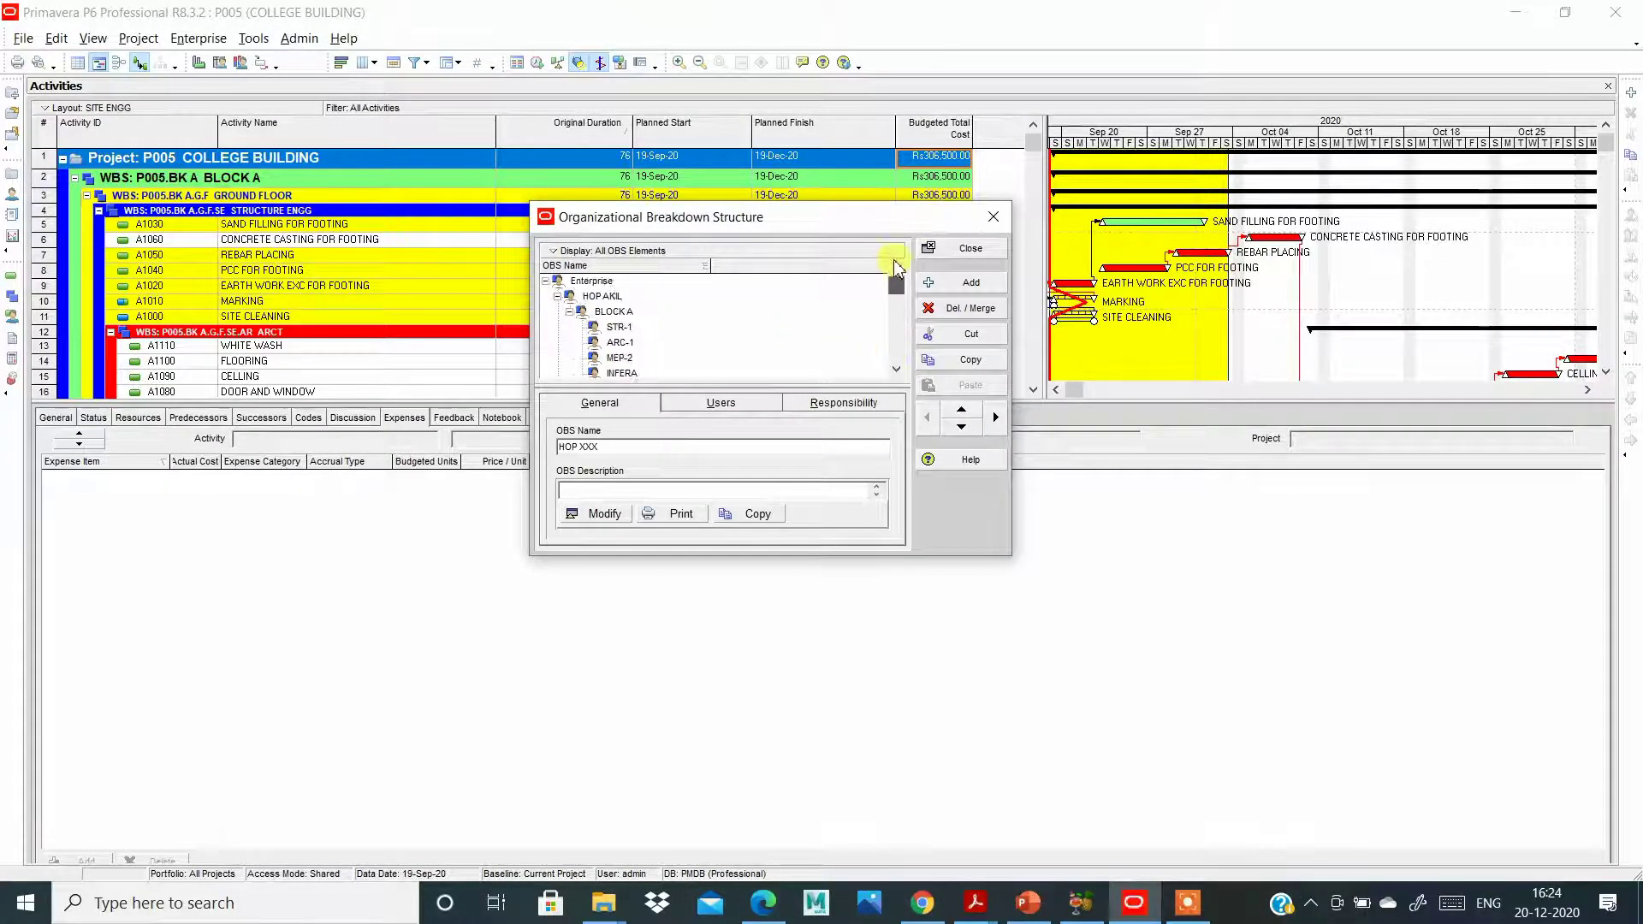
left_click(558, 297)
left_click(557, 313)
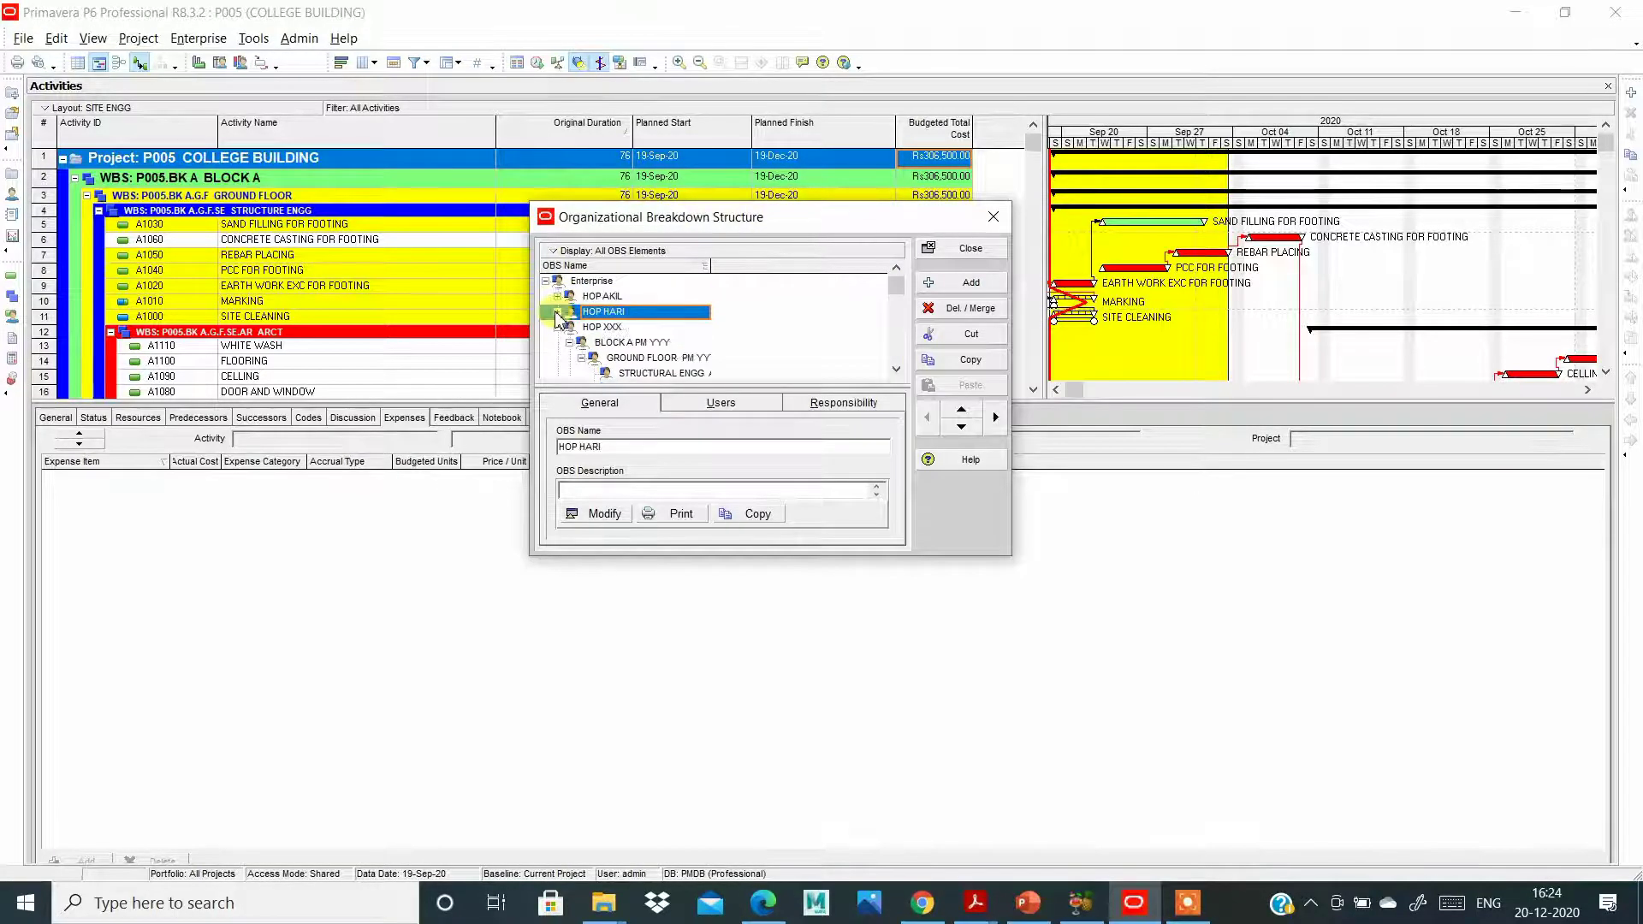
Review the HOP XXX branch and inspect GROUND FLOOR PM YYY and its ARC ENGG FF element.
scroll(617, 333, "down", 1)
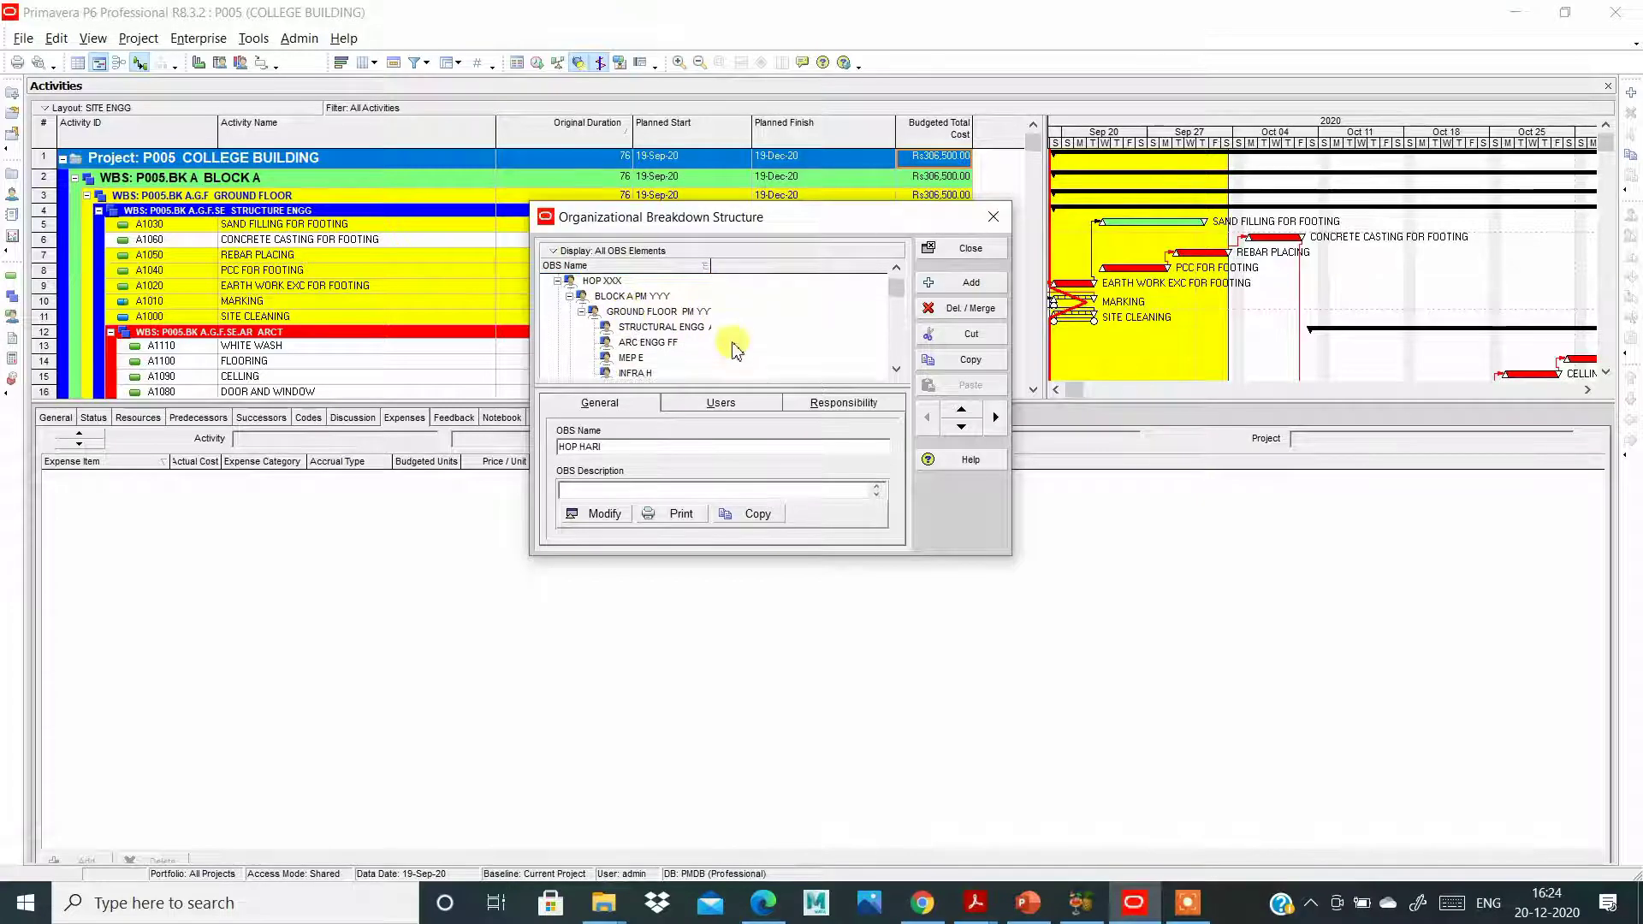
scroll(735, 349, "down", 1)
scroll(735, 349, "up", 2)
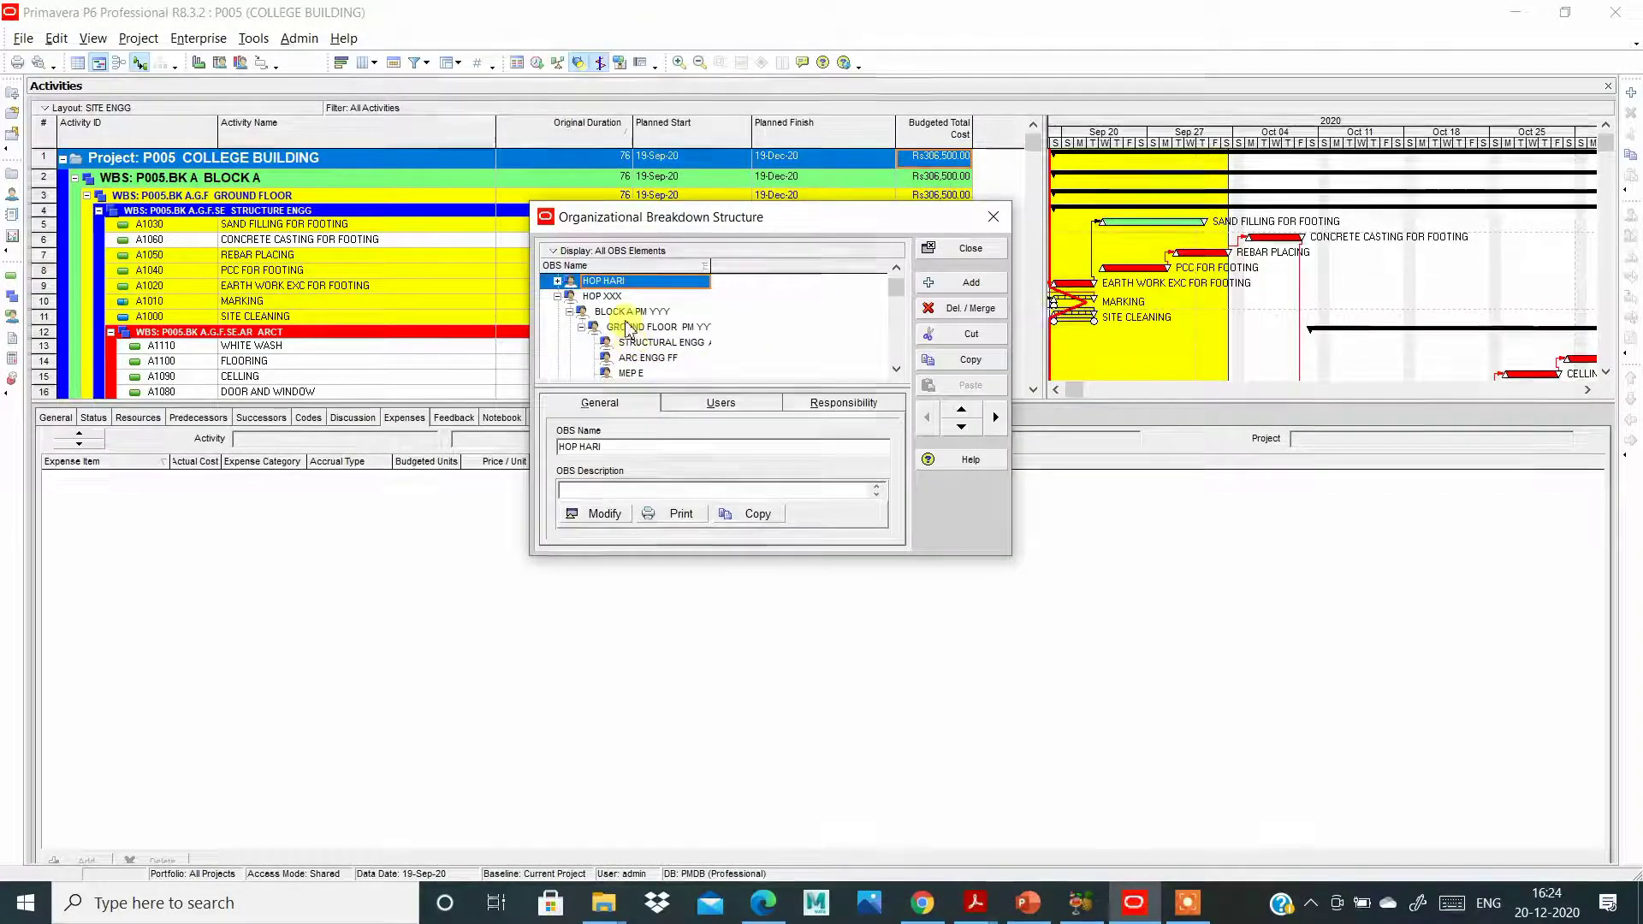
left_click(638, 328)
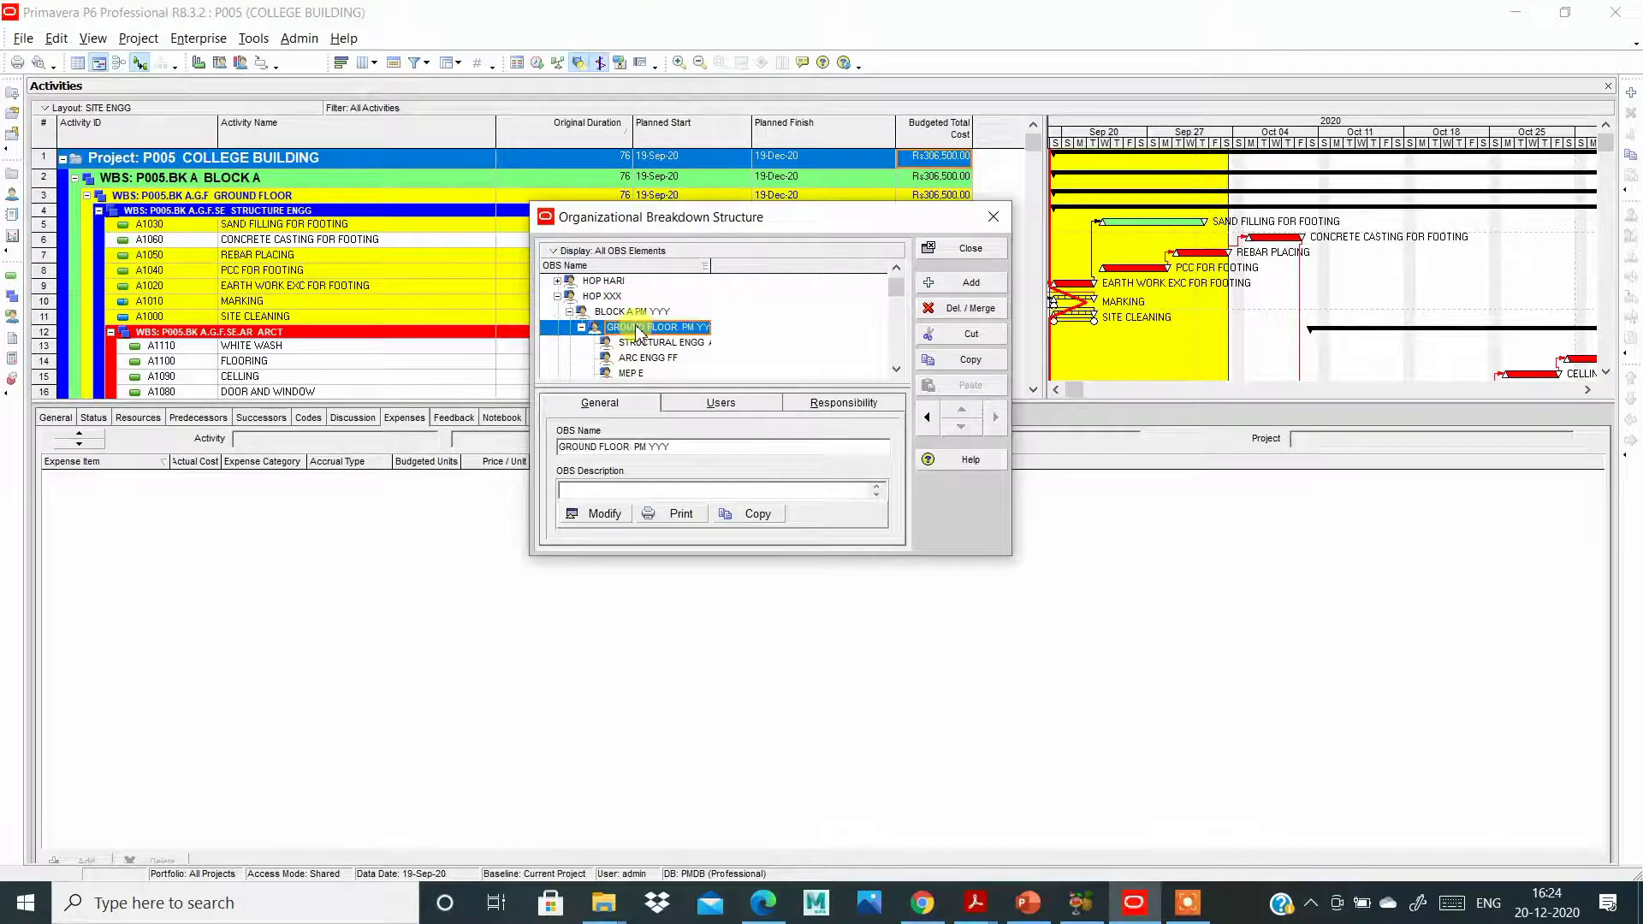
left_click(642, 359)
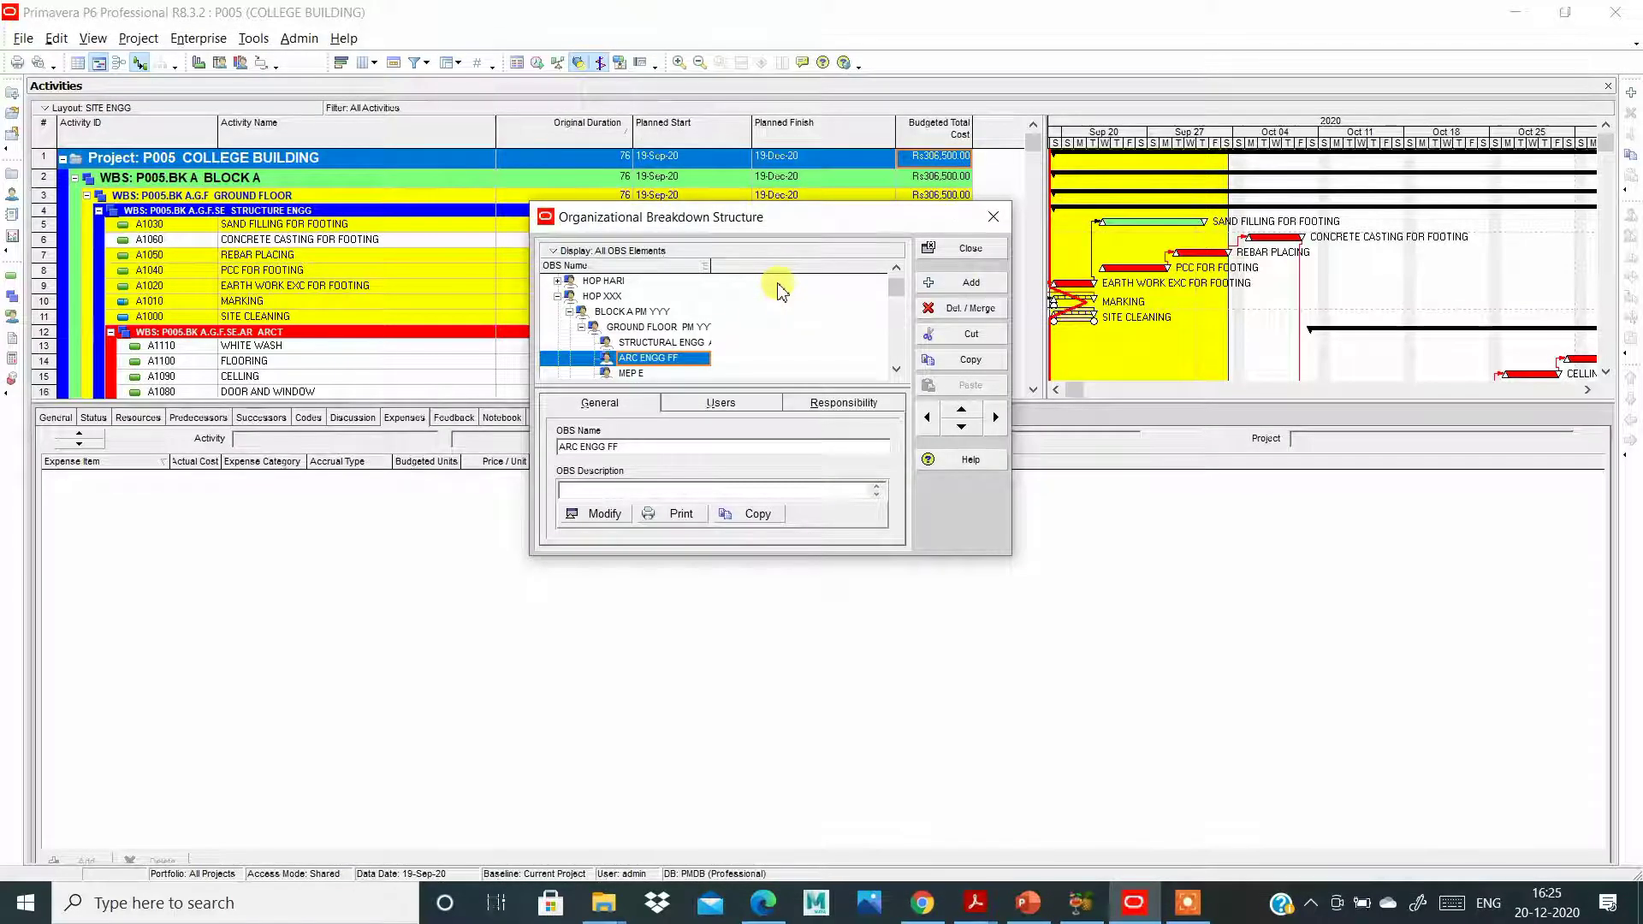
Open the OBS description of HOP XXX for editing and move the editor clear of the element list.
left_click(606, 297)
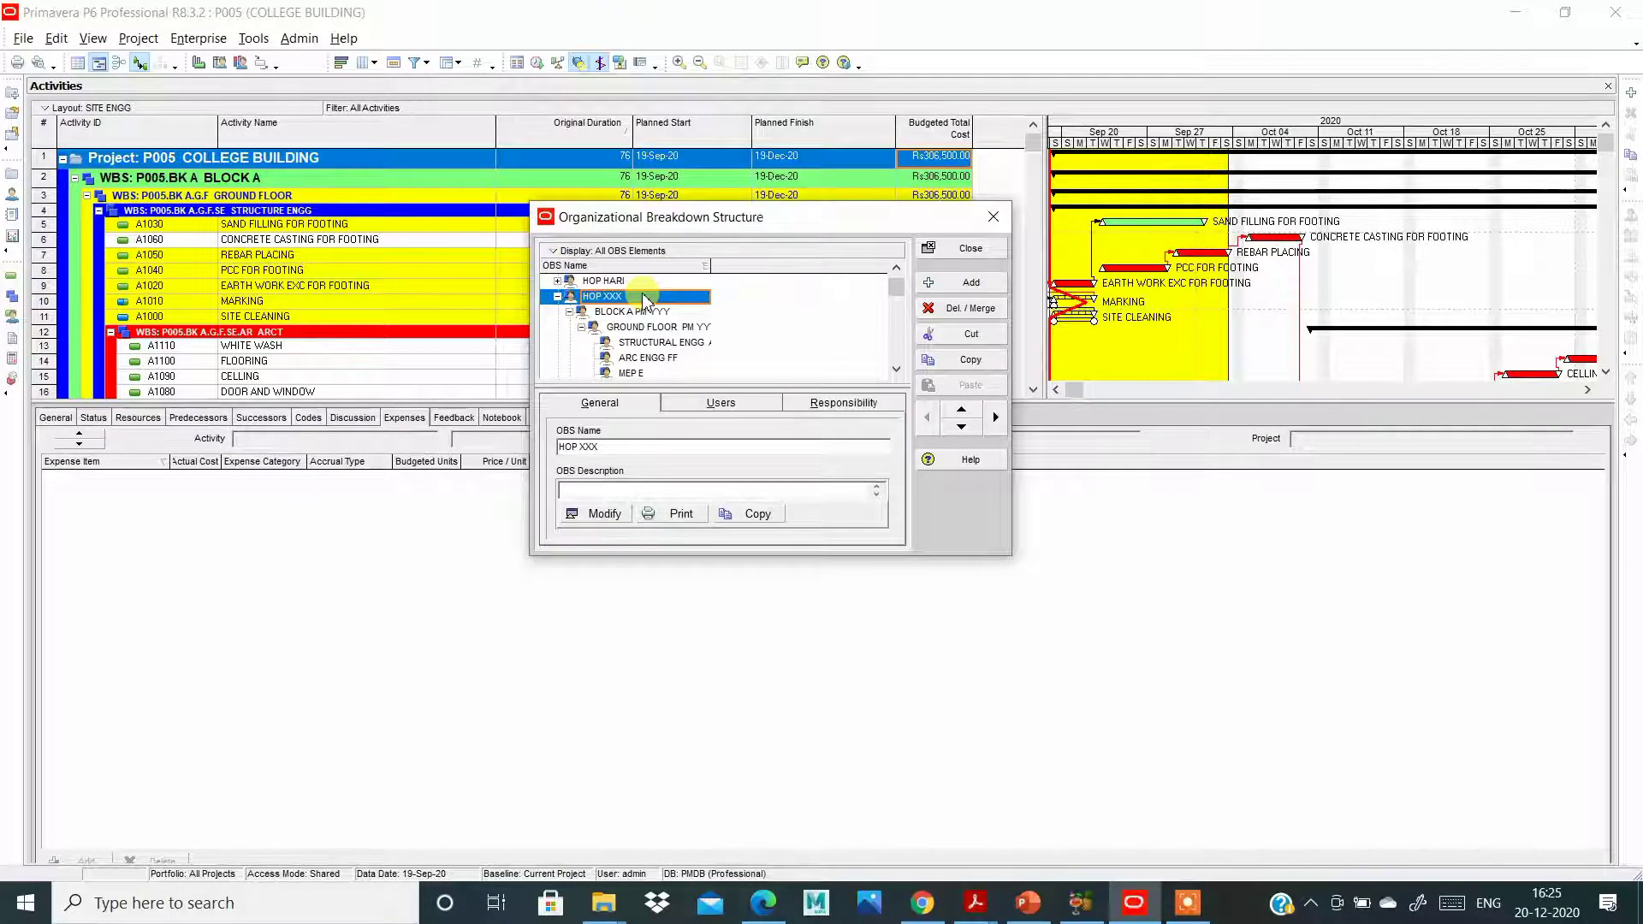
left_click(594, 514)
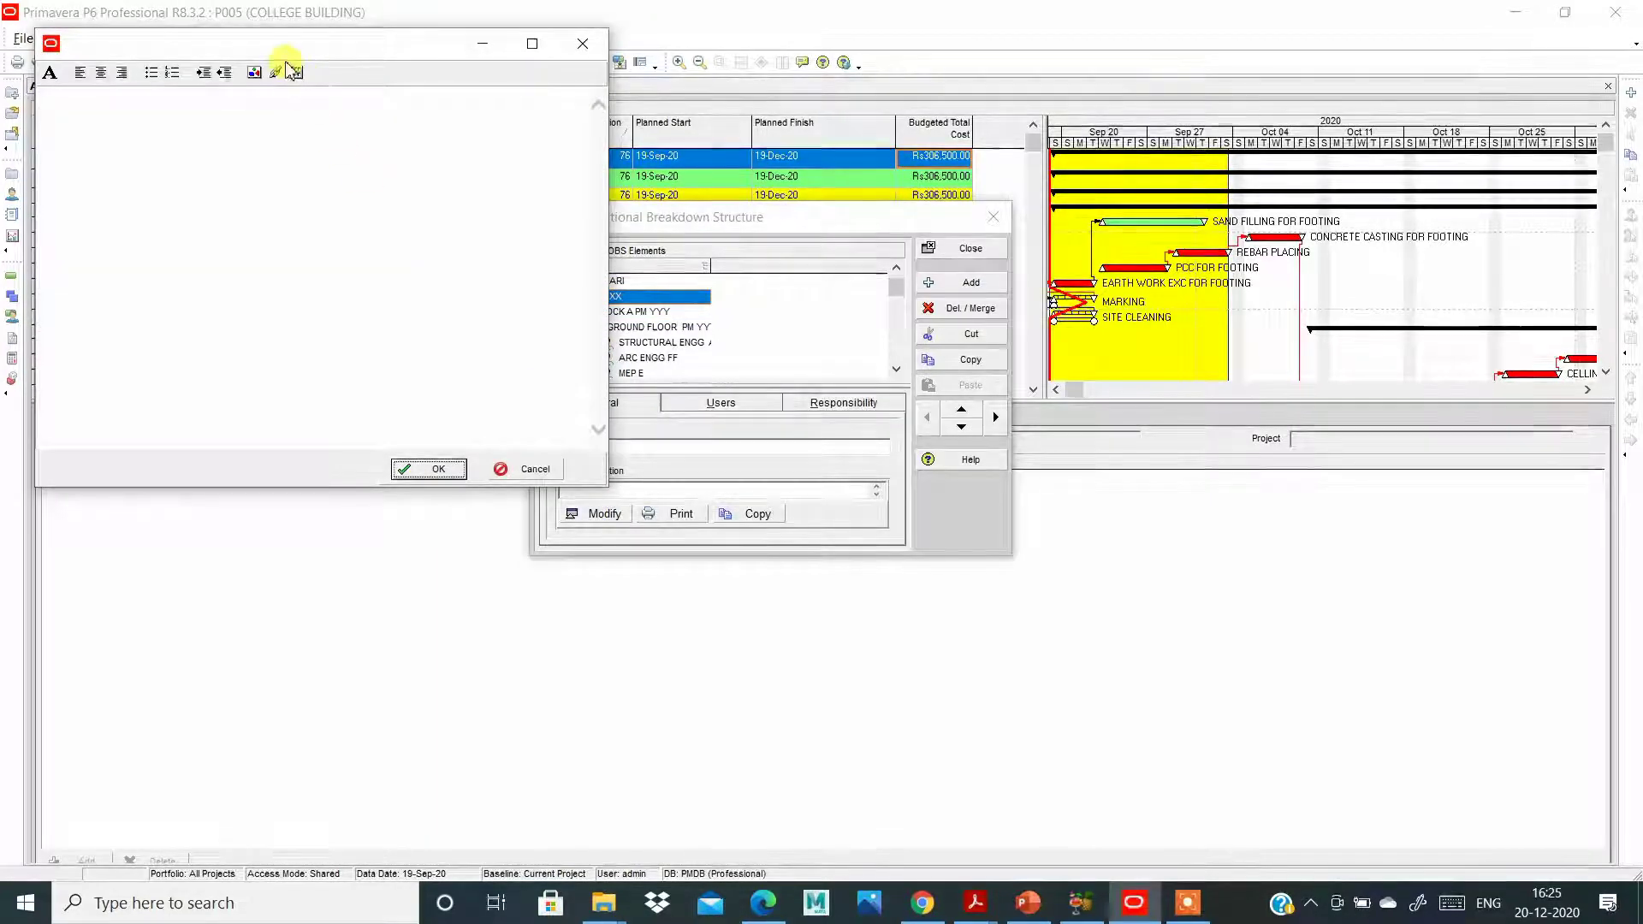
left_click_drag(273, 51, 957, 106)
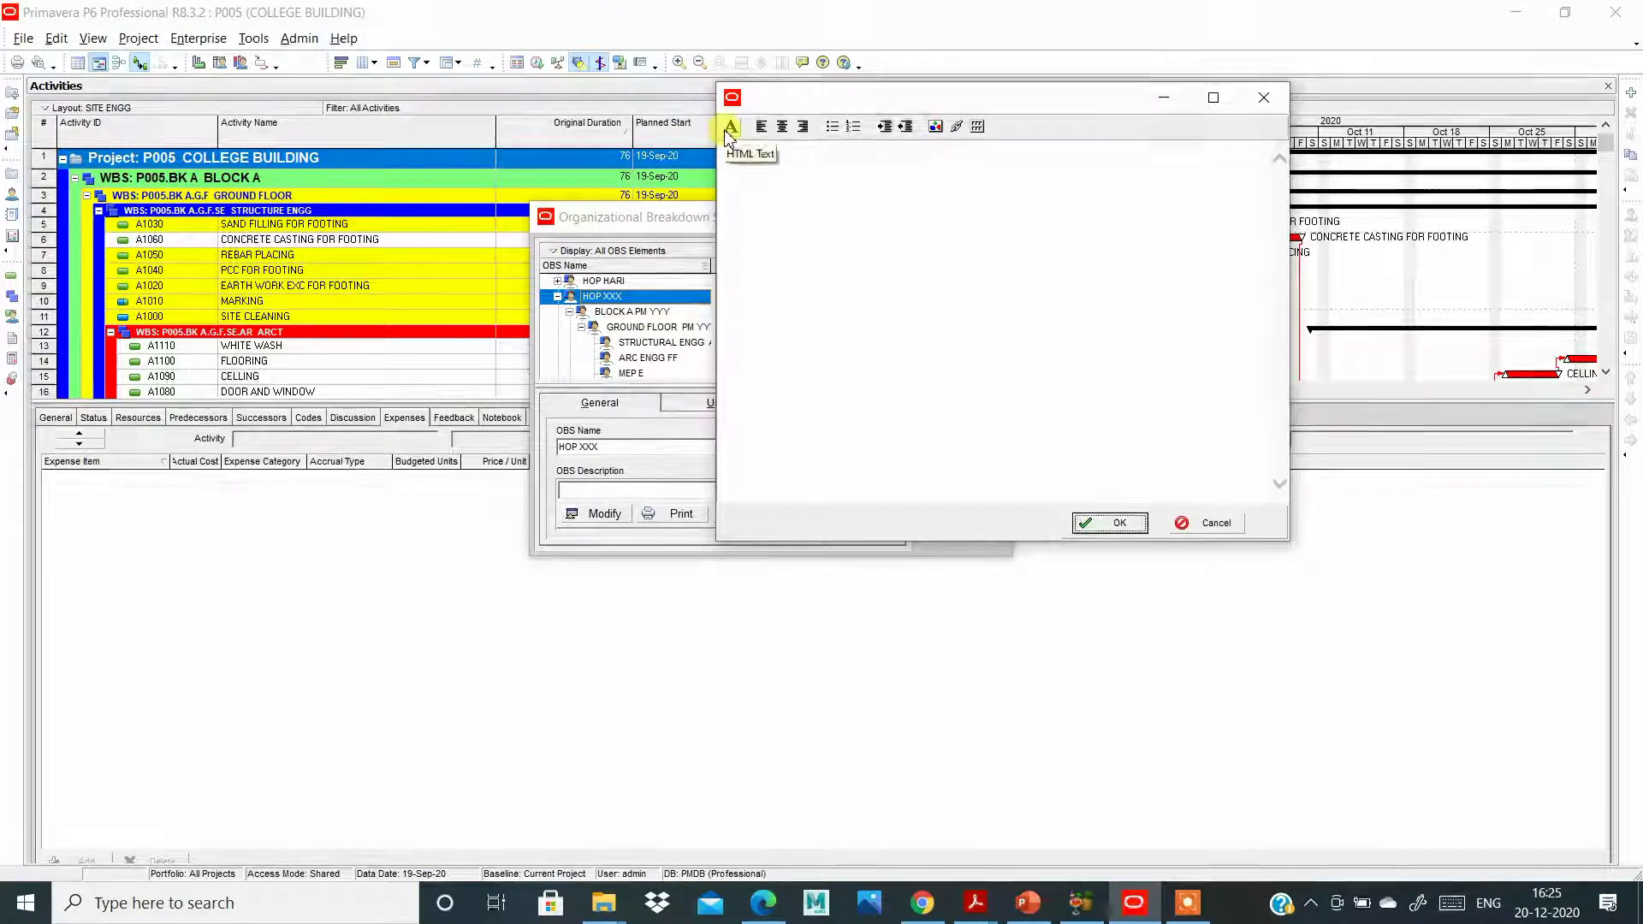
Examine the font, style, size and color options available for the description text.
left_click(777, 163)
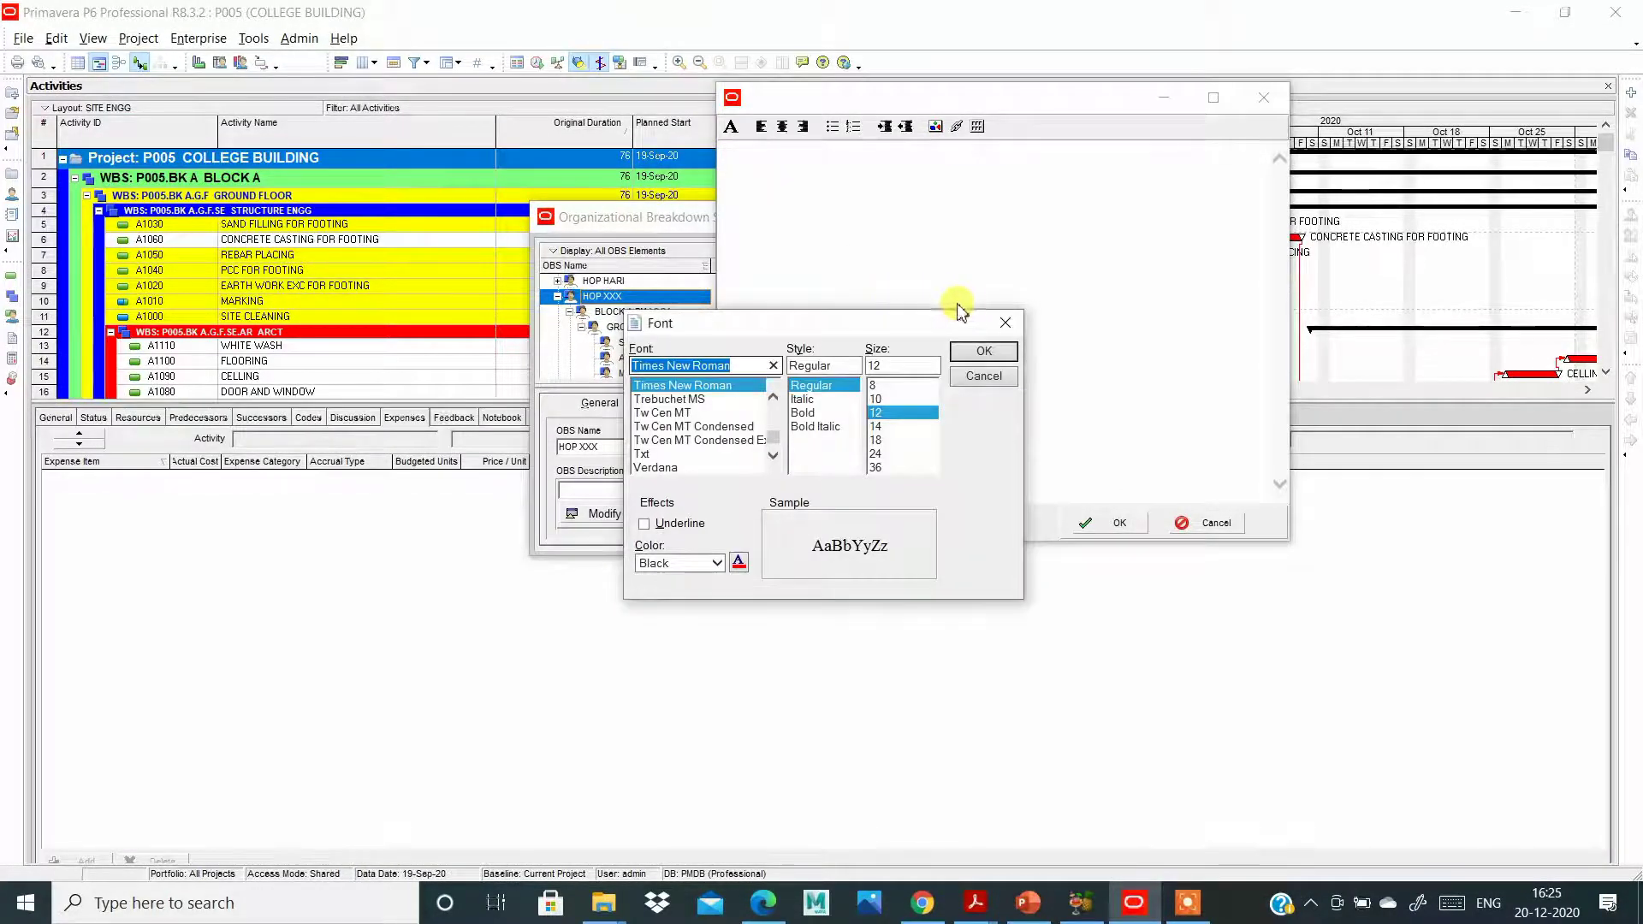
left_click(1005, 324)
left_click(731, 127)
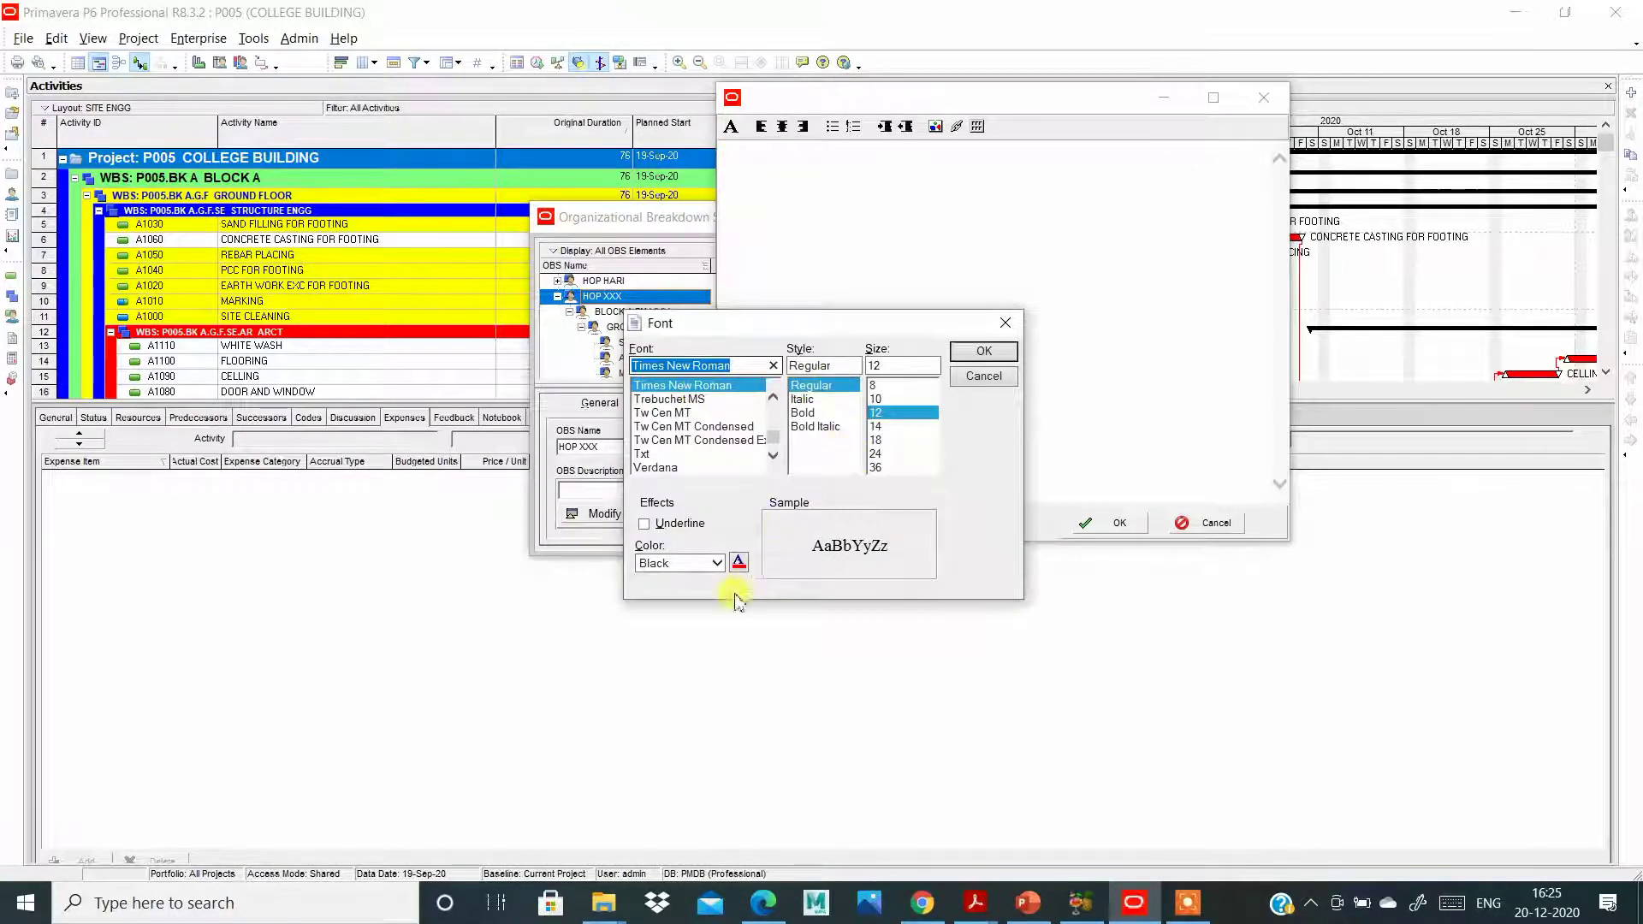
left_click(1006, 323)
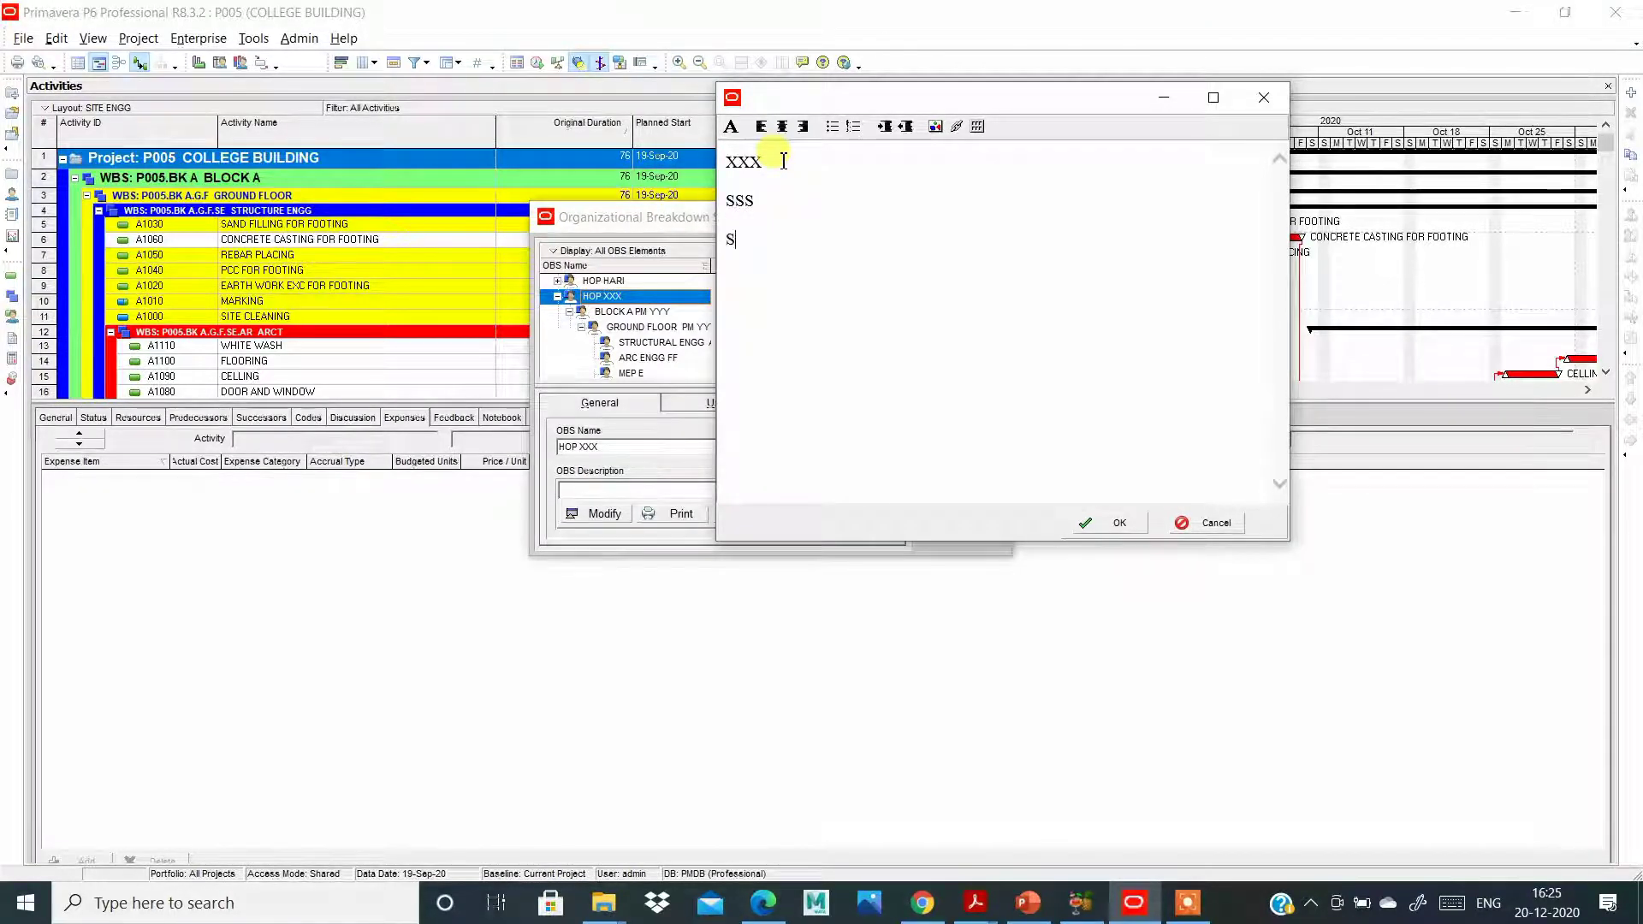
Enter the sample lines XXX, SSS, SDDD and 76655 in the HOP XXX description.
type("DD")
key("Return")
type("7")
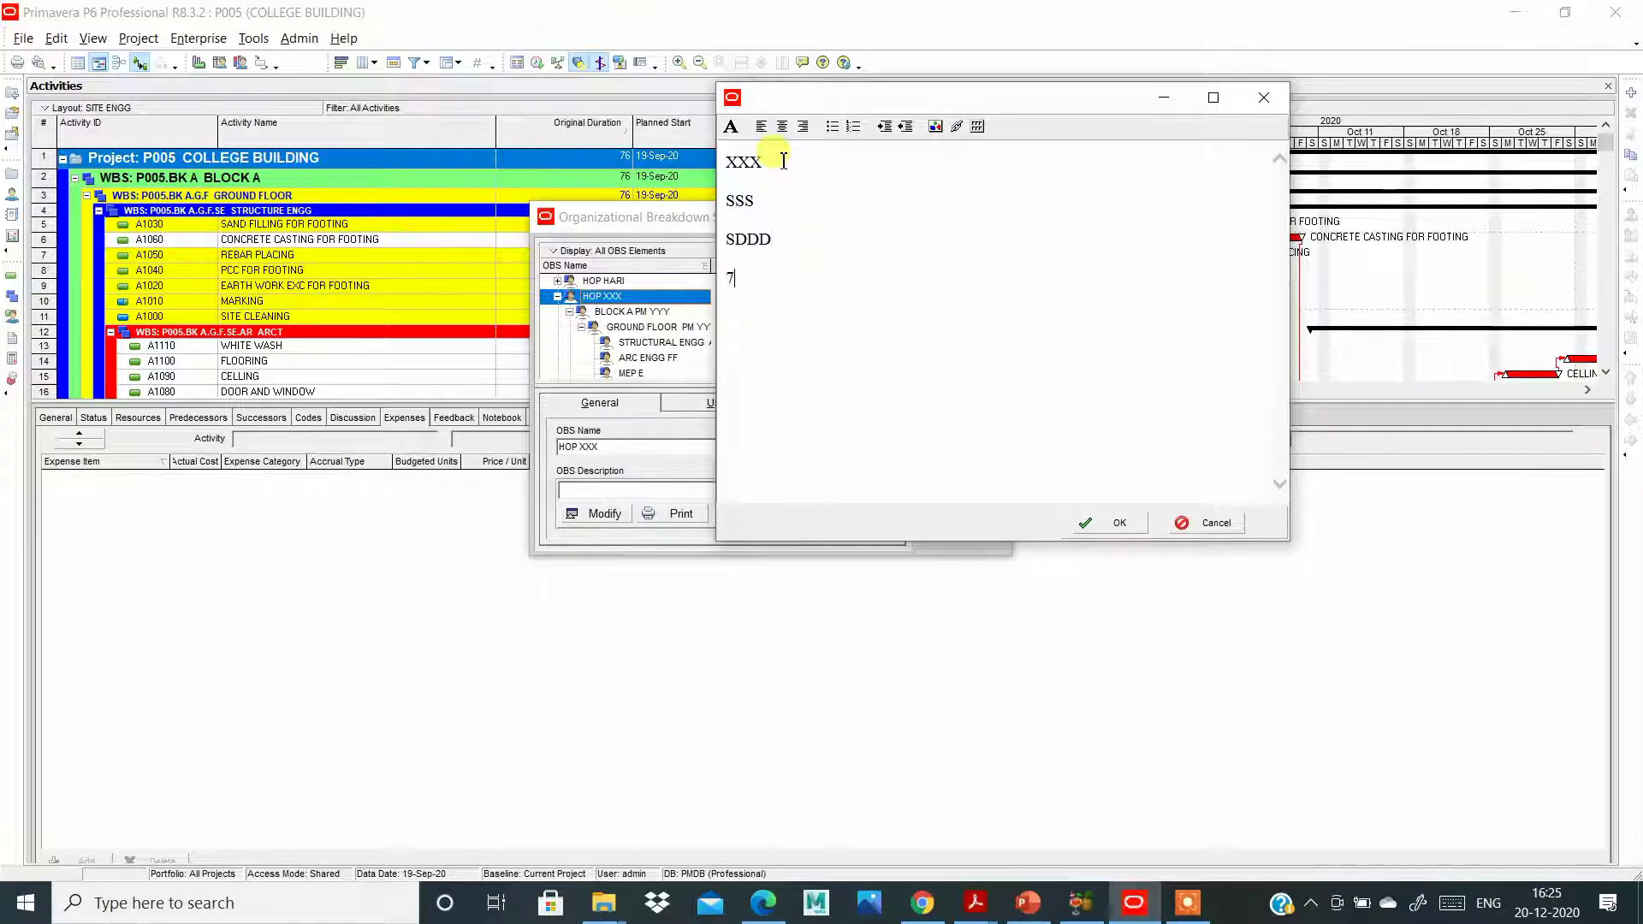
type("6655")
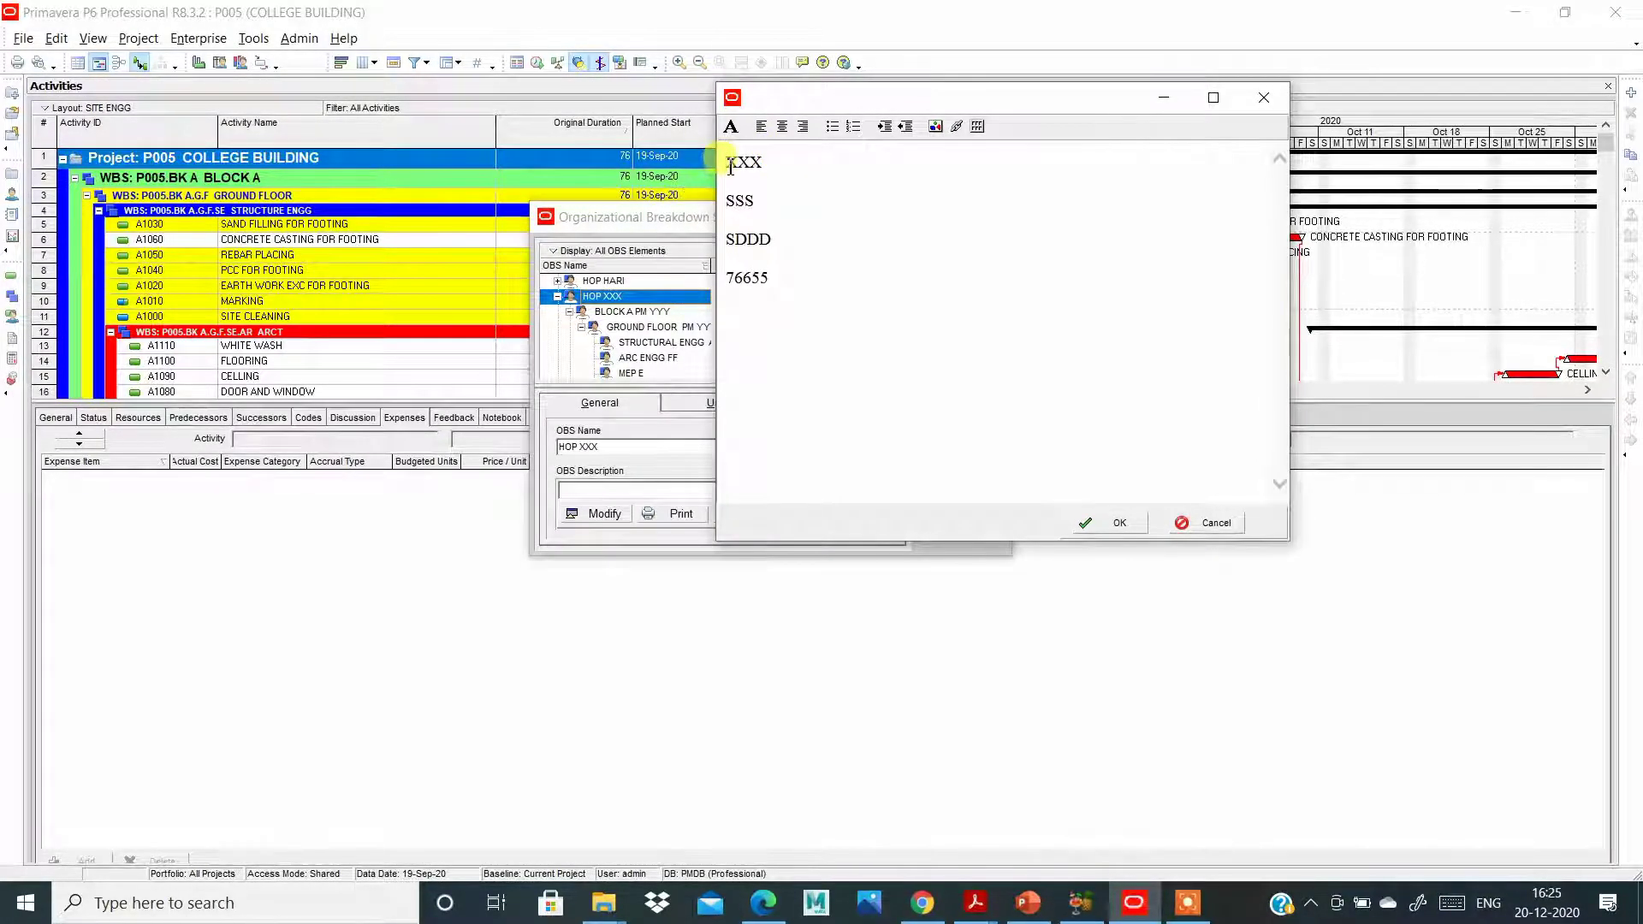
Add three blank lines above XXX and insert the picture photo.jpg from the Desktop in front of that text.
key("Return")
key("Return")
key("Return")
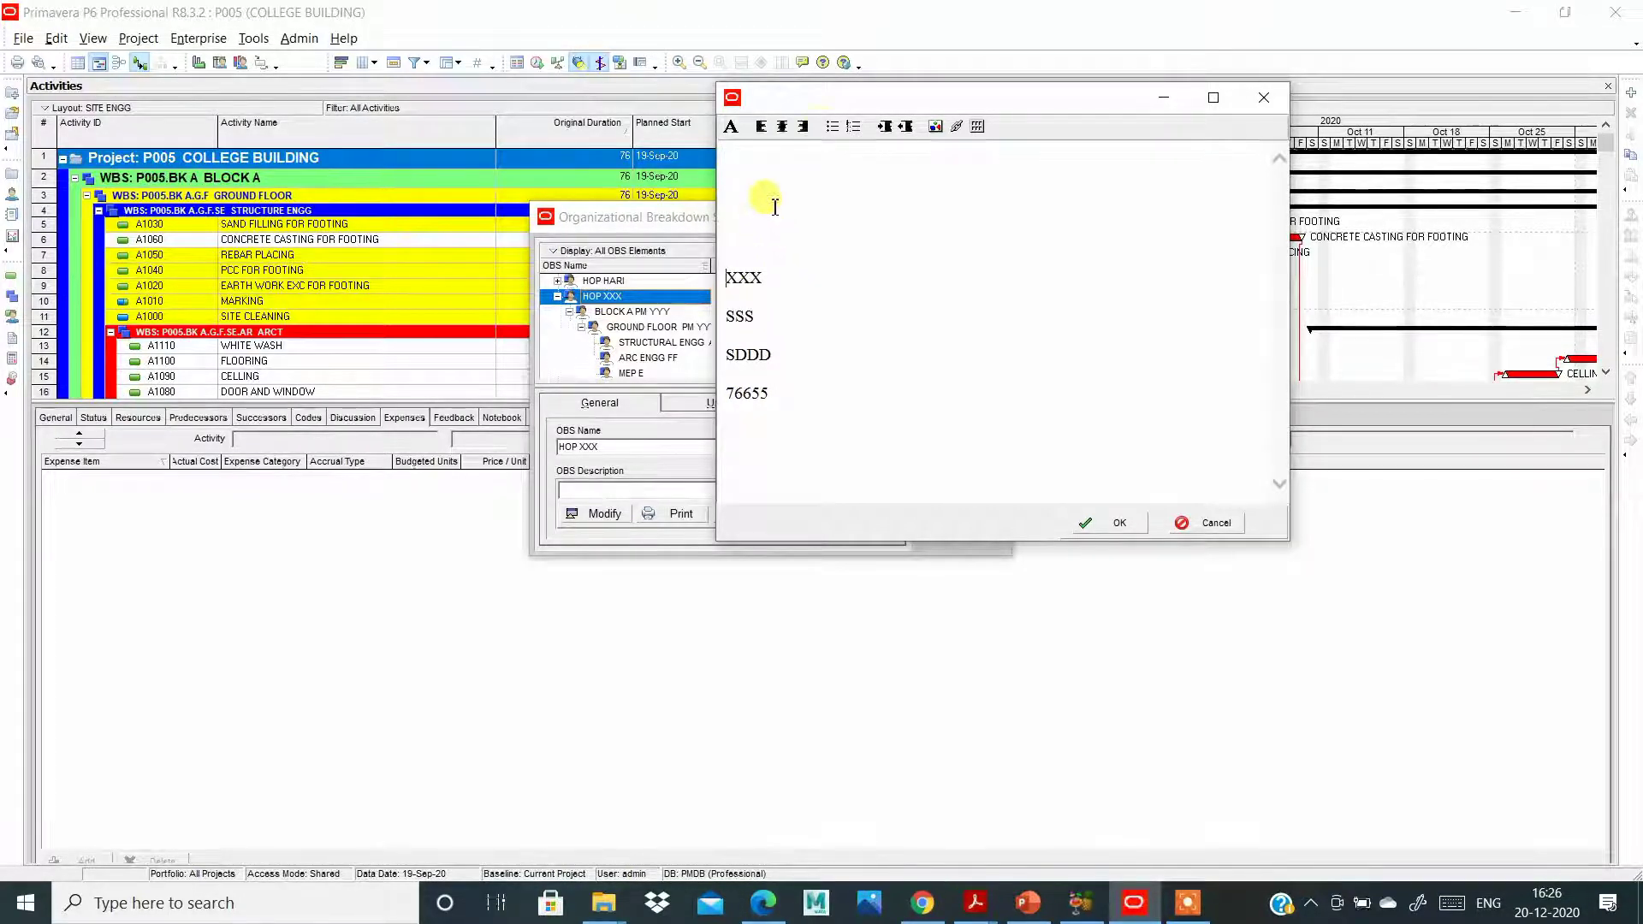
left_click(936, 127)
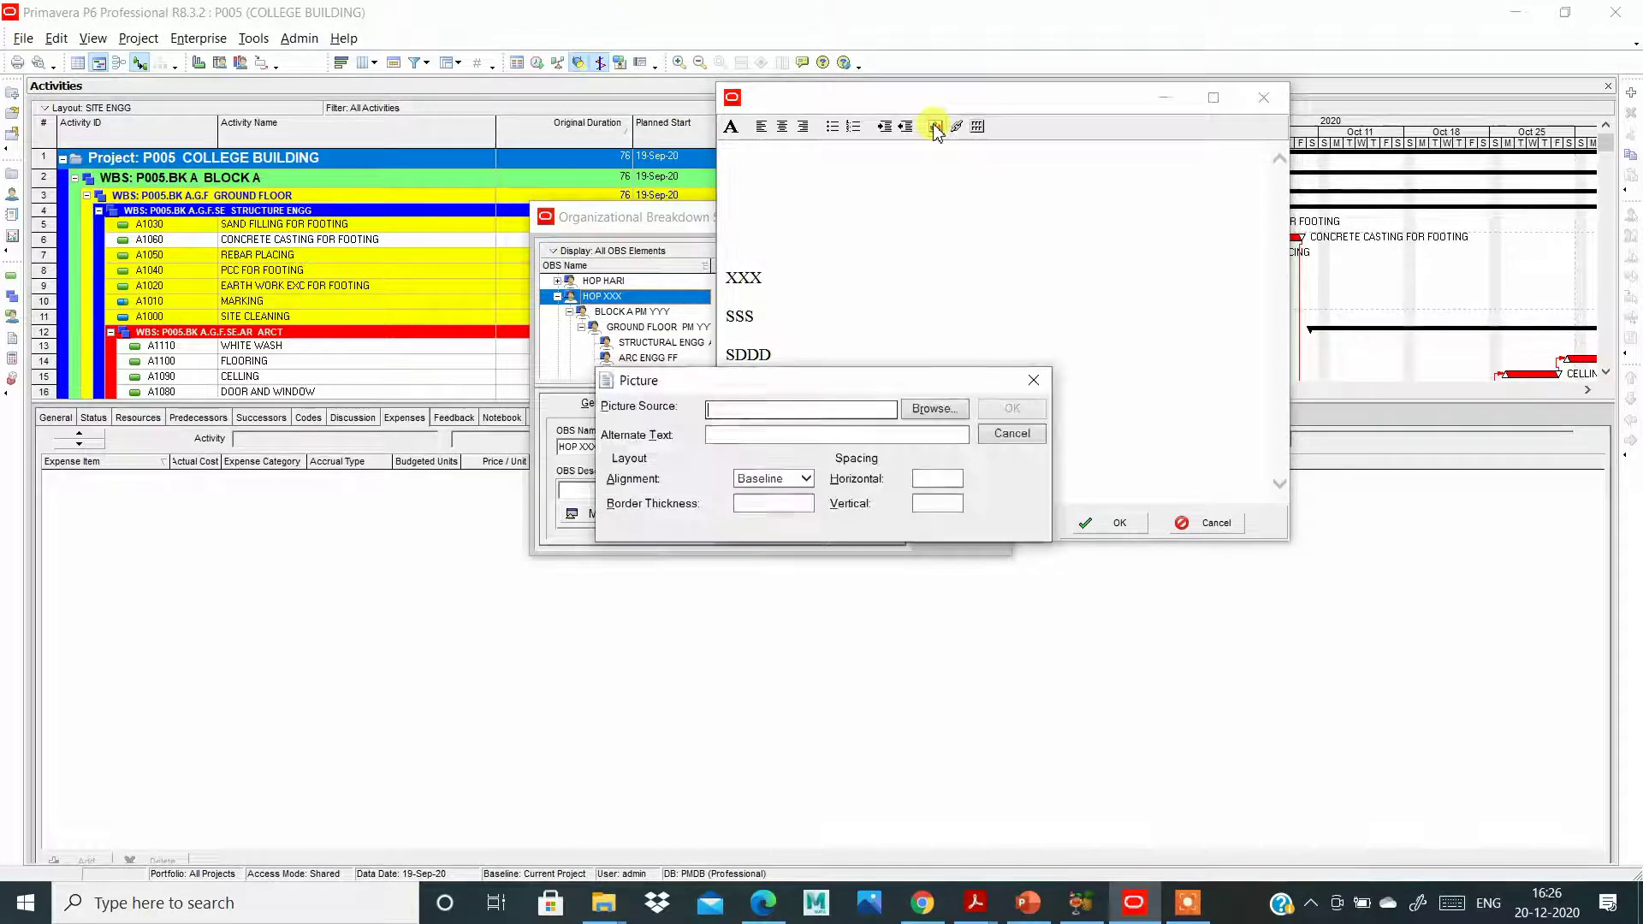
left_click(921, 419)
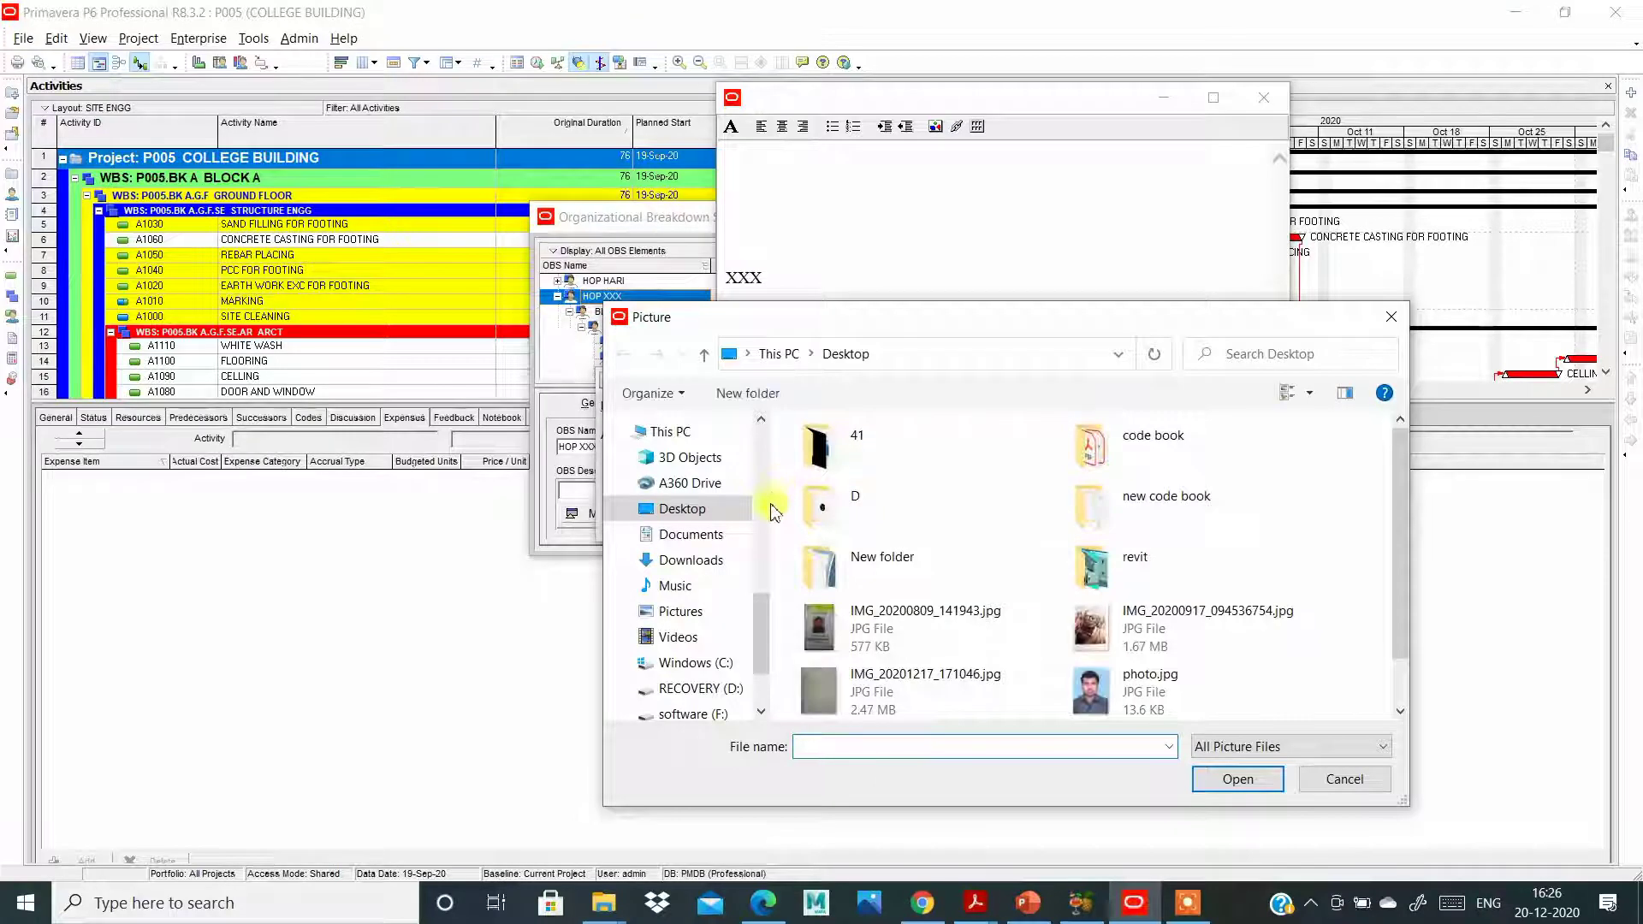
scroll(1100, 689, "down", 1)
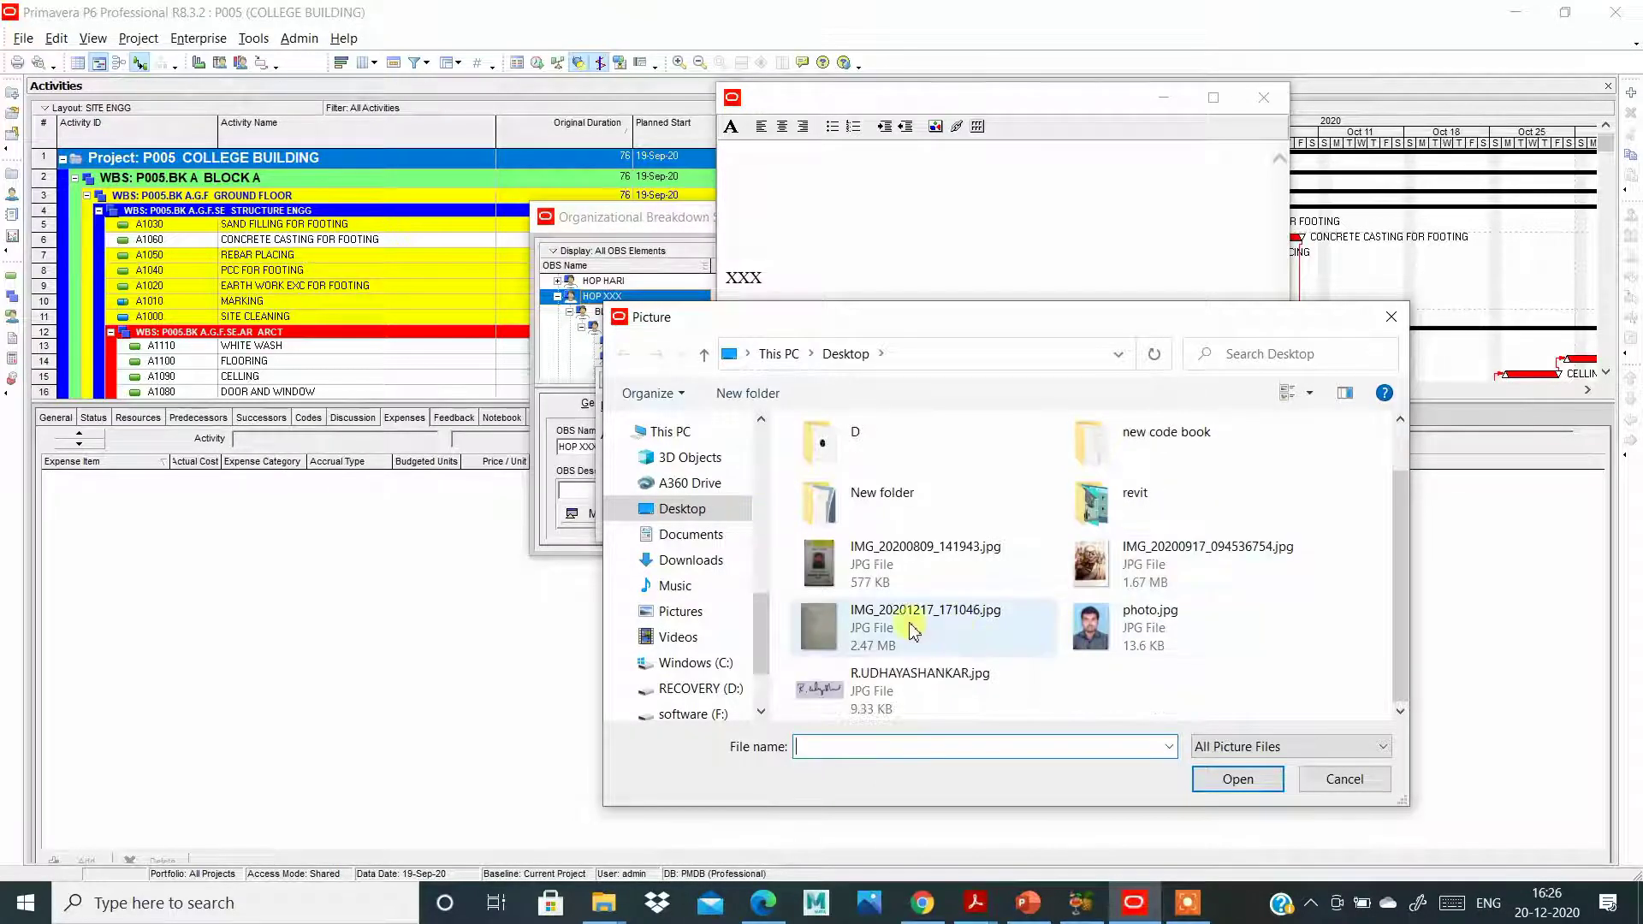
left_click(1094, 655)
left_click(1232, 778)
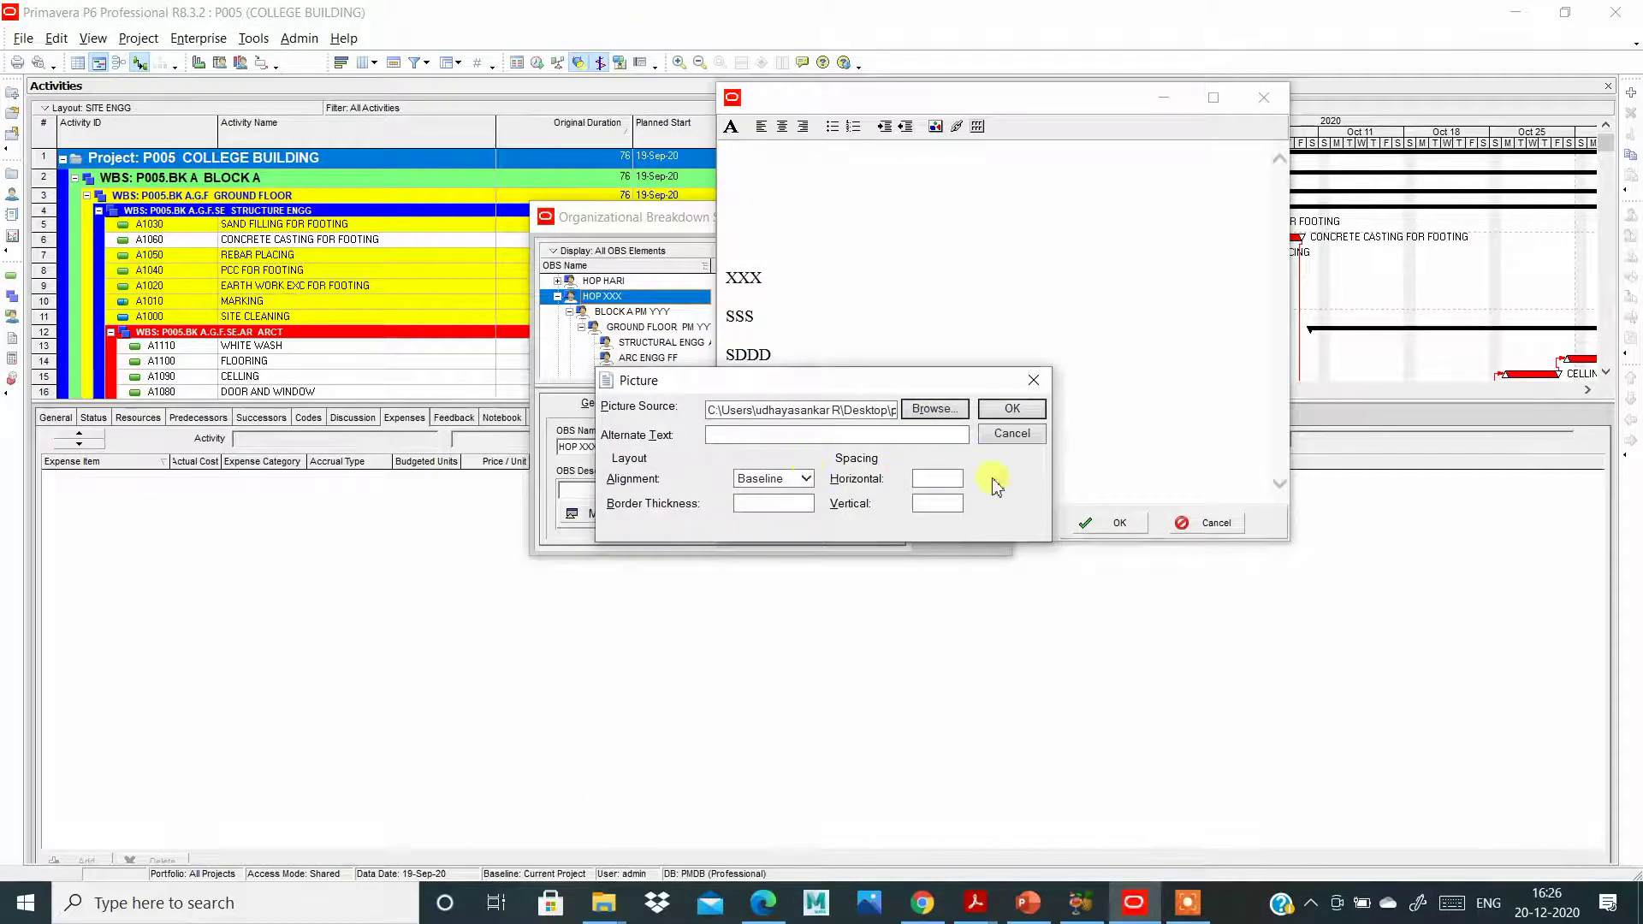
left_click(1012, 408)
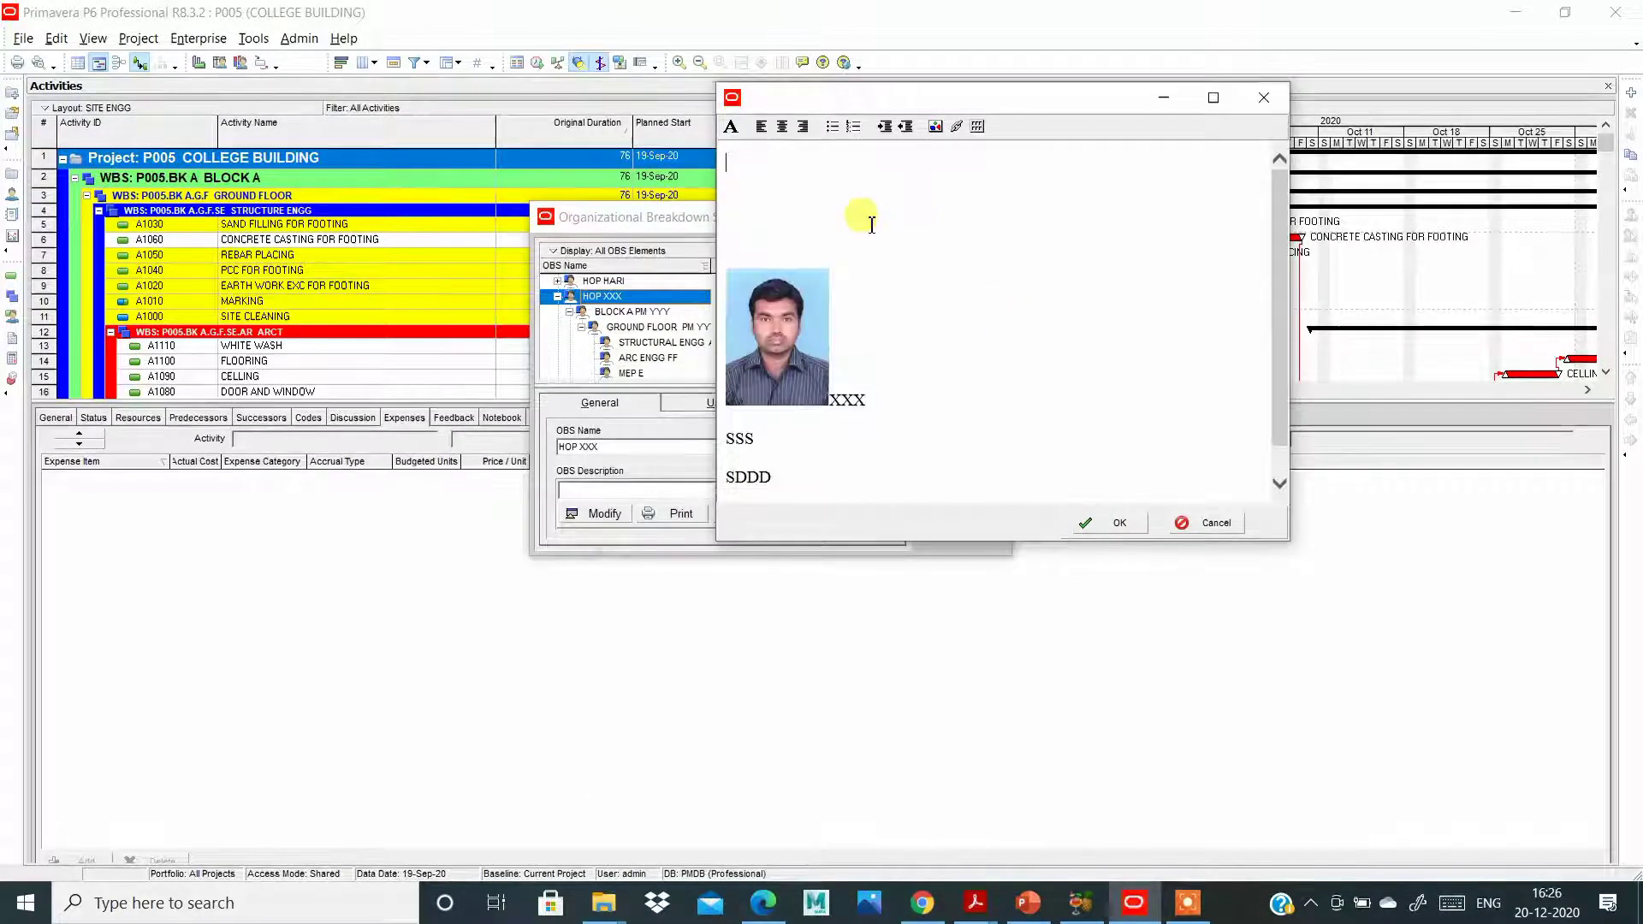
Move the photo higher above the text and reduce its height, removing one blank line above XXX.
left_click_drag(760, 351, 784, 227)
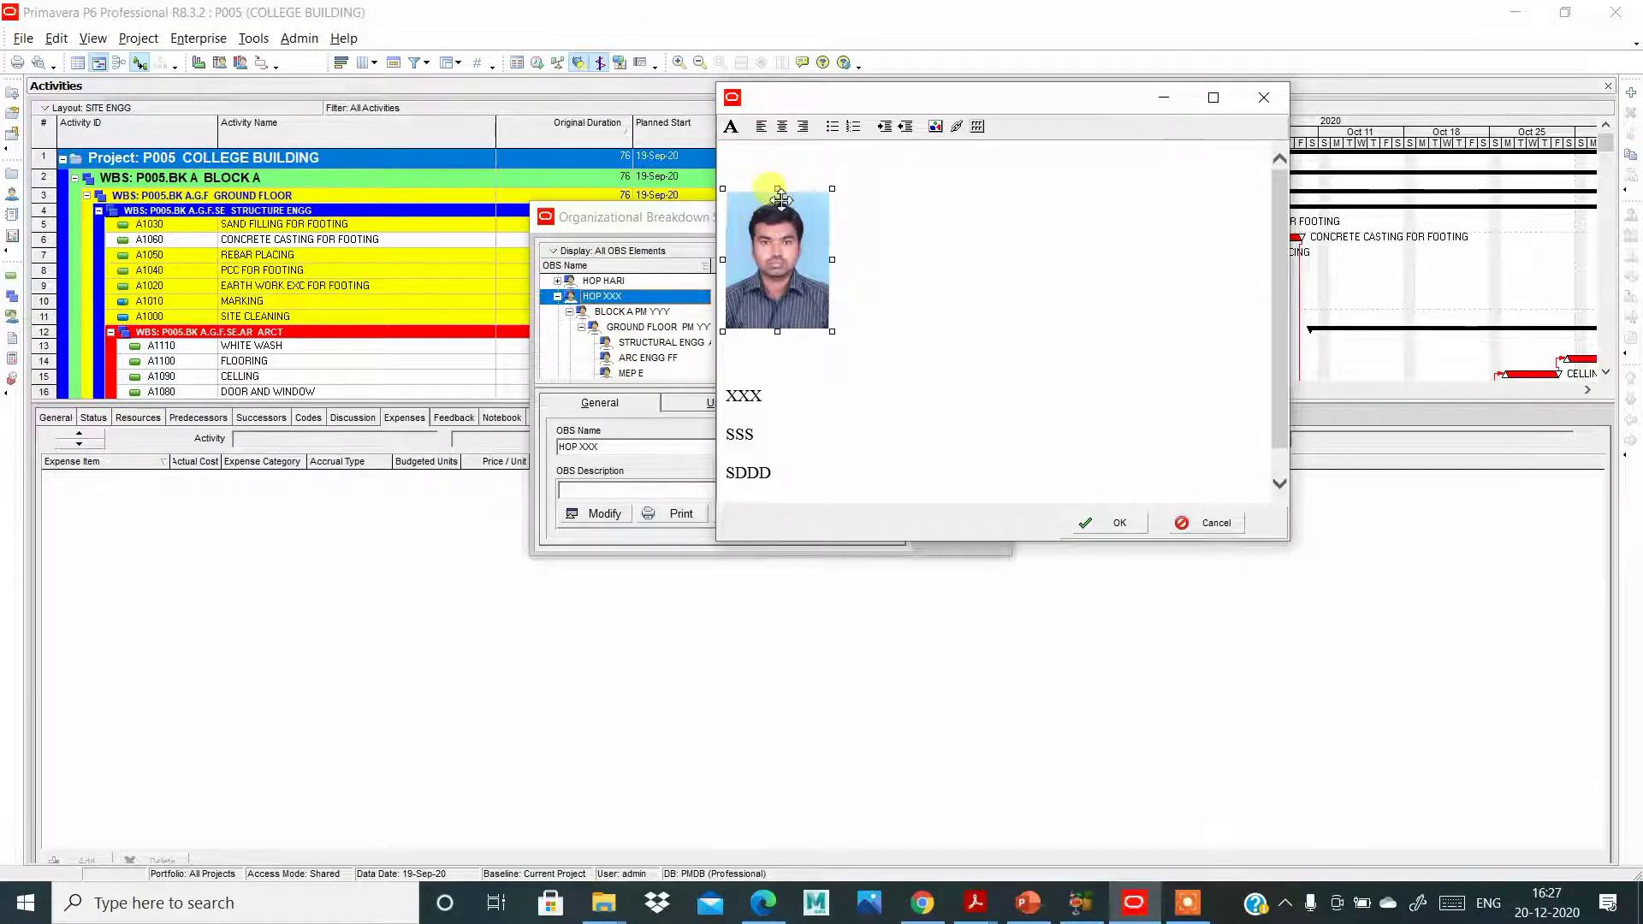
left_click_drag(778, 189, 786, 229)
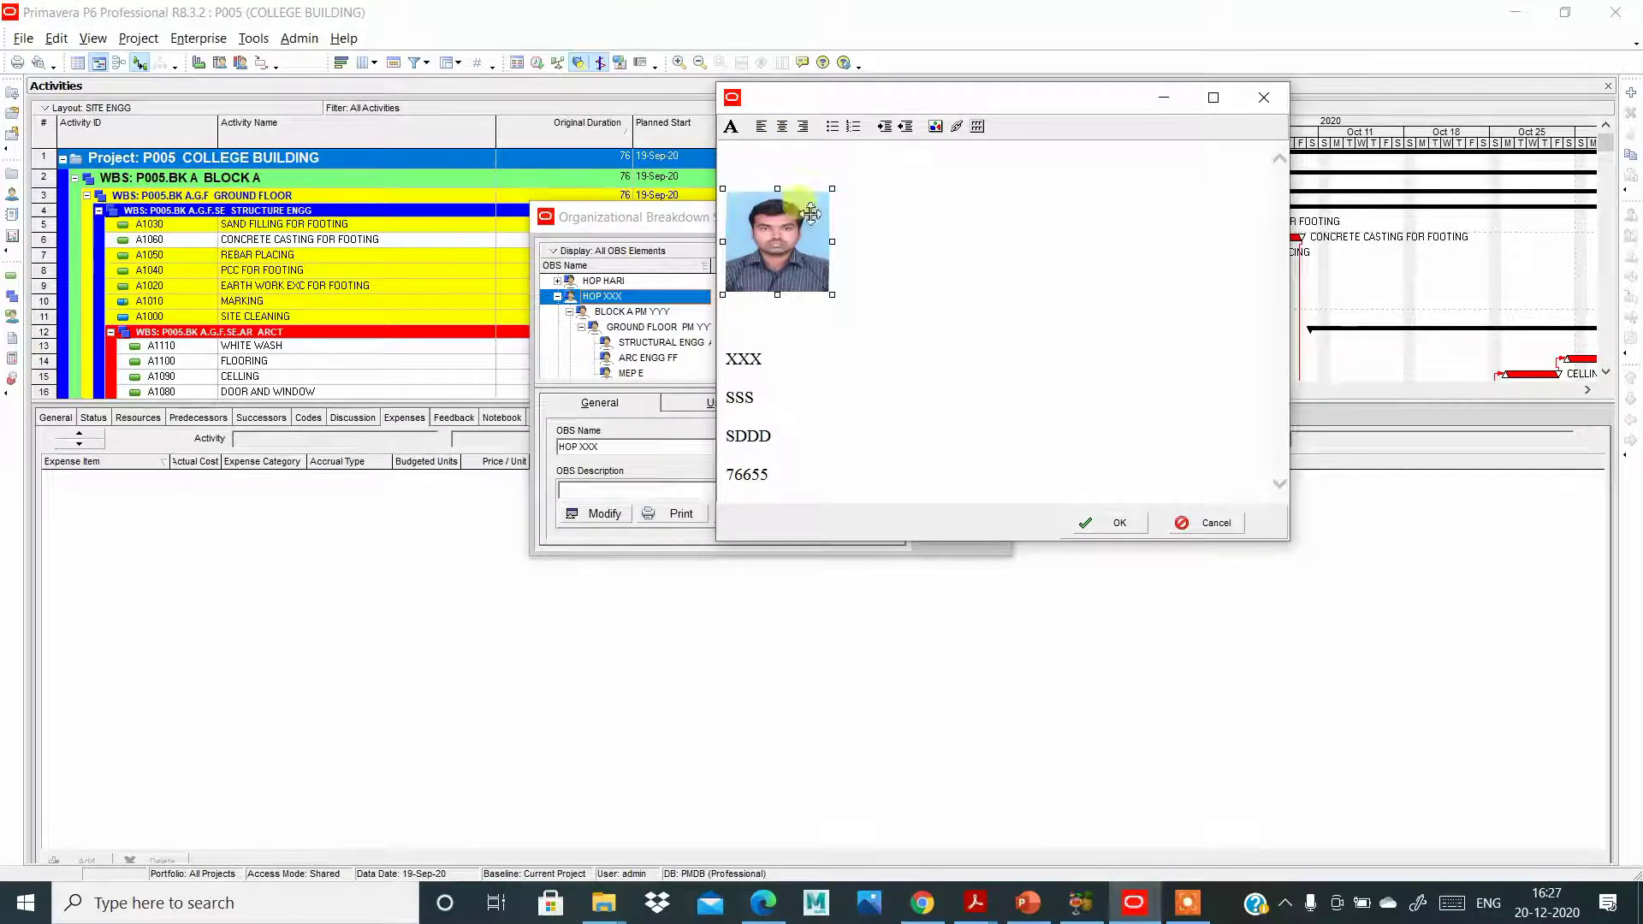
left_click(780, 330)
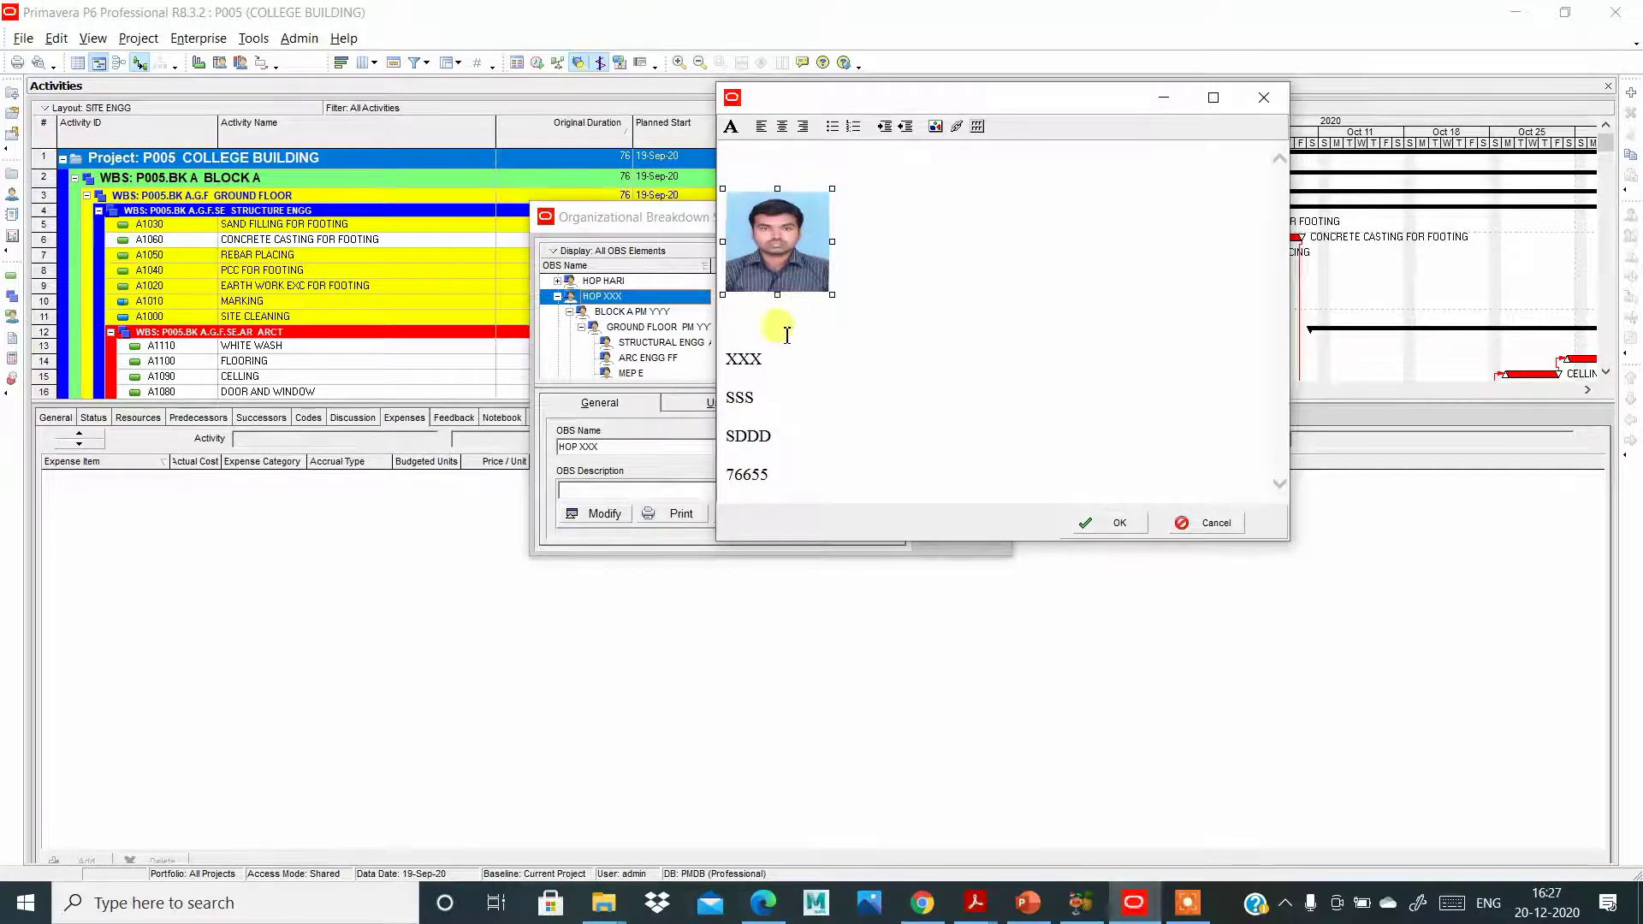
left_click(727, 358)
key("BackSpace")
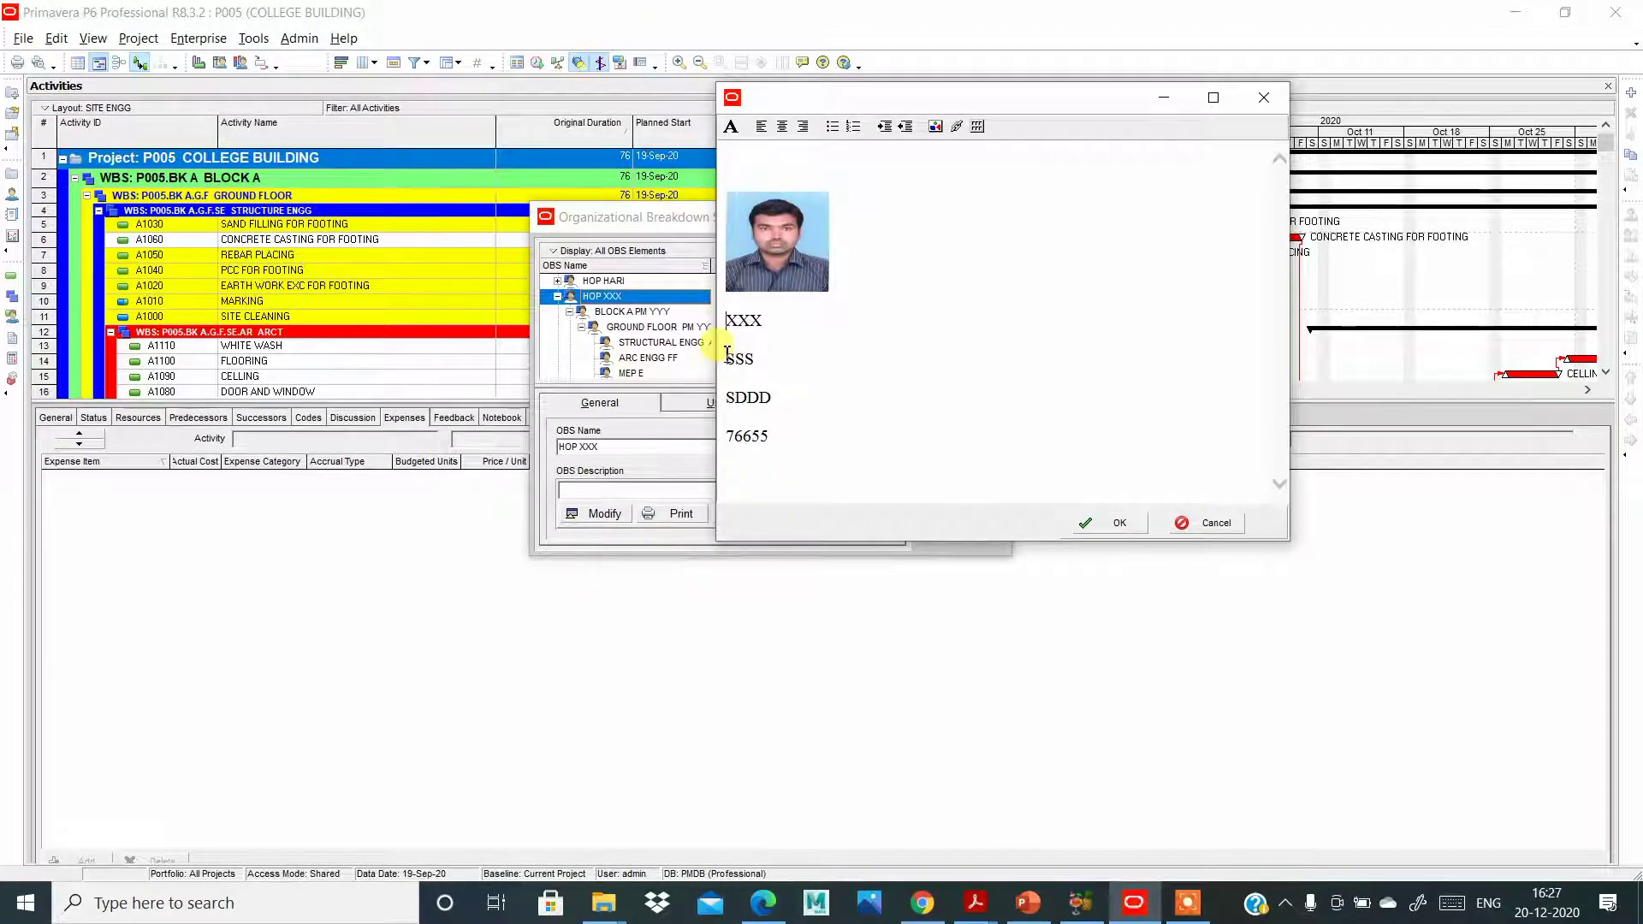
left_click(817, 287)
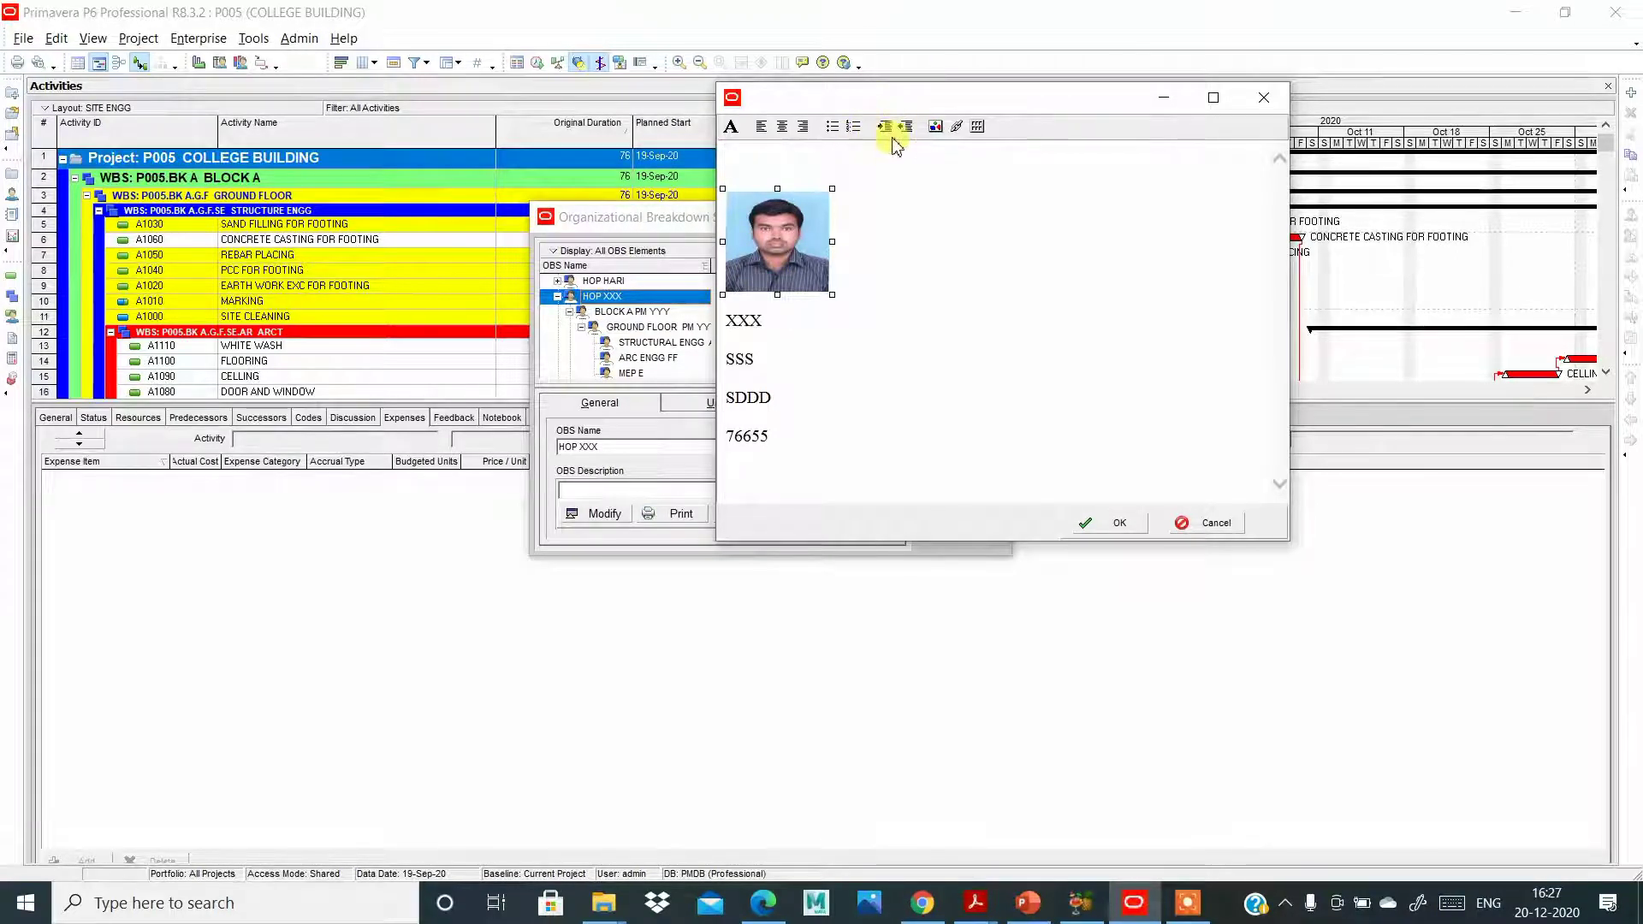
left_click(955, 128)
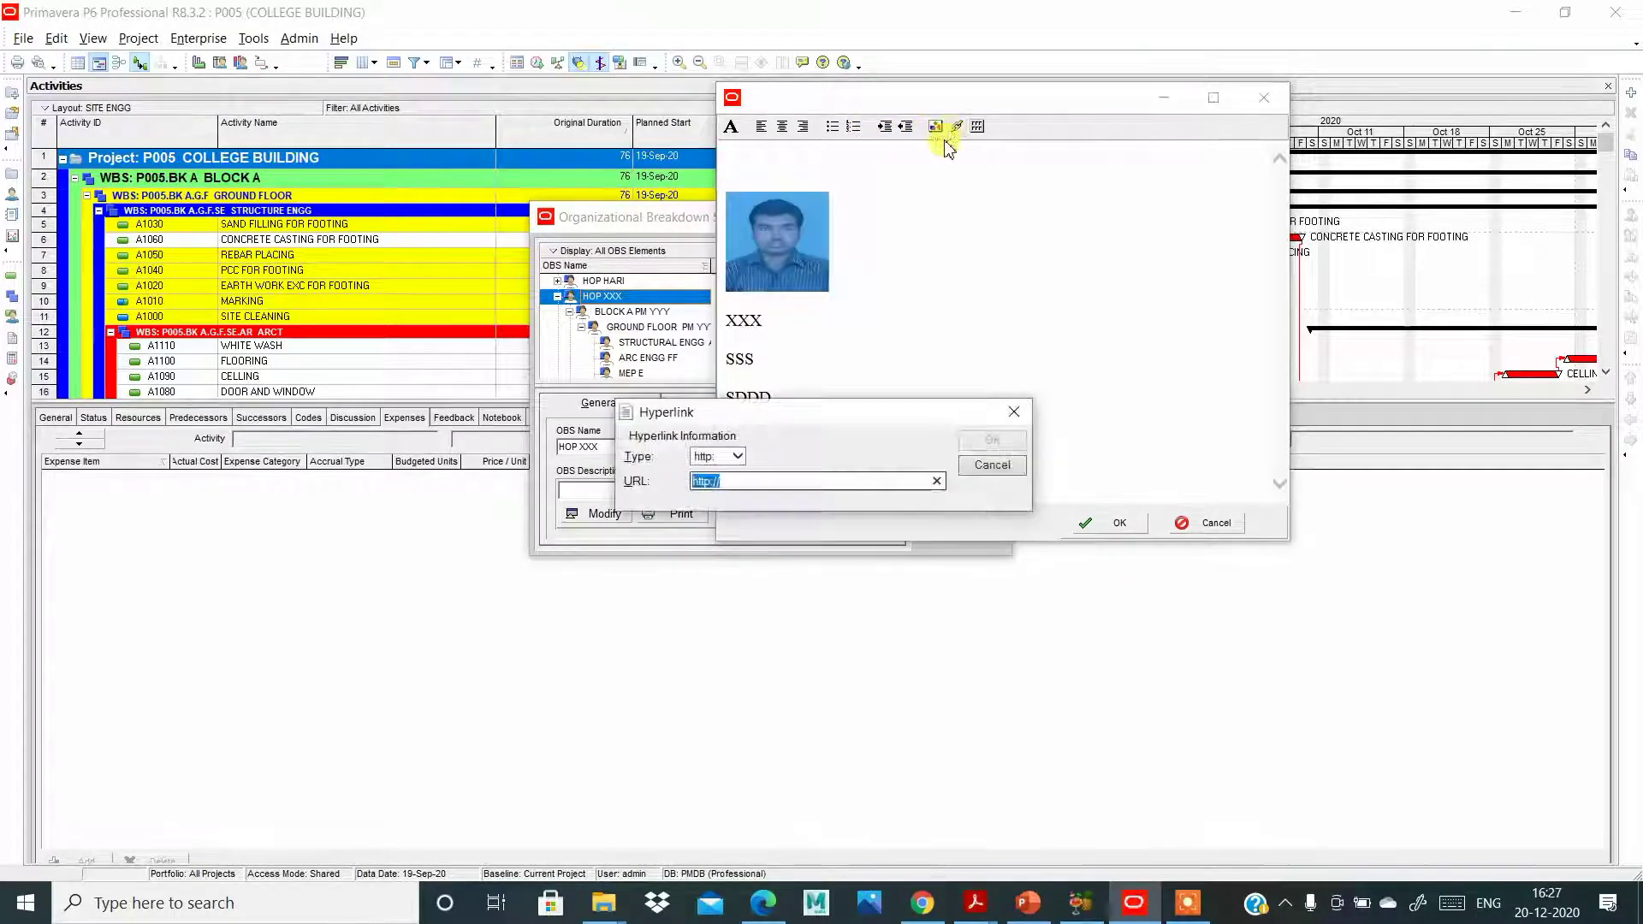
left_click(741, 461)
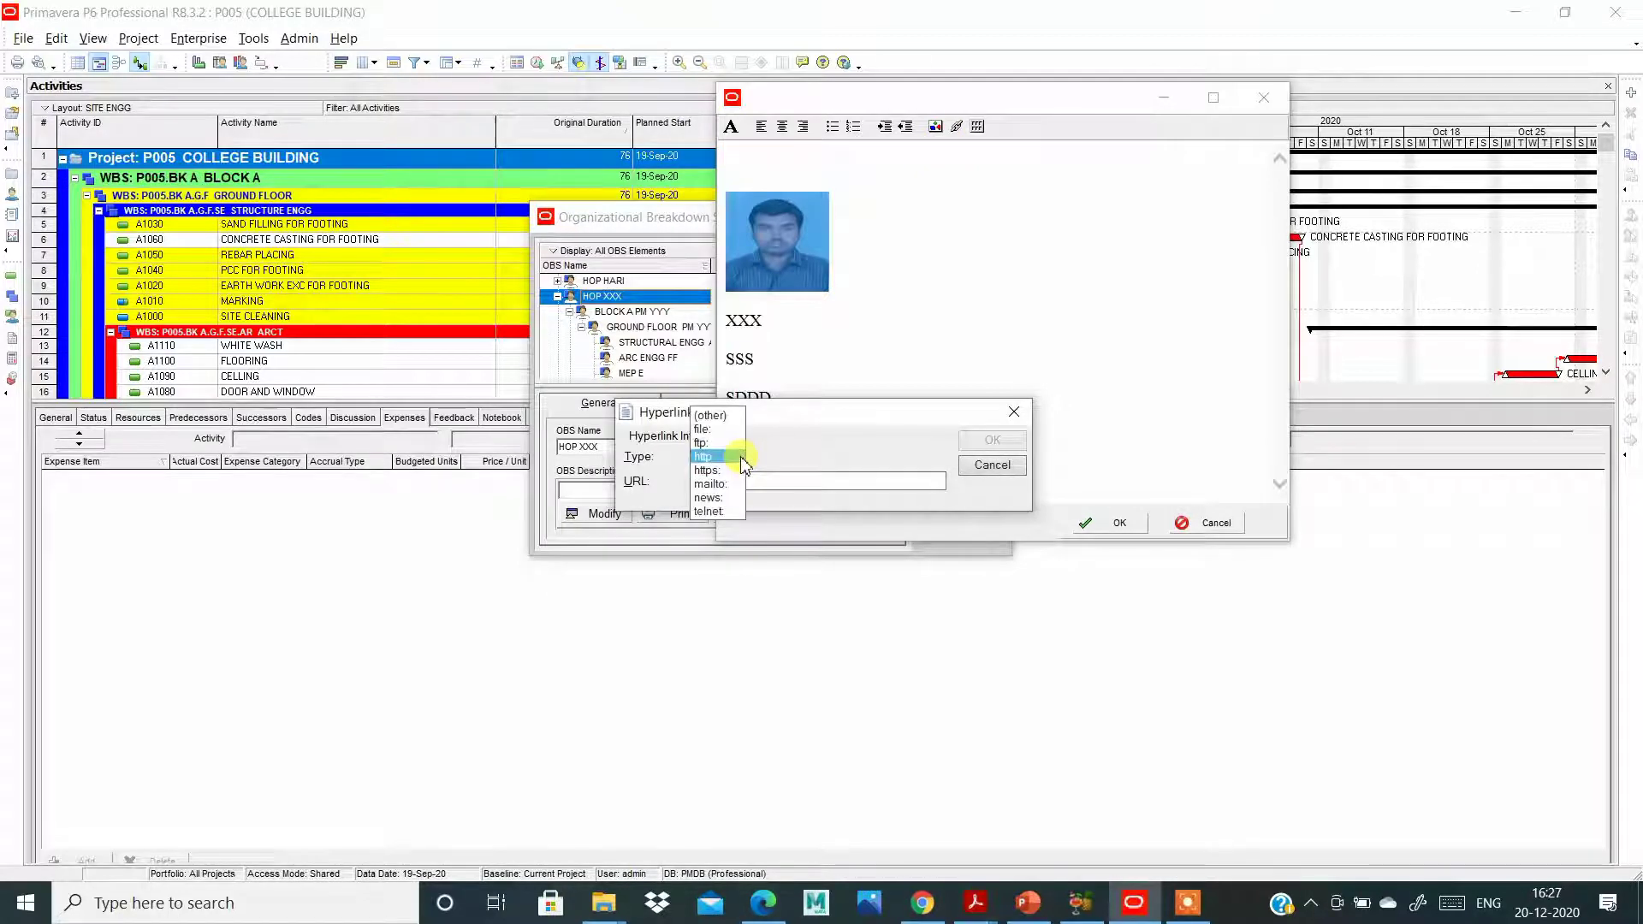
left_click(806, 459)
left_click(780, 483)
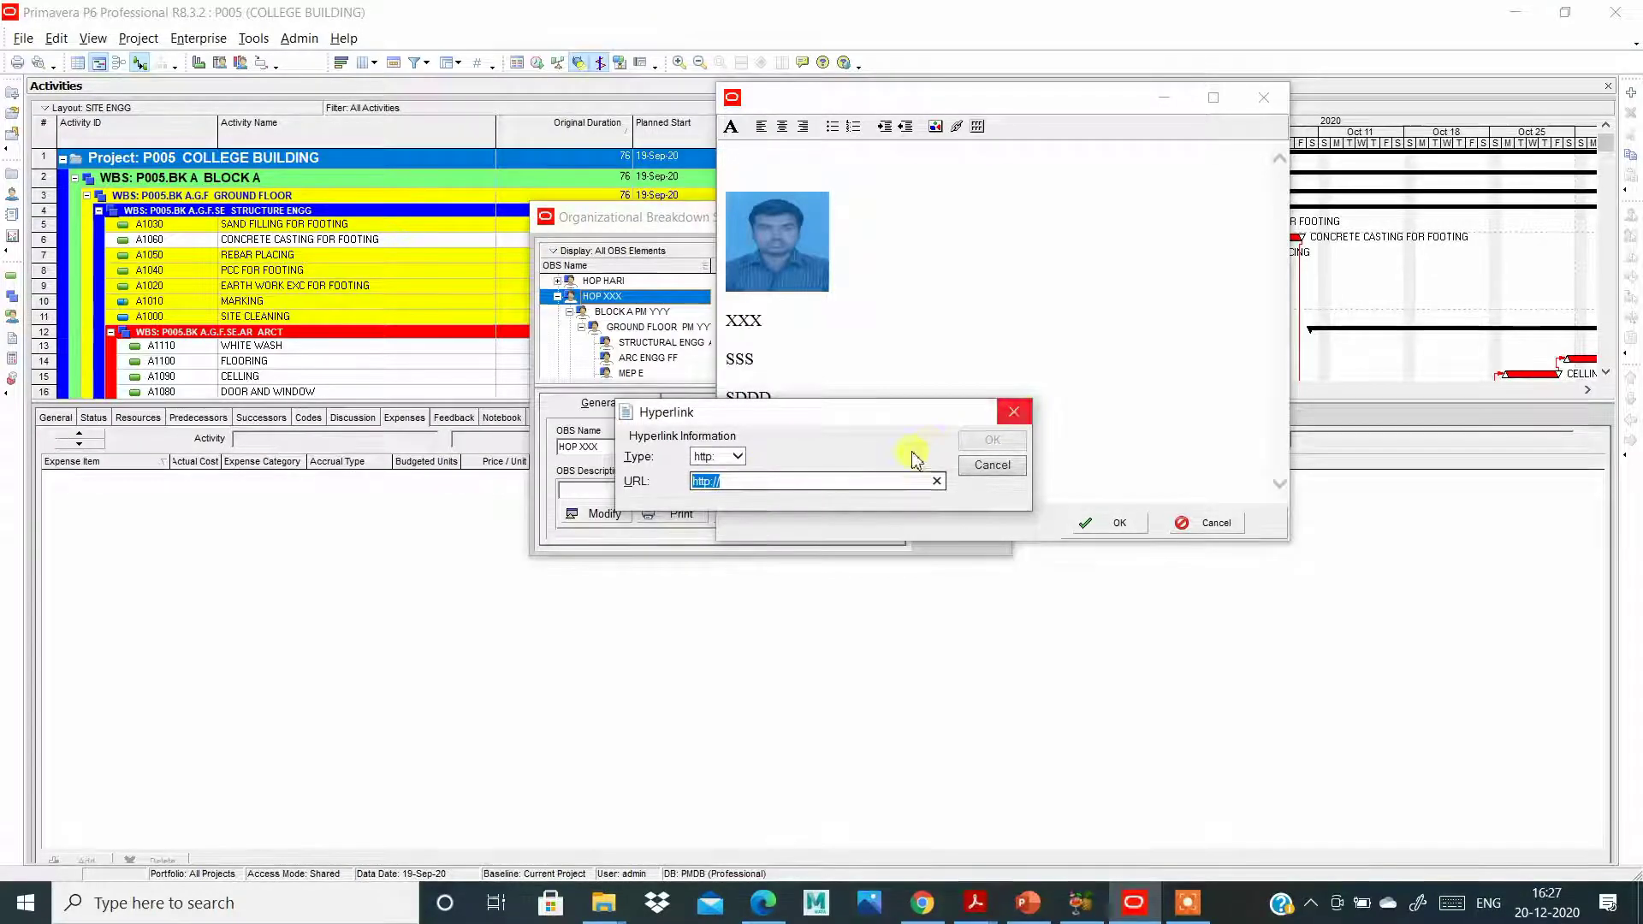
left_click(875, 481)
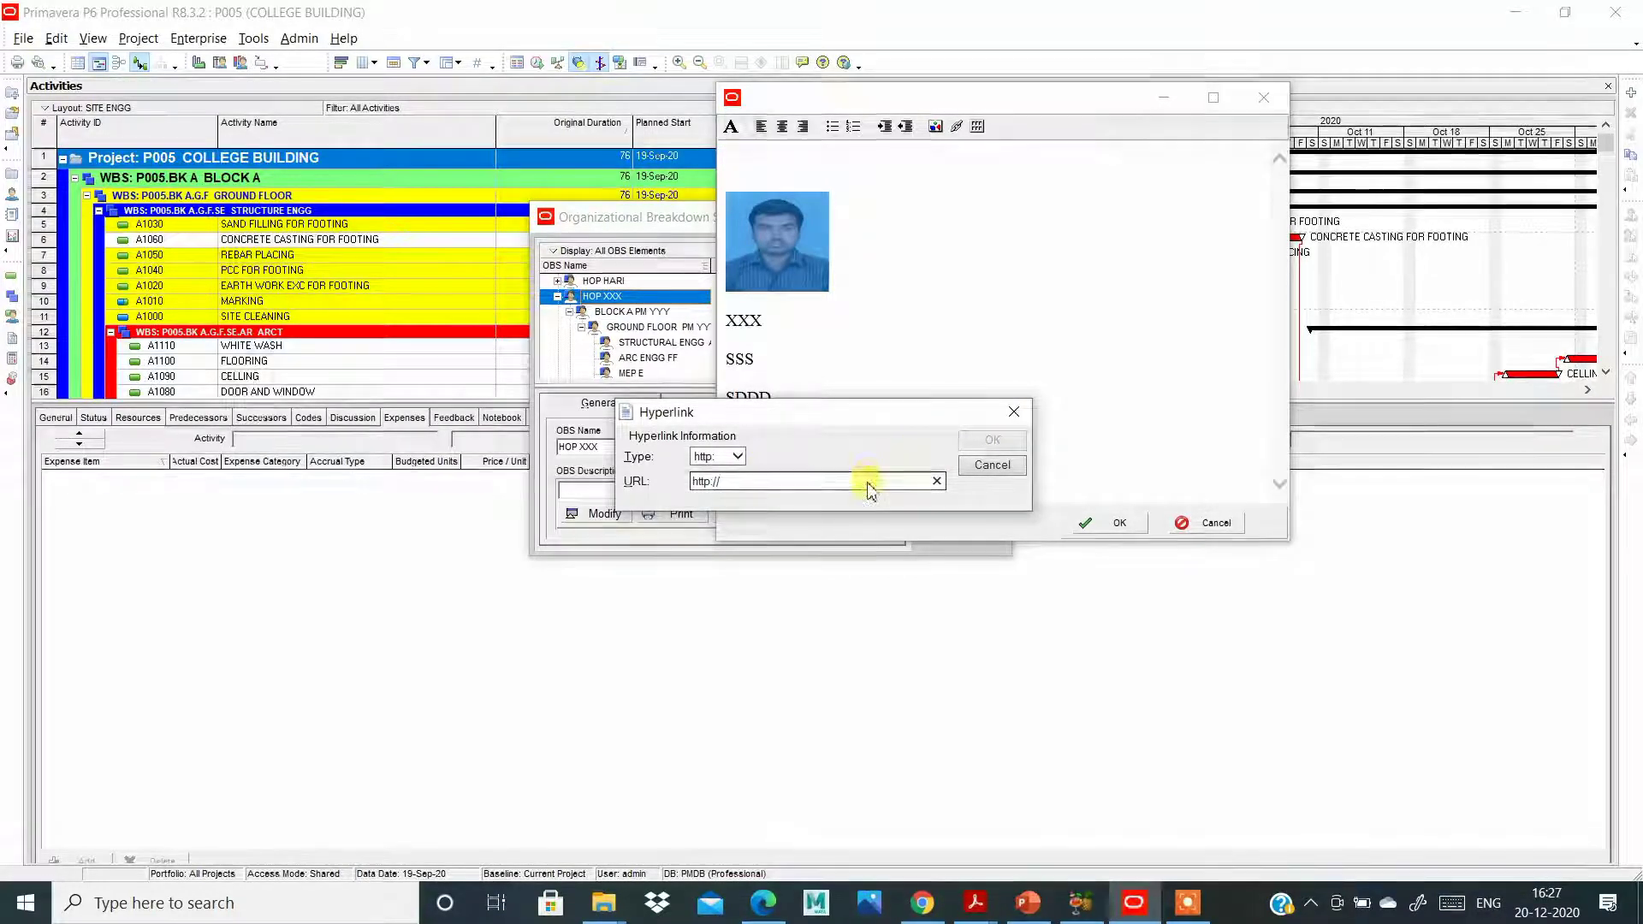
type("4555")
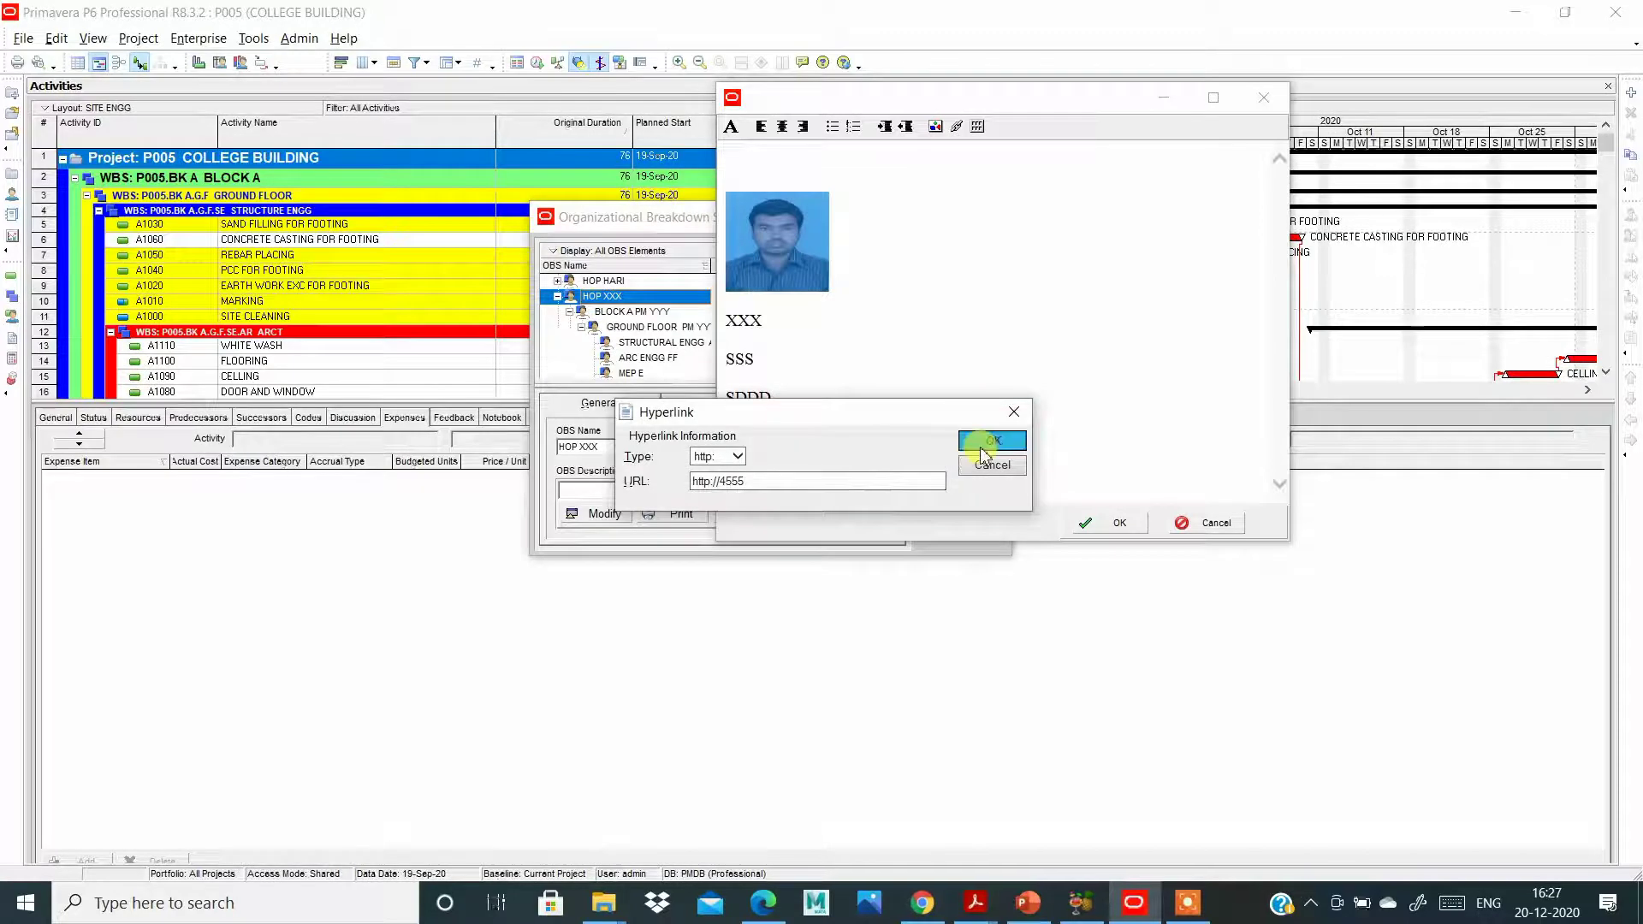
left_click(965, 440)
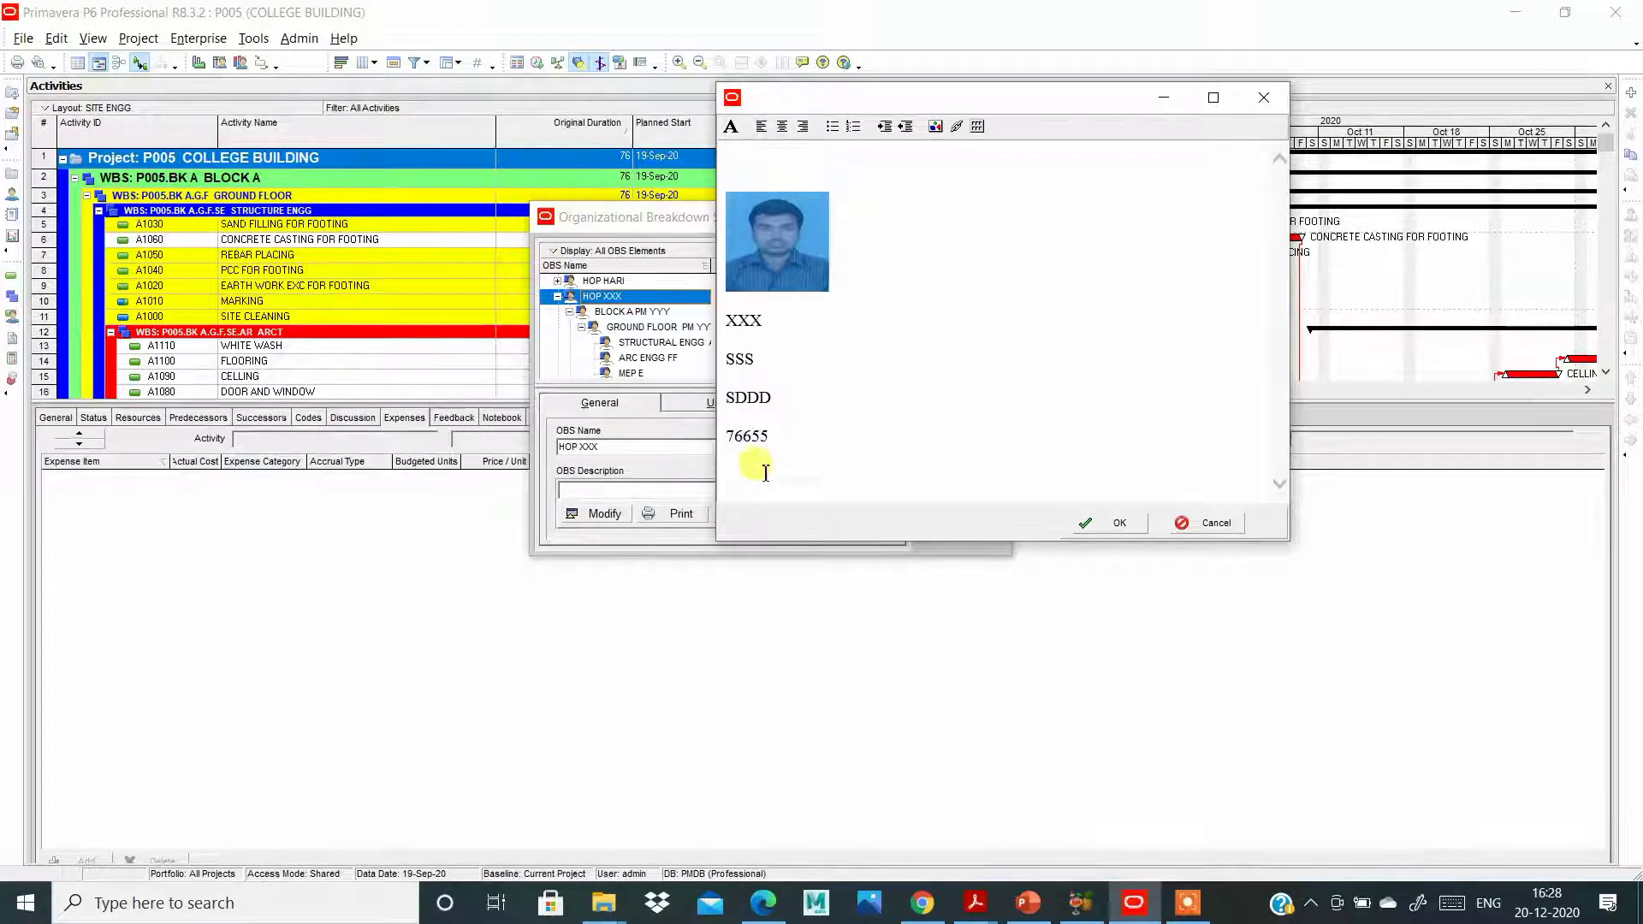
left_click(751, 439)
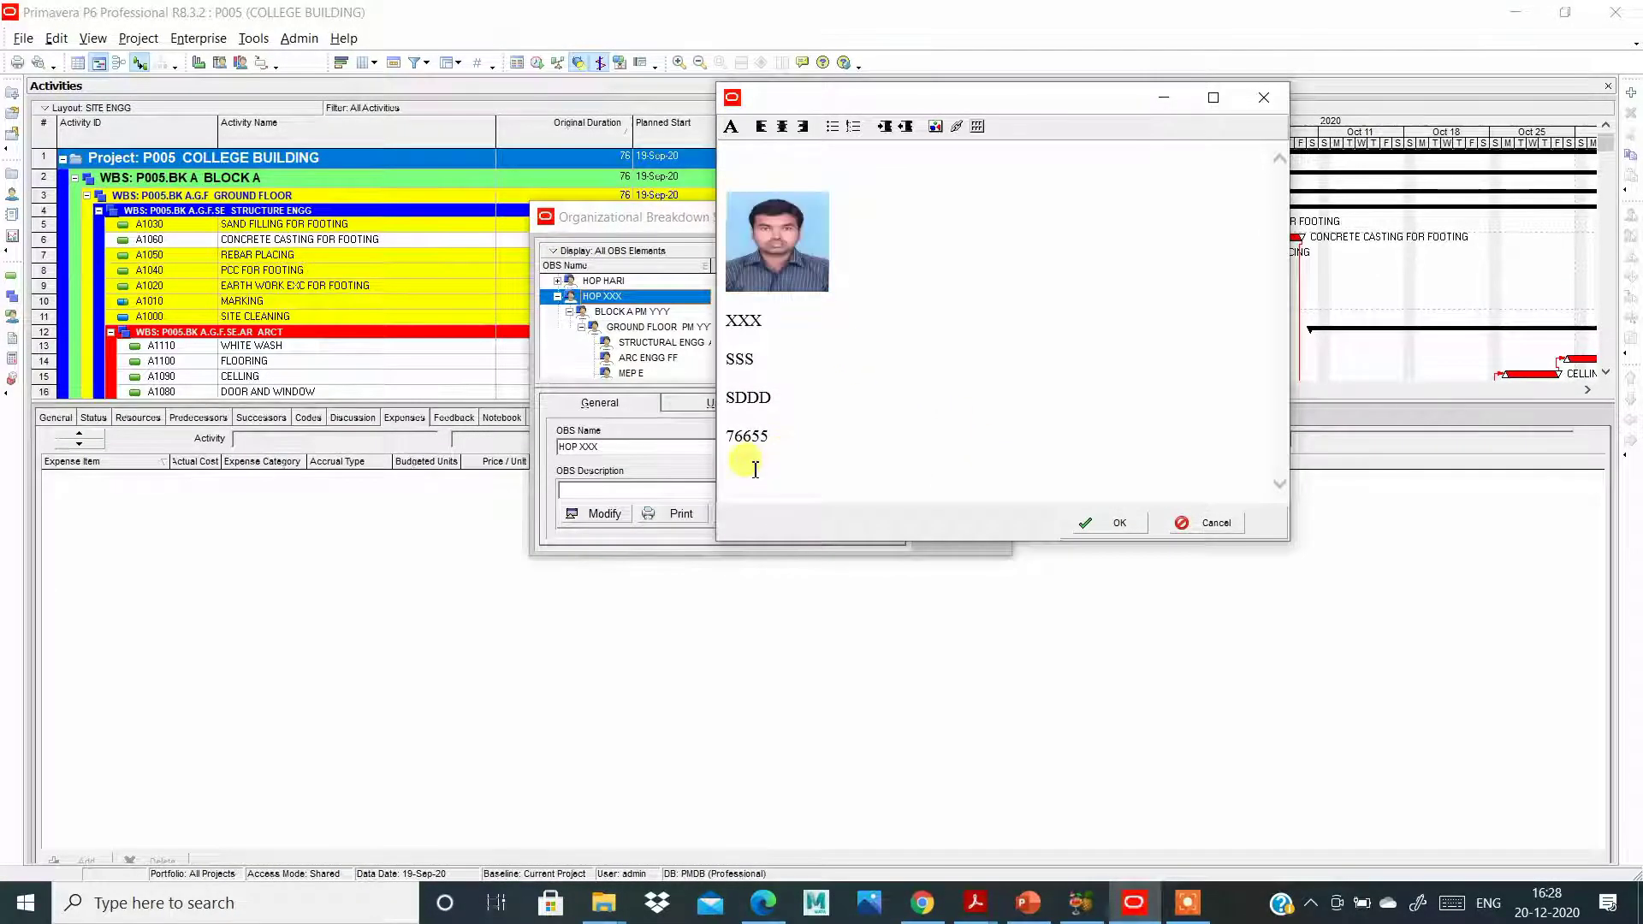
left_click(956, 126)
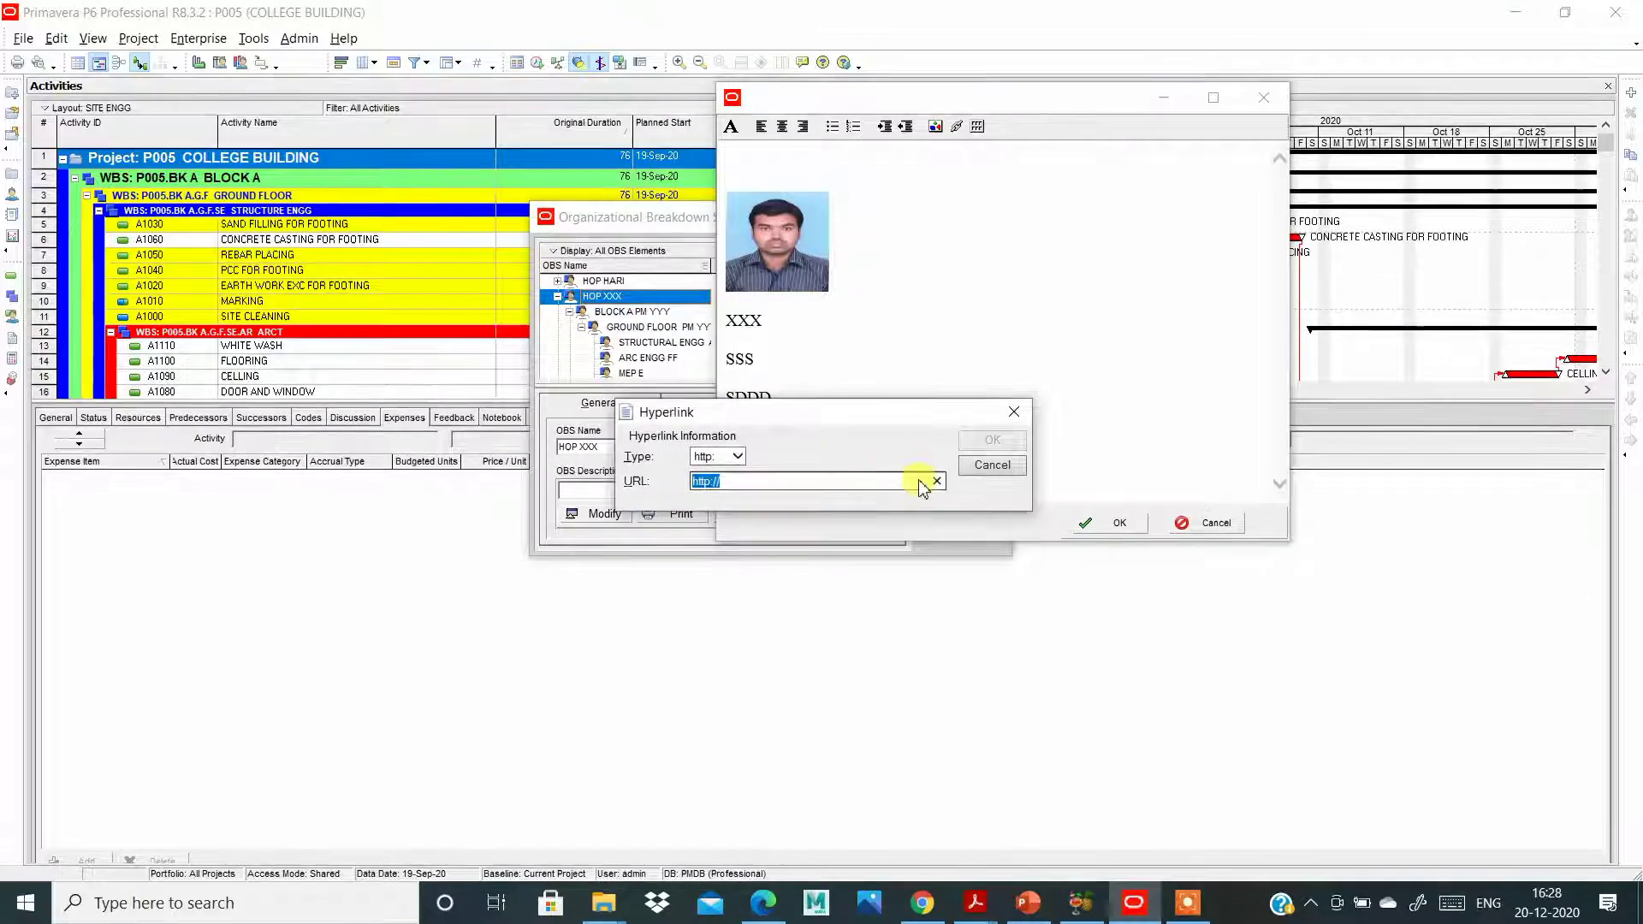
left_click(1013, 412)
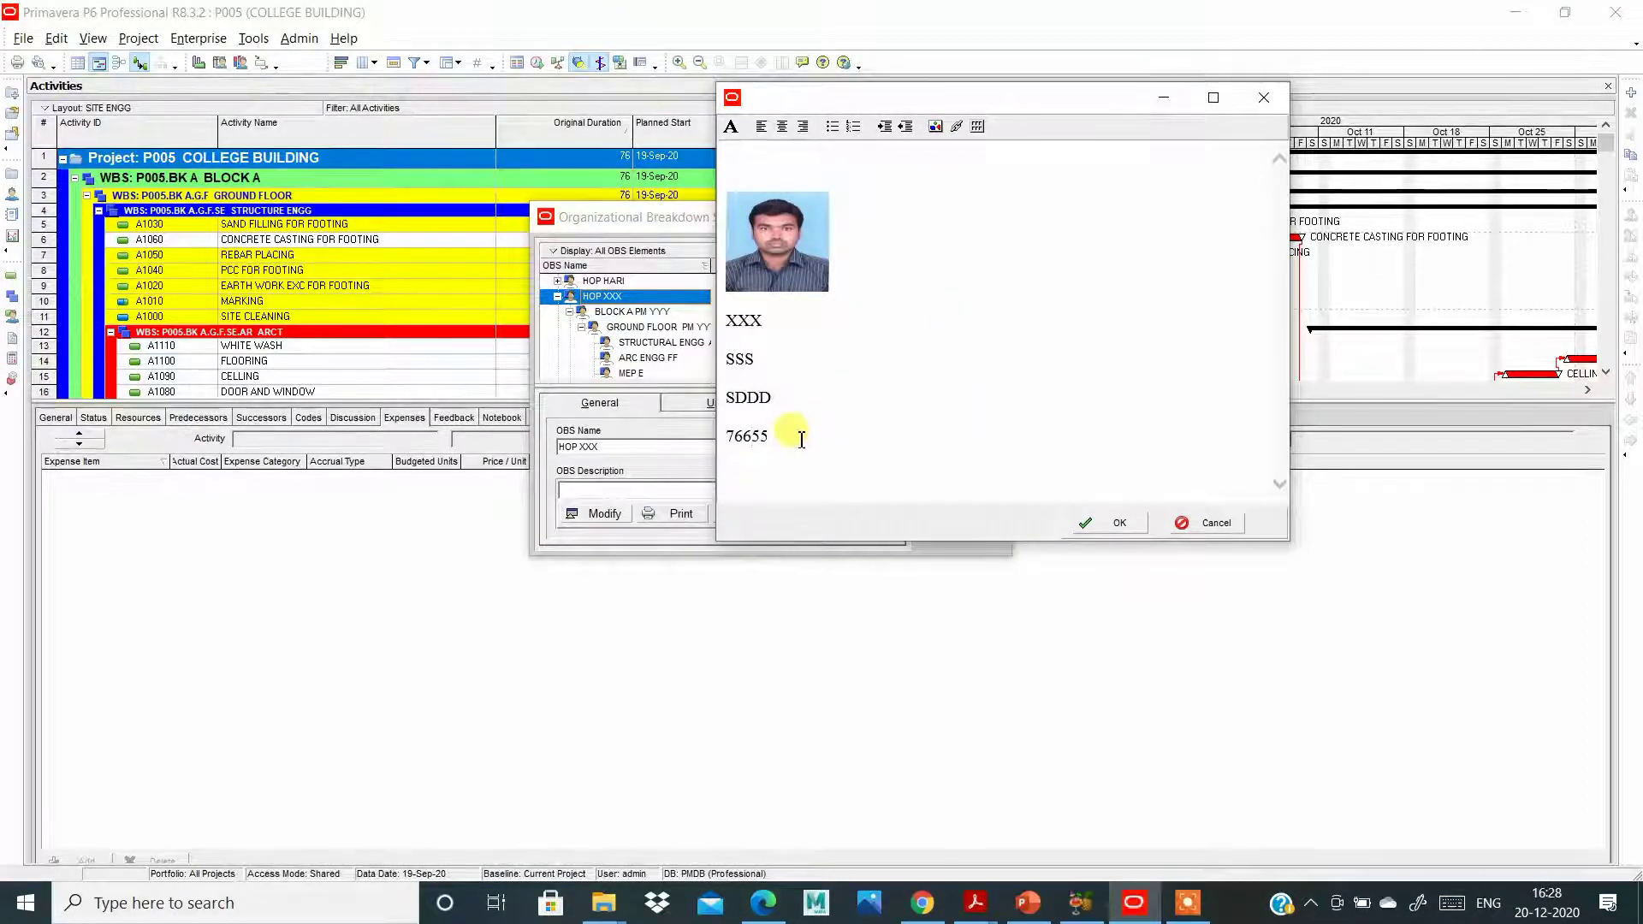
left_click(957, 126)
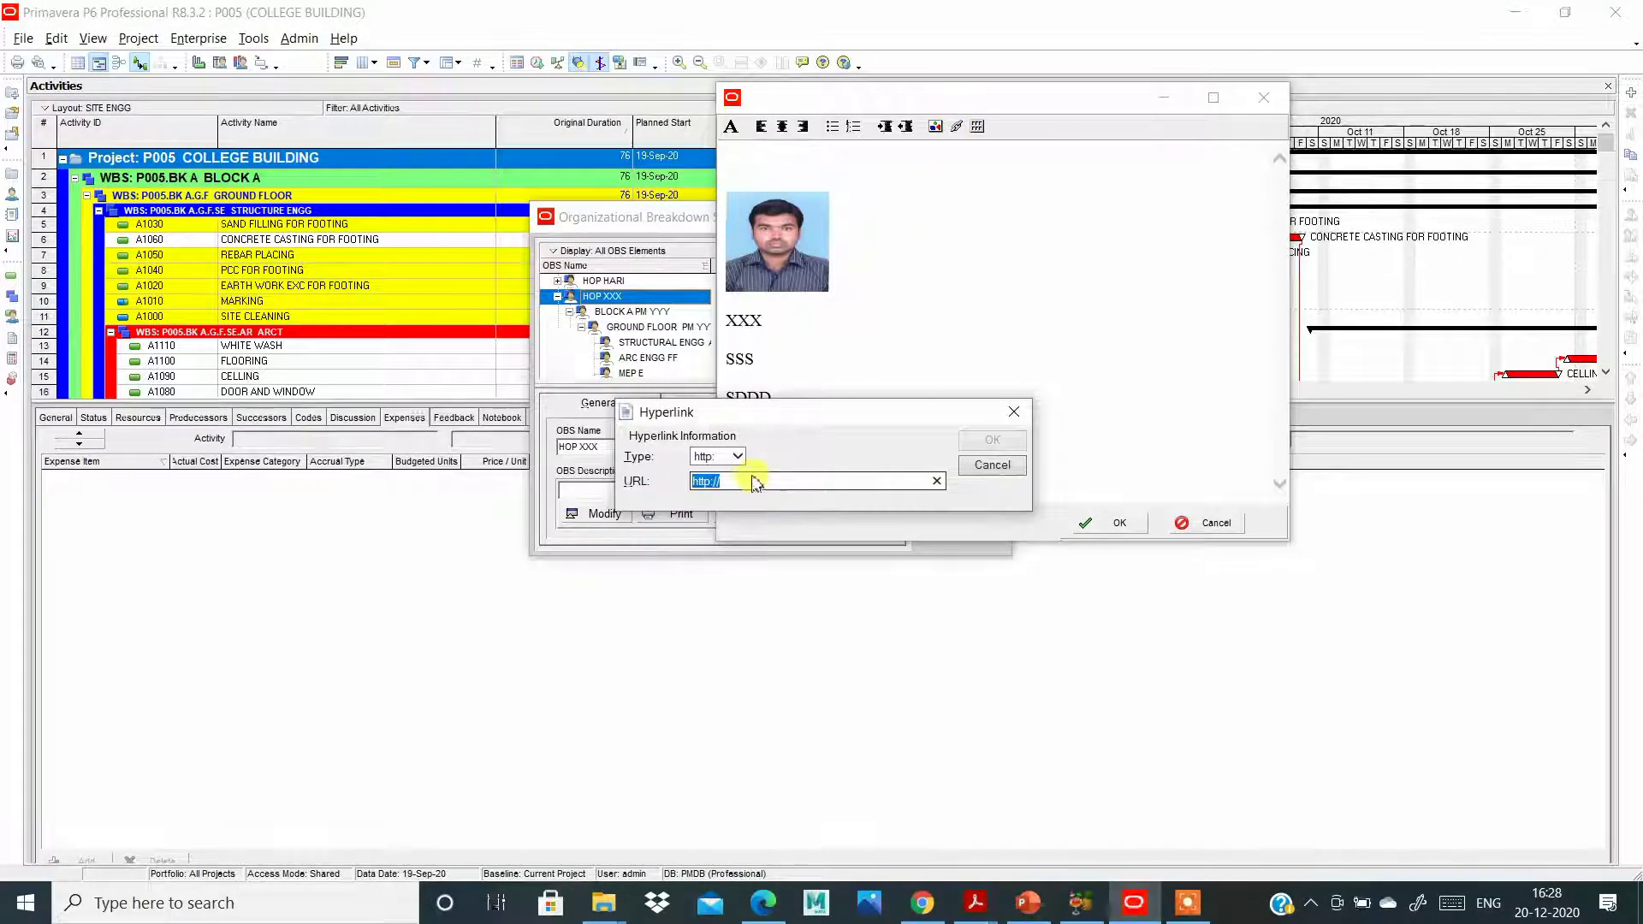
left_click(1014, 412)
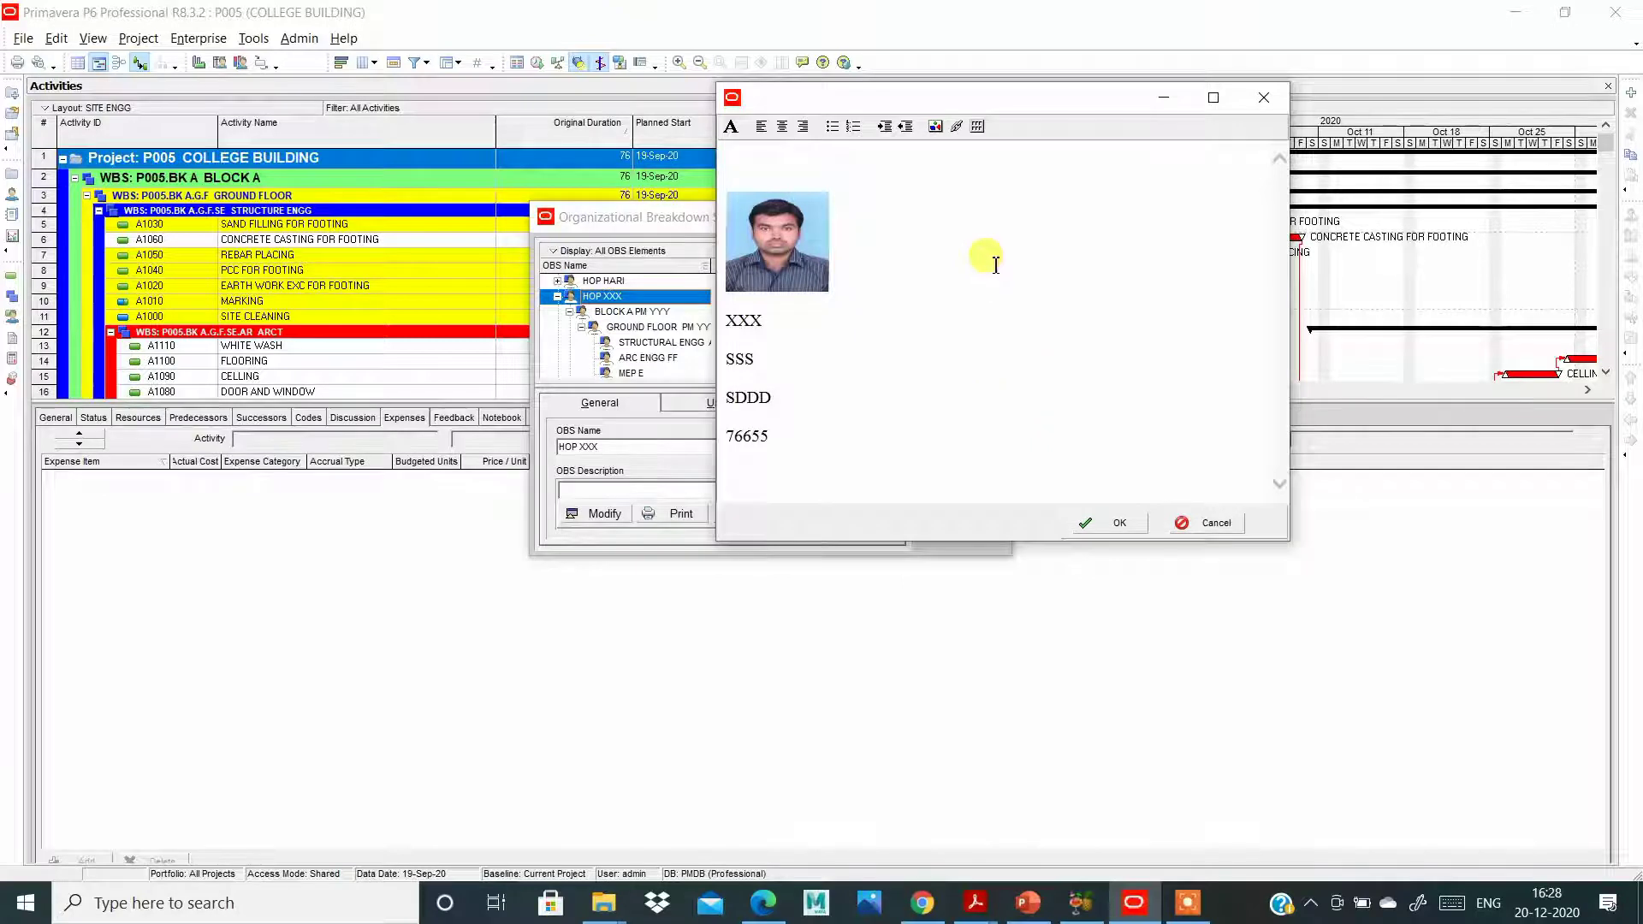
Insert a table with two rows and three columns below 76655 and enlarge it slightly.
left_click(978, 128)
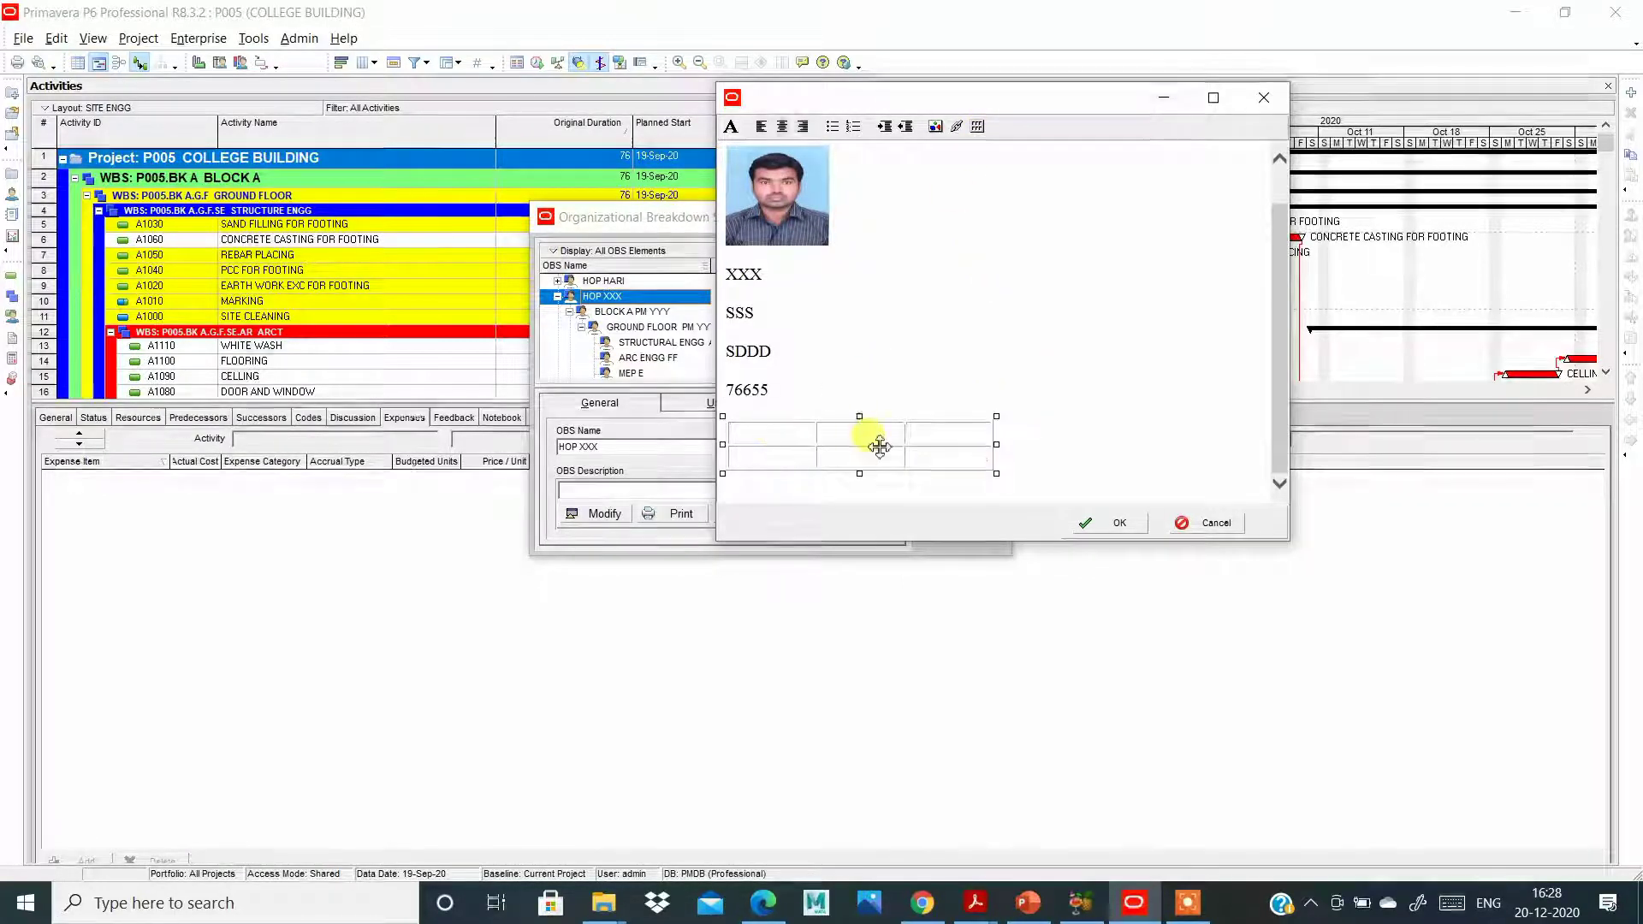
left_click(986, 458)
left_click(991, 469)
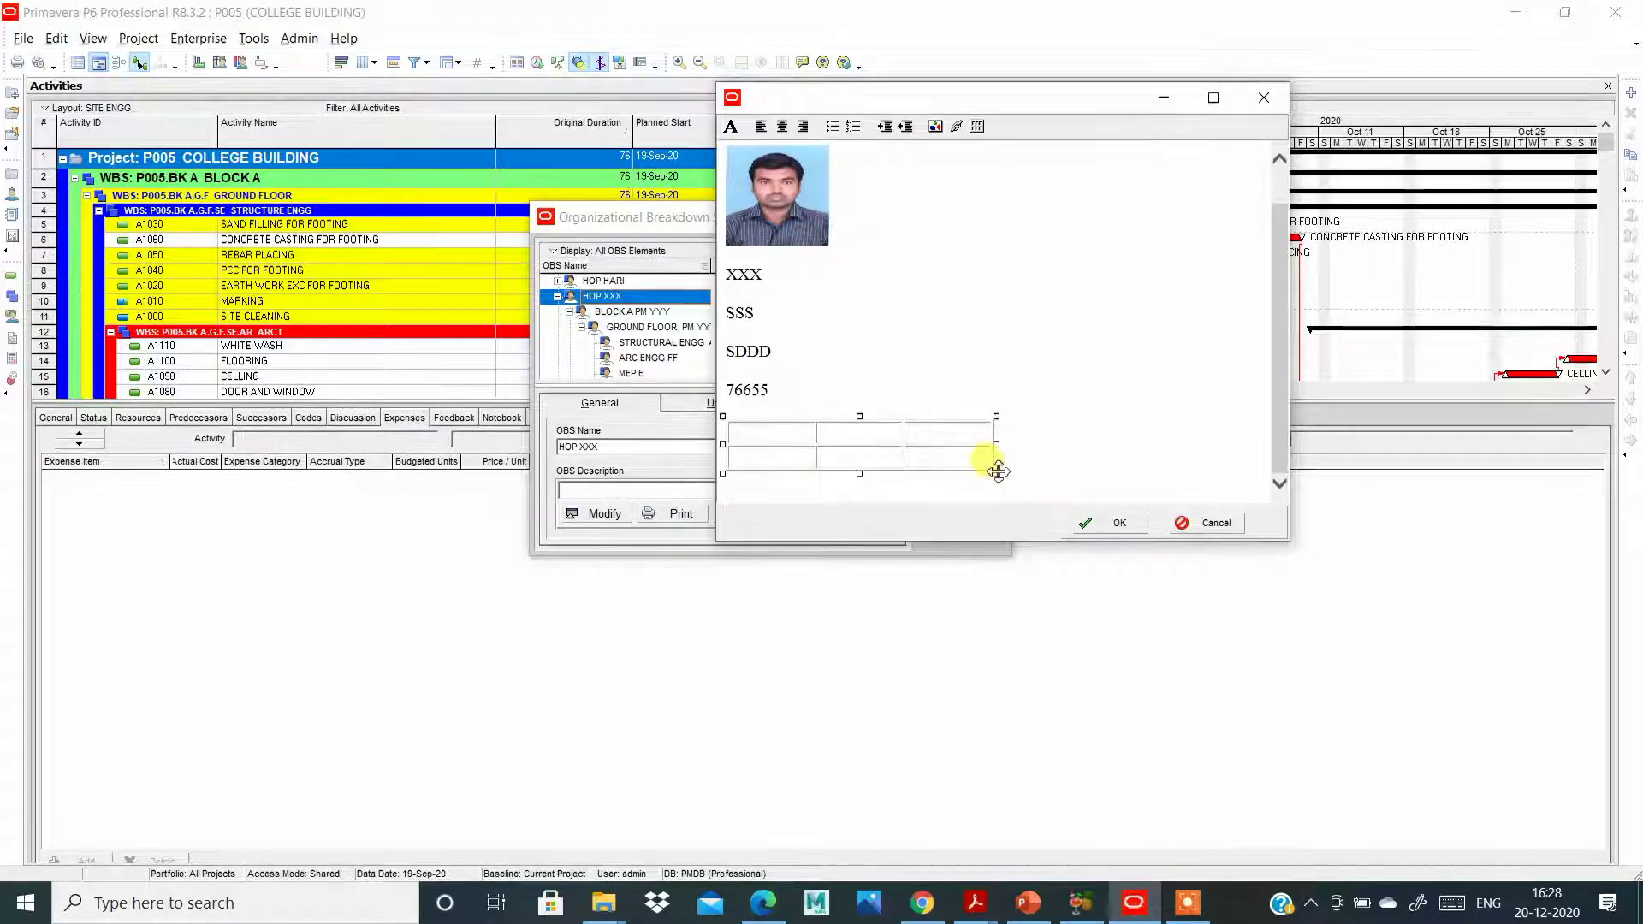
left_click_drag(994, 466, 1014, 514)
scroll(876, 307, "down", 1)
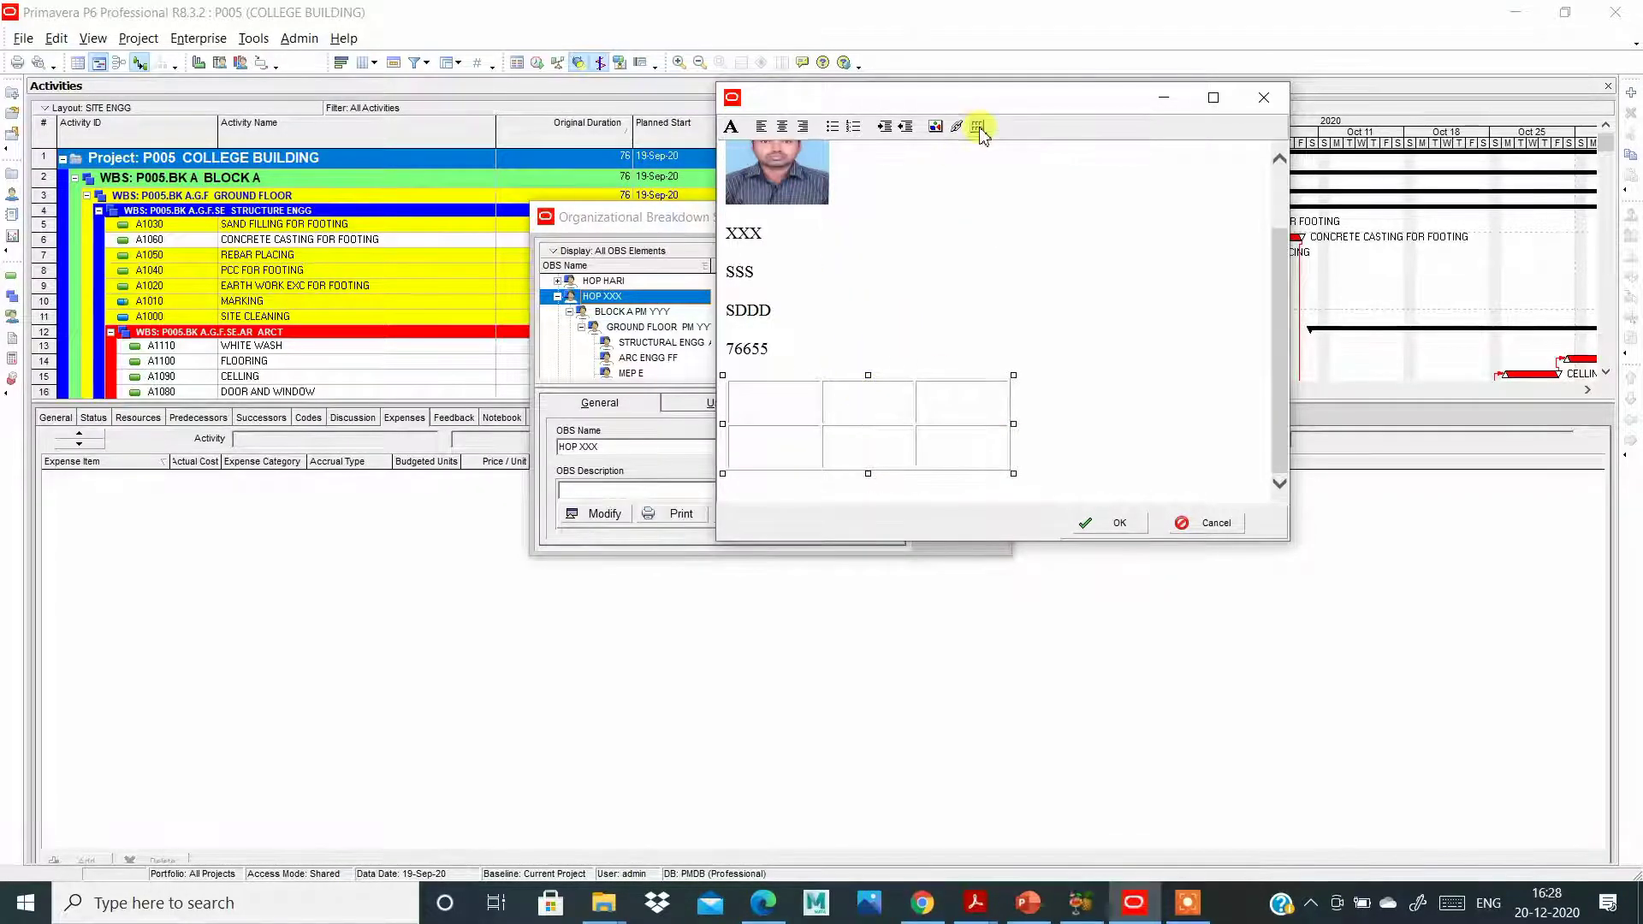
left_click(1045, 348)
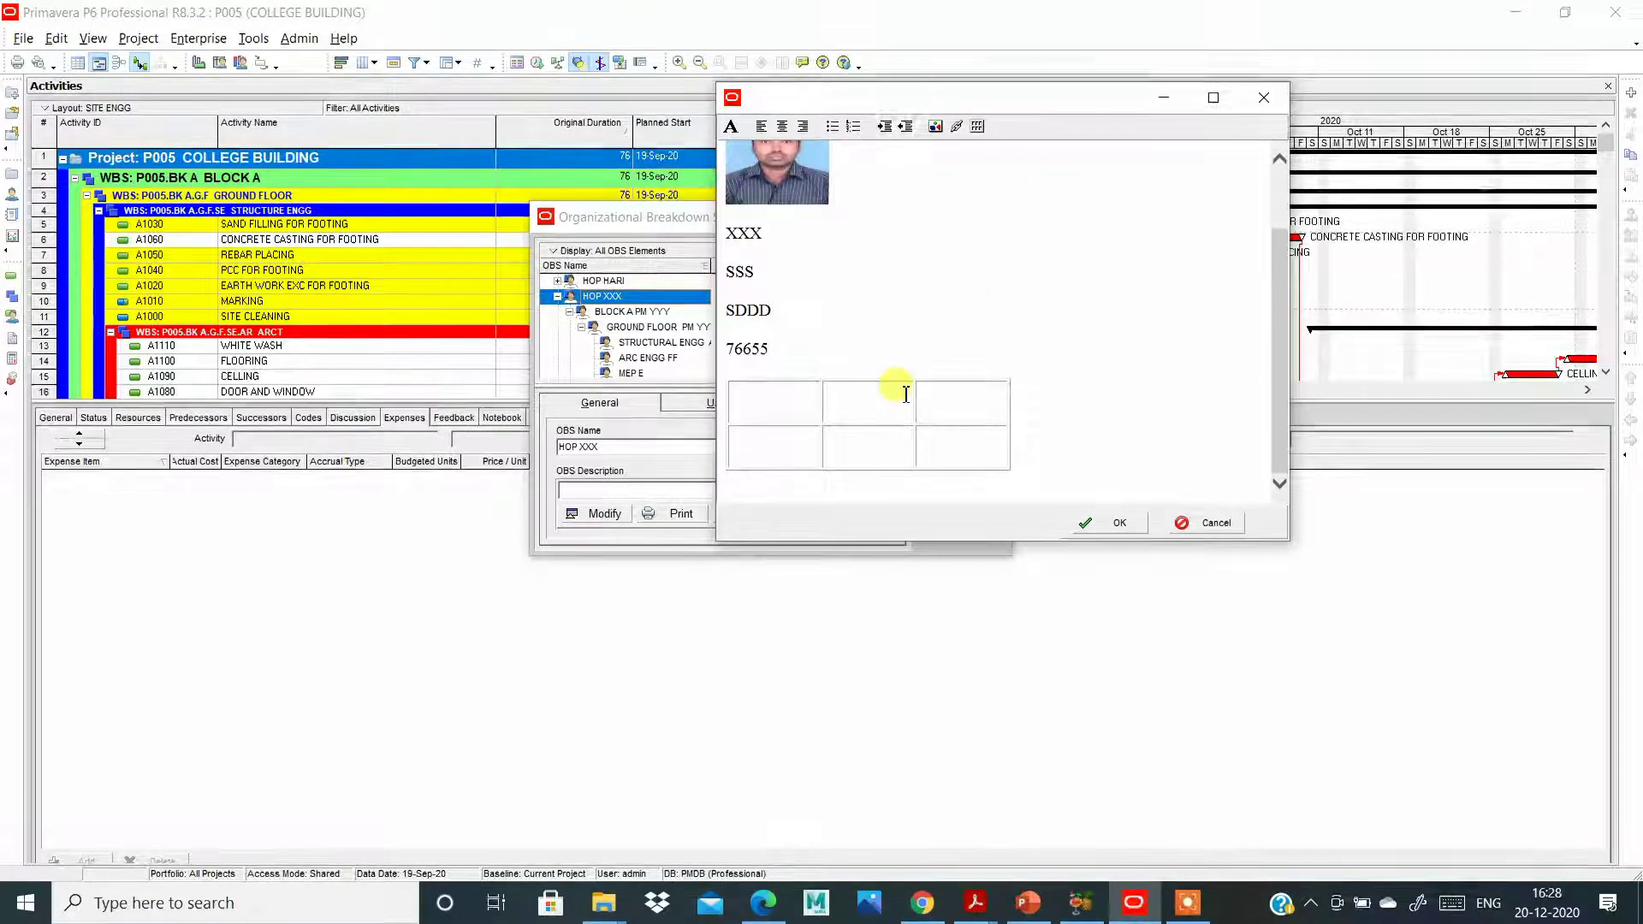
scroll(899, 395, "up", 2)
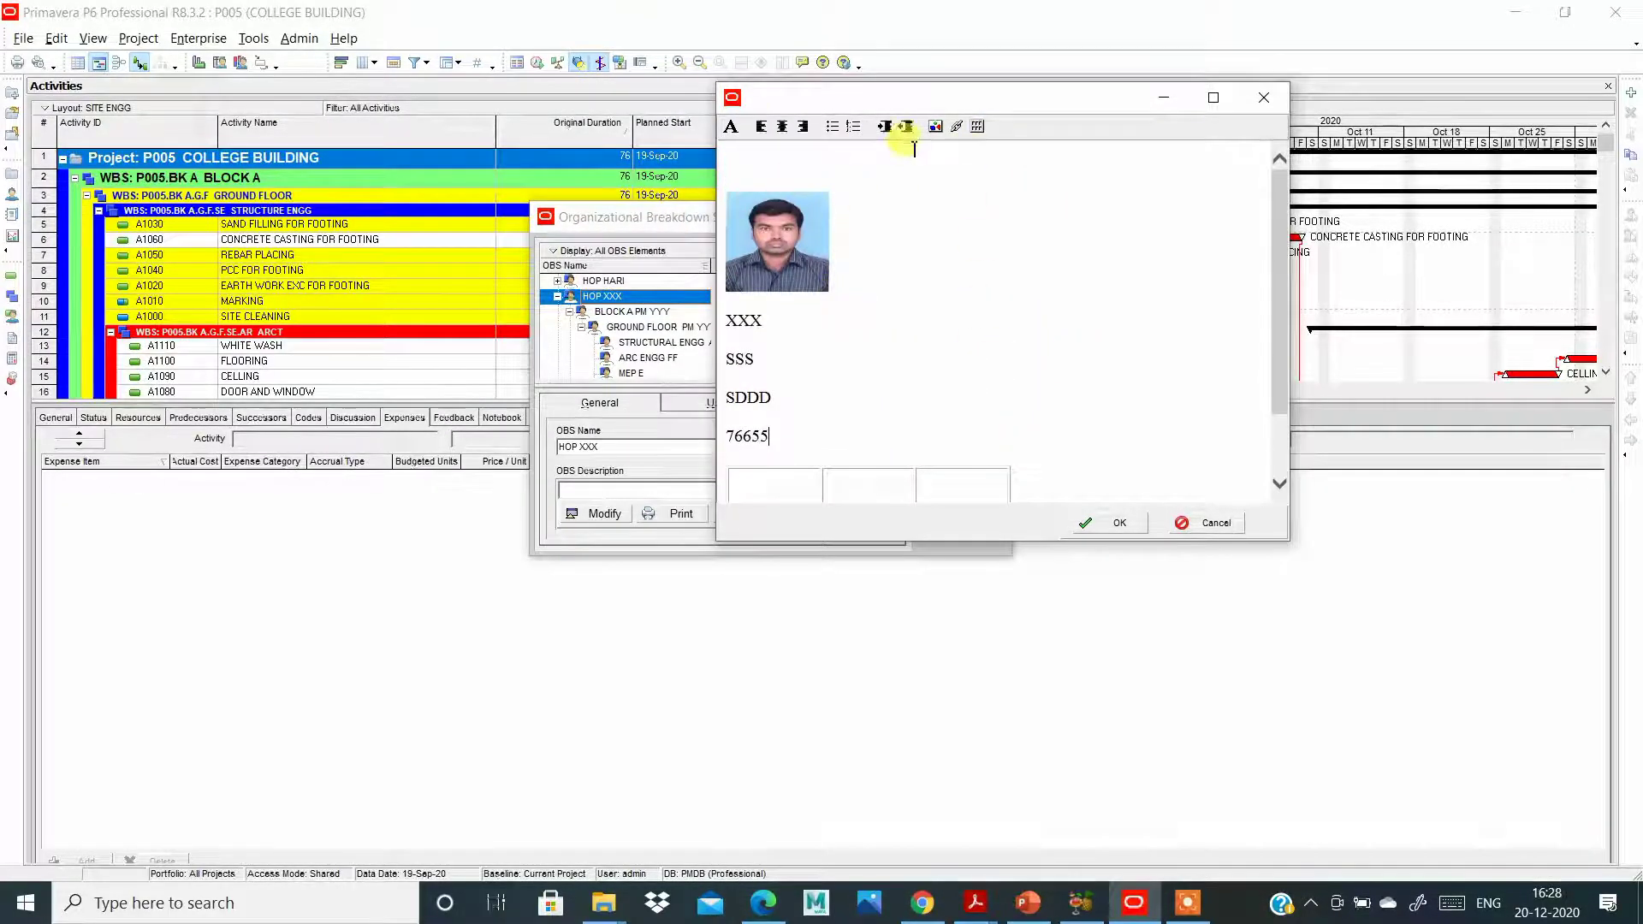
Check the photo, text and table in the HOP XXX description and save it.
scroll(854, 199, "down", 1)
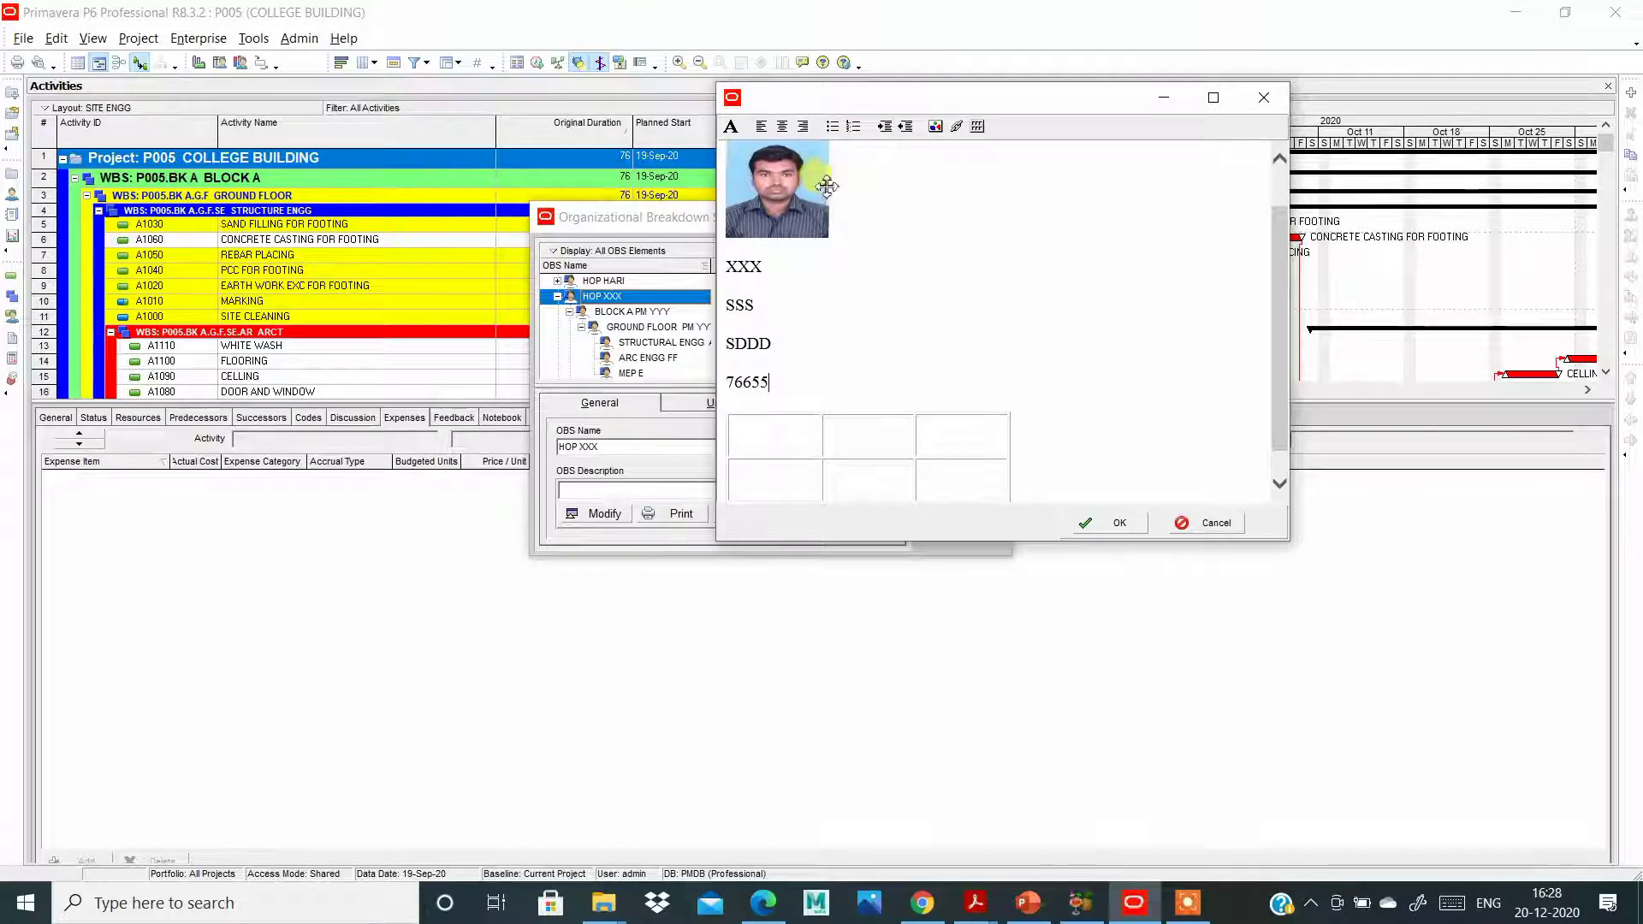
scroll(830, 228, "up", 1)
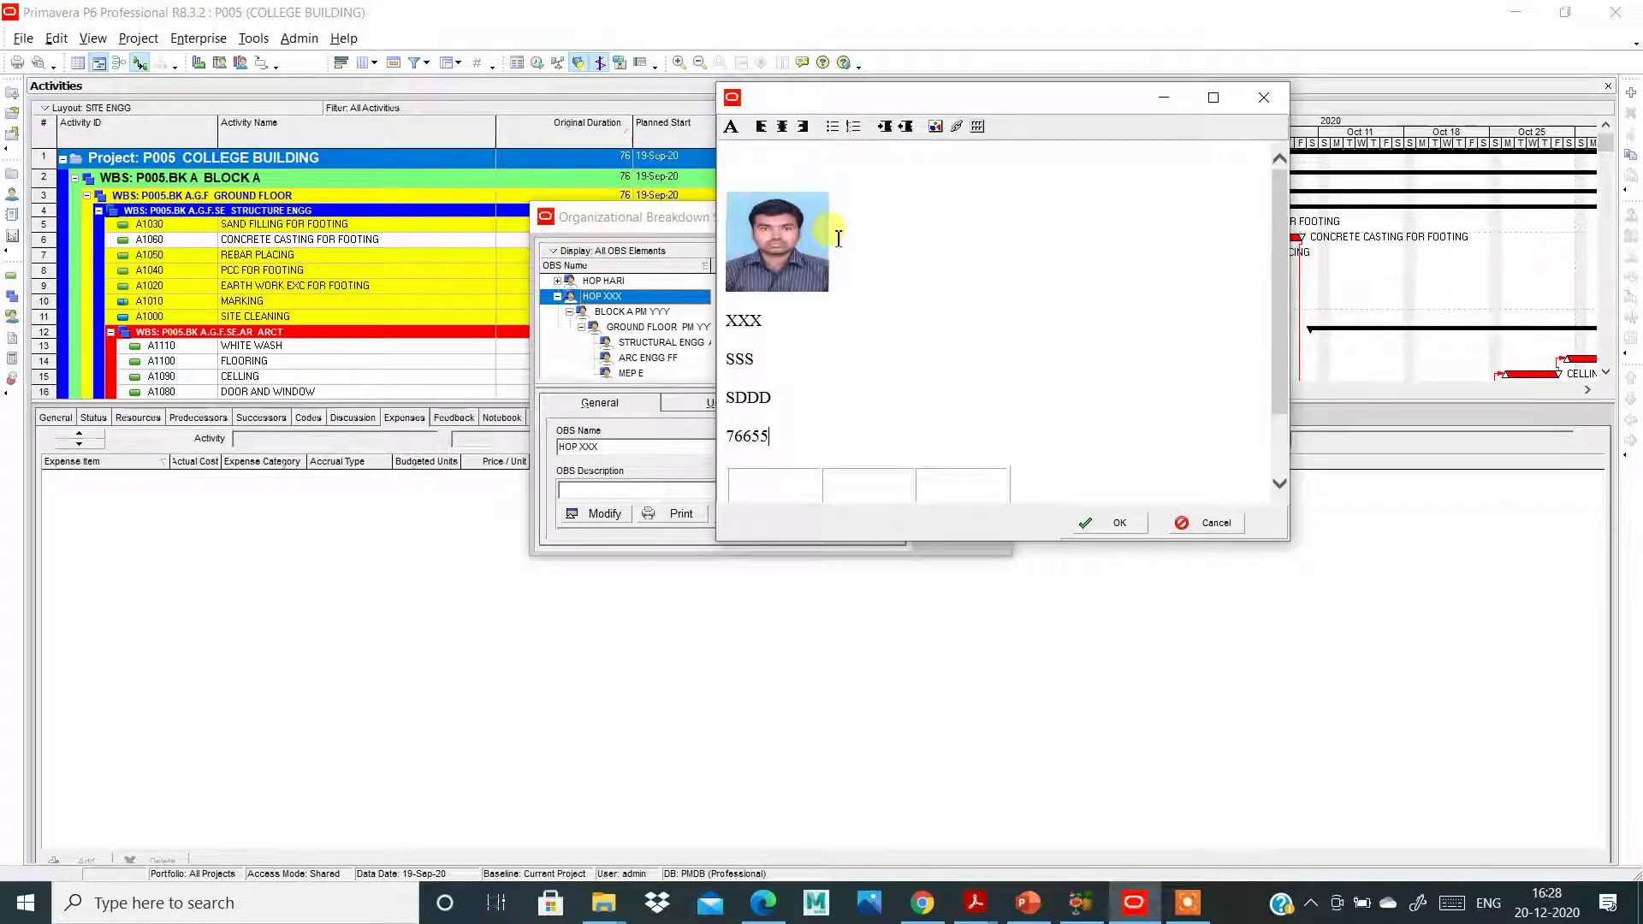
left_click(1090, 525)
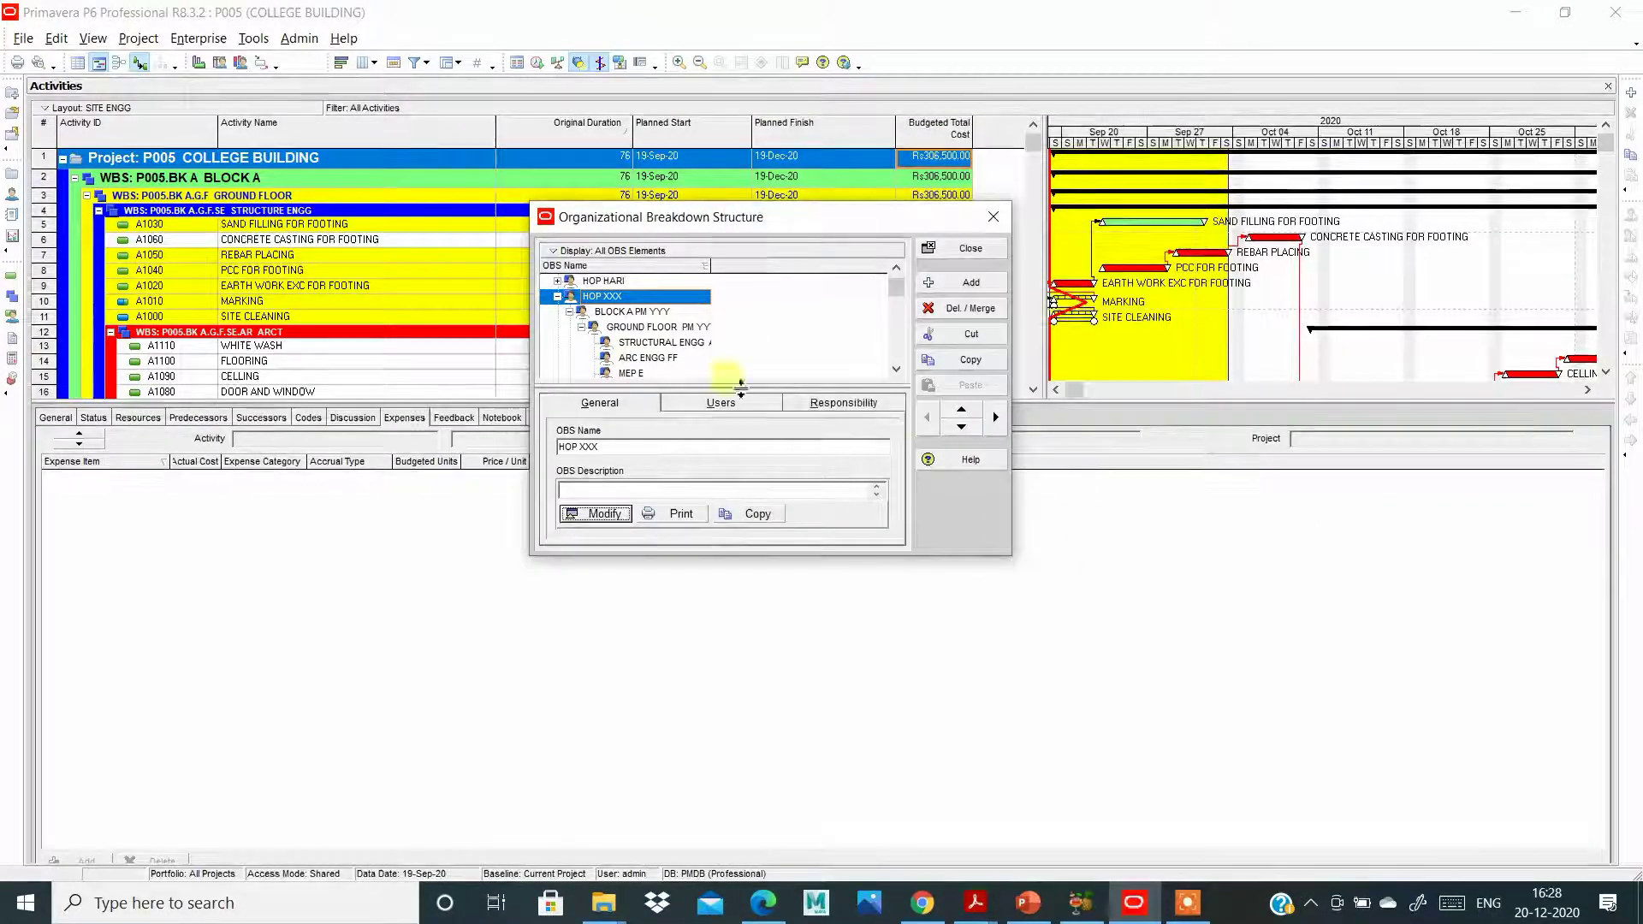
Reopen the HOP XXX description, review its photo, text lines and table, and close it.
left_click(599, 309)
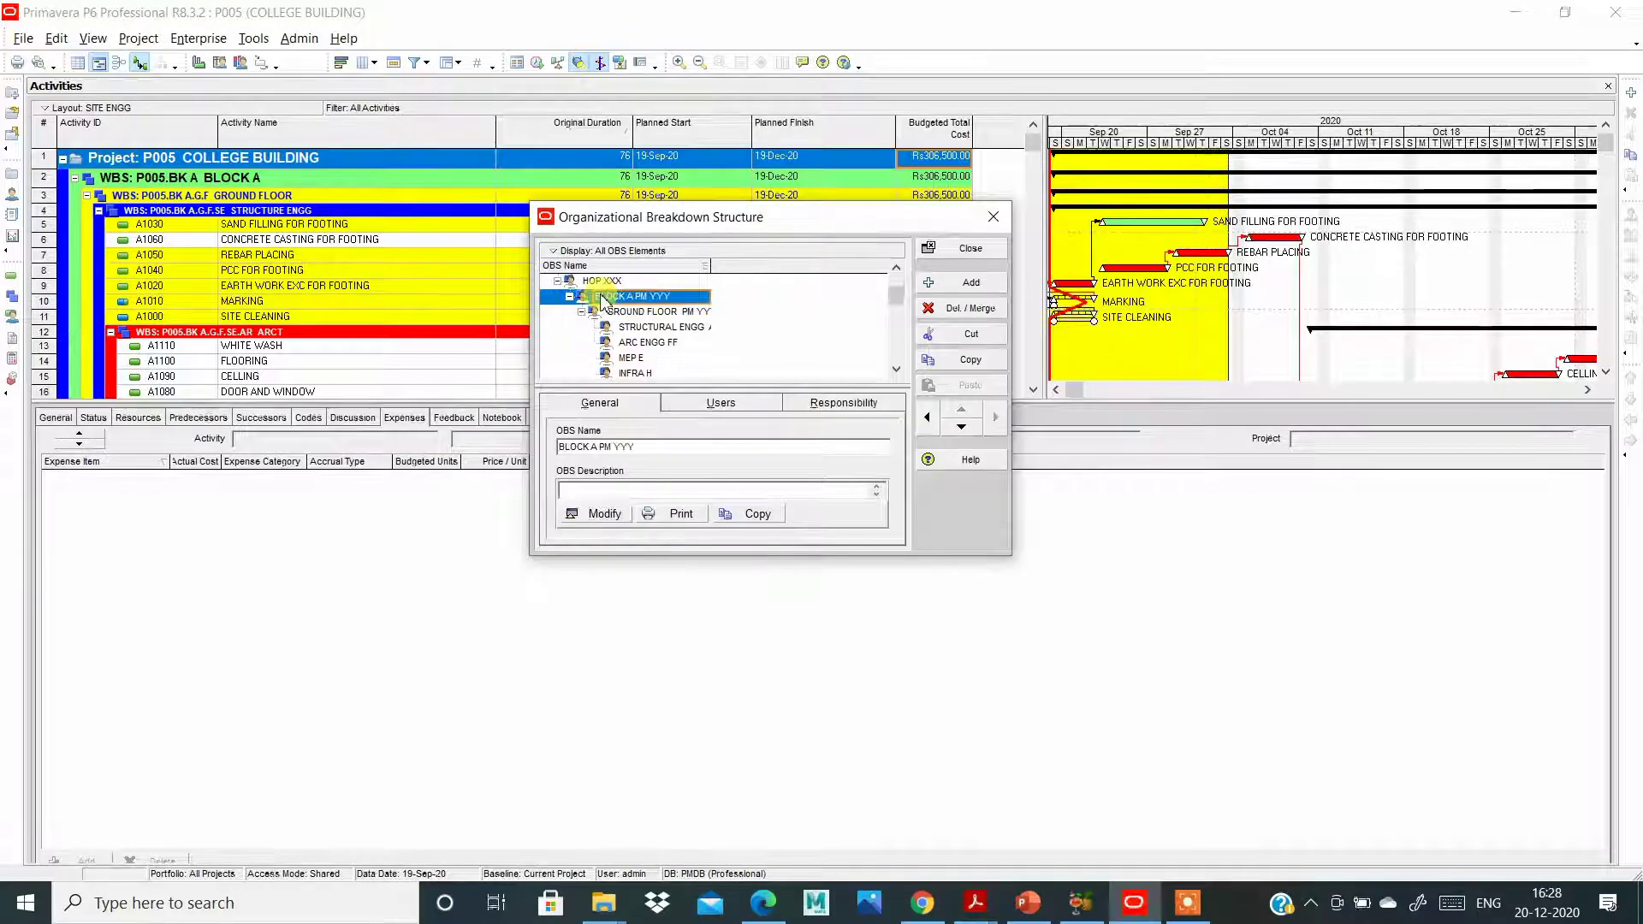
left_click(575, 283)
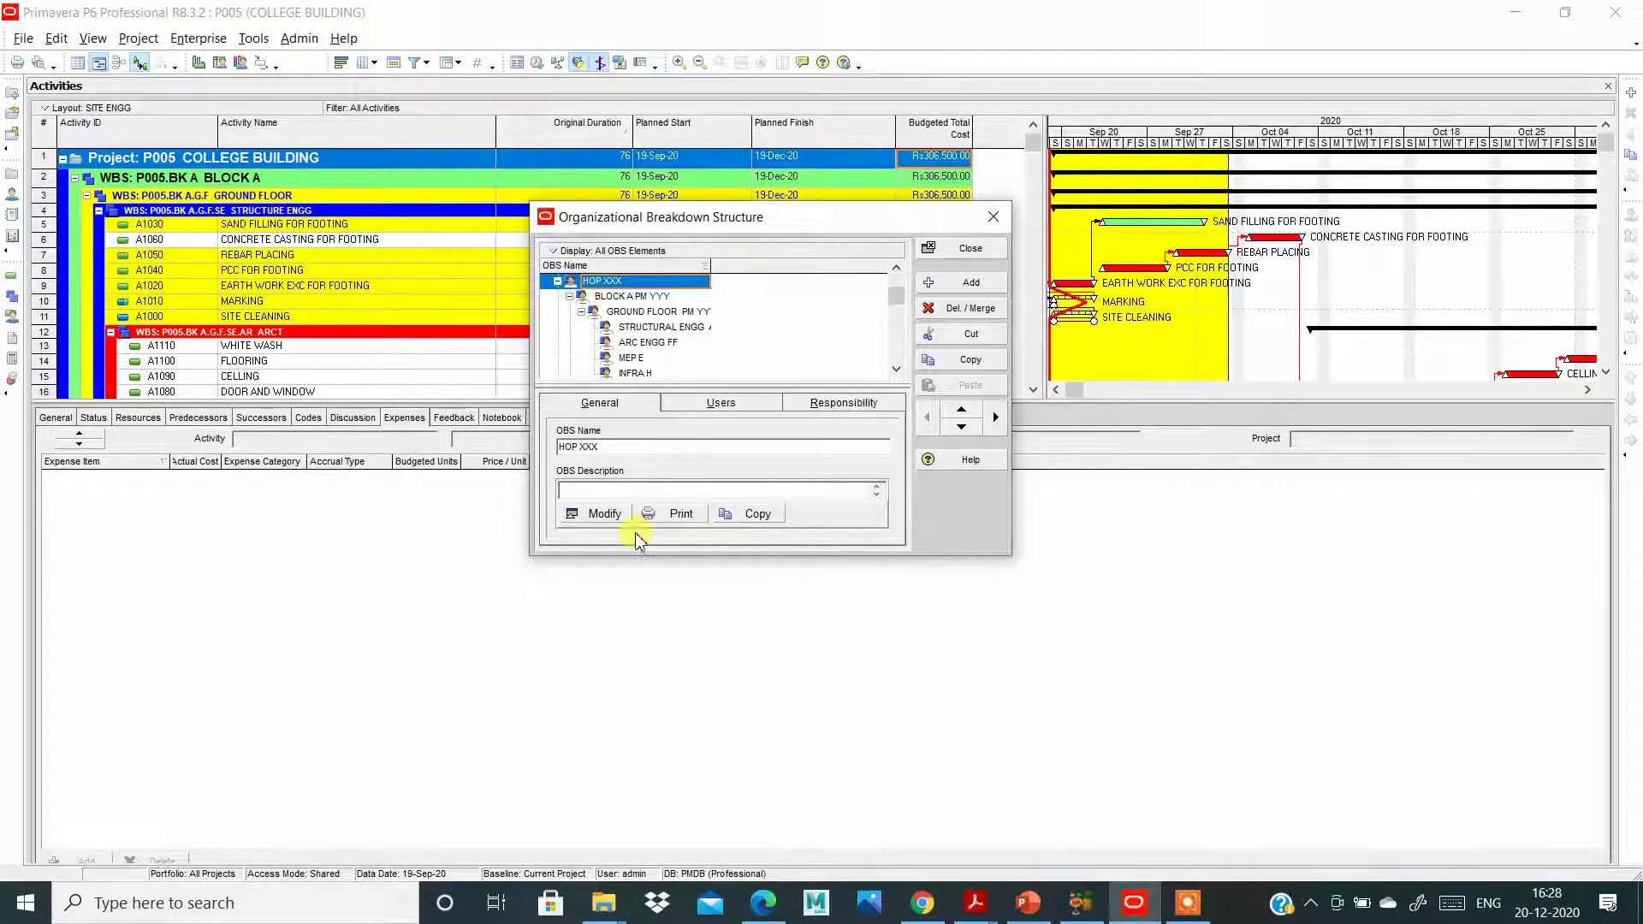
left_click(602, 514)
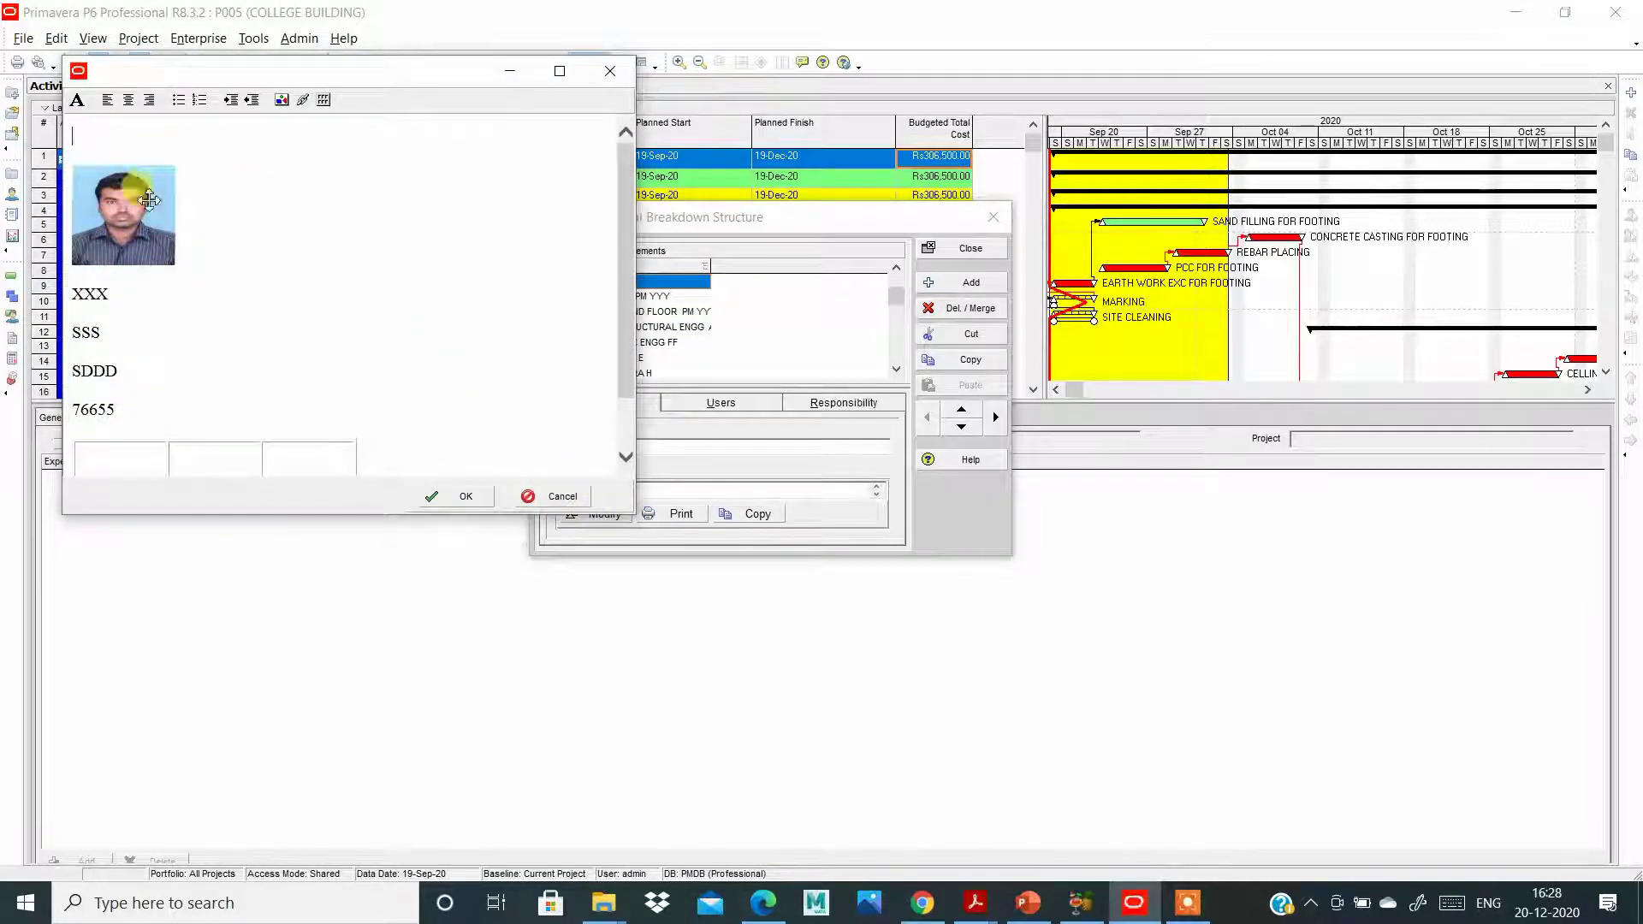
key("Return")
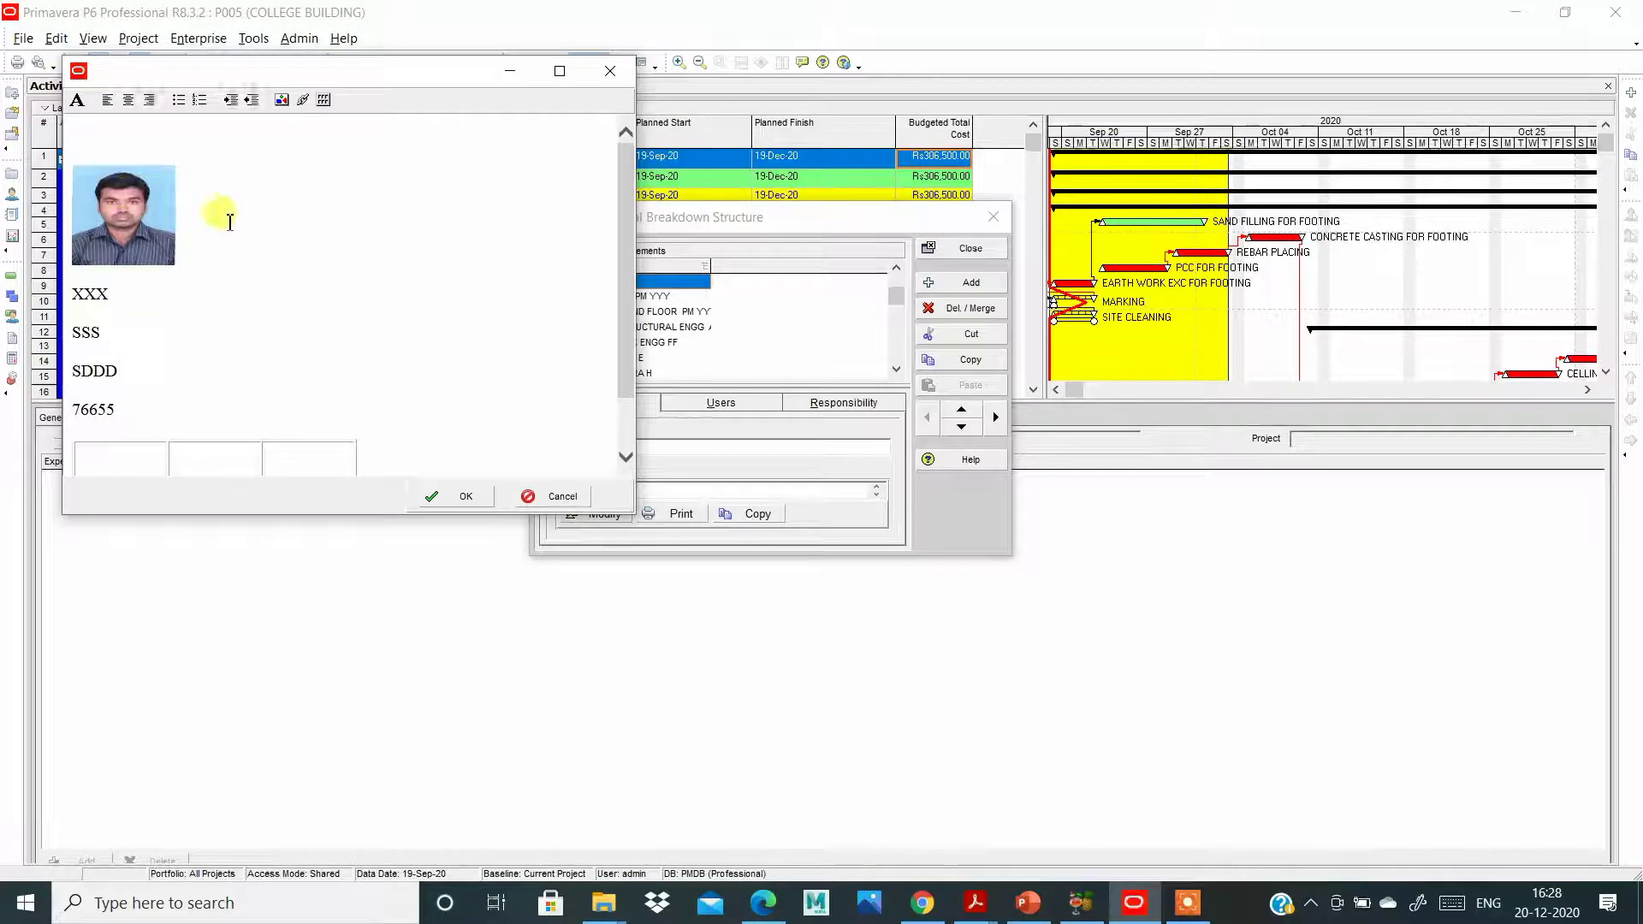
scroll(235, 205, "down", 1)
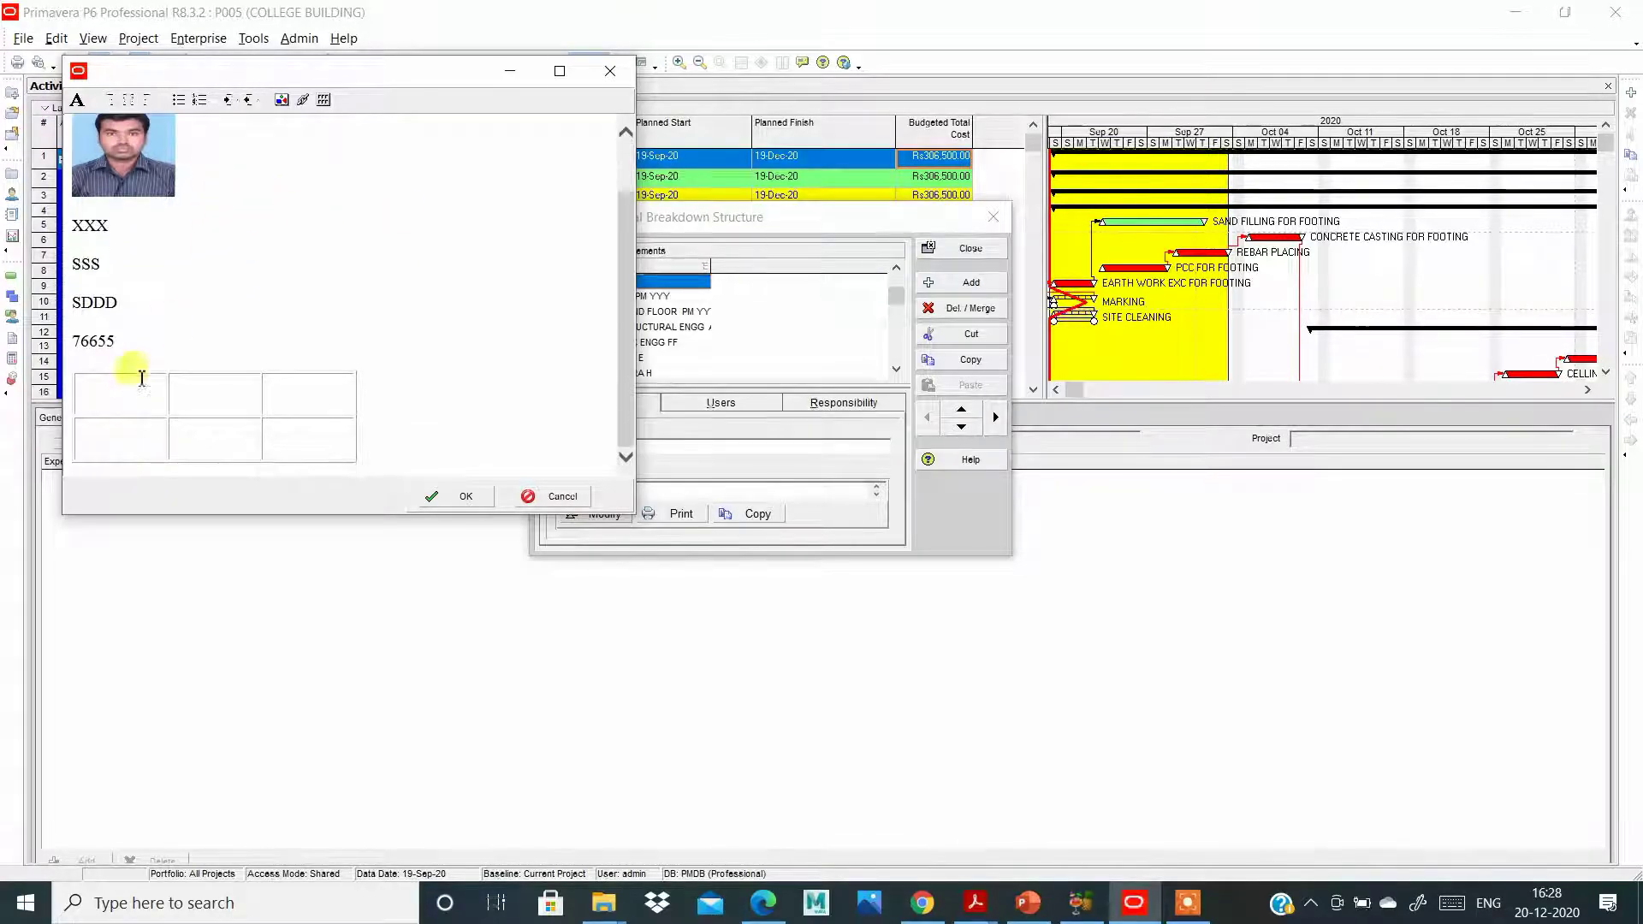
left_click(127, 401)
left_click(220, 390)
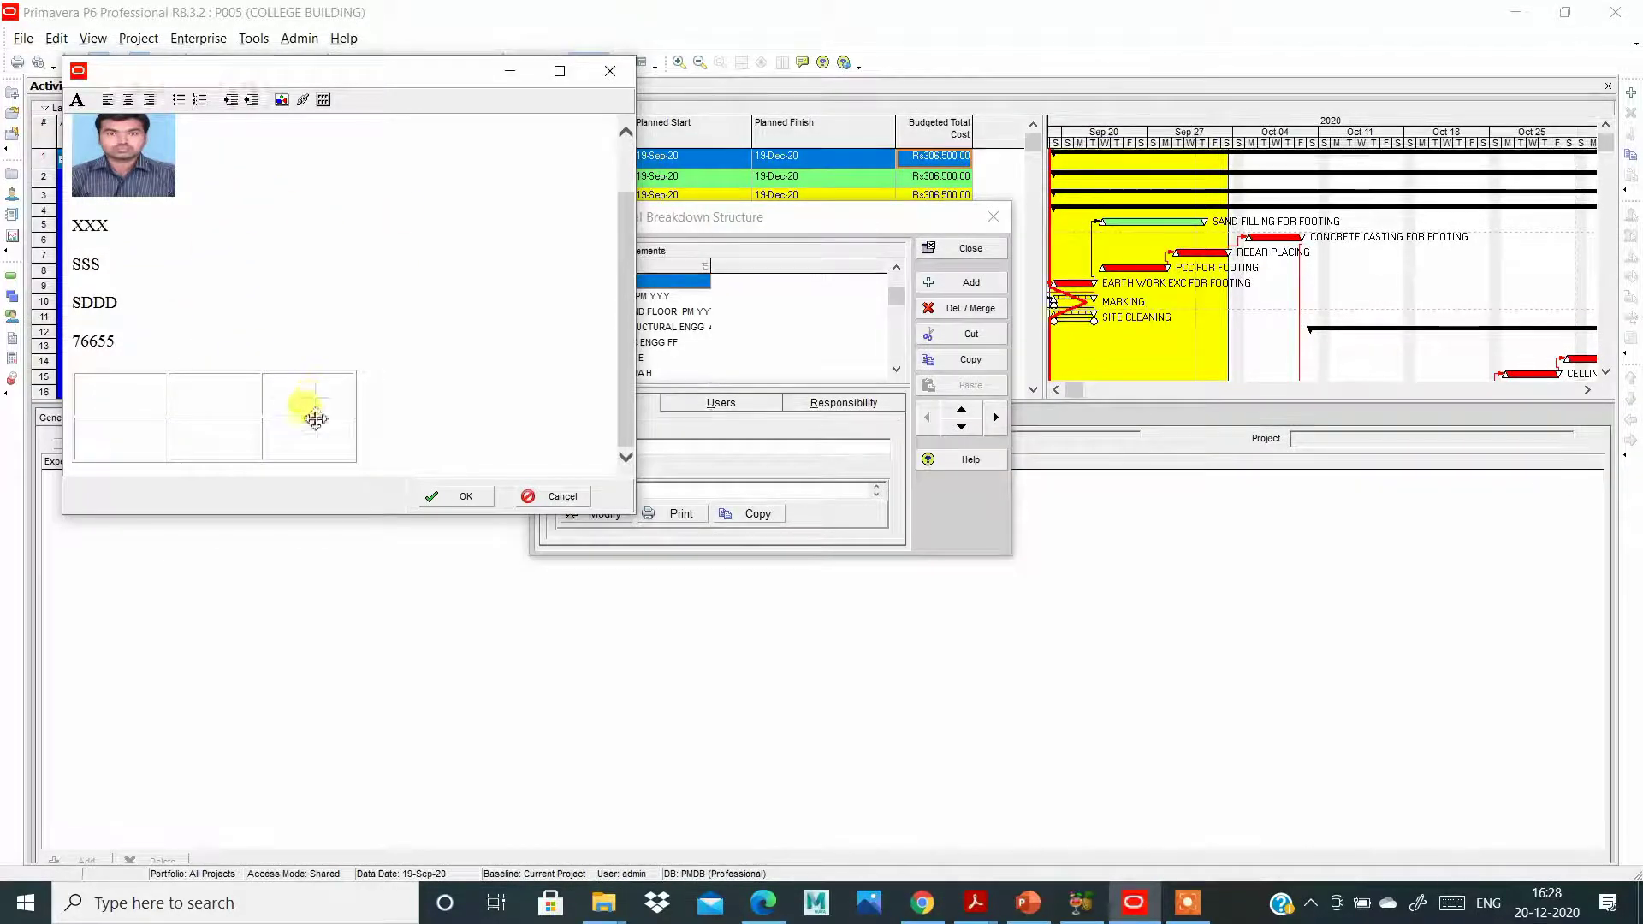
left_click(453, 497)
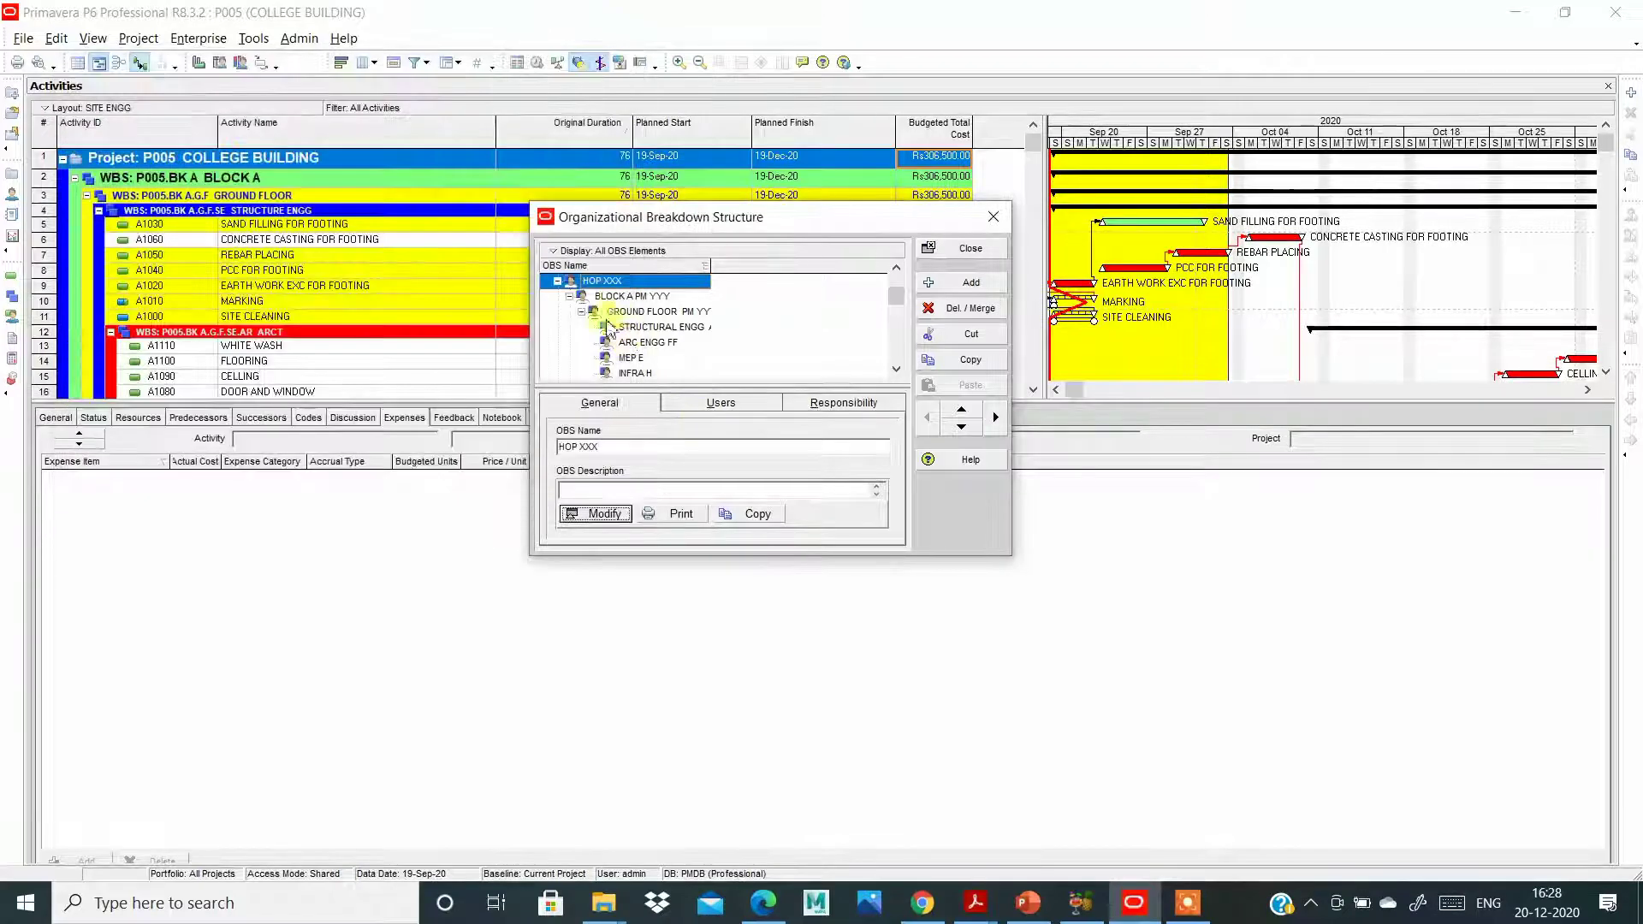
Give BLOCK A PM YYY a description with G and KK on separate lines and save it.
left_click(626, 297)
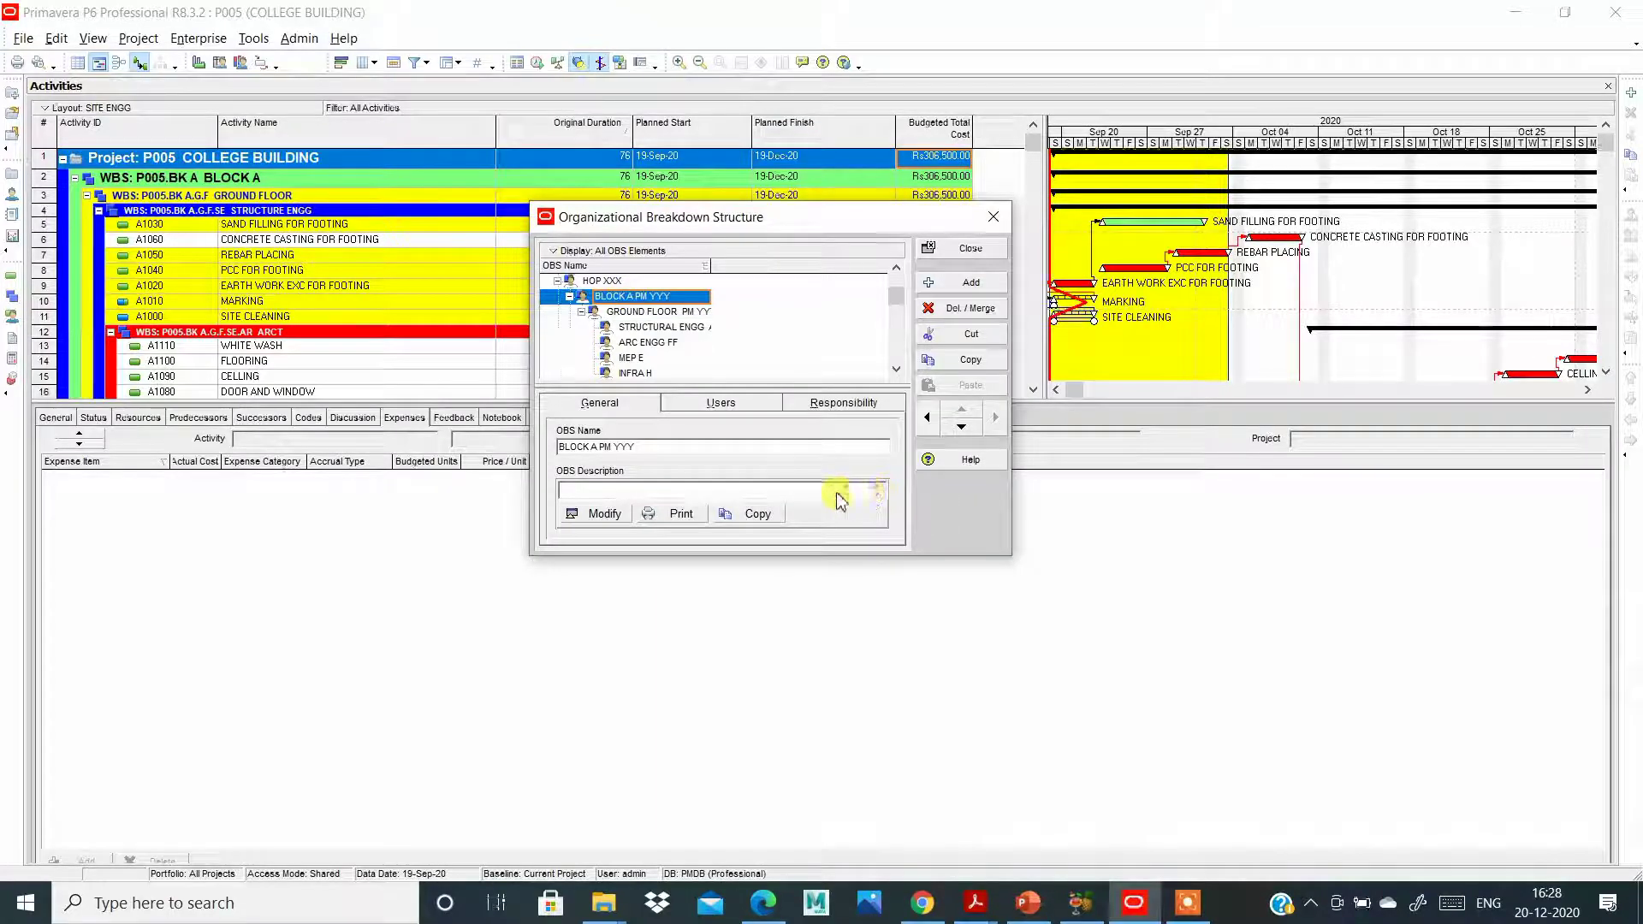
left_click(620, 517)
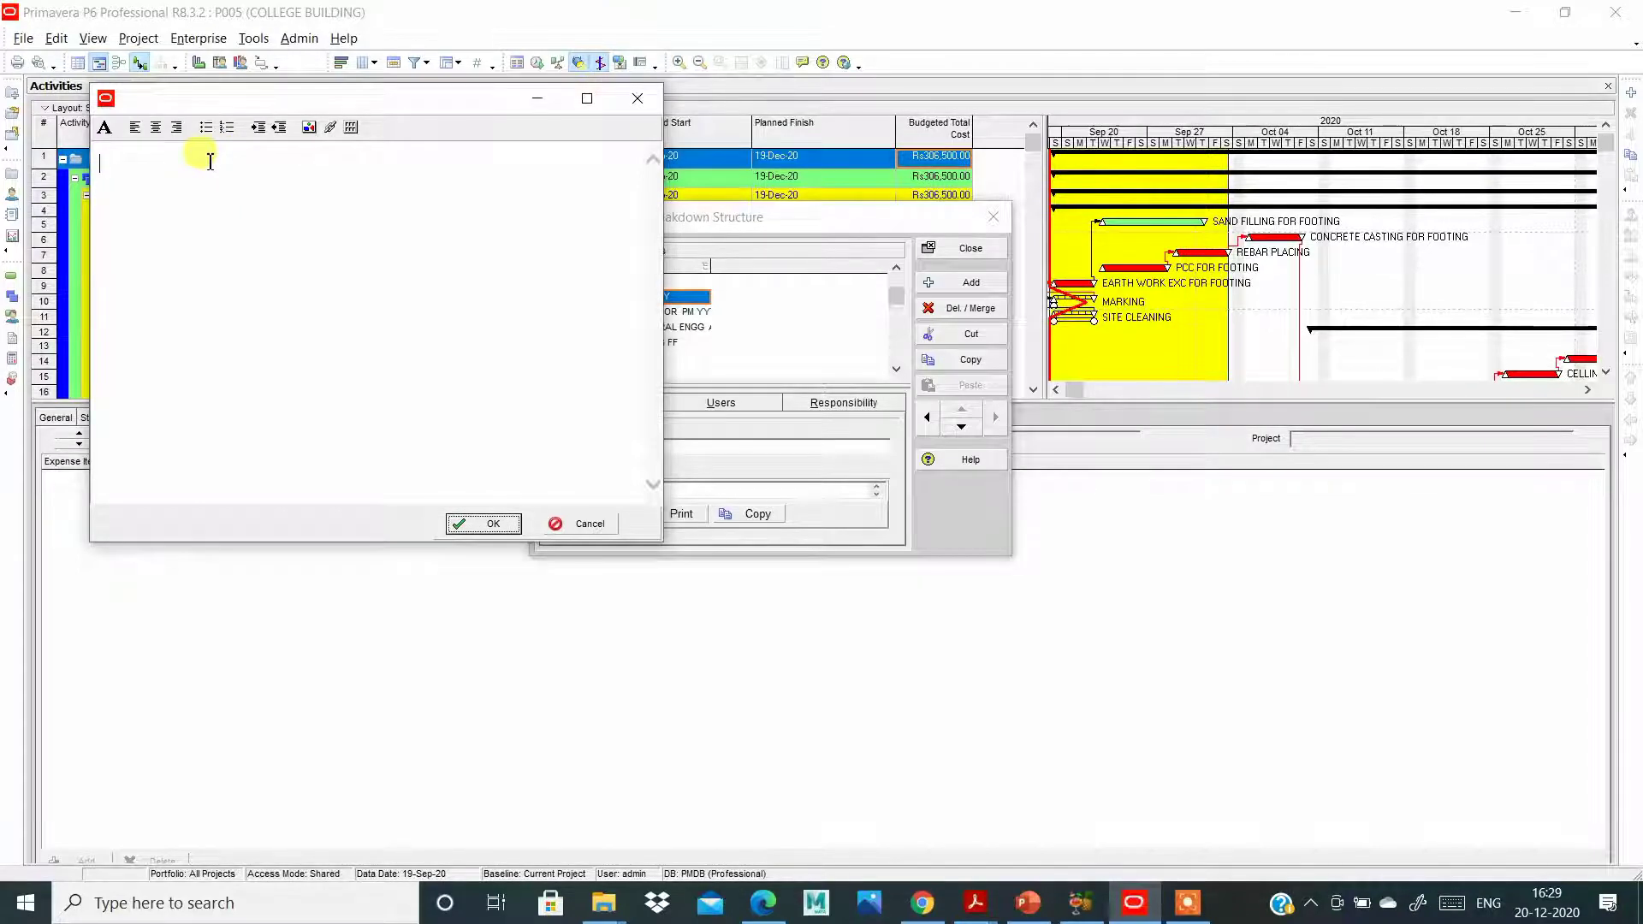
type("G  ")
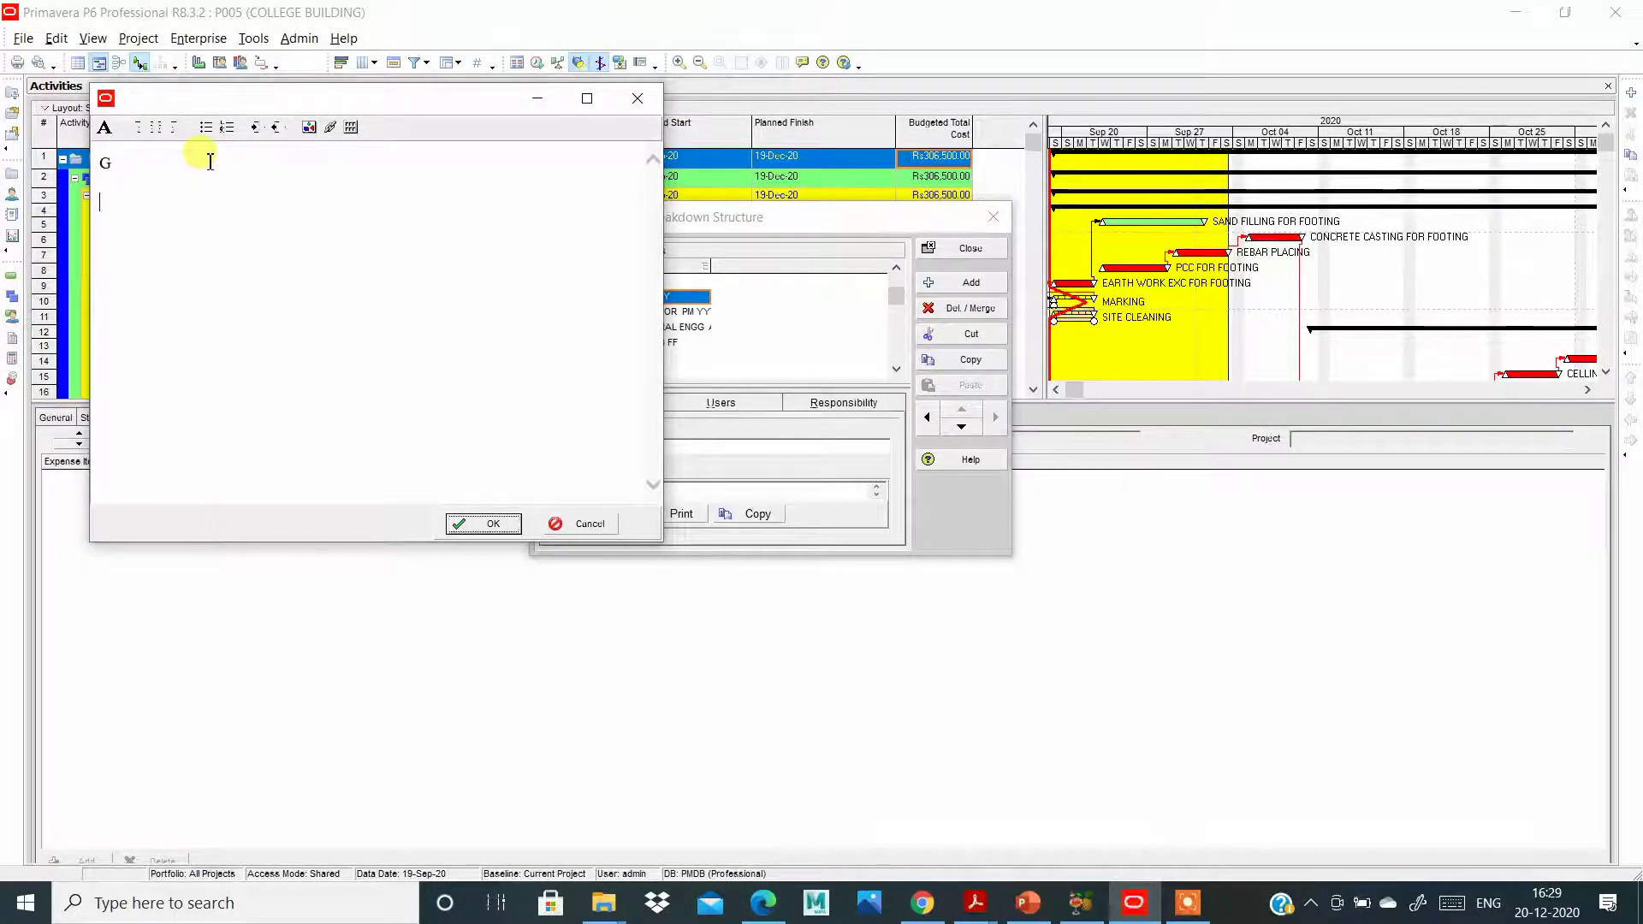
type("KK")
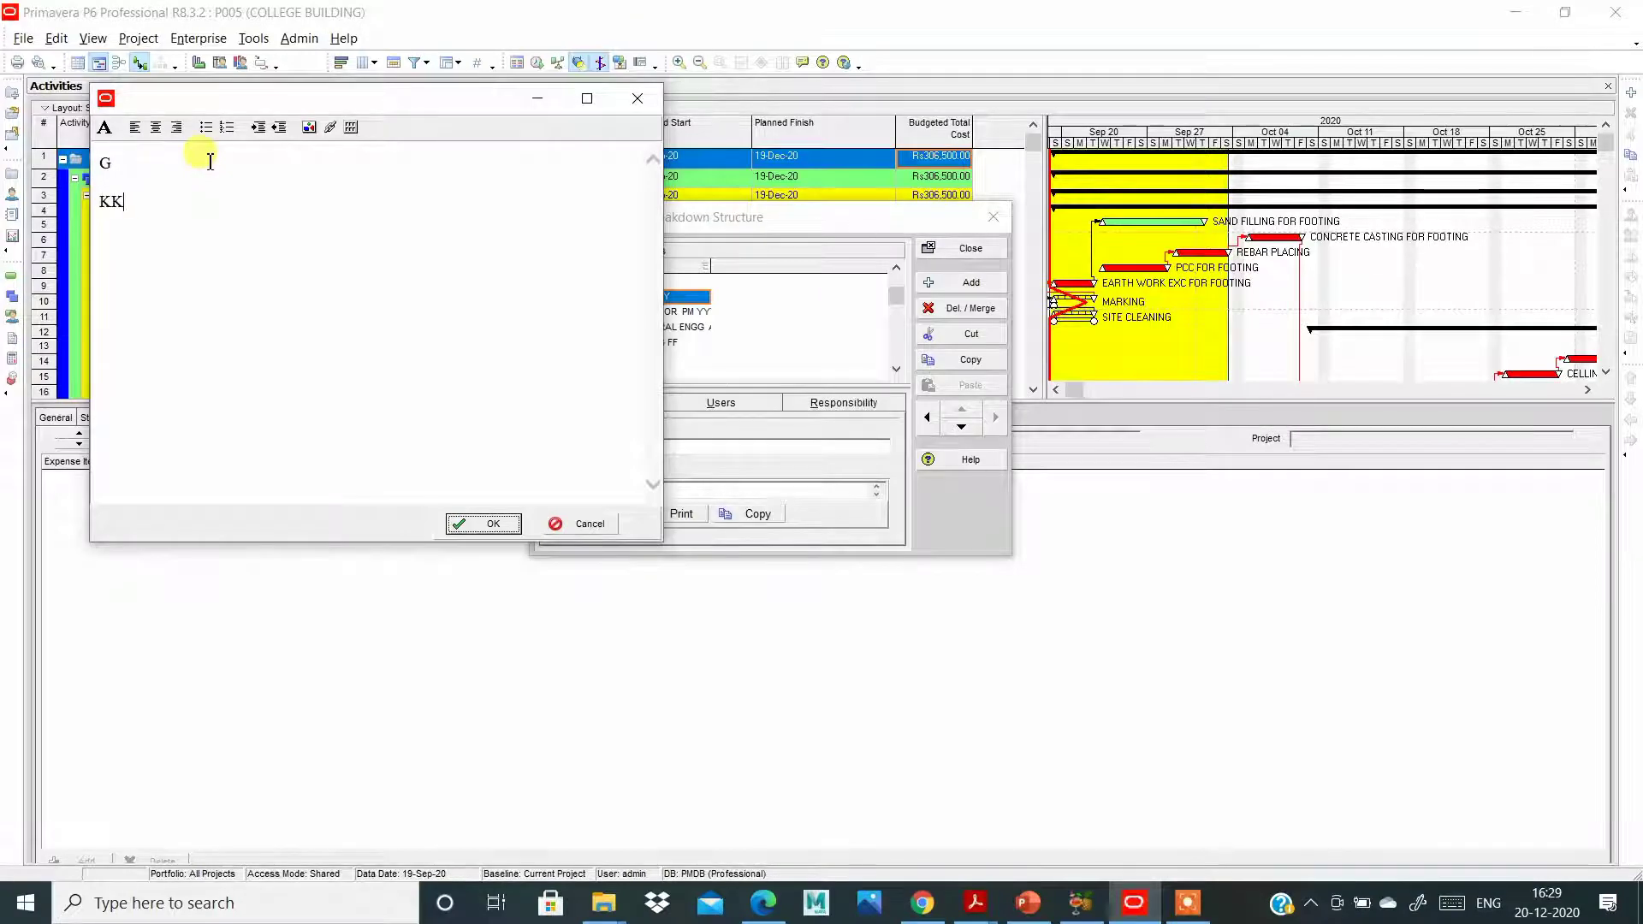
left_click(489, 523)
Open the description of GROUND FLOOR PM YYY for viewing and close it without entering anything.
left_click(685, 315)
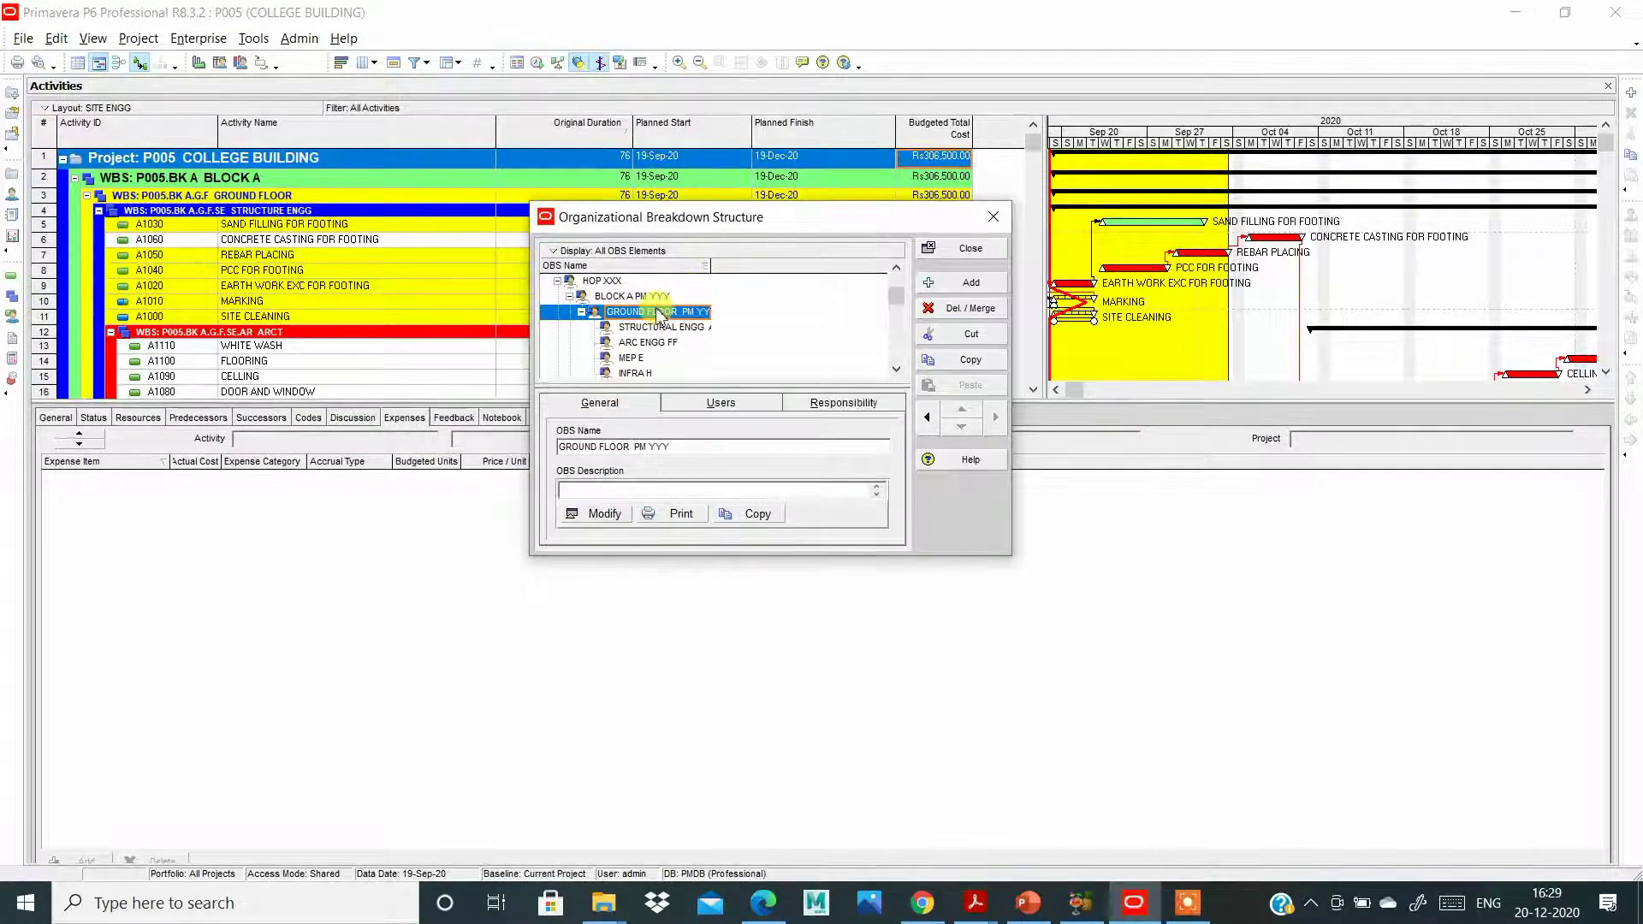
left_click_drag(608, 313, 648, 313)
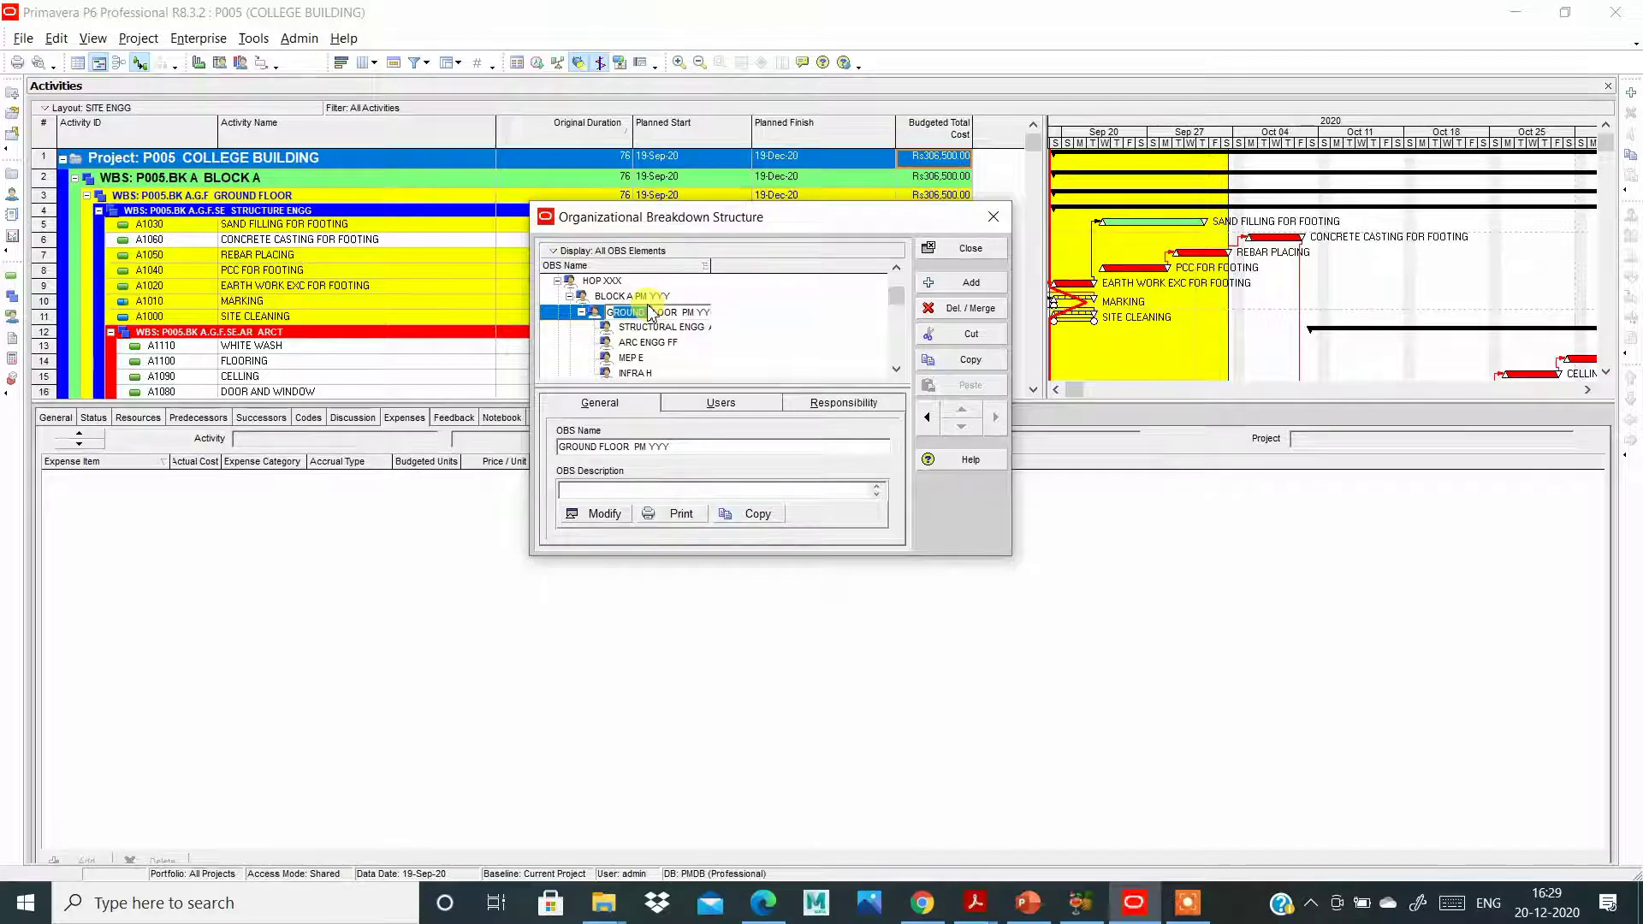
left_click(676, 327)
left_click(676, 315)
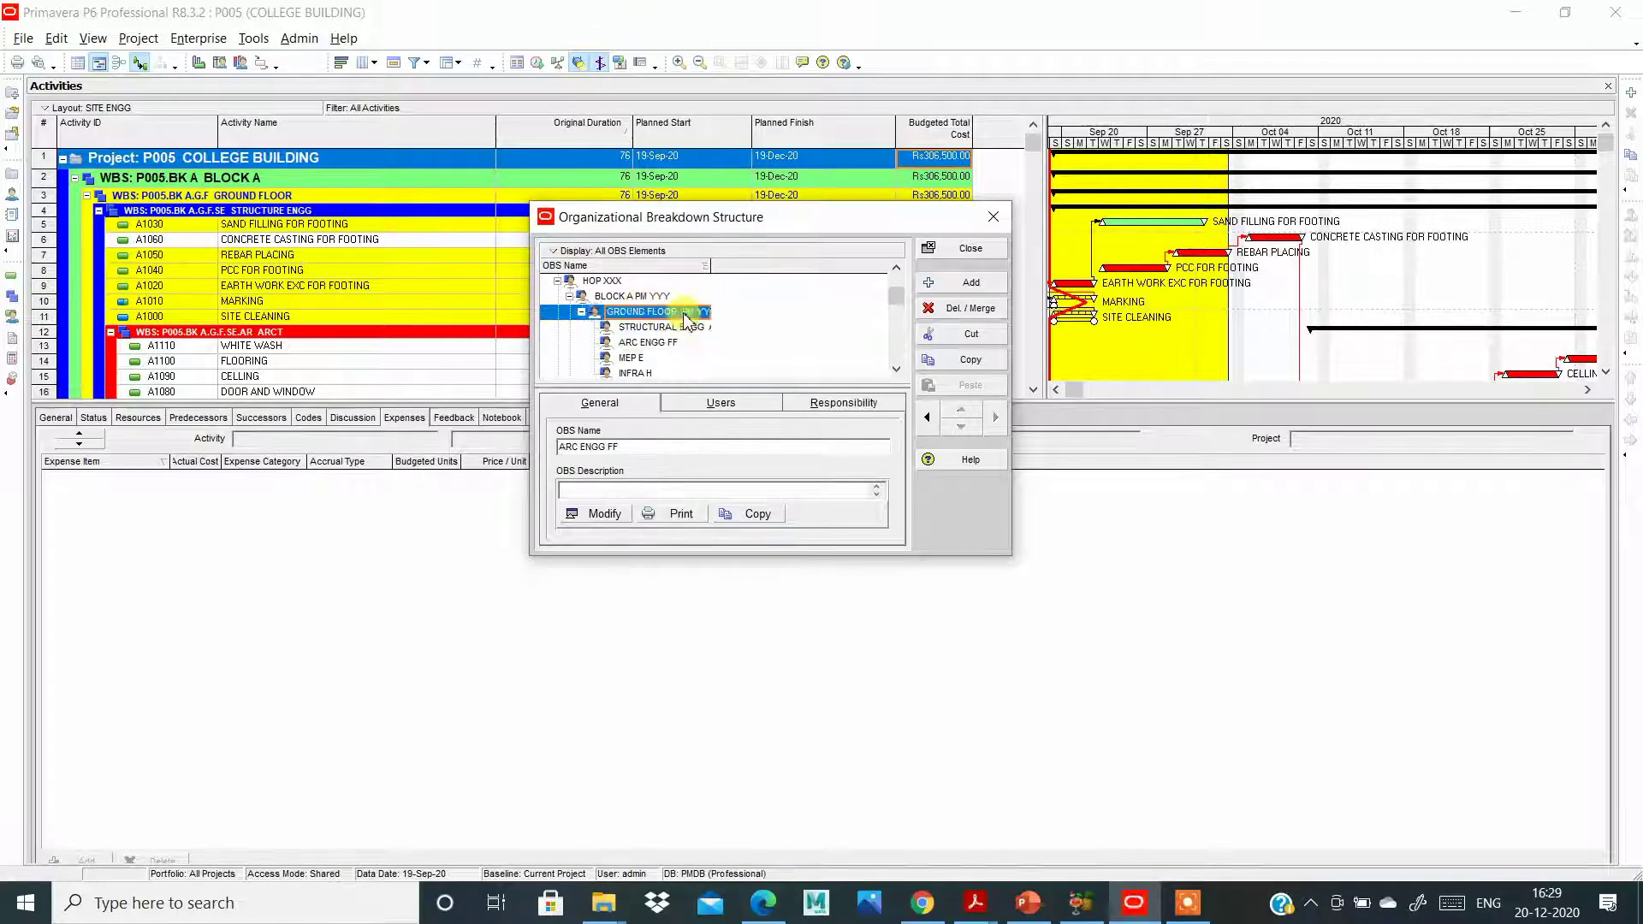
left_click(620, 522)
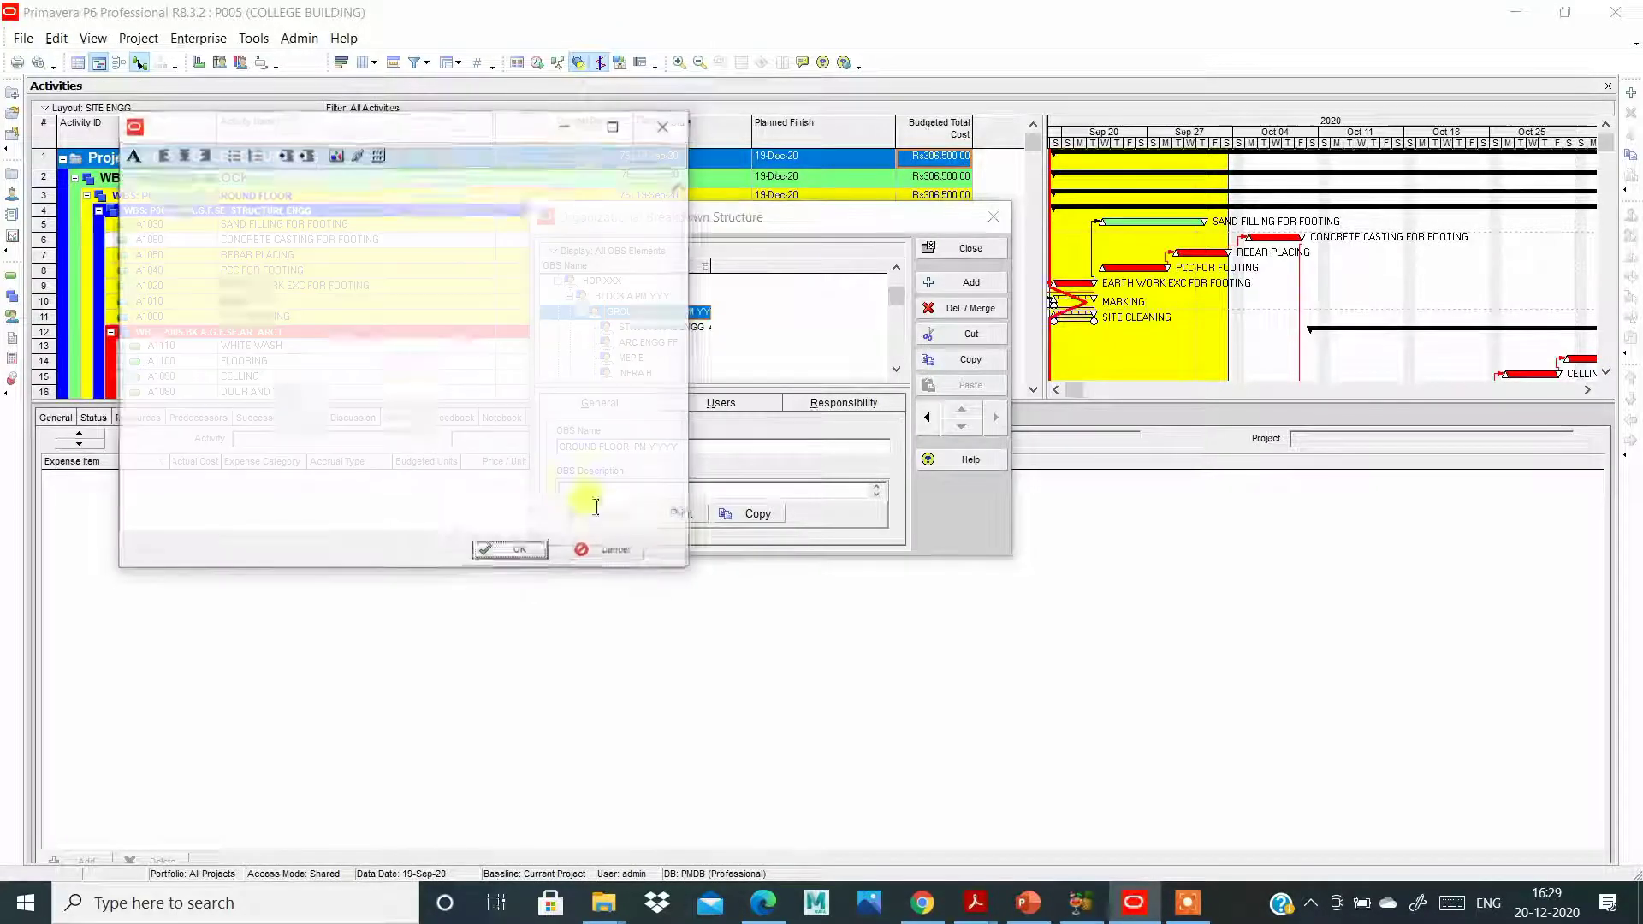
left_click(654, 137)
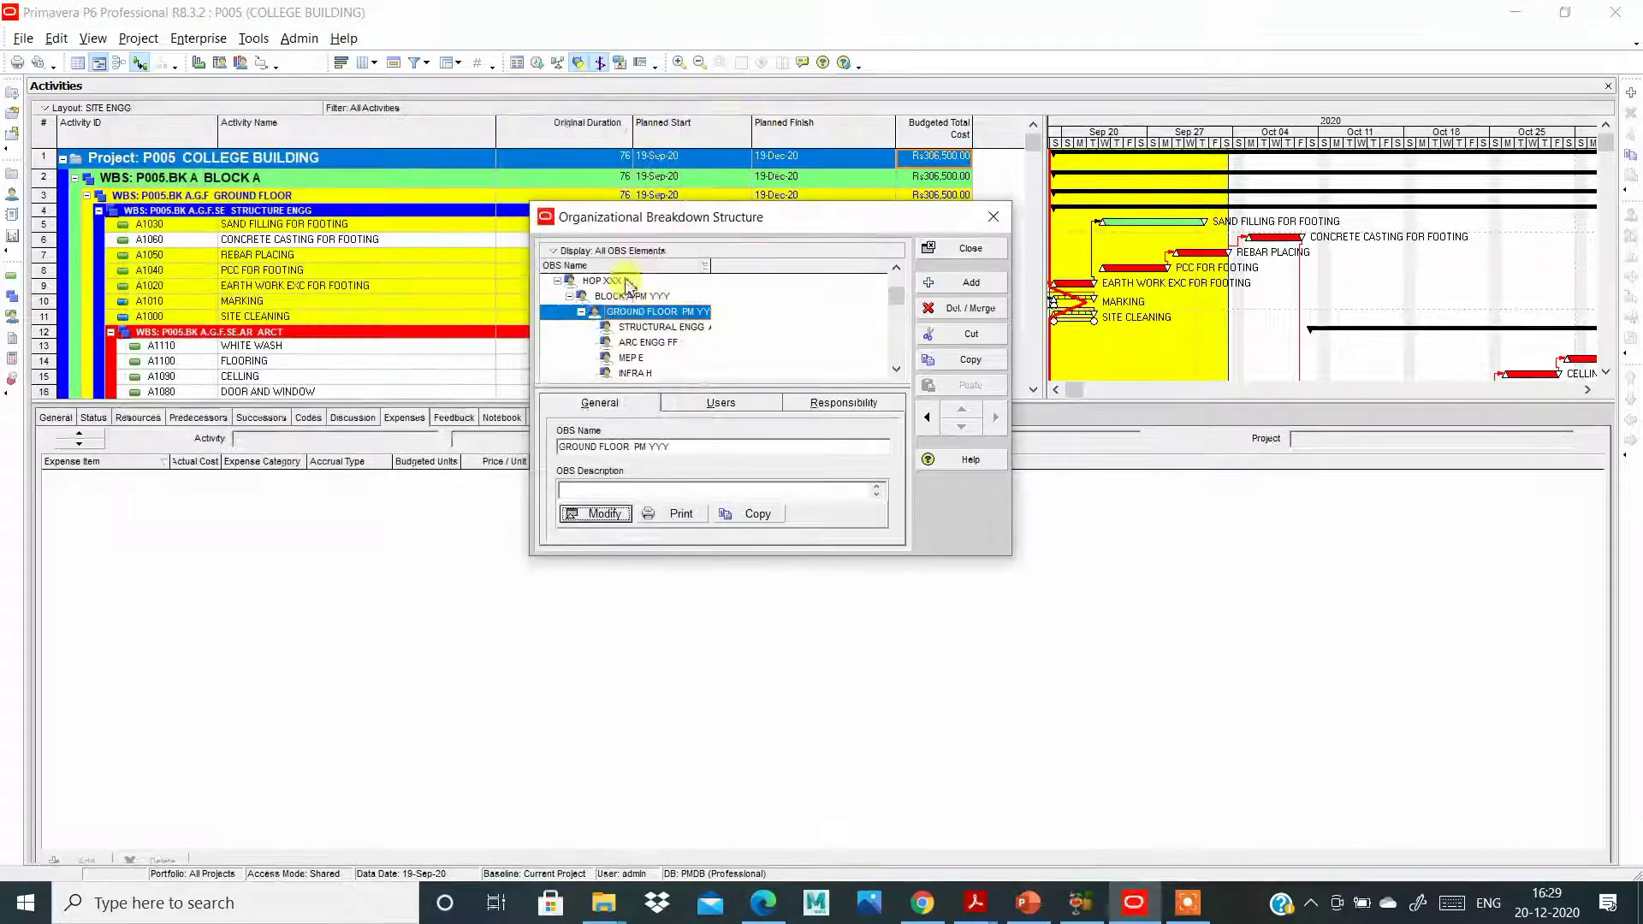
Reopen the BLOCK A PM YYY description, view the picture insertion options without inserting anything, and close the editor.
left_click(604, 515)
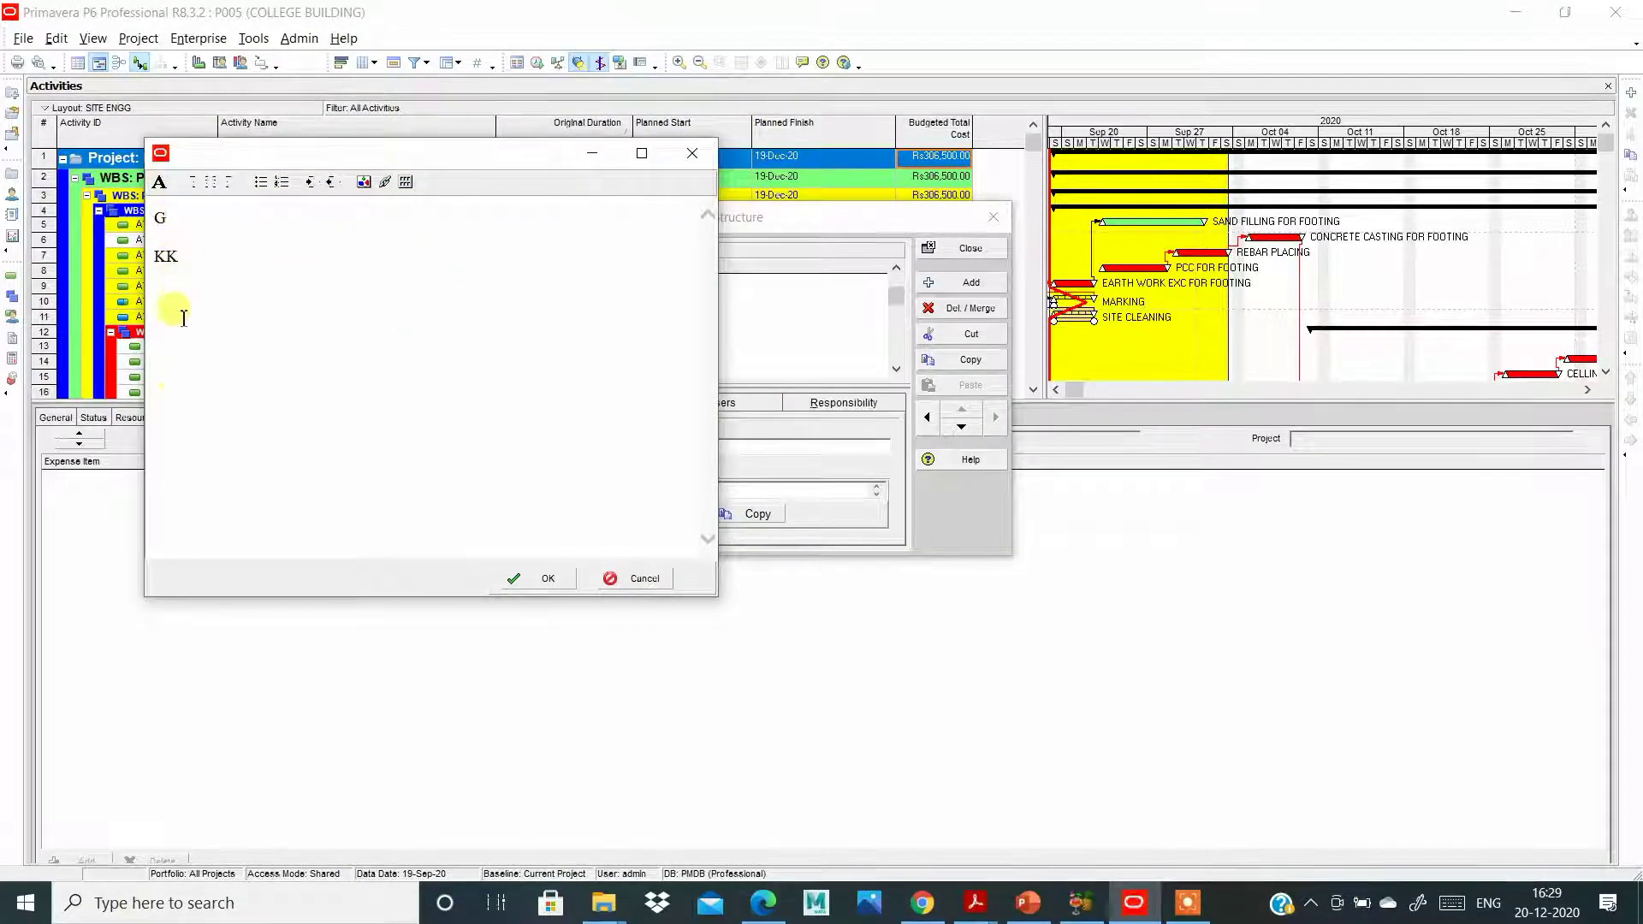
left_click(365, 181)
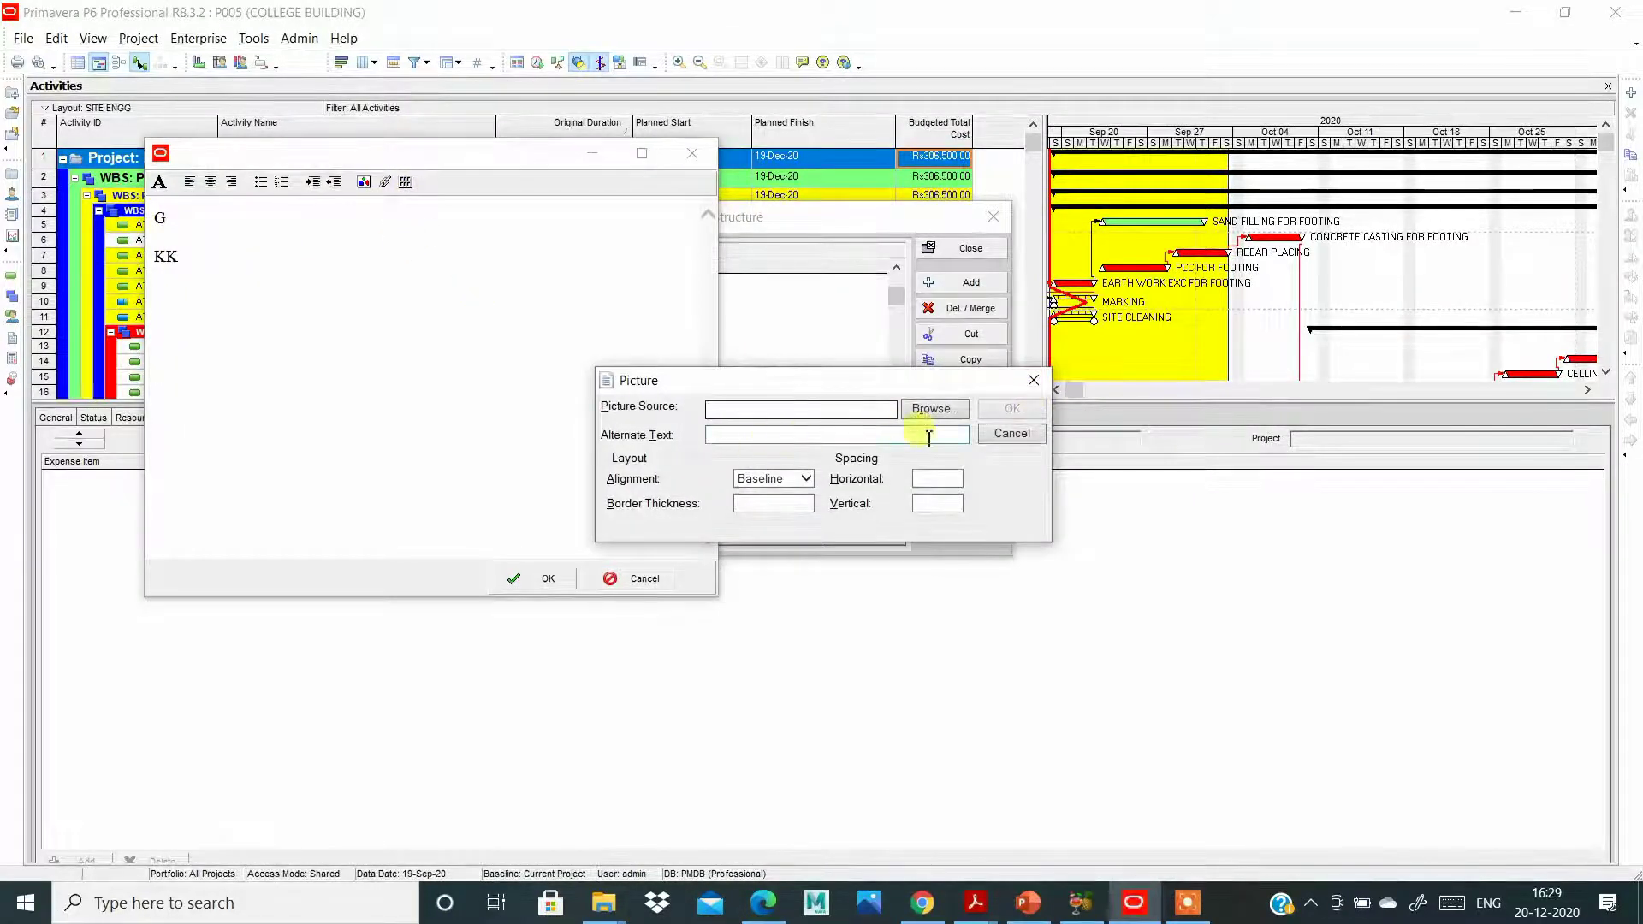
left_click(1038, 382)
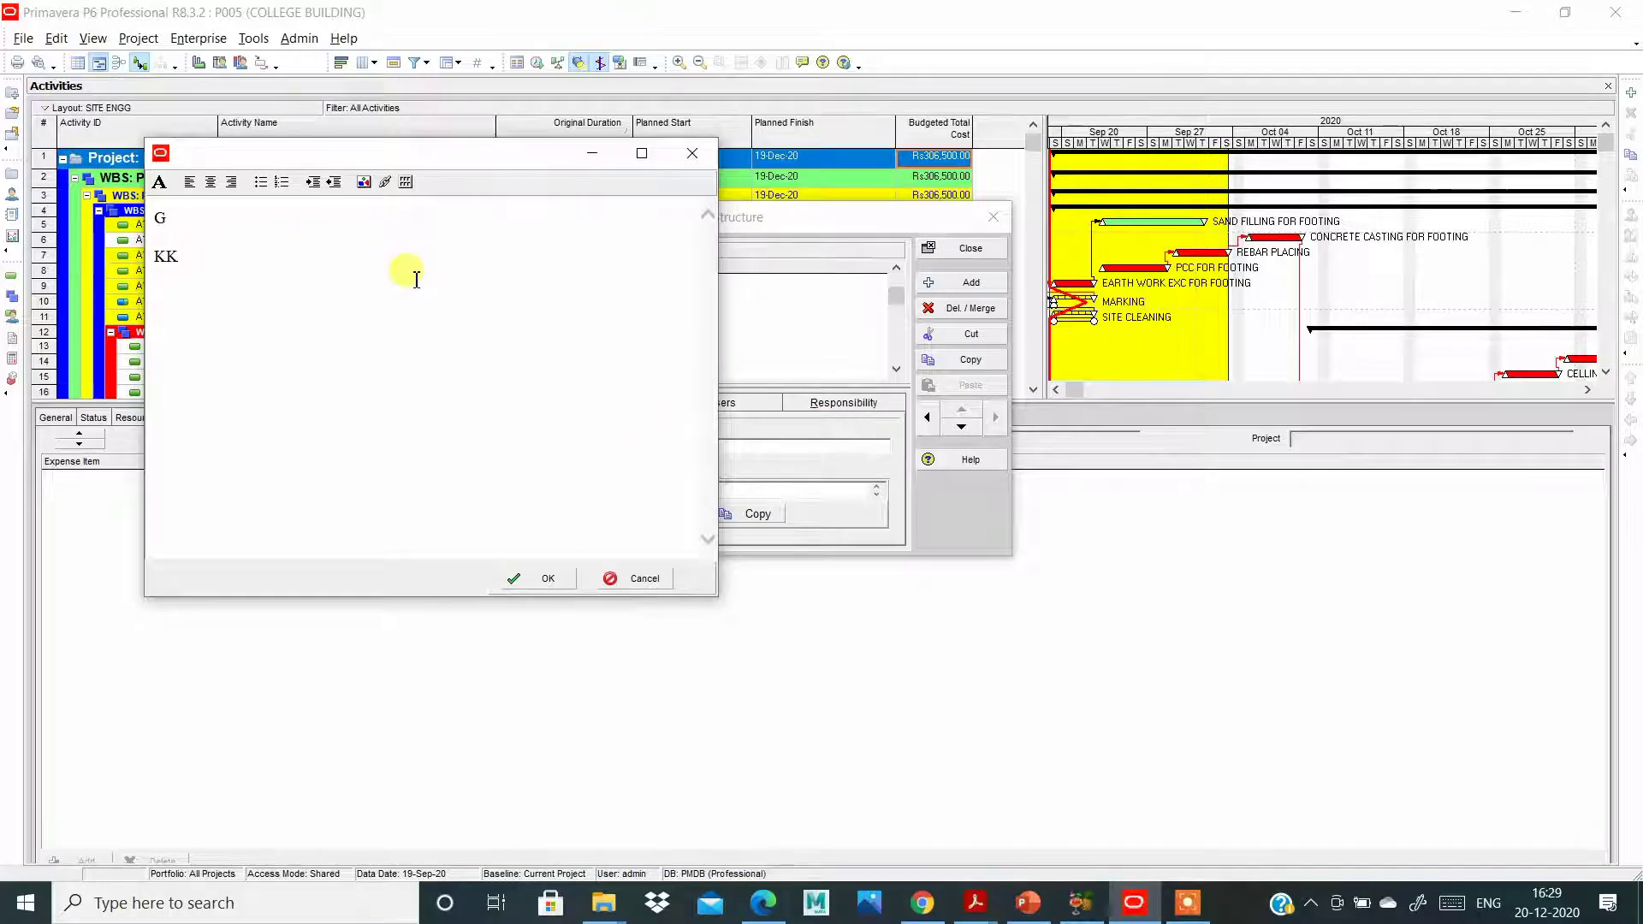
left_click(543, 580)
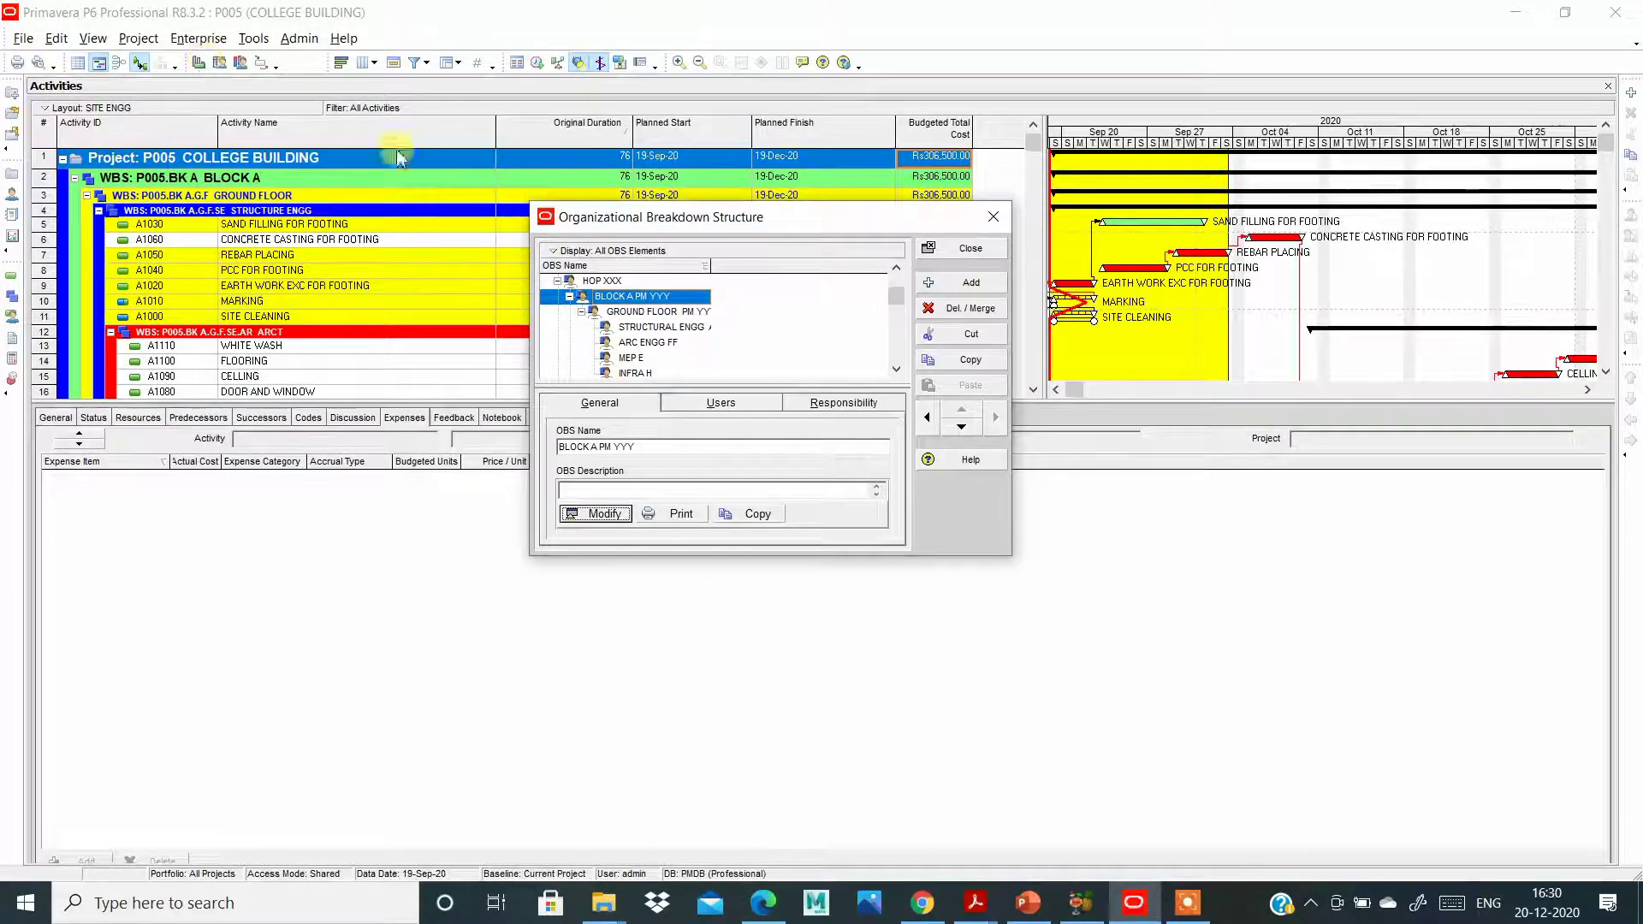
Review the description, users and responsibility details of GROUND FLOOR PM YYY, ending on its general details.
left_click(651, 313)
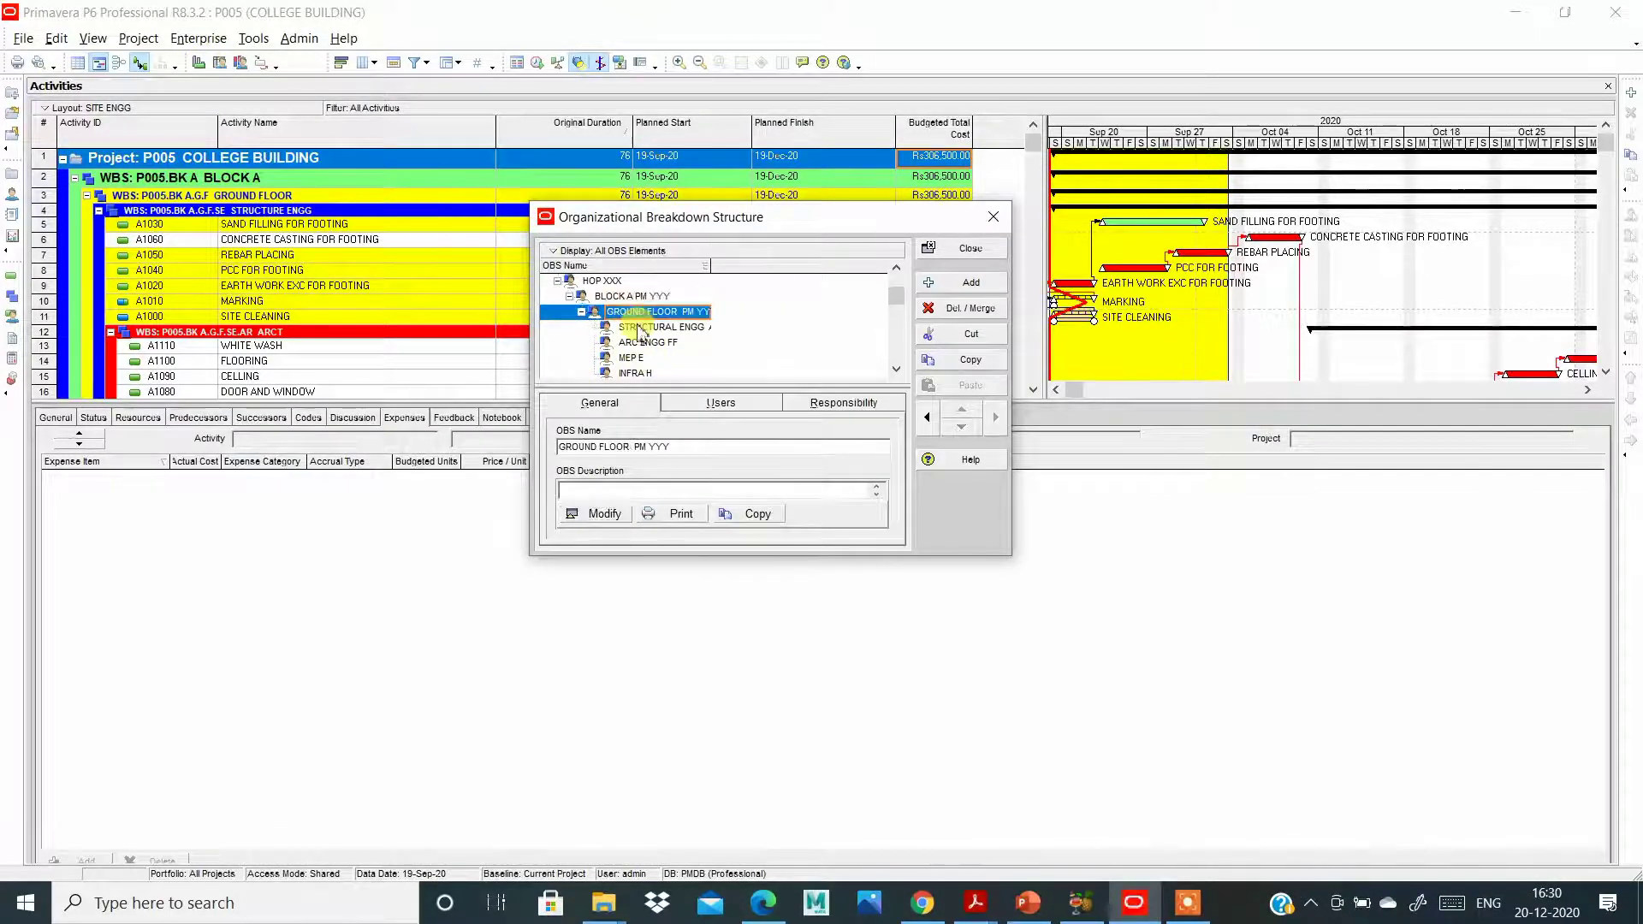
left_click(596, 516)
left_click(671, 605)
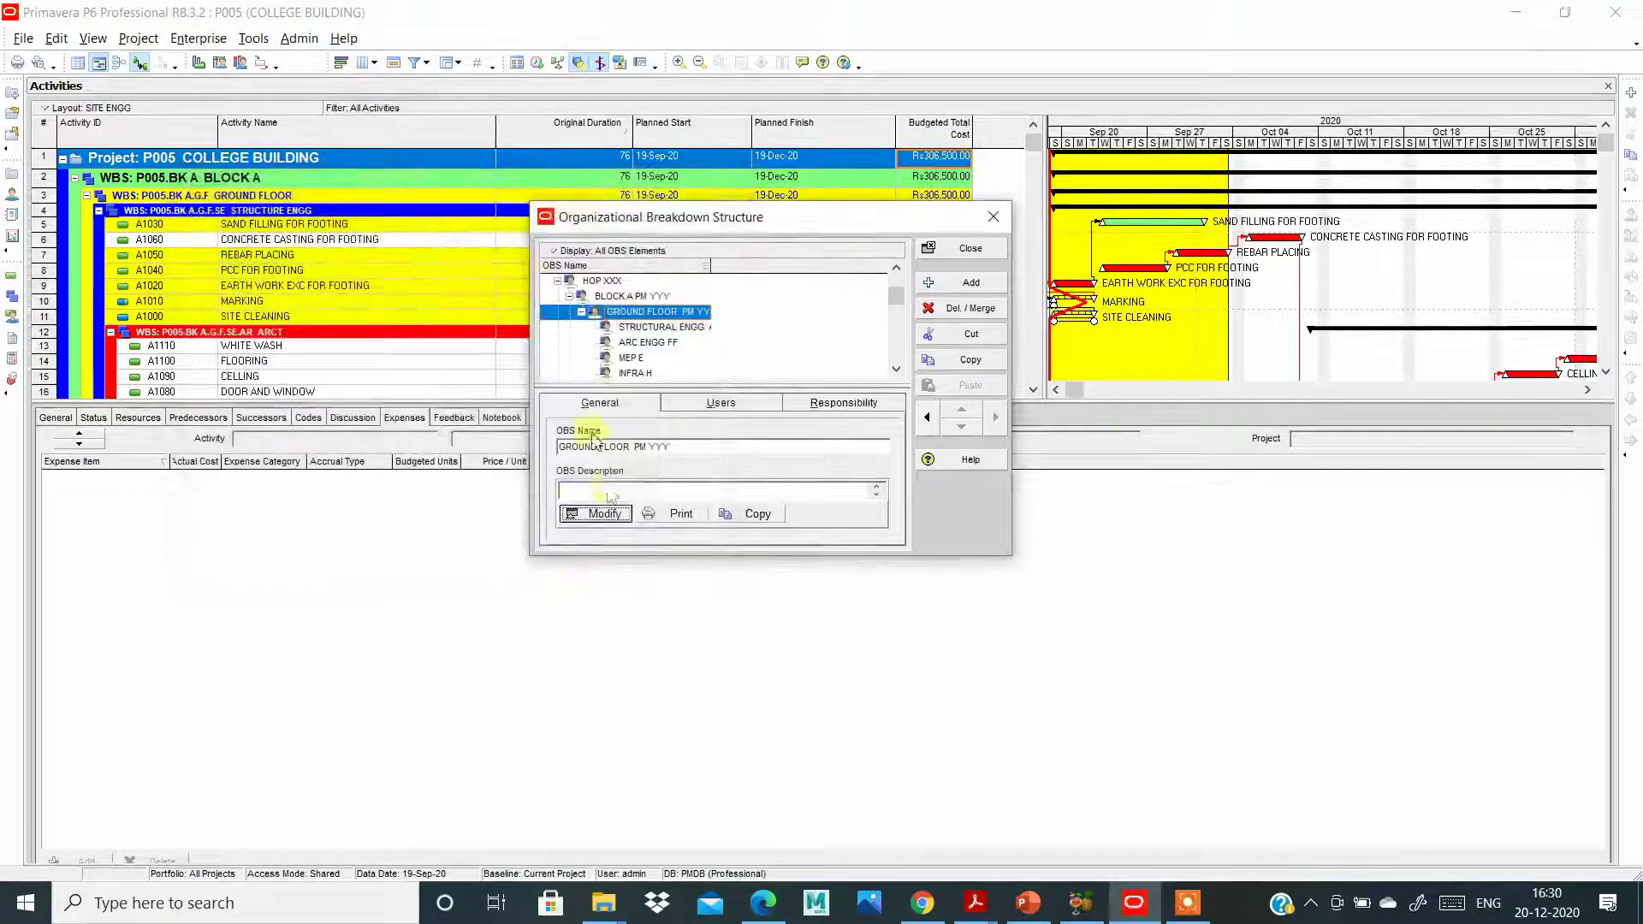
left_click(685, 409)
left_click(847, 403)
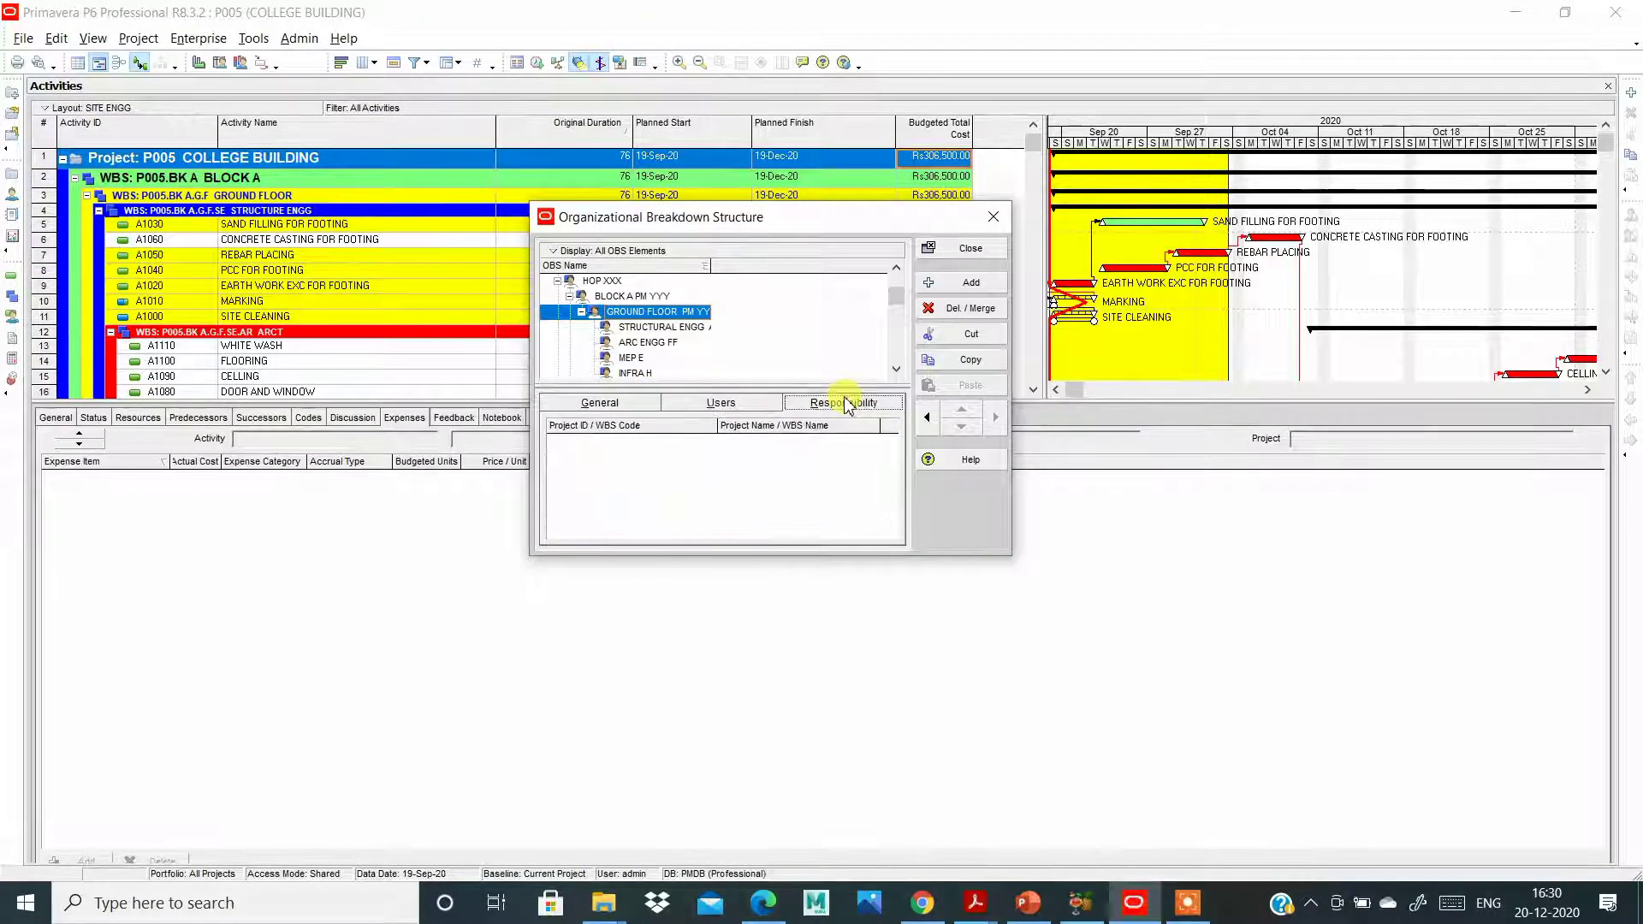
left_click(629, 405)
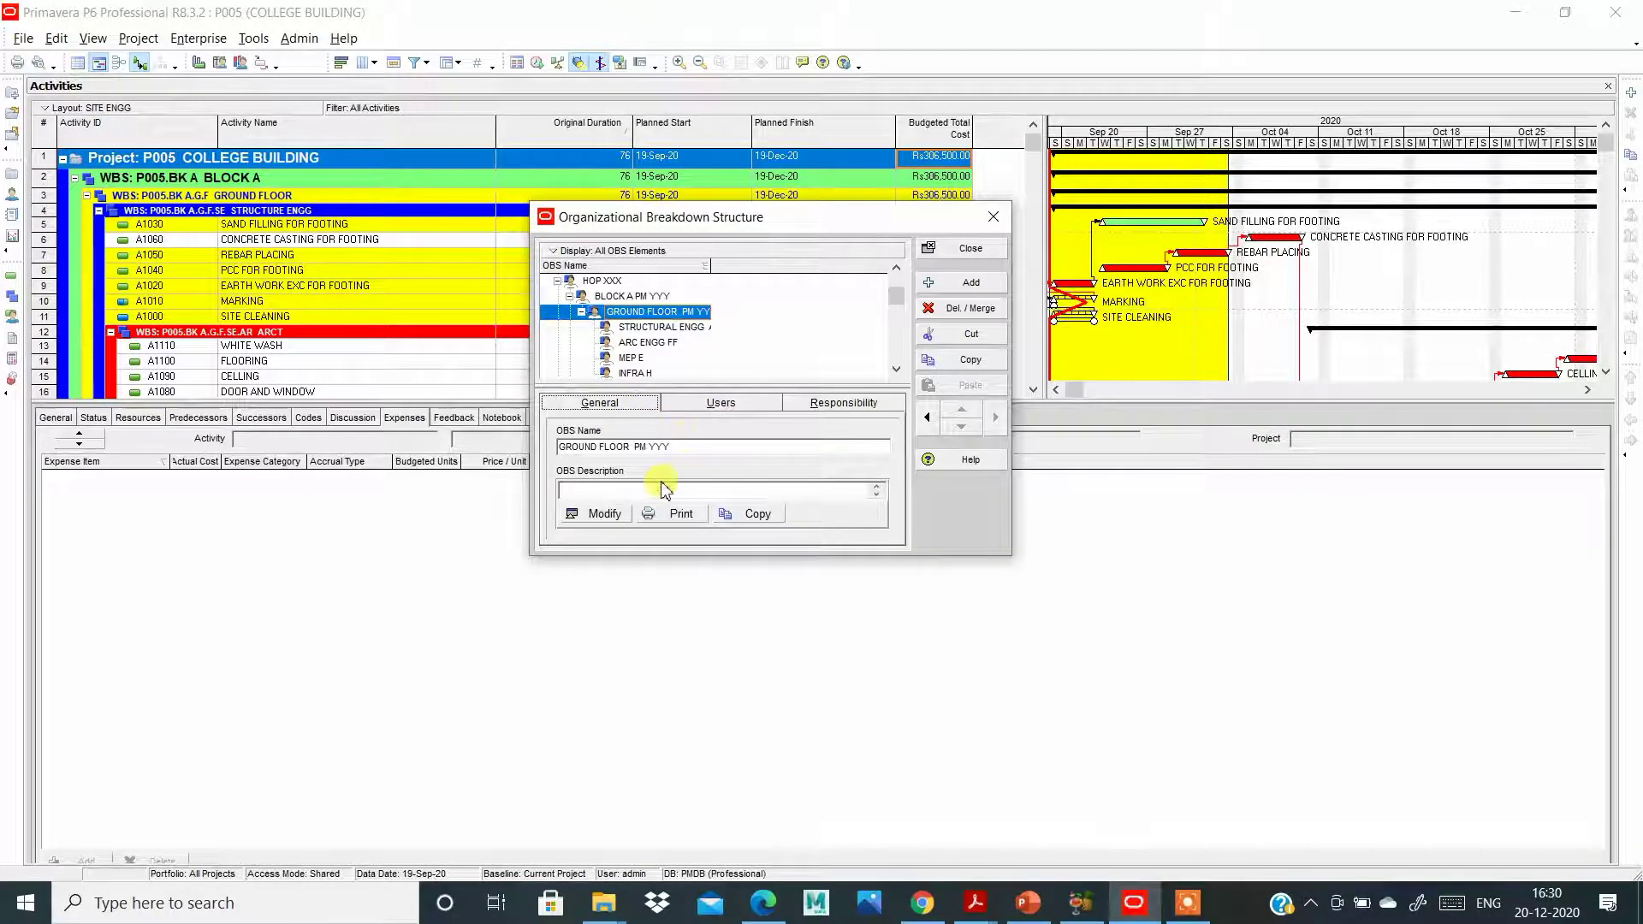
Review the BLOCK A PM YYY and HOP XXX elements and close the organizational breakdown structure.
left_click(625, 296)
left_click(600, 282)
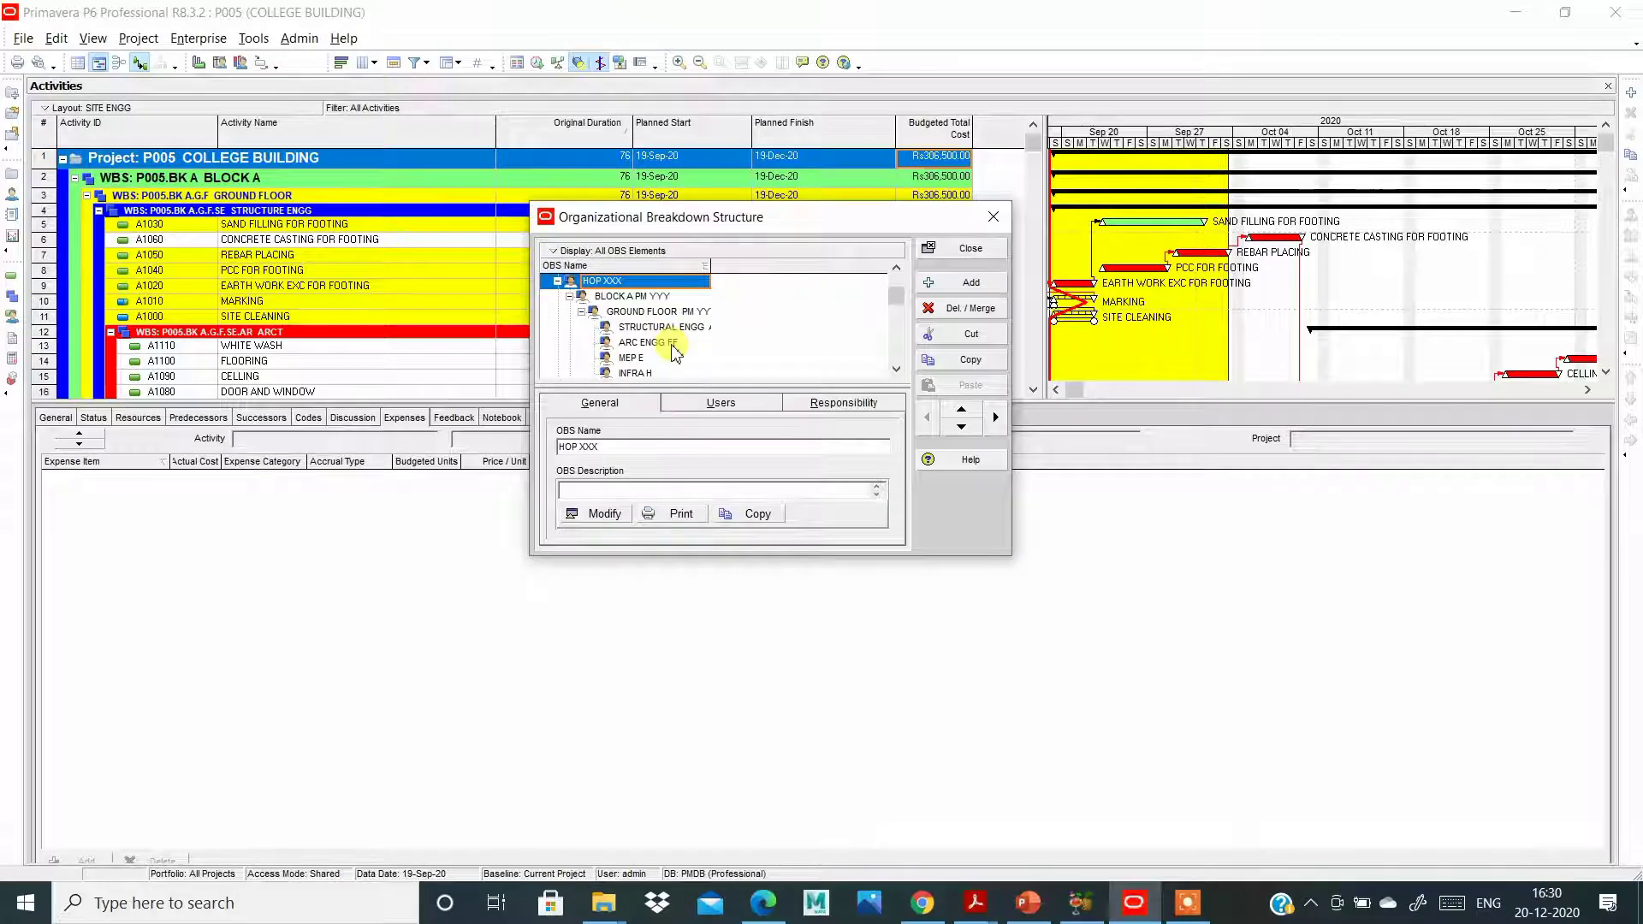
scroll(615, 306, "up", 1)
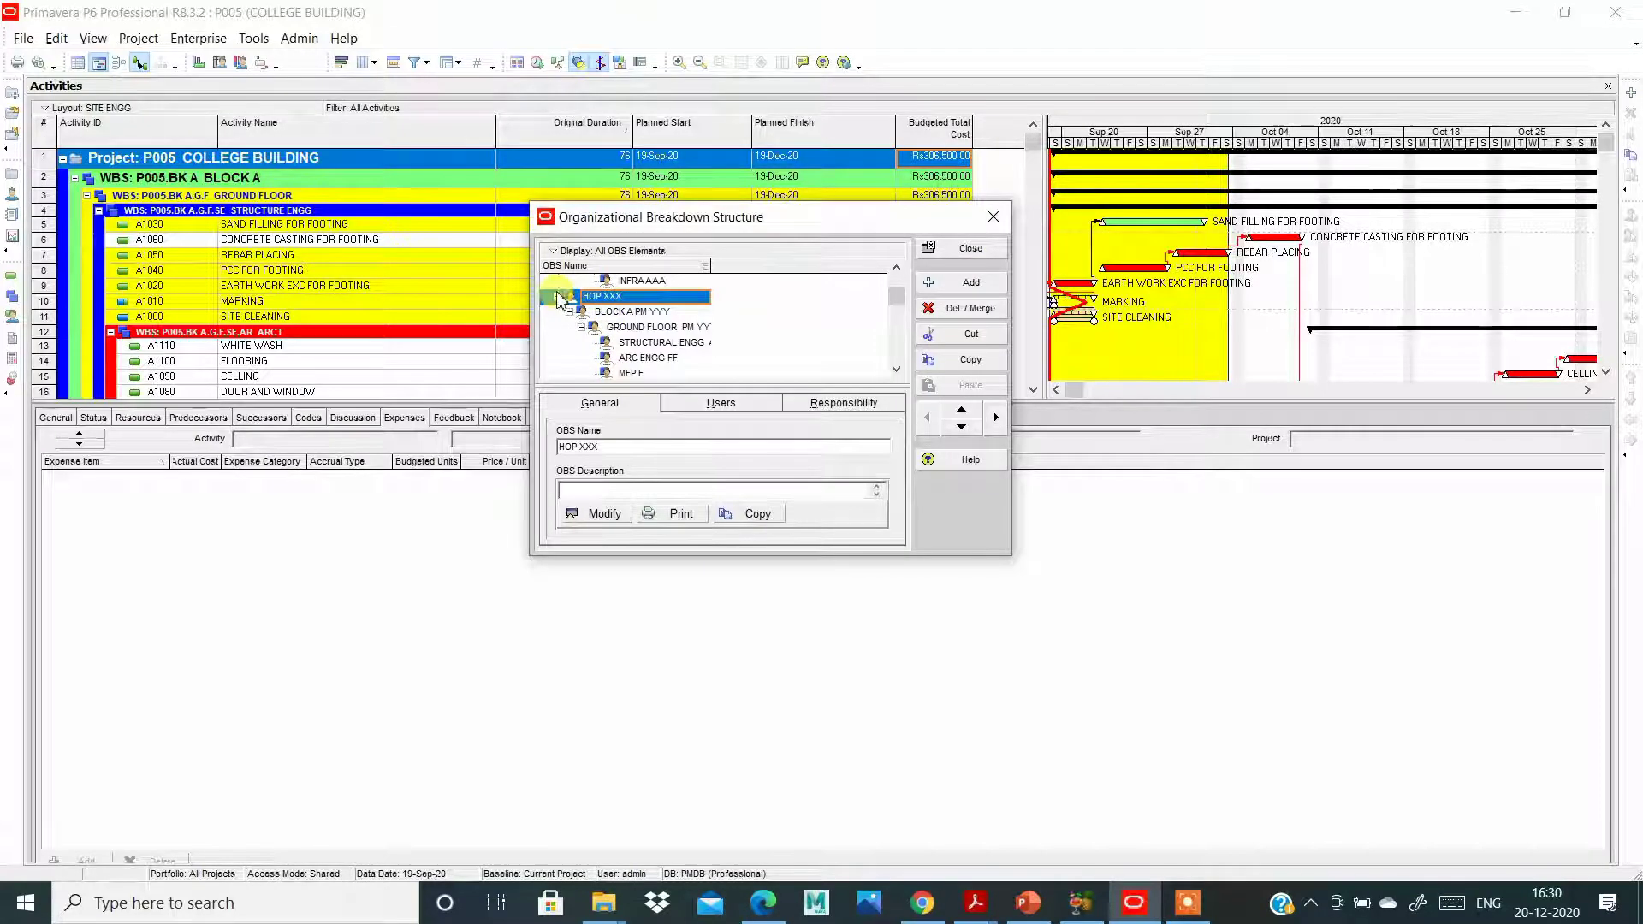
left_click(959, 249)
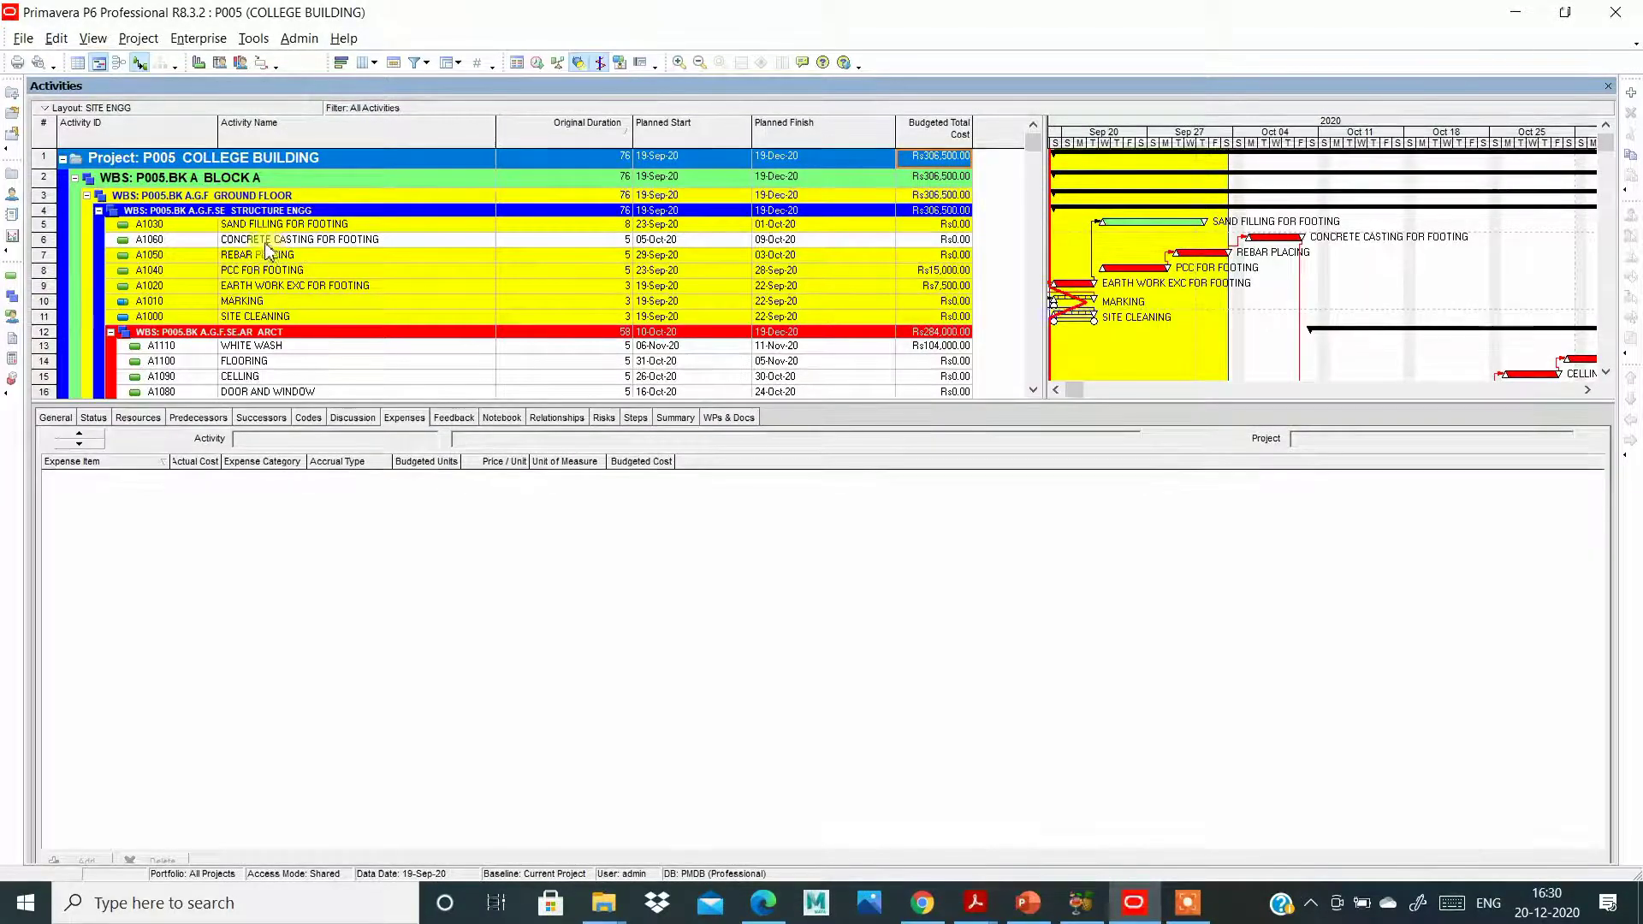
Reopen the organizational breakdown structure, collapse the HOP XXX branch and close the dialog.
left_click(178, 43)
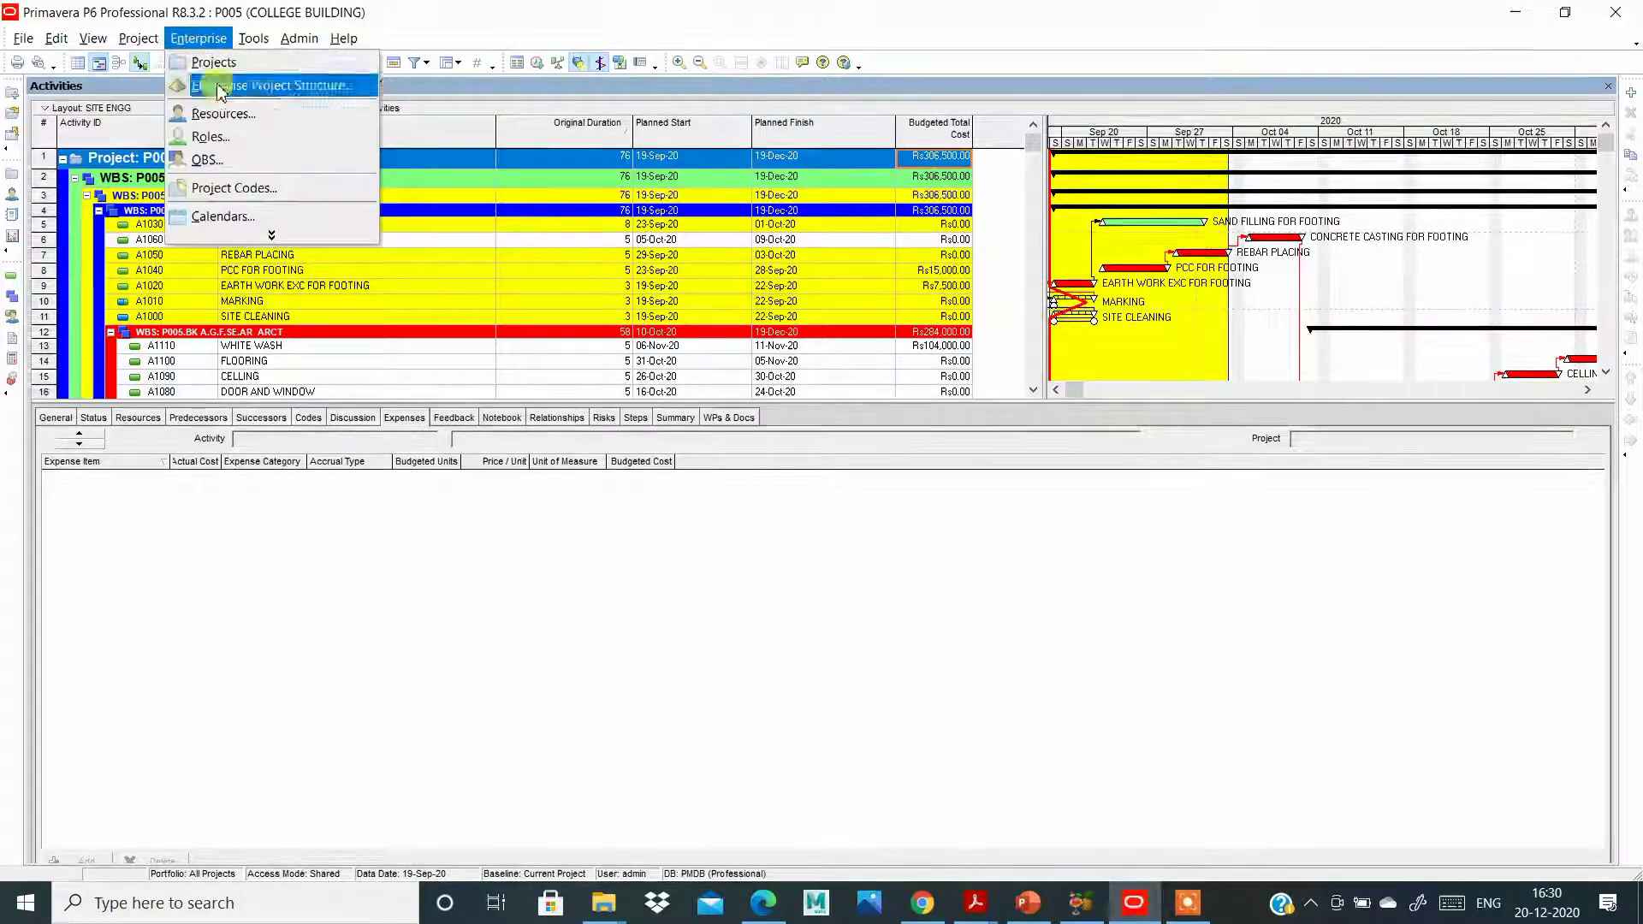
left_click(214, 158)
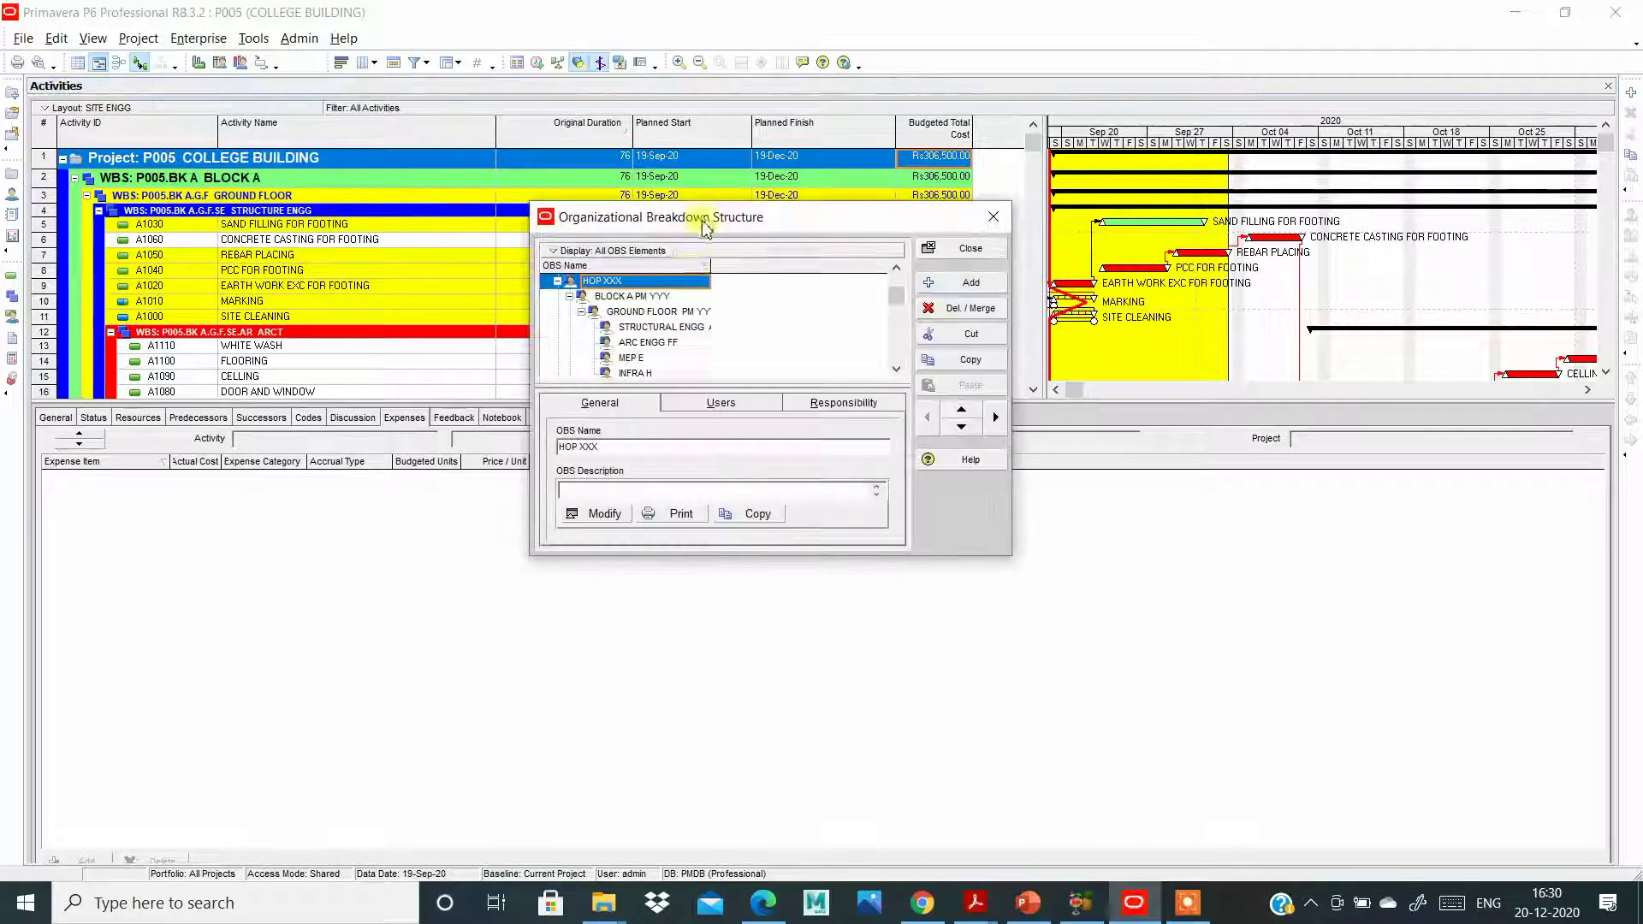
left_click(557, 281)
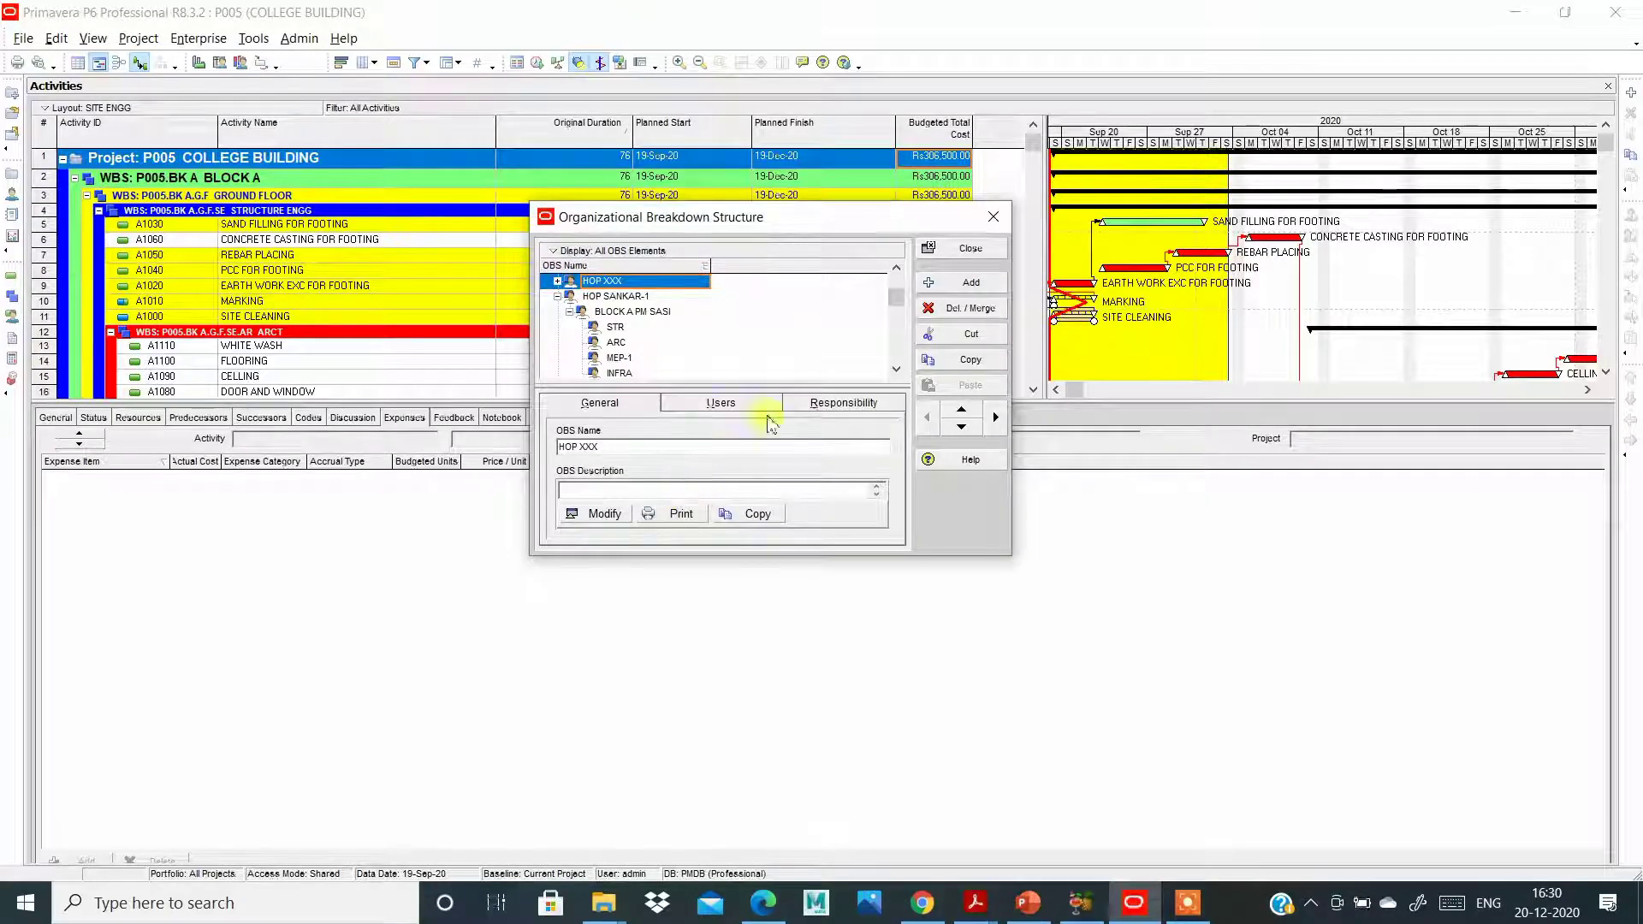
left_click(991, 221)
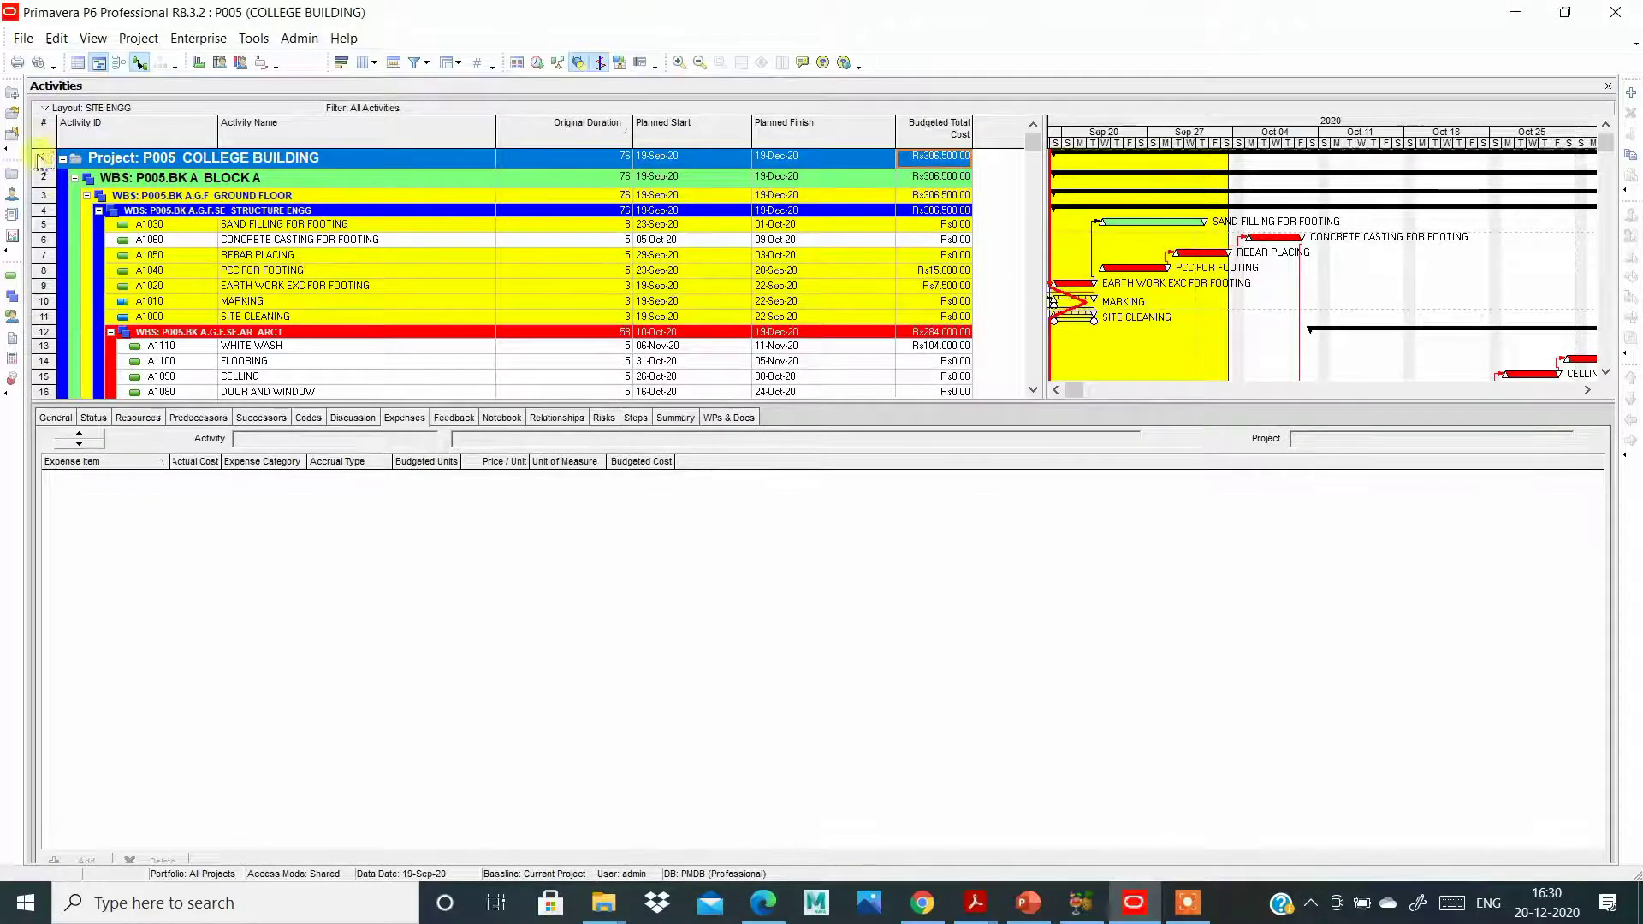
Collapse the P005 COLLEGE BUILDING project in the activities table.
left_click(64, 159)
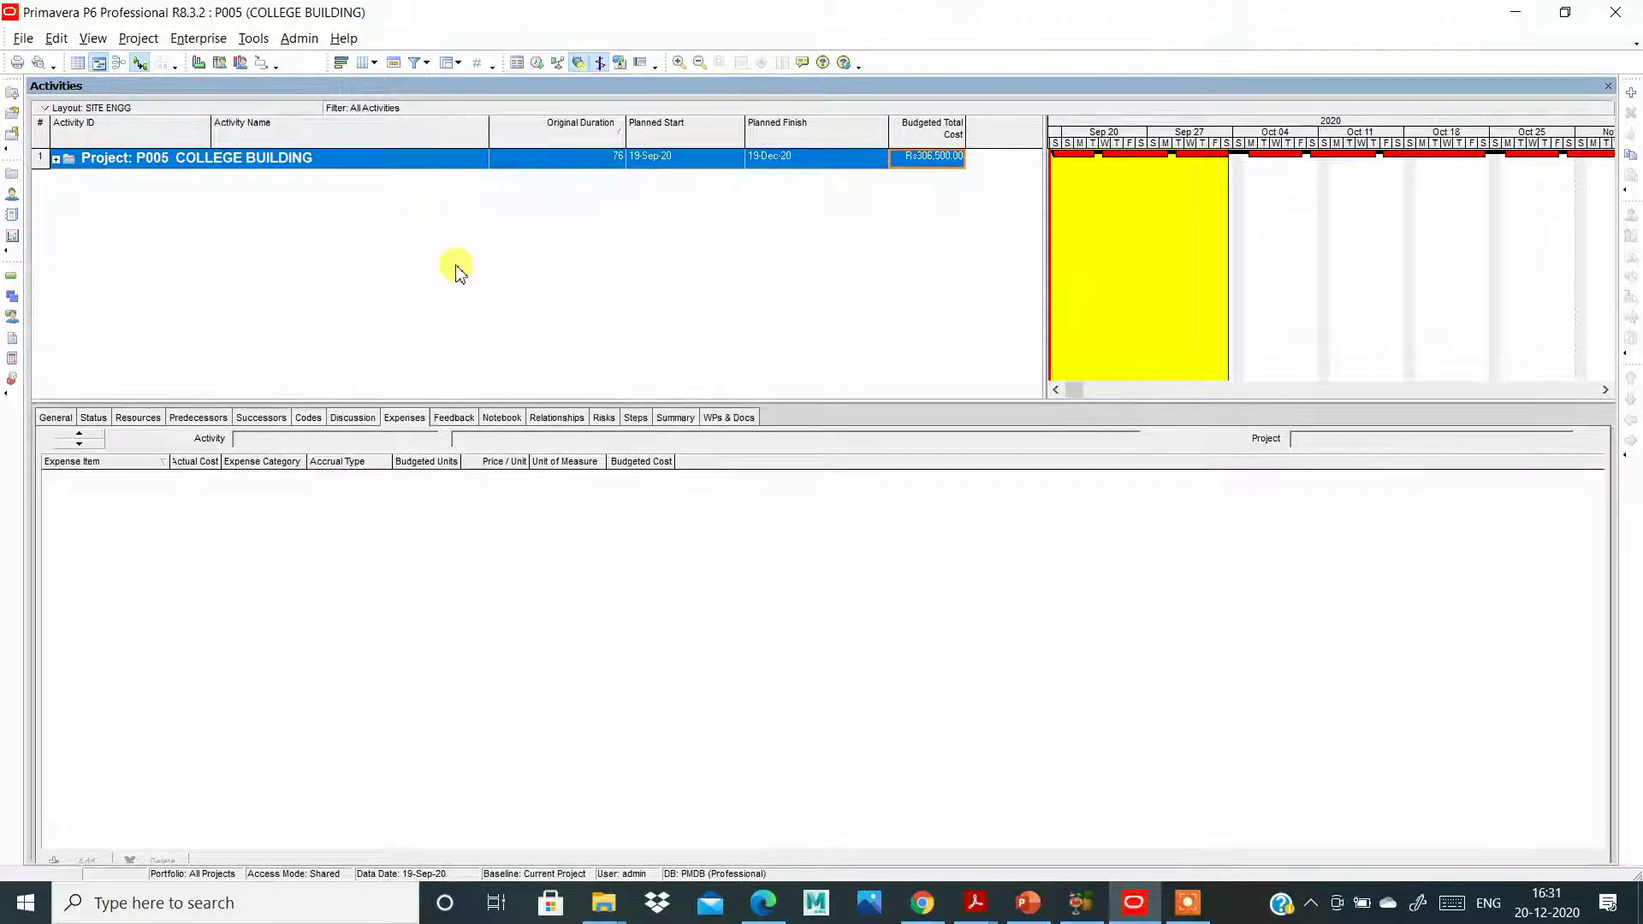
left_click(199, 39)
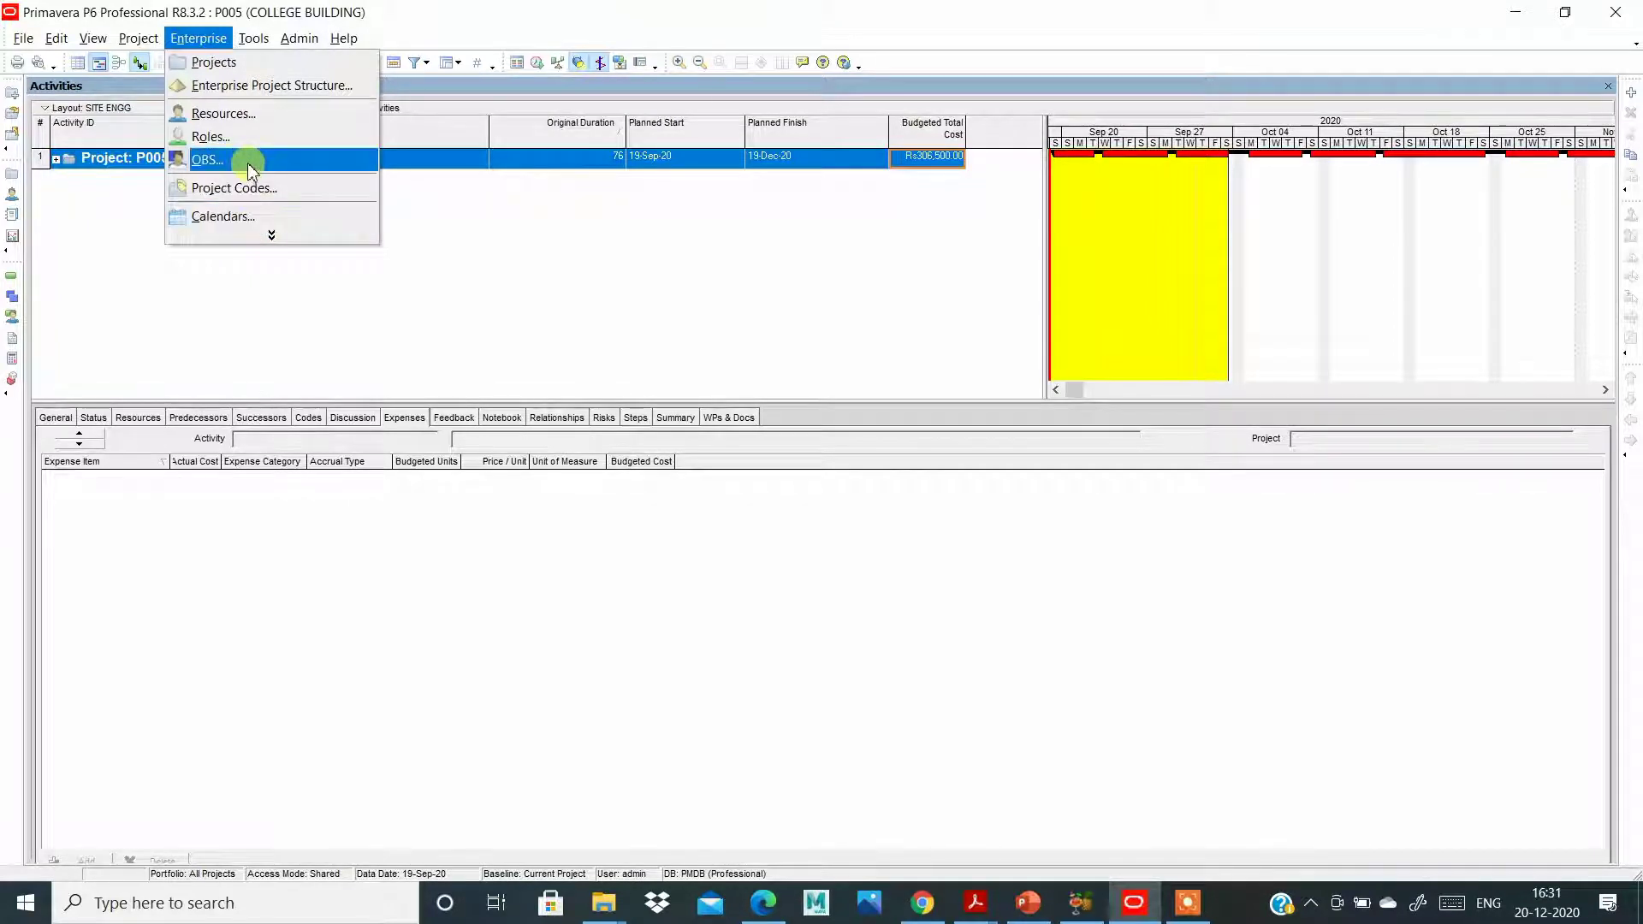
left_click(276, 234)
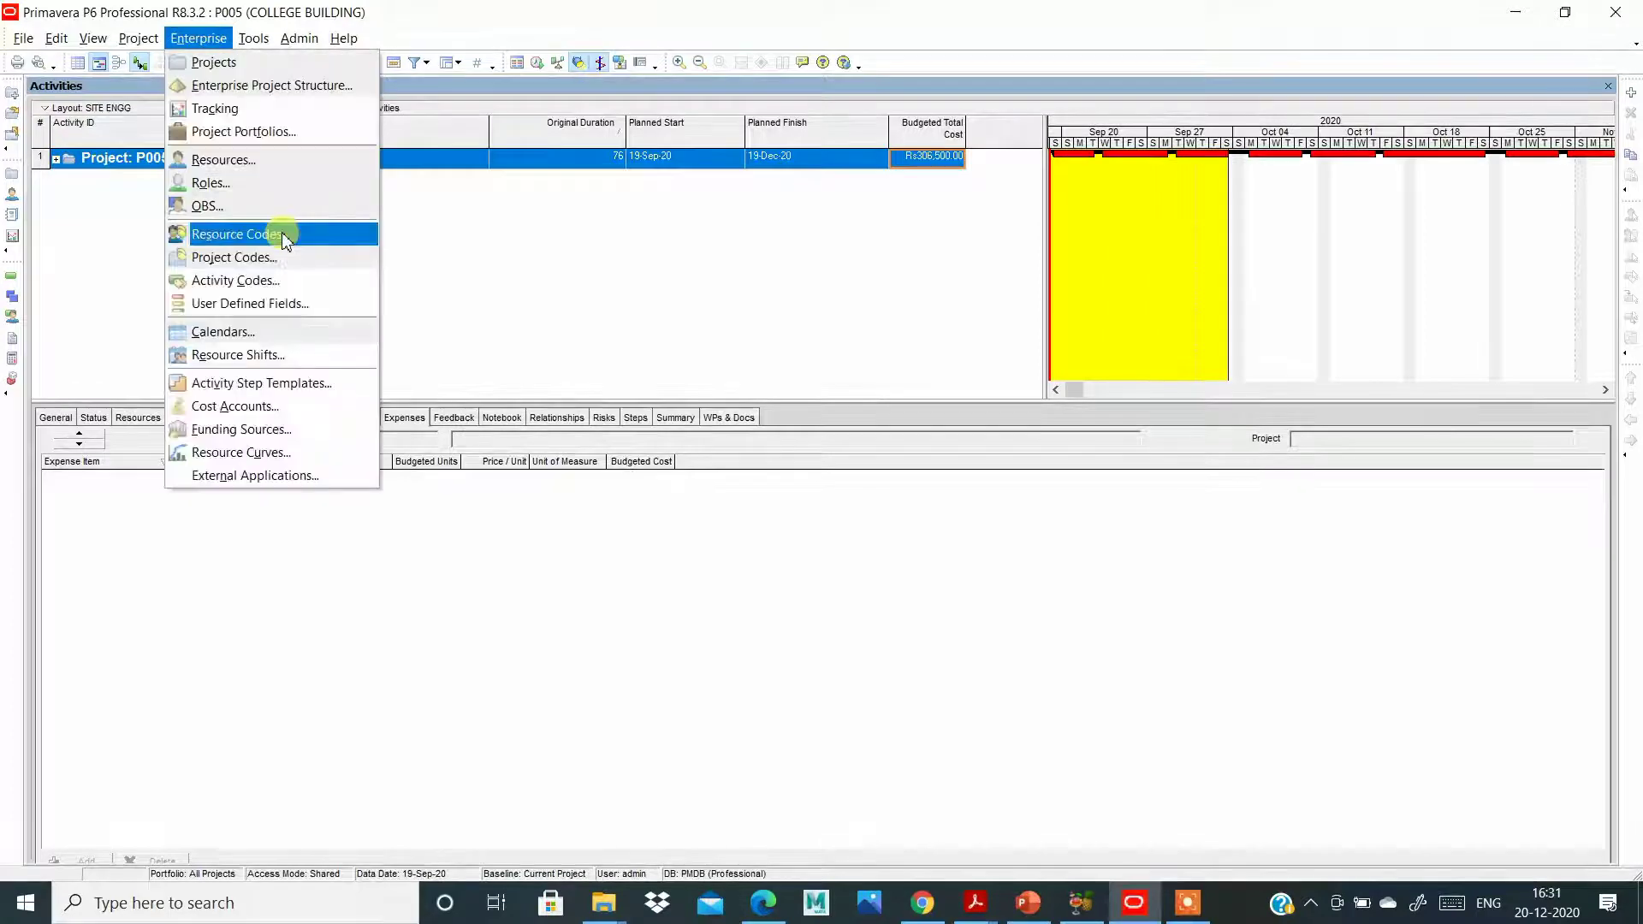
key("Left")
key("Left")
key("Left")
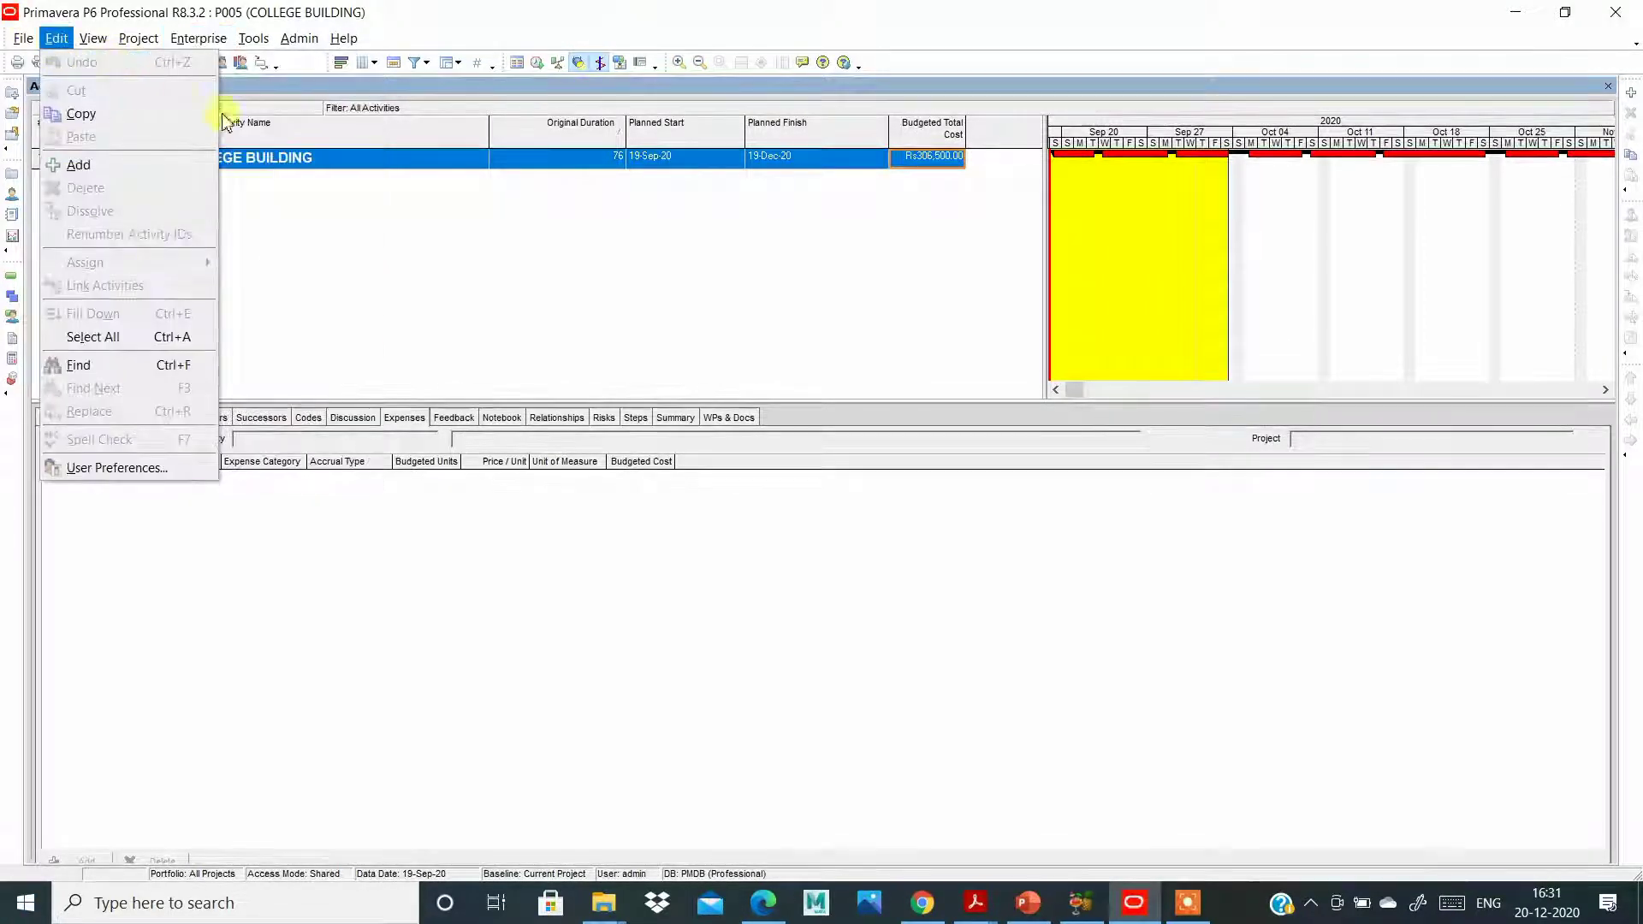
left_click(605, 274)
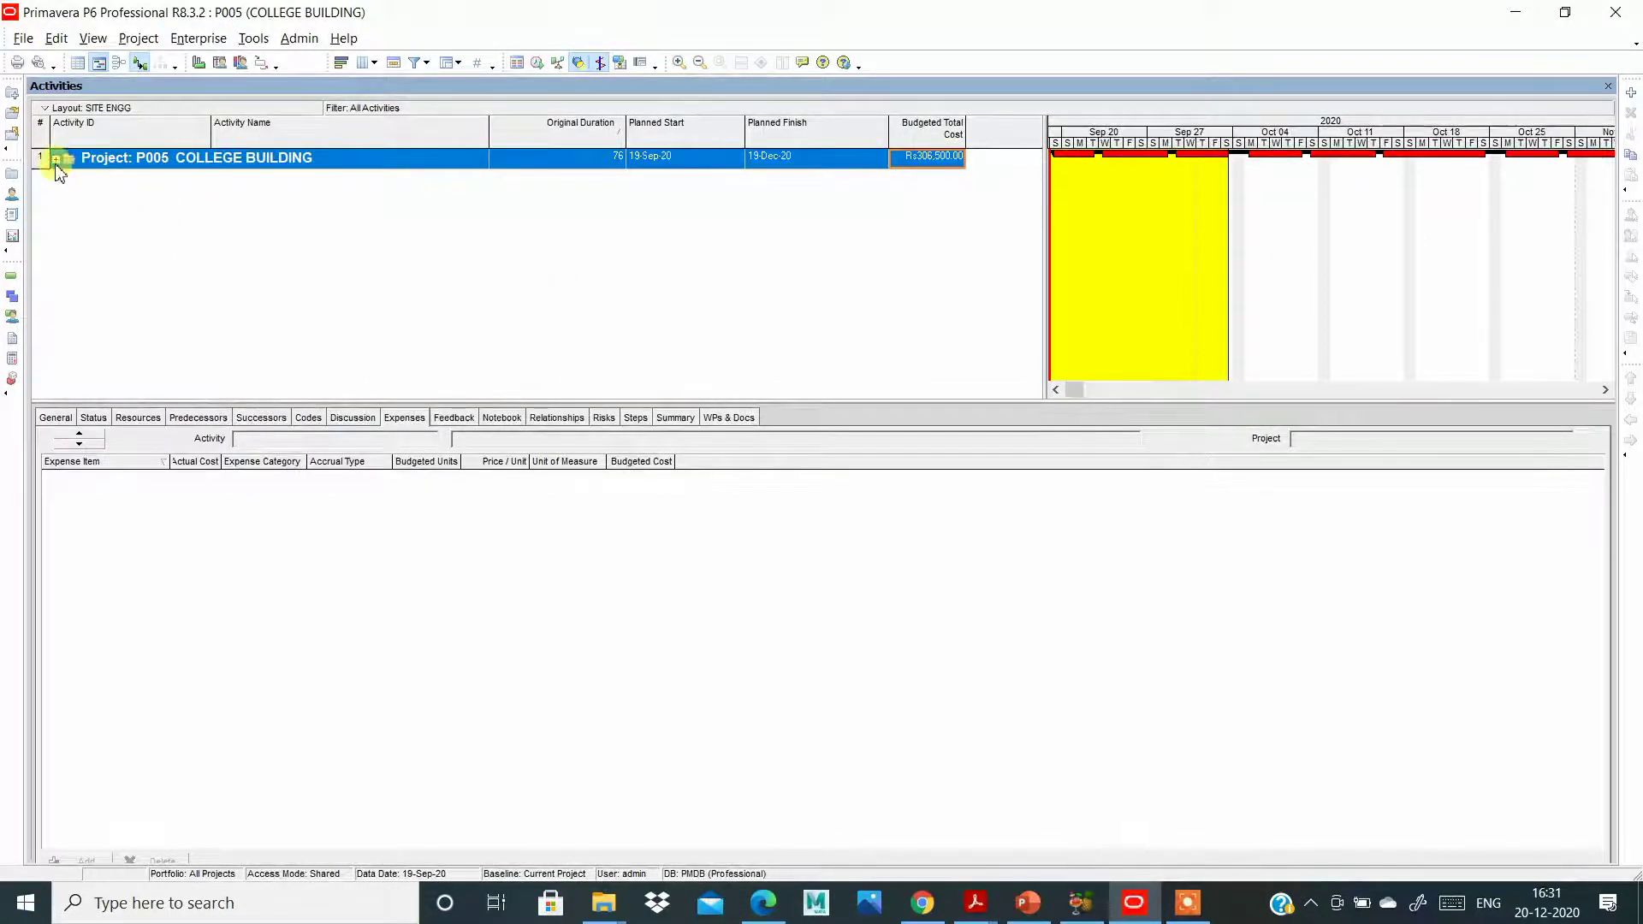
Browse the enterprise project list in the Open Project dialog and close it without opening a project.
left_click(23, 39)
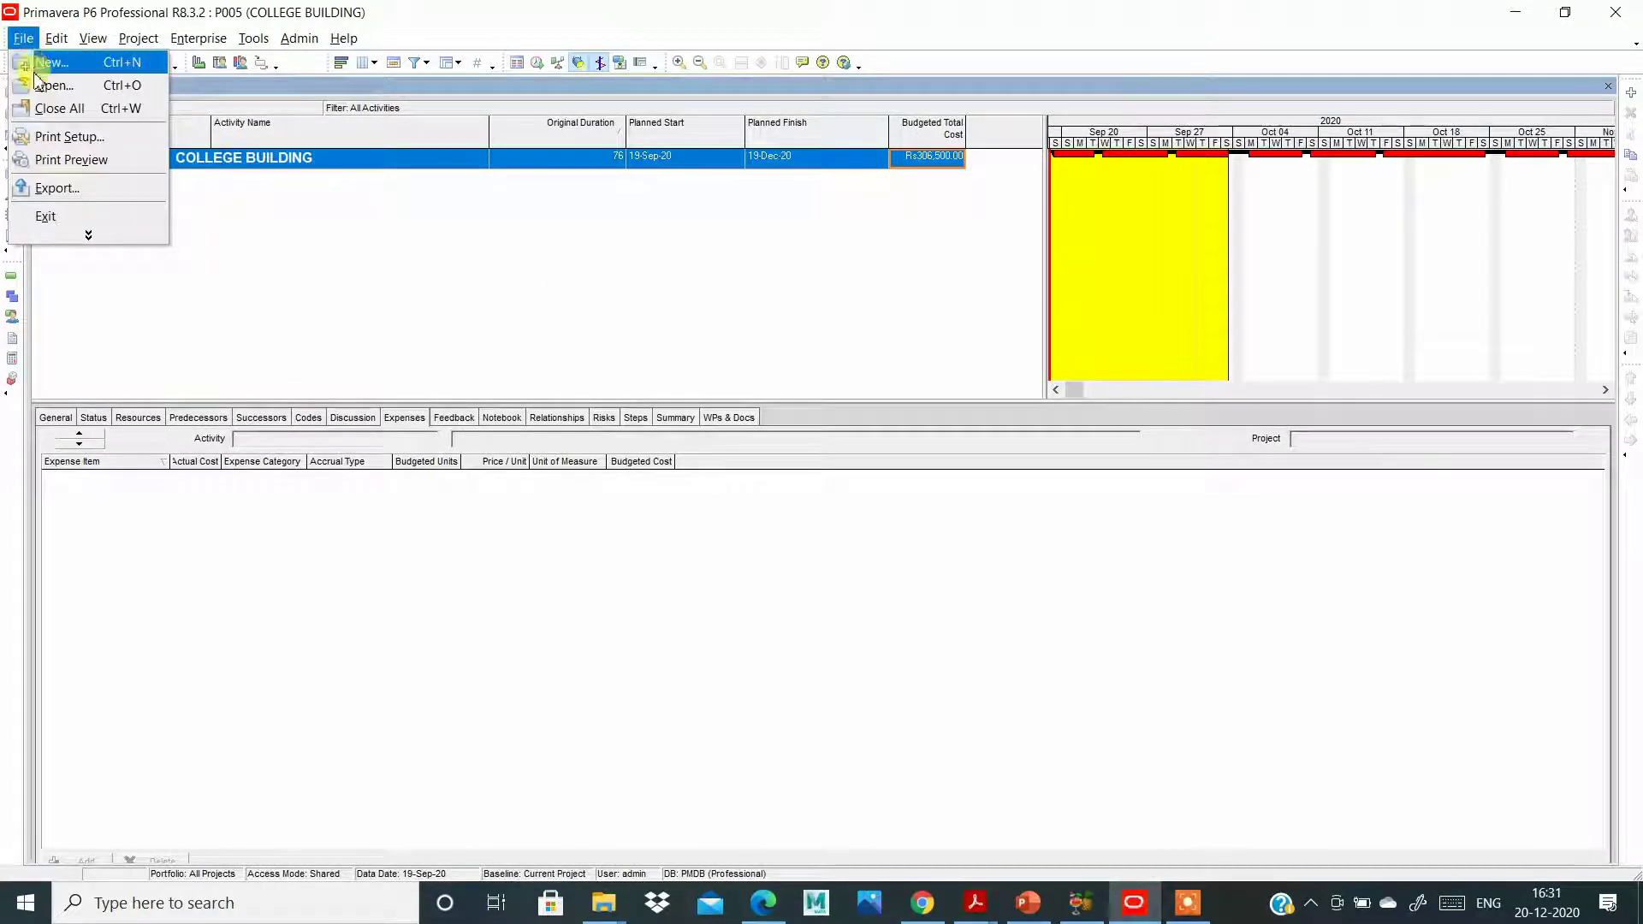
left_click(231, 184)
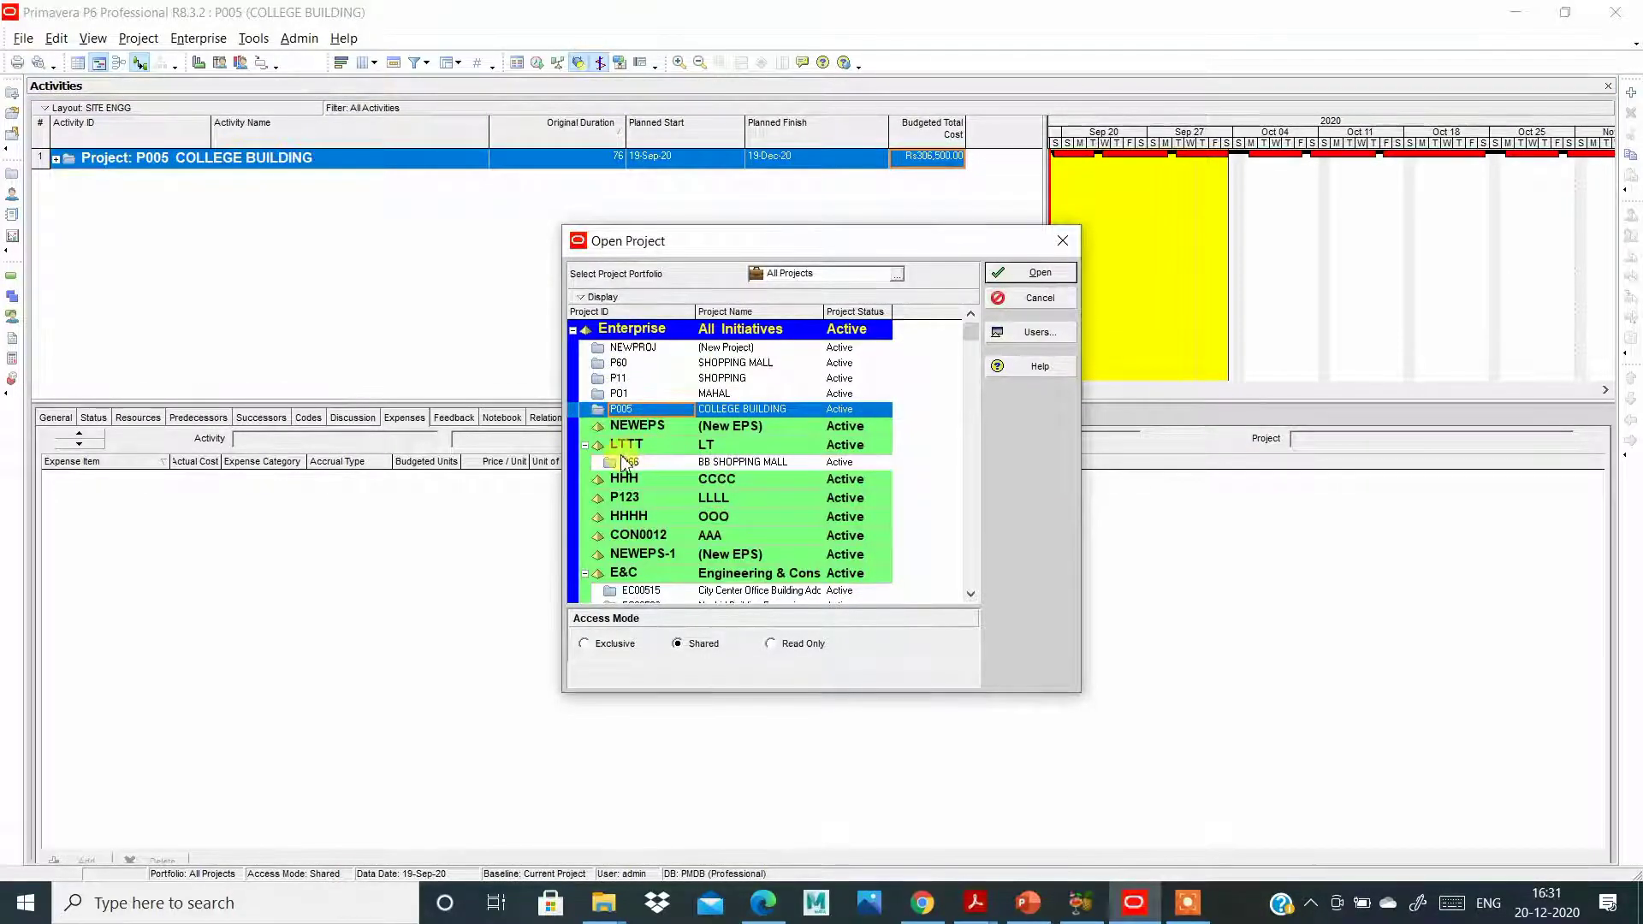
scroll(624, 462, "down", 1)
scroll(622, 462, "down", 2)
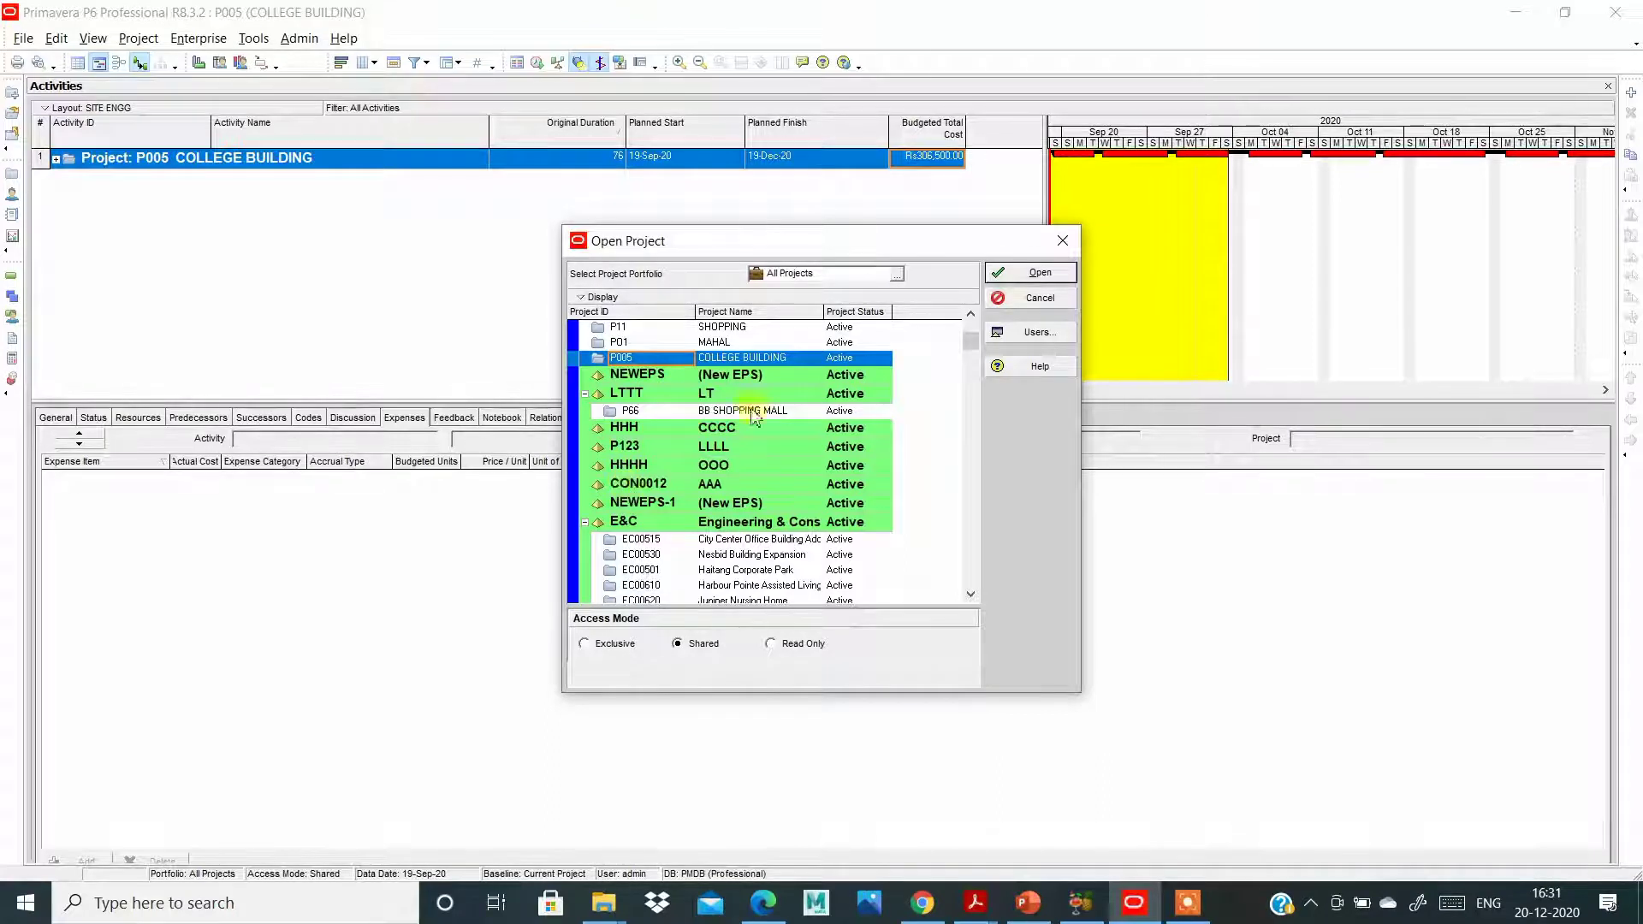
left_click(1075, 243)
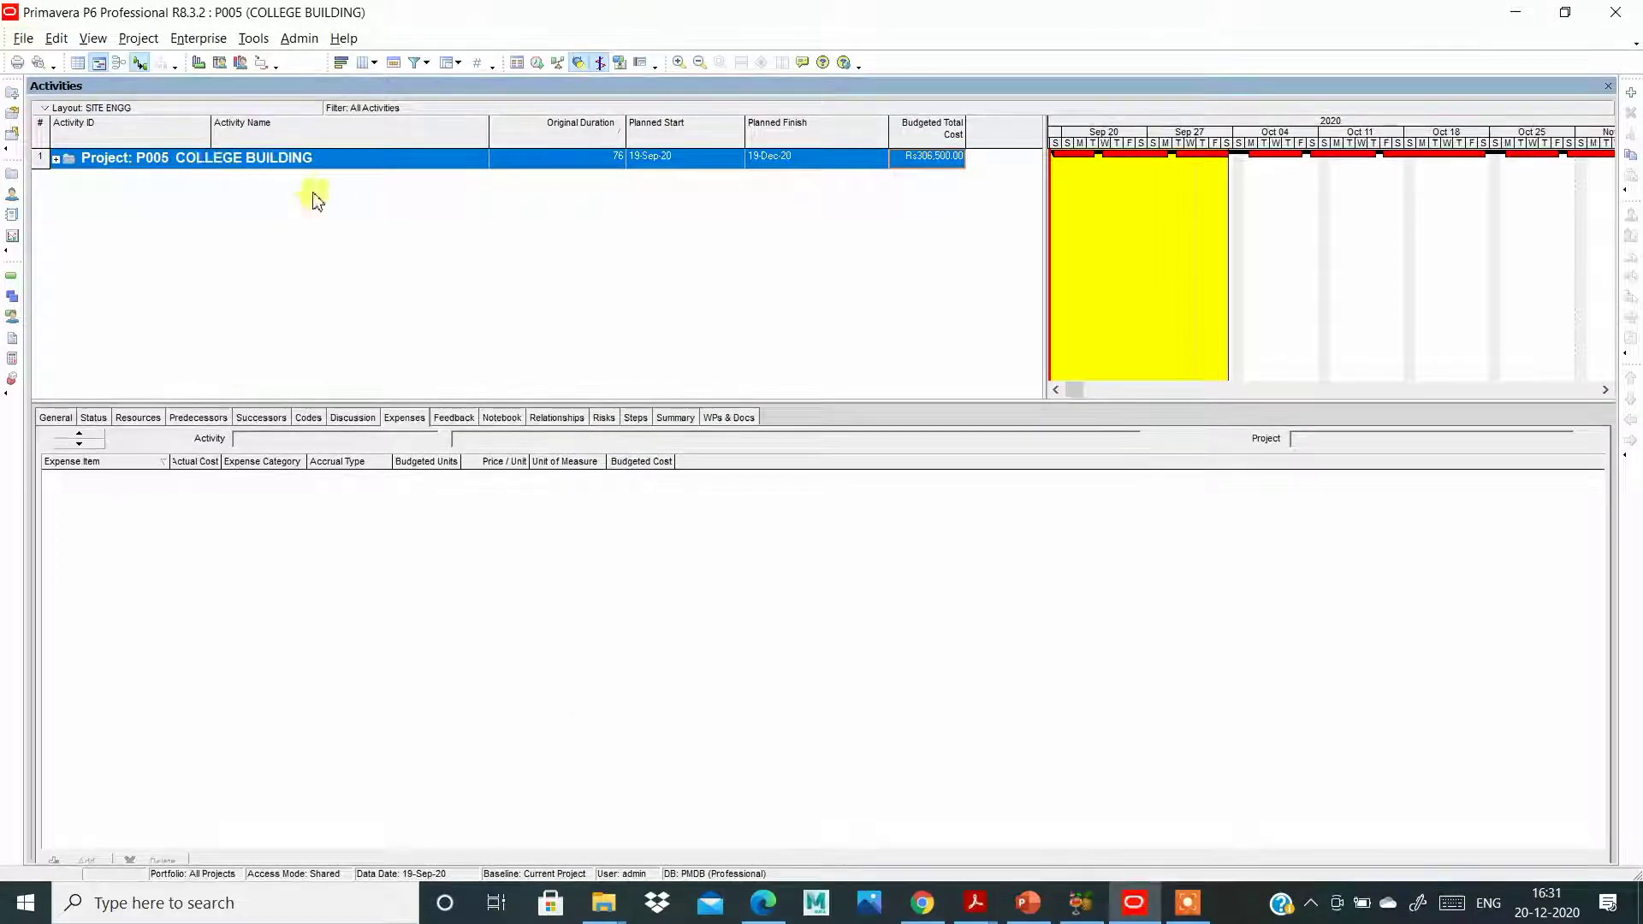
View the HOP XXX branch in the organizational breakdown structure again and close the dialog.
left_click(221, 39)
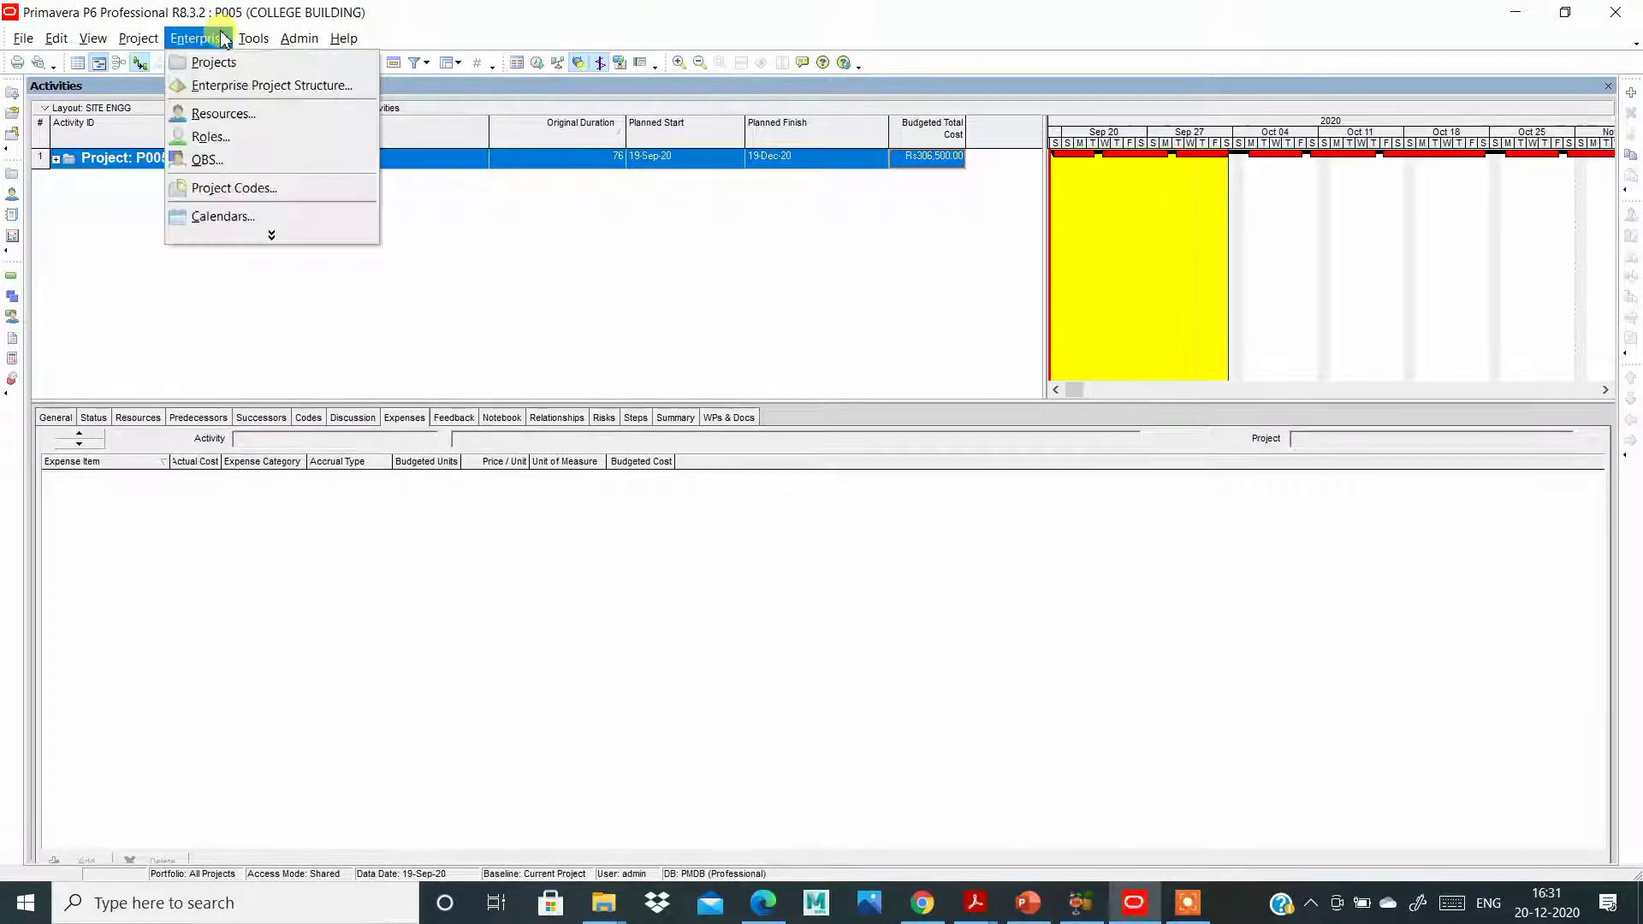
left_click(240, 167)
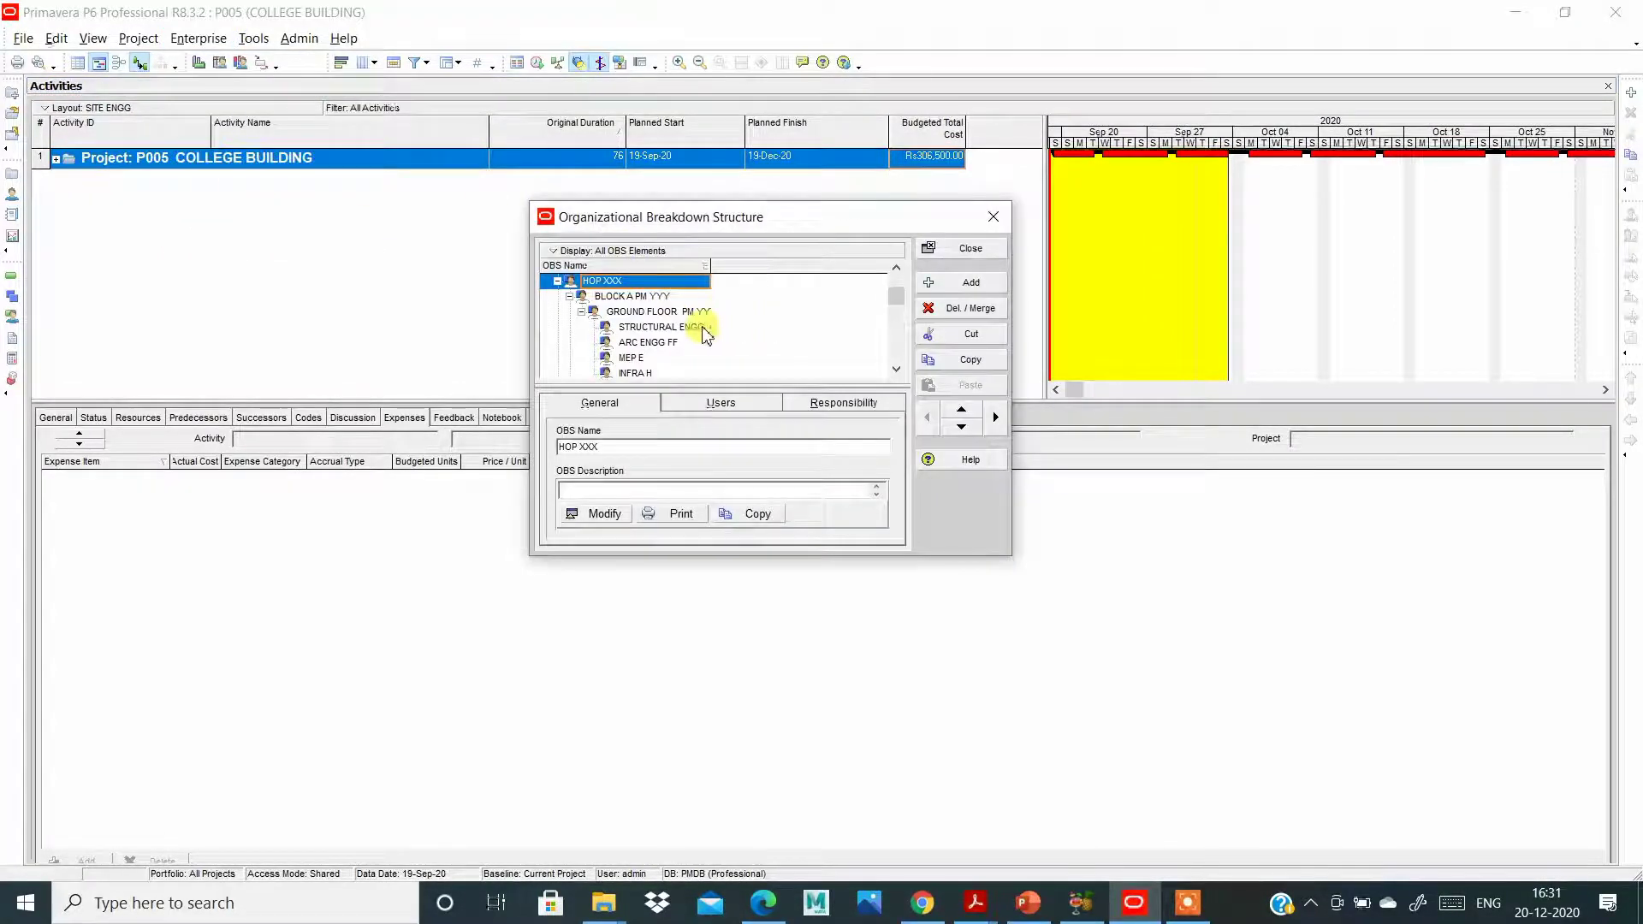
left_click(992, 219)
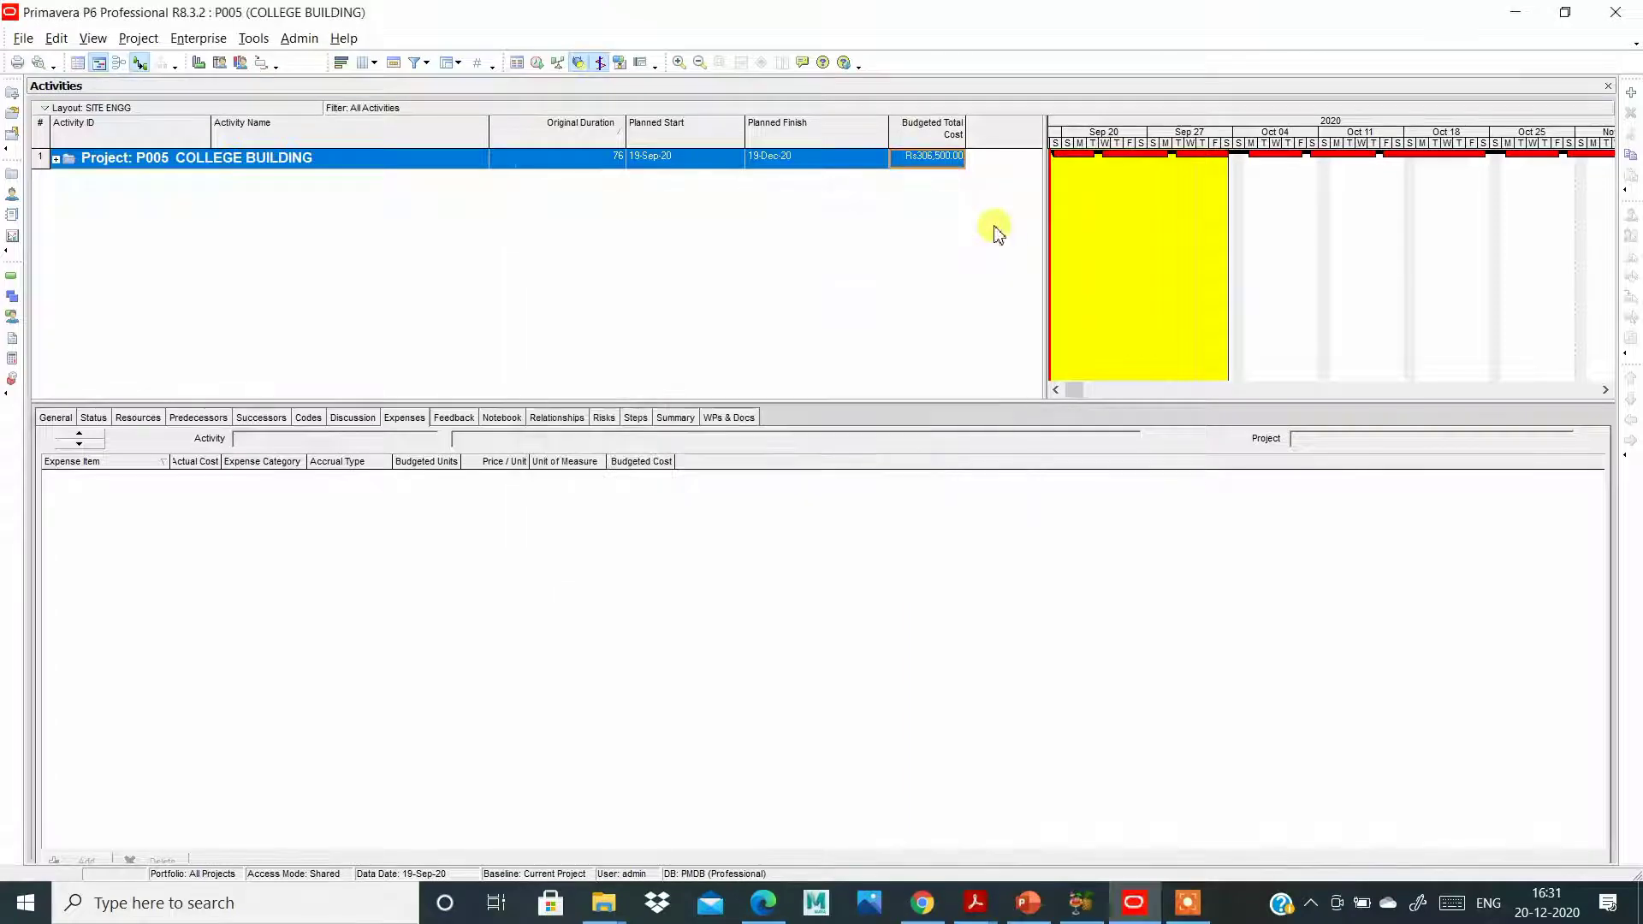
Review the global calendars list with the default COLLEGE BUILDING calendar and close the Calendars dialog.
left_click(198, 38)
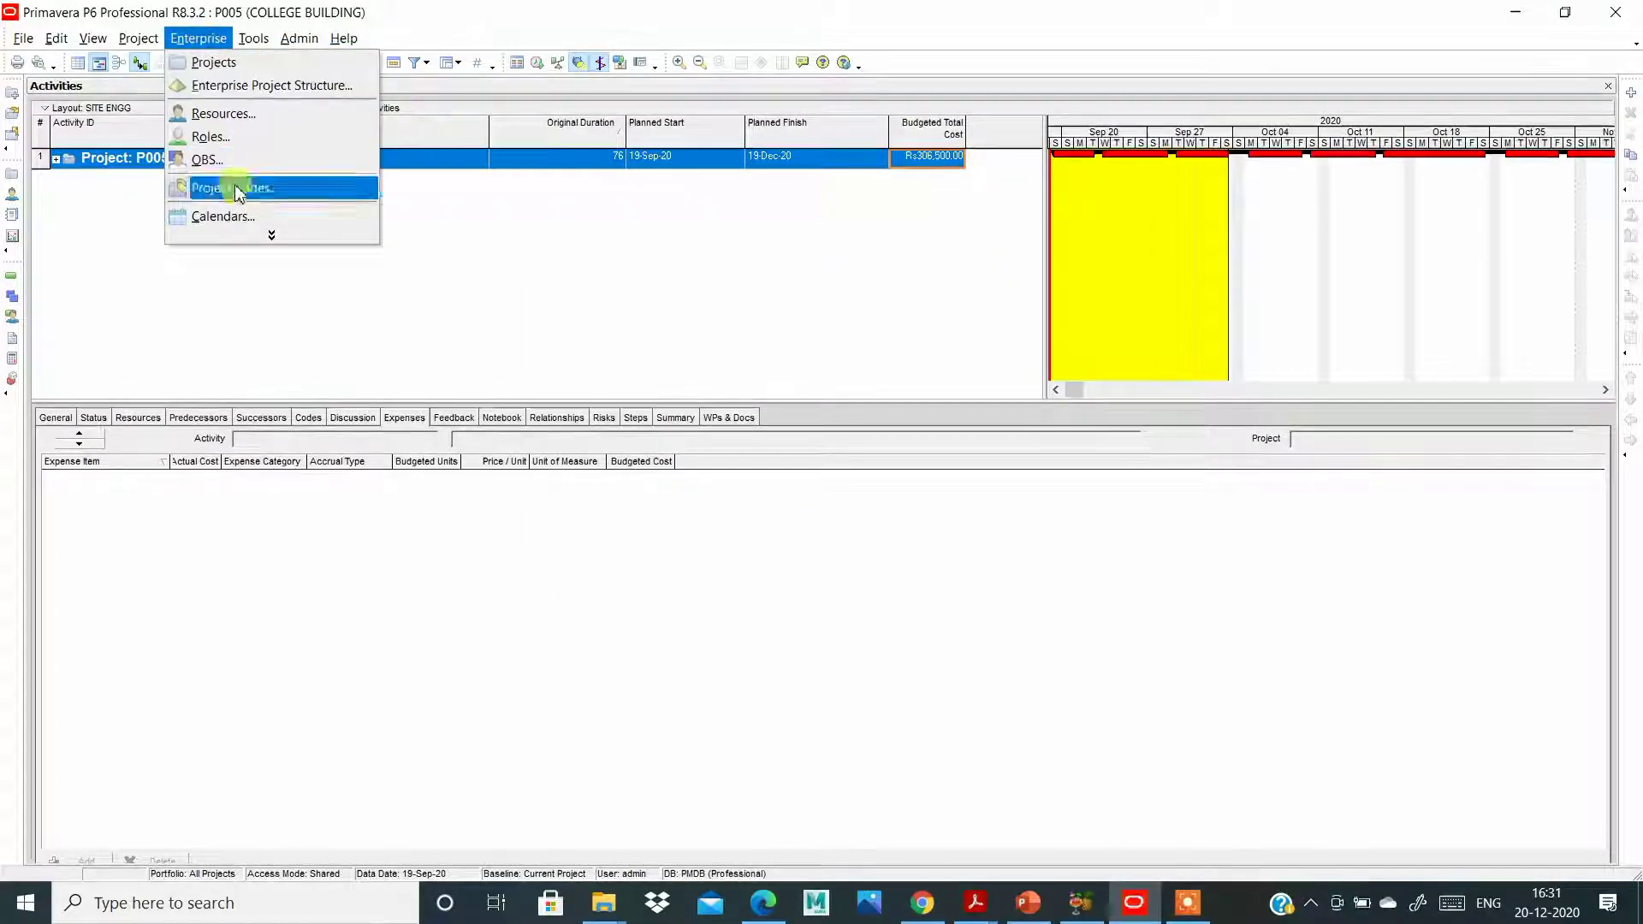
left_click(236, 218)
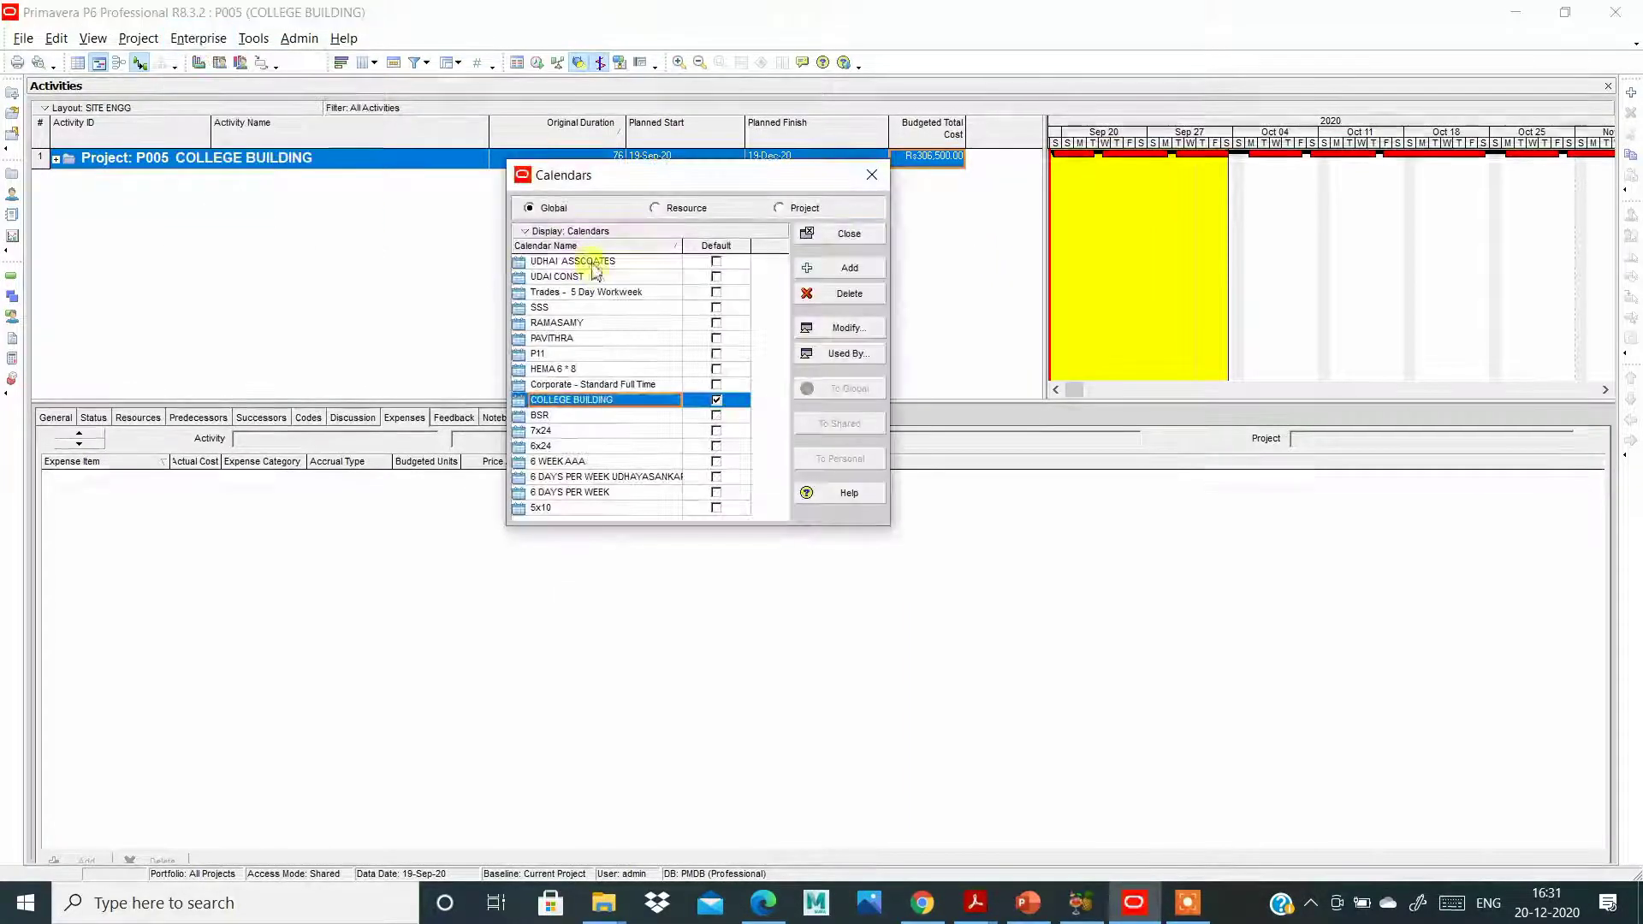
left_click_drag(629, 178, 469, 147)
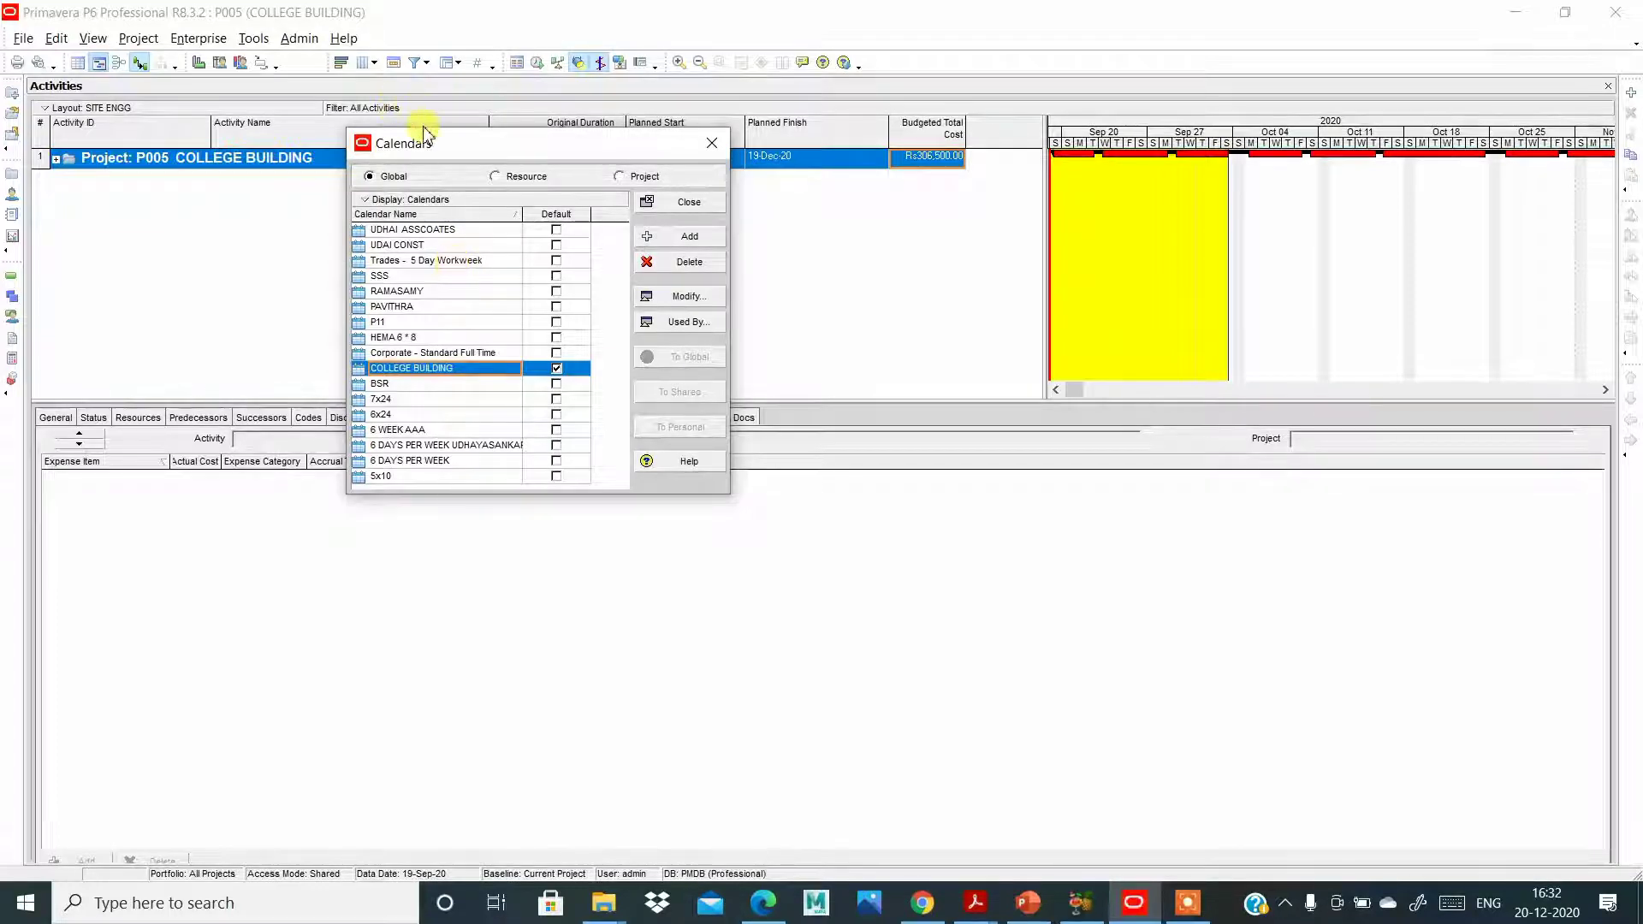
left_click_drag(470, 146, 564, 157)
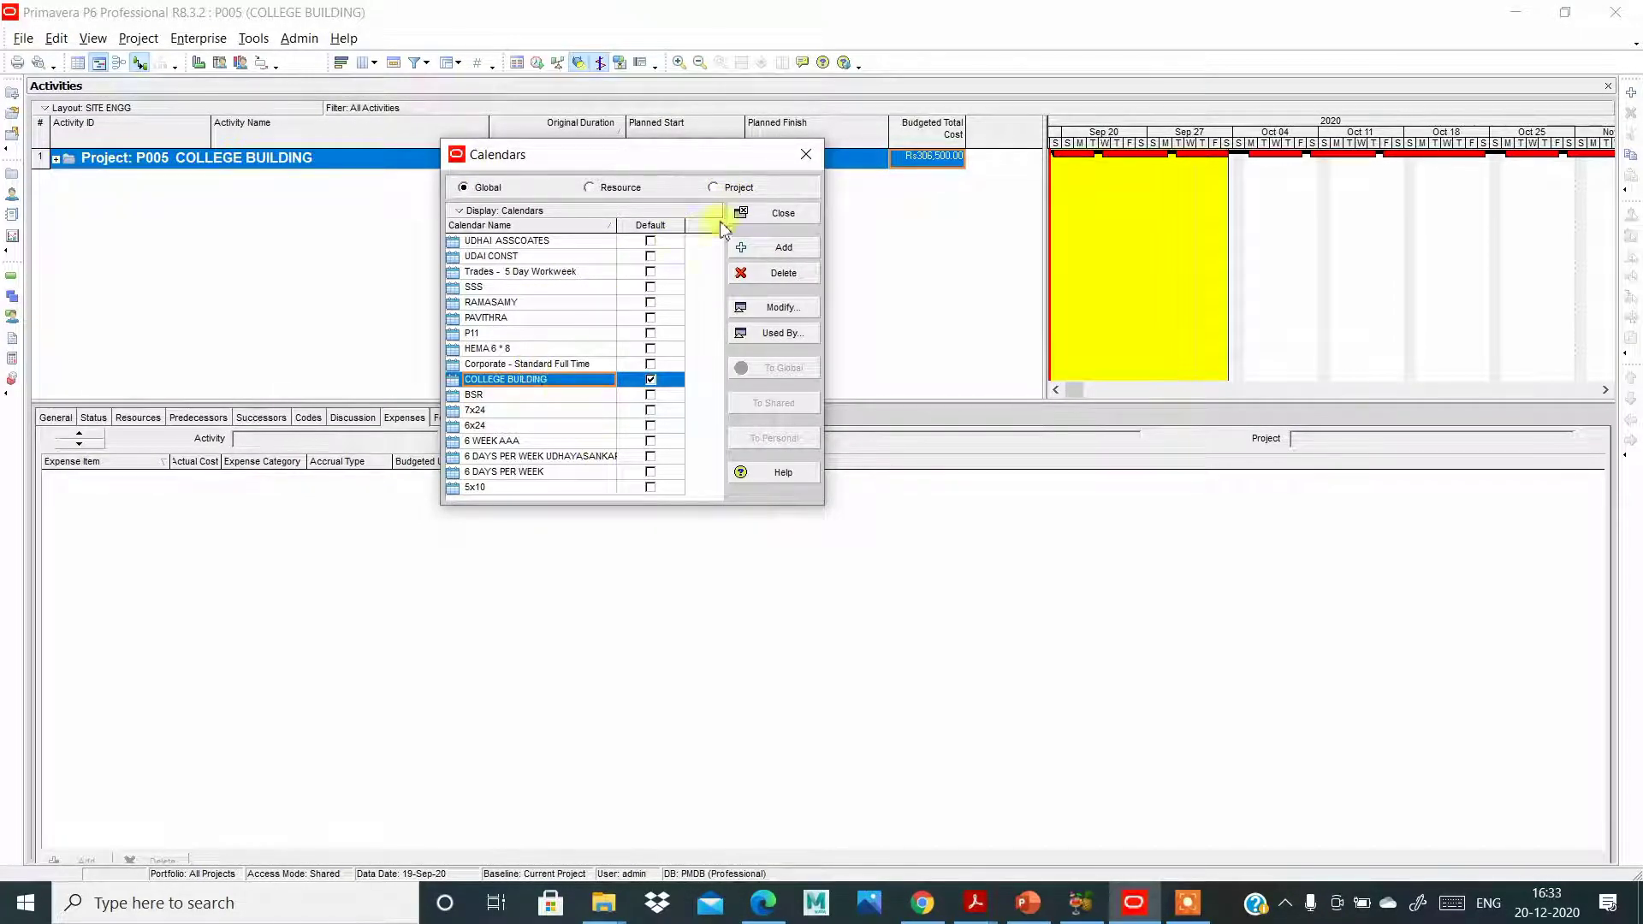
left_click(796, 159)
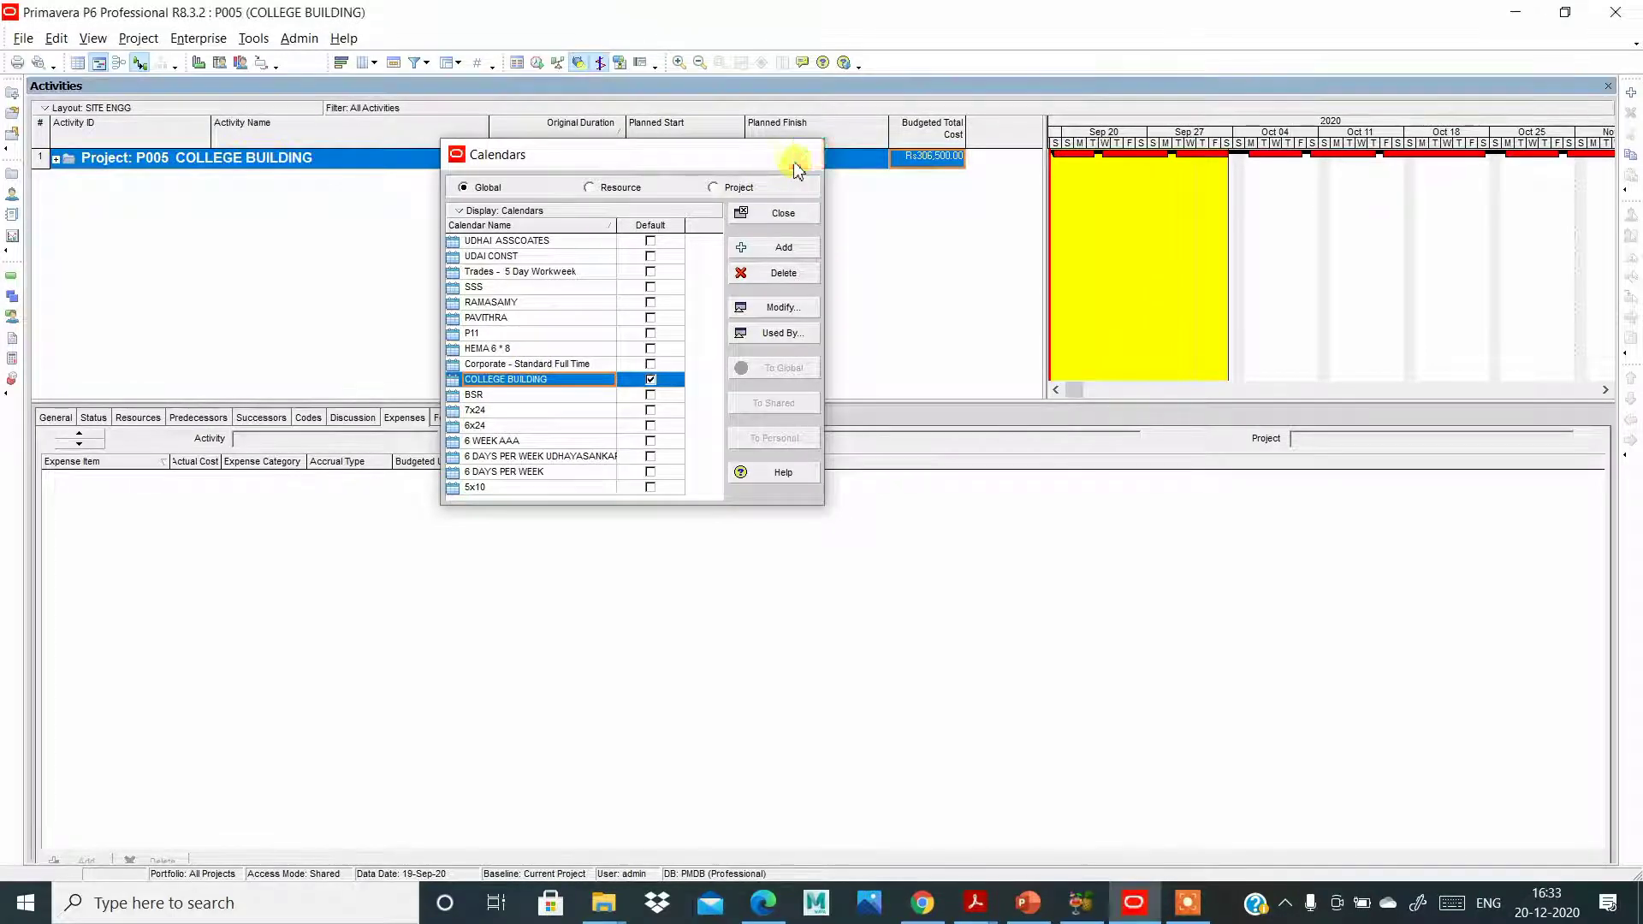